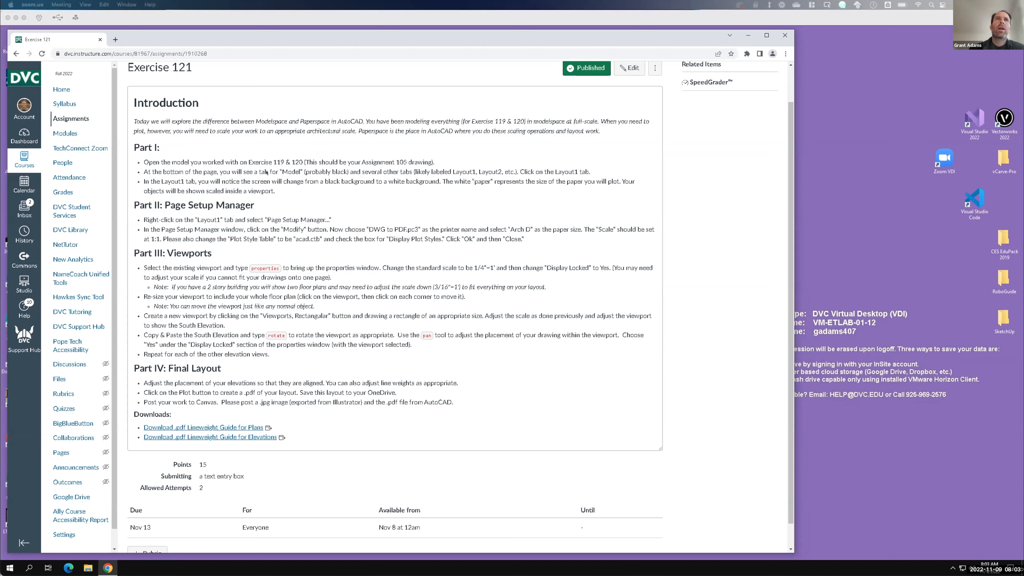
# - Launch AutoCAD 2023 from the Autodesk folder on the virtual desktop and accept the privacy settings
pyautogui.click(746, 37)
pyautogui.click(747, 36)
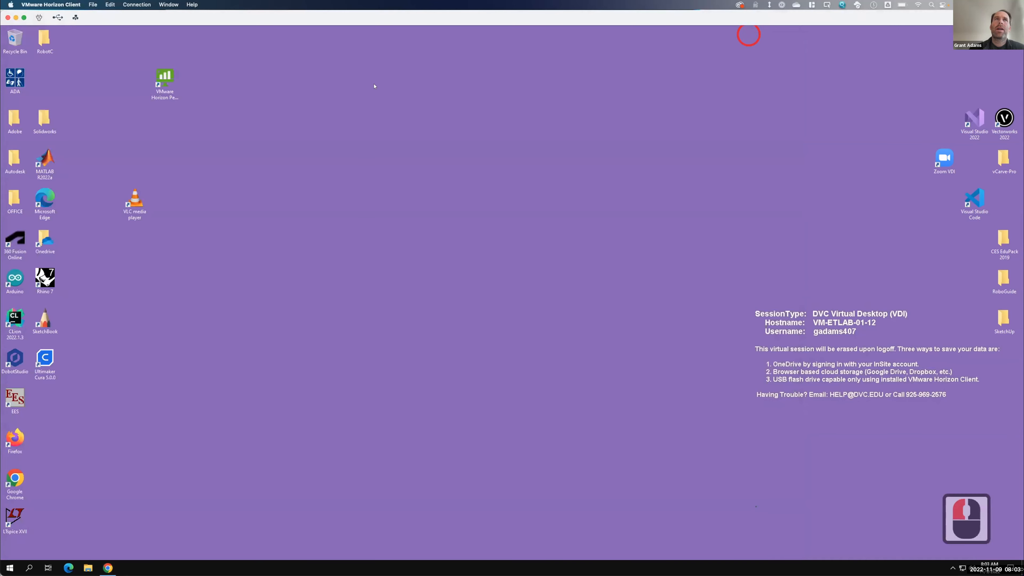
pyautogui.doubleClick(14, 158)
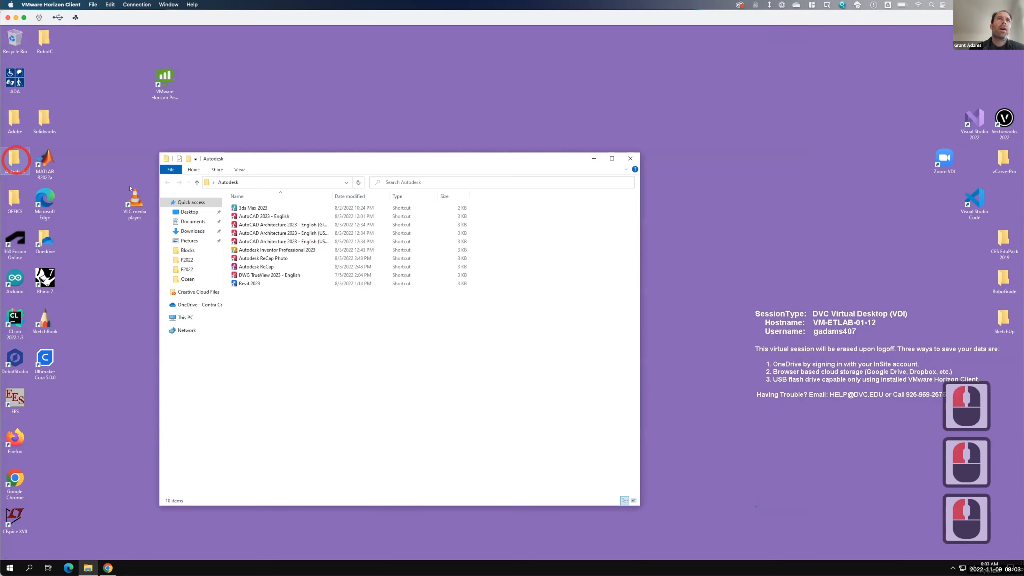
pyautogui.doubleClick(282, 217)
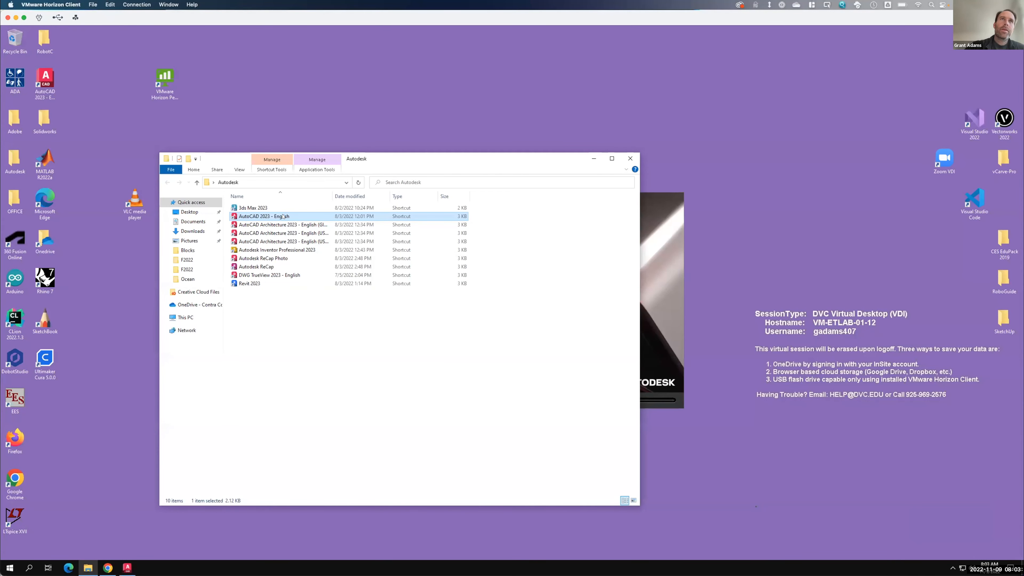
pyautogui.click(661, 231)
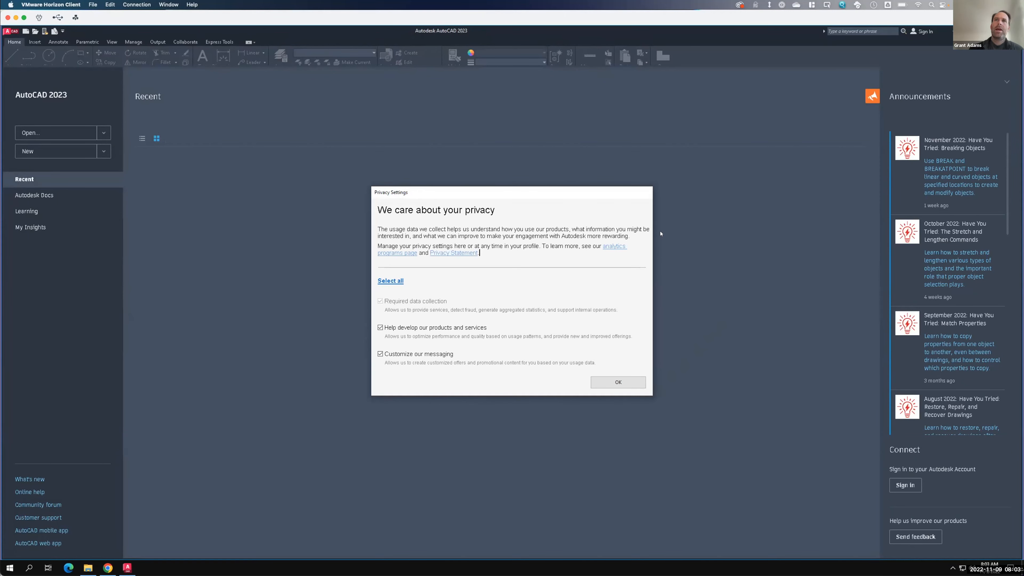
pyautogui.click(626, 379)
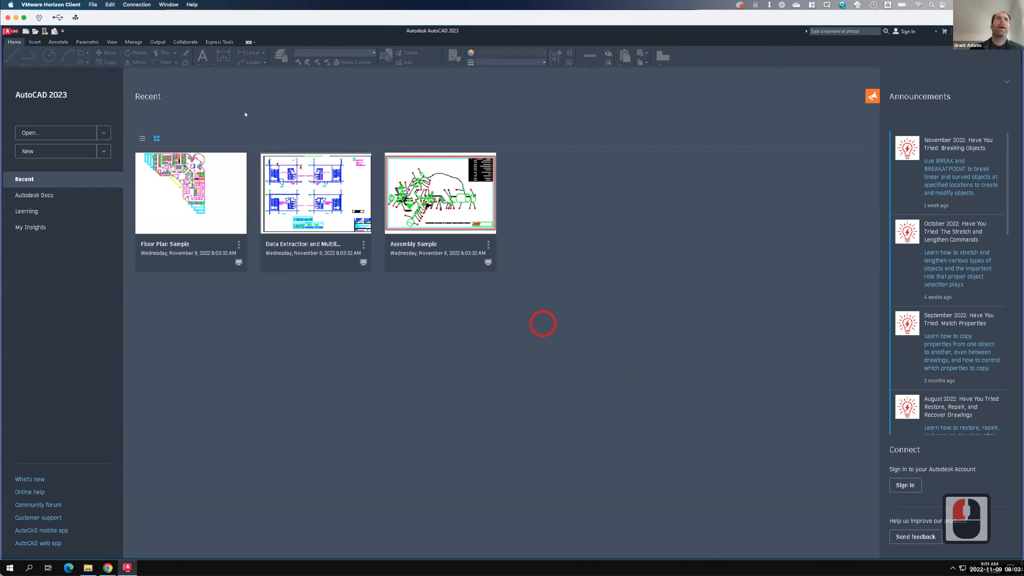
# - Open the drawing A105 - Floor Plan - Base Drawing for Ex121 from the Ex121 - Paperspace and Modelspace folder, continuing past the foreign DWG warning
pyautogui.click(34, 31)
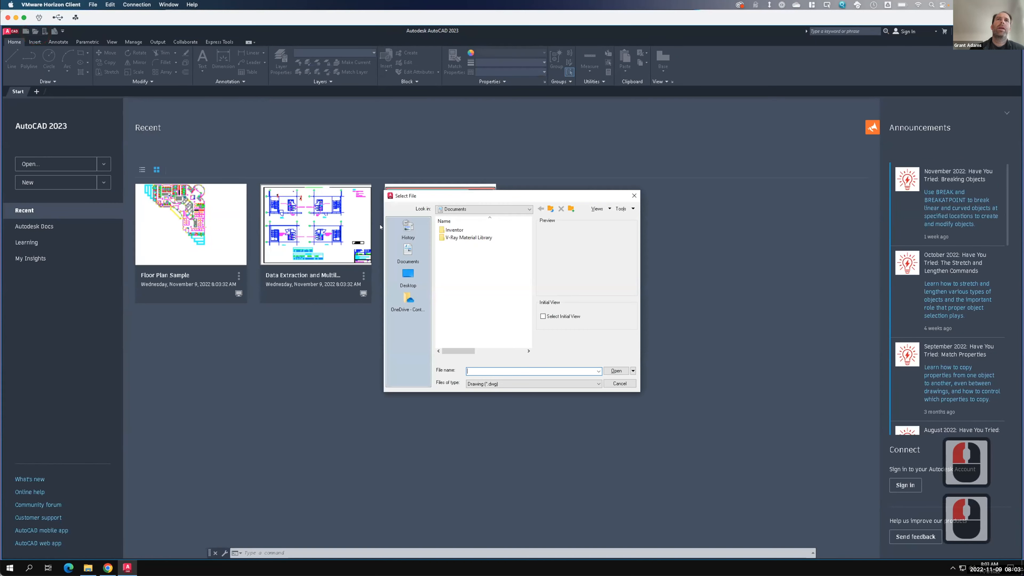
pyautogui.click(402, 298)
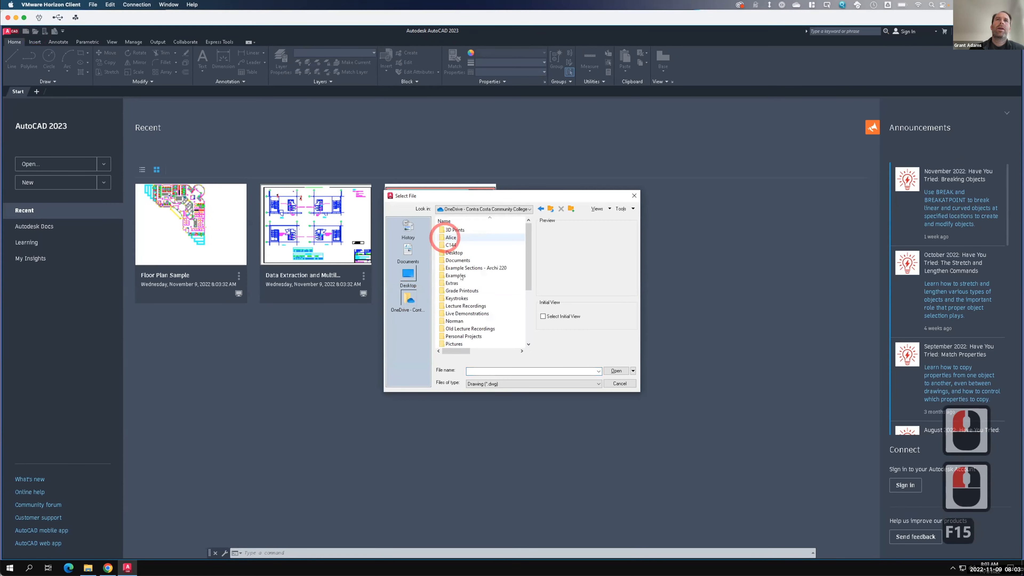
pyautogui.doubleClick(464, 313)
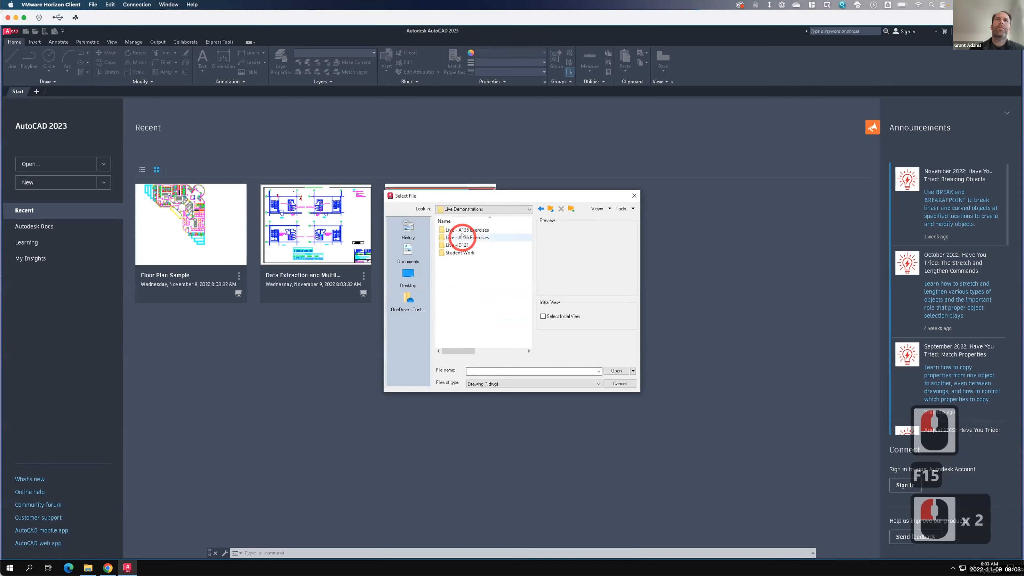
pyautogui.doubleClick(468, 230)
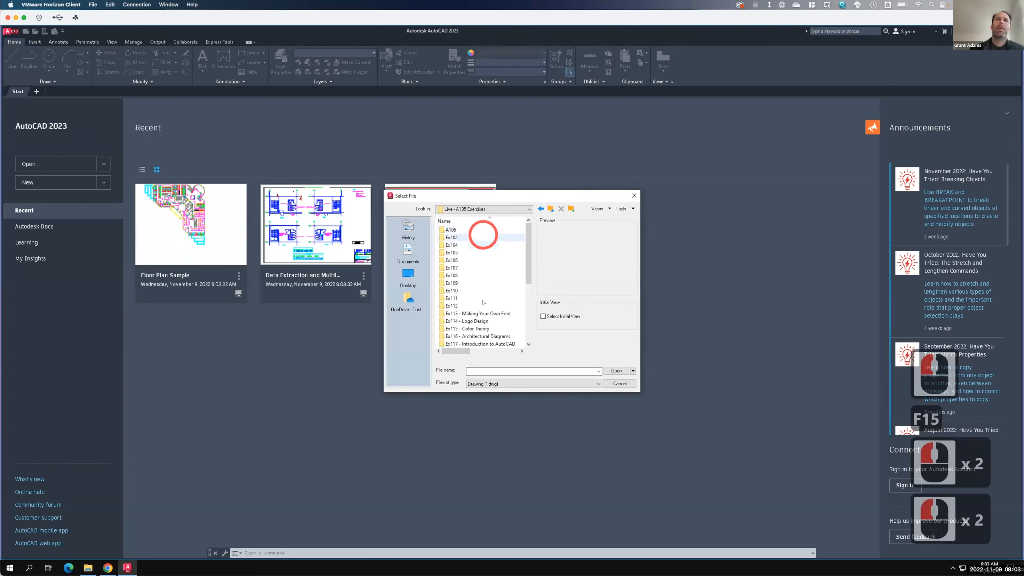
pyautogui.scroll(-5, 479, 298)
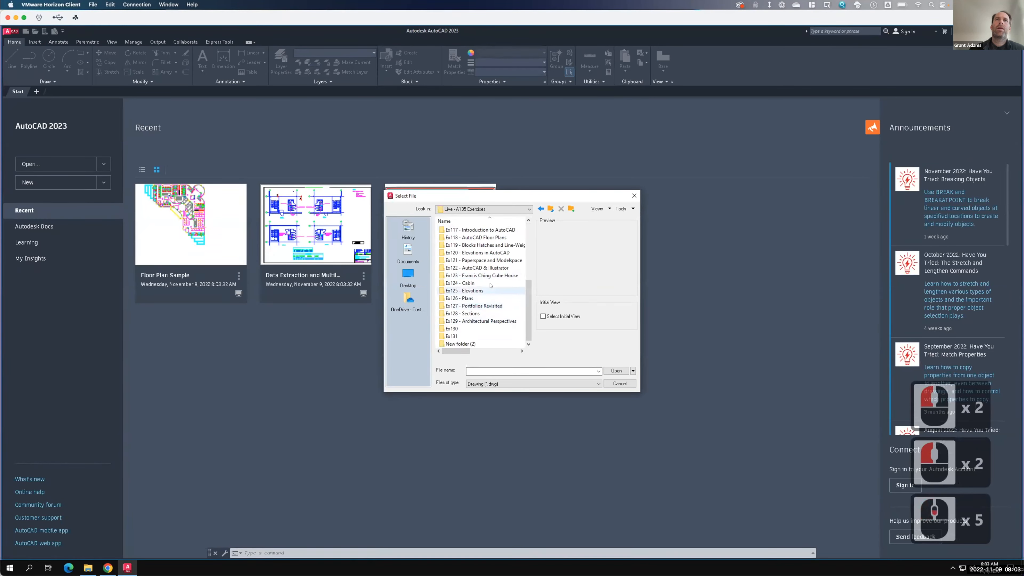
pyautogui.doubleClick(488, 260)
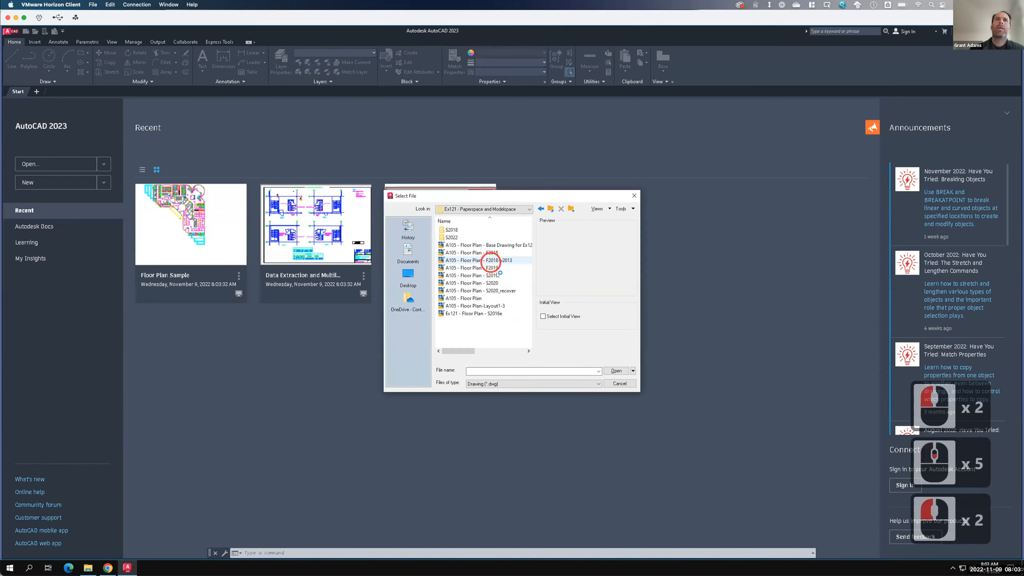
pyautogui.doubleClick(490, 245)
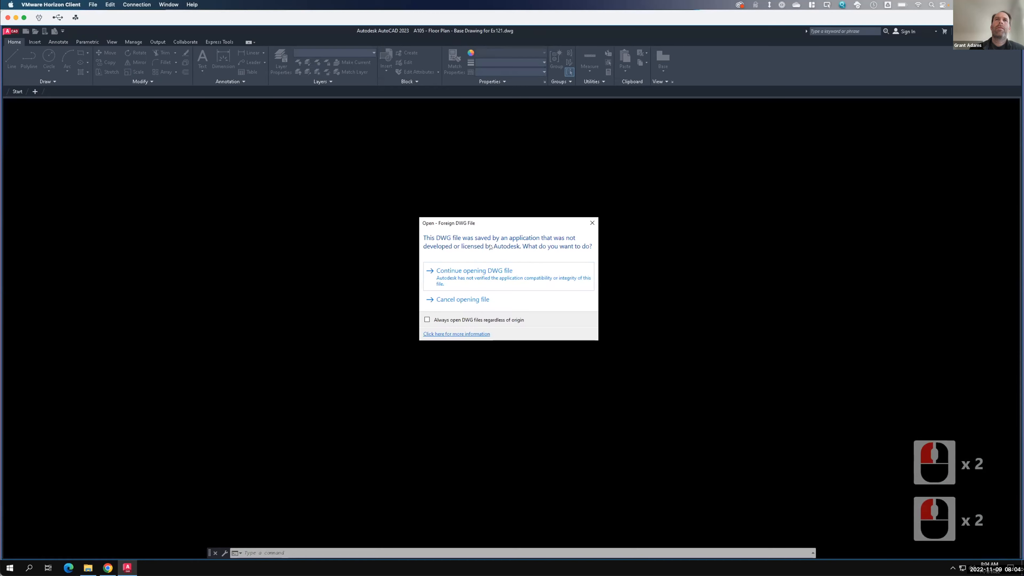
pyautogui.click(506, 279)
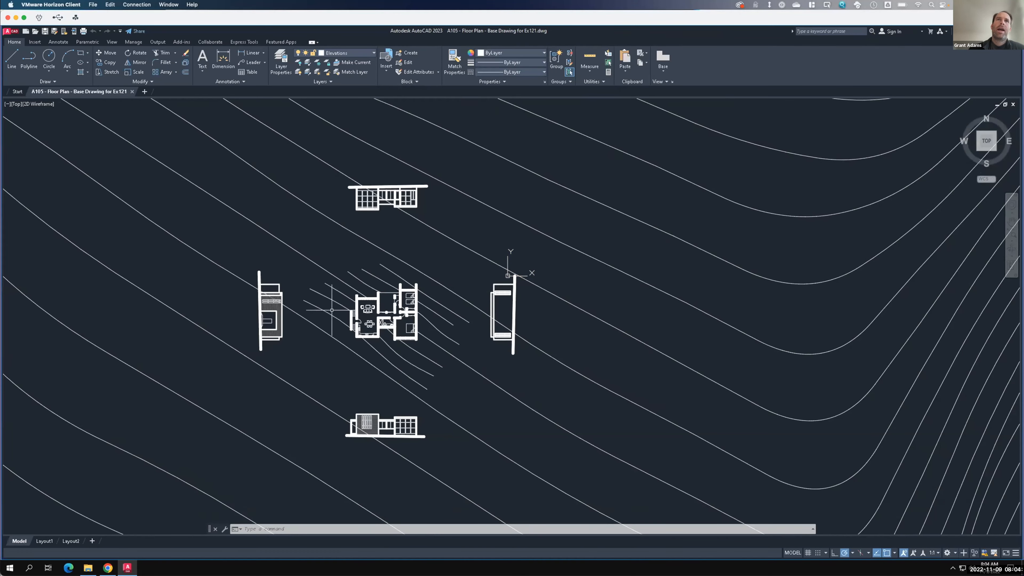
# - Zoom around model space to examine the floor plan and its four surrounding elevations
pyautogui.scroll(2, 320, 295)
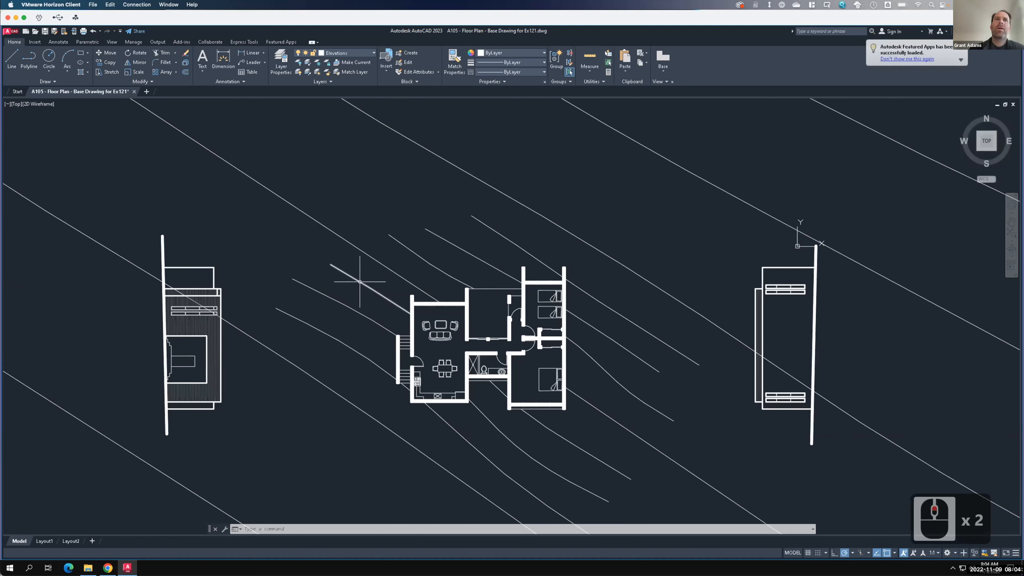
pyautogui.moveTo(346, 305)
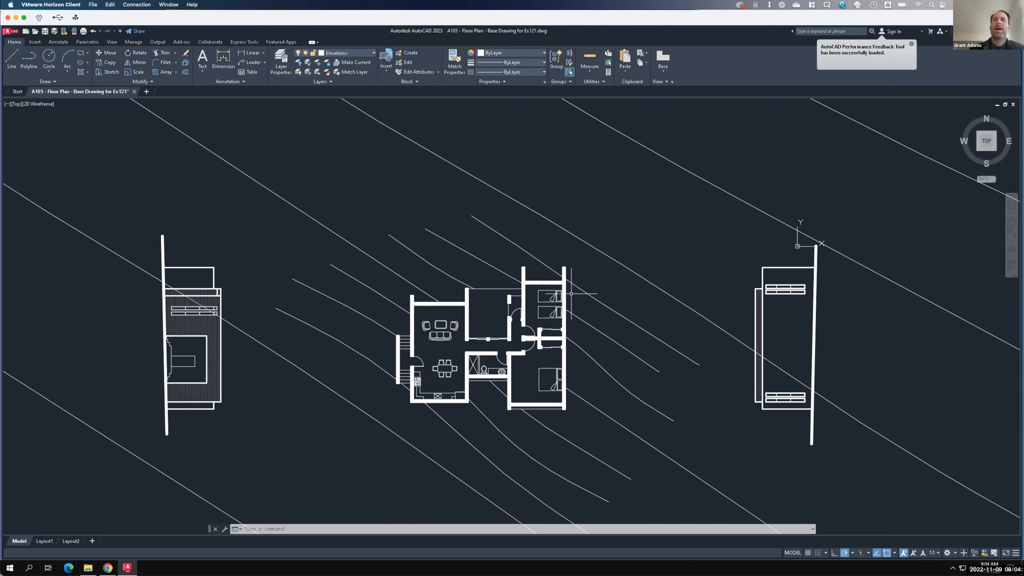
pyautogui.scroll(-1, 490, 273)
pyautogui.scroll(-3, 487, 273)
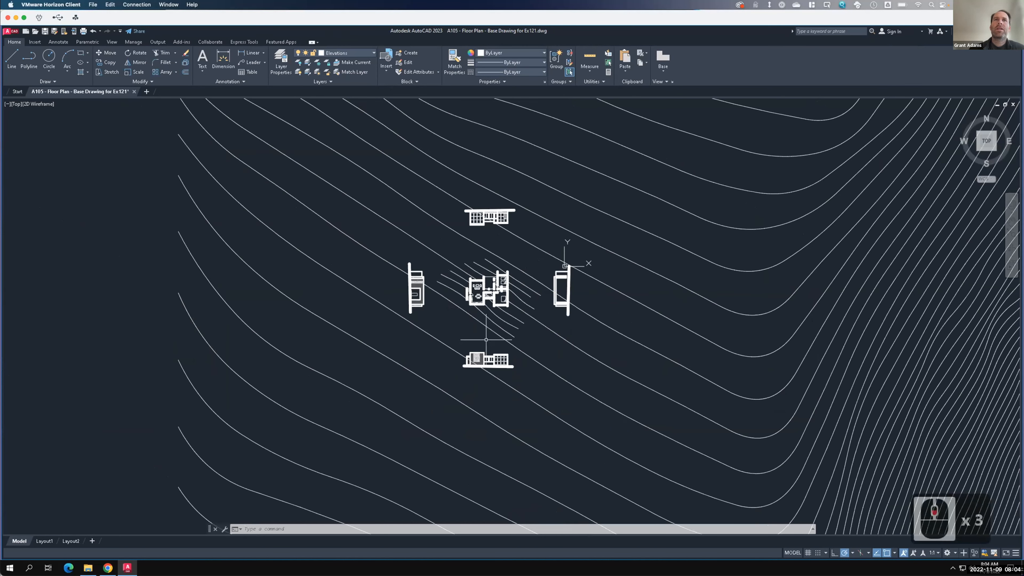
pyautogui.scroll(4, 459, 383)
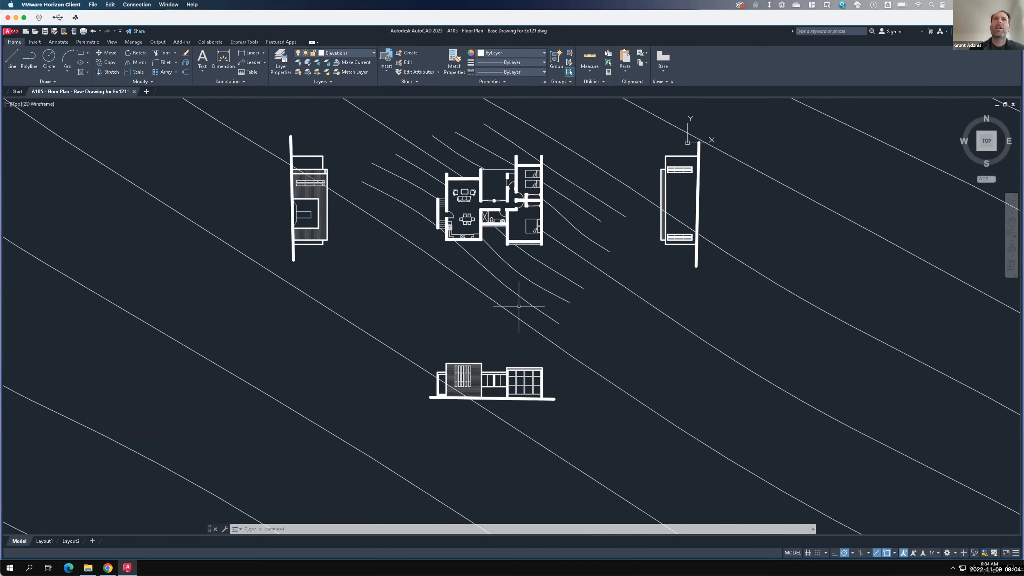
pyautogui.scroll(-2, 511, 367)
pyautogui.scroll(-1, 511, 369)
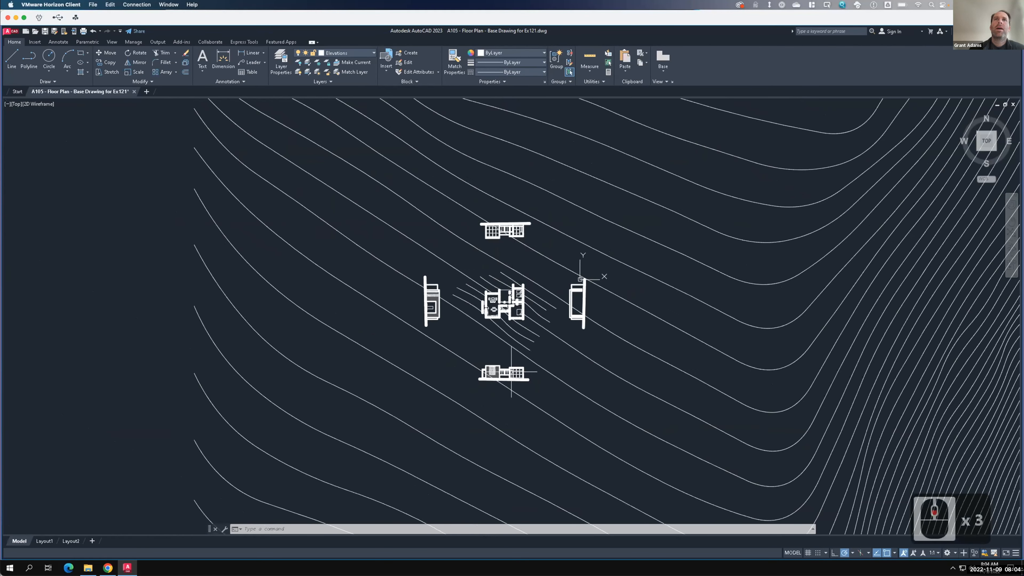
pyautogui.scroll(-2, 511, 371)
pyautogui.scroll(4, 510, 285)
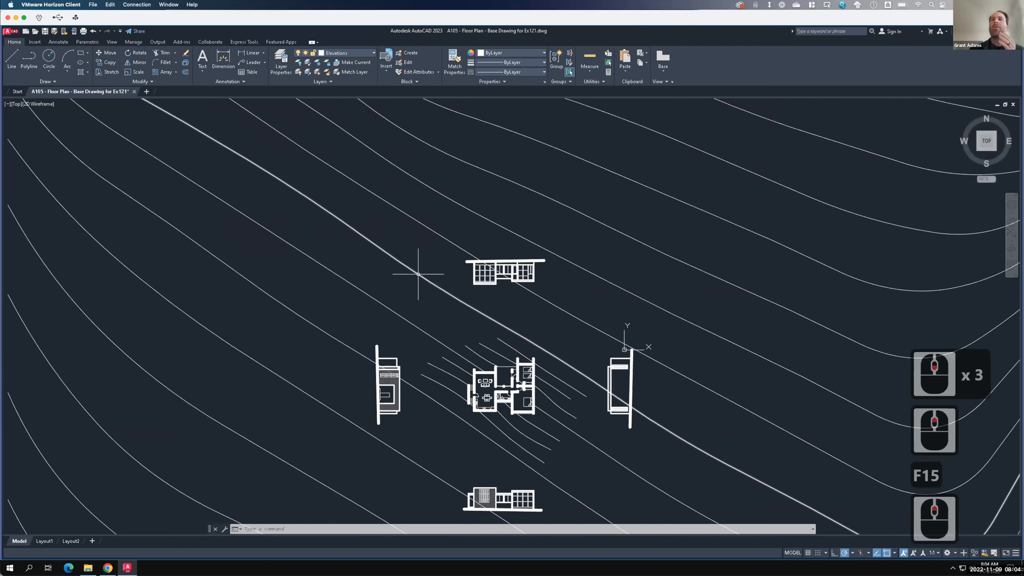
pyautogui.scroll(-2, 416, 272)
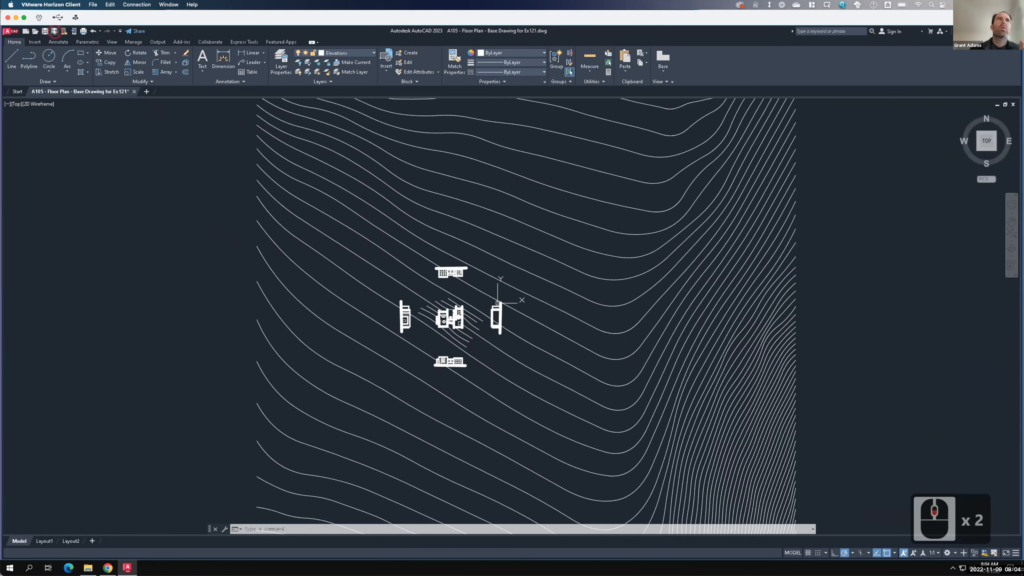
# - Save the drawing as A105 - F2022 in the same folder
pyautogui.click(55, 31)
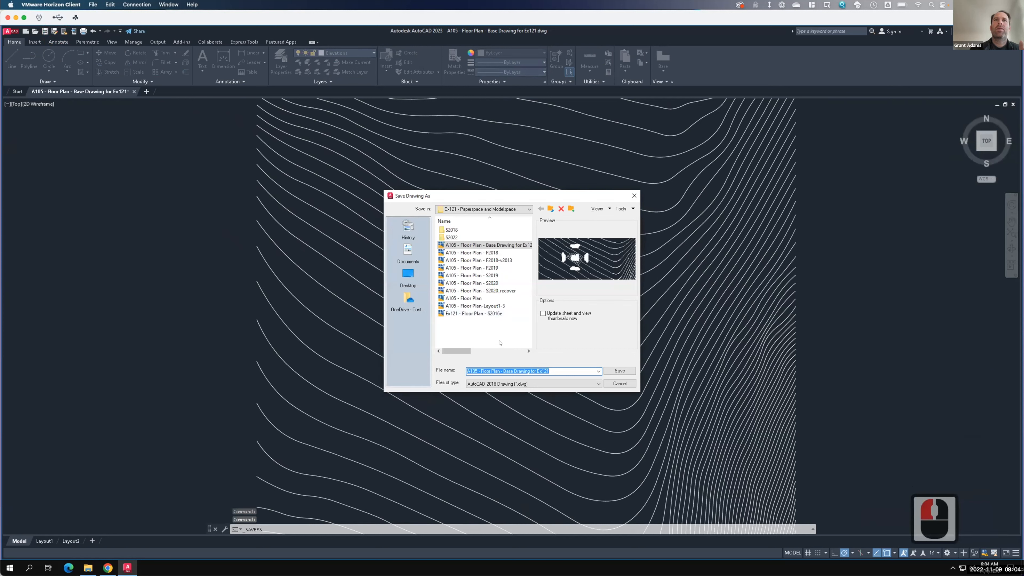
pyautogui.click(536, 371)
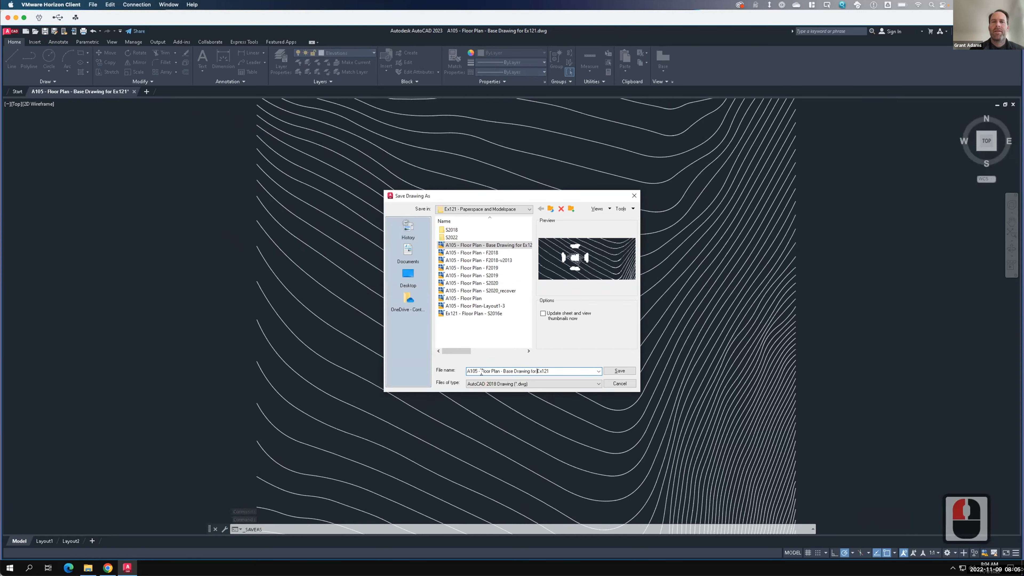
pyautogui.moveTo(481, 371); pyautogui.dragTo(599, 384)
pyautogui.write('F2022')
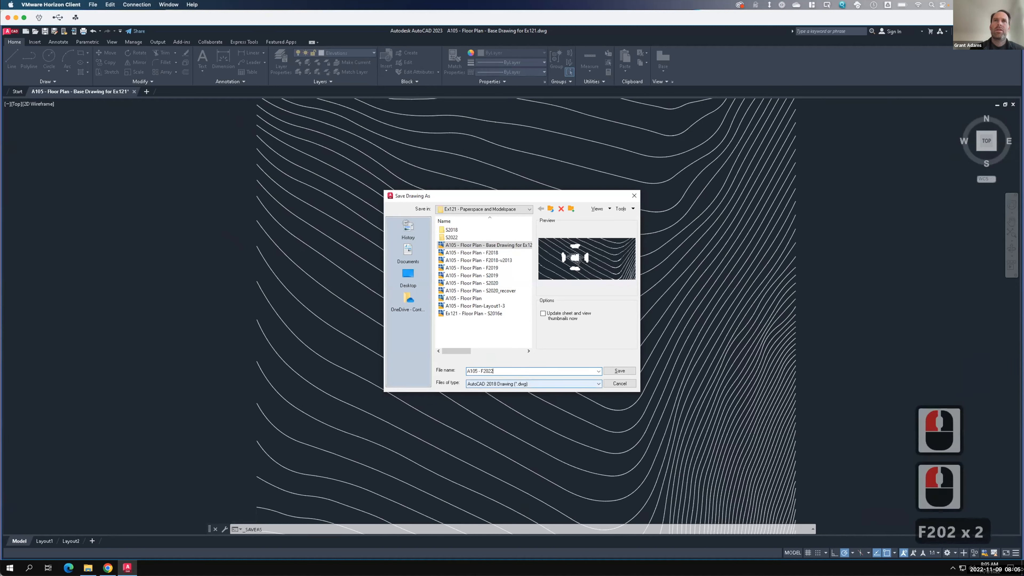
pyautogui.click(619, 371)
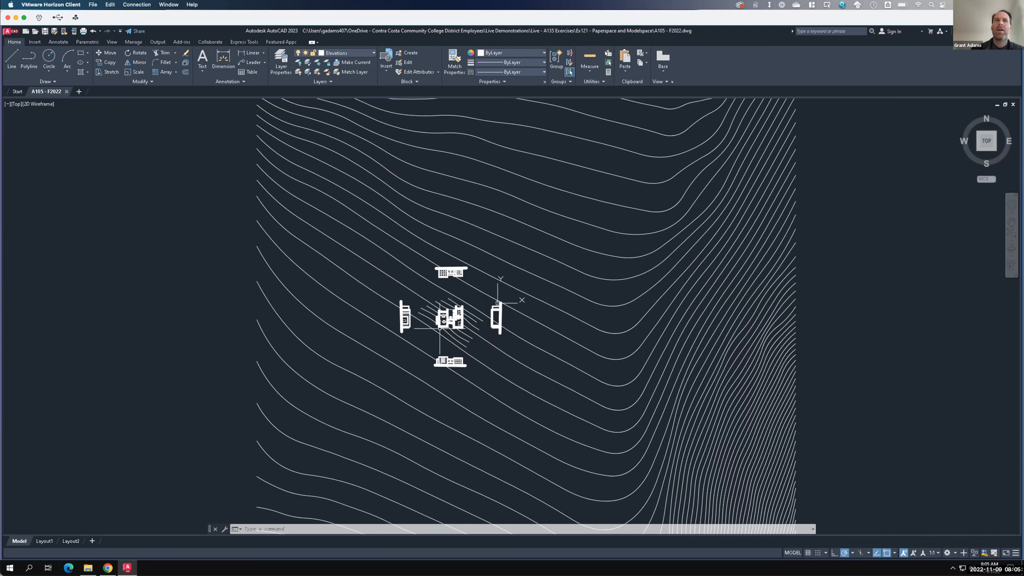
# - Switch from model space to Layout1 and zoom to examine the existing paper layout
pyautogui.scroll(2, 444, 324)
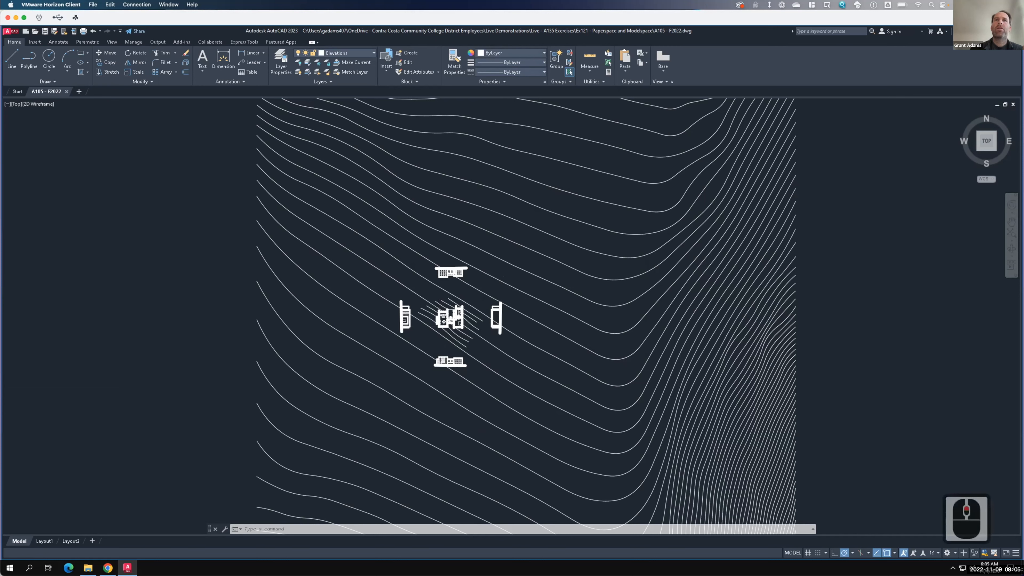
pyautogui.scroll(2, 442, 323)
pyautogui.scroll(3, 443, 323)
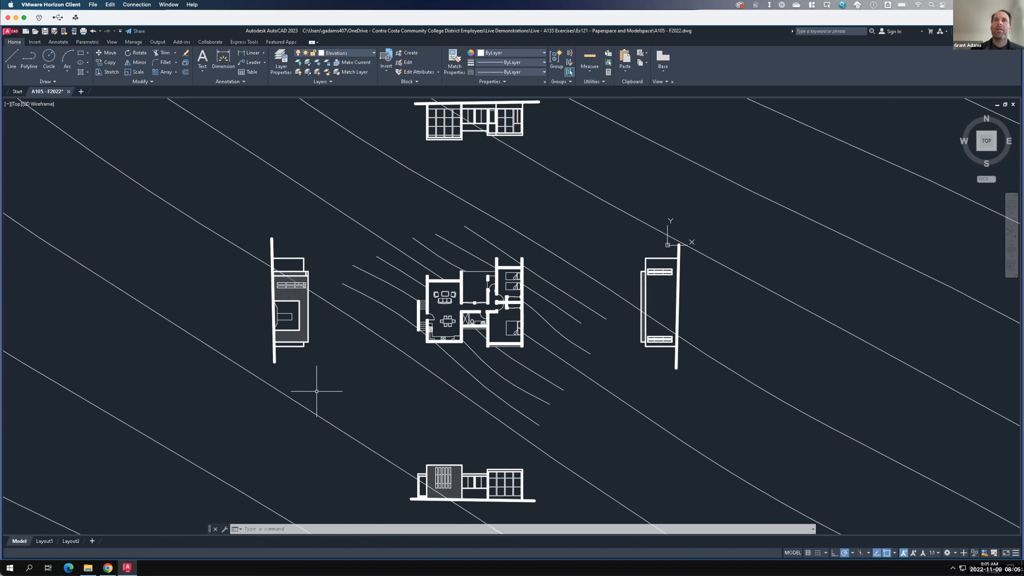
pyautogui.moveTo(47, 542)
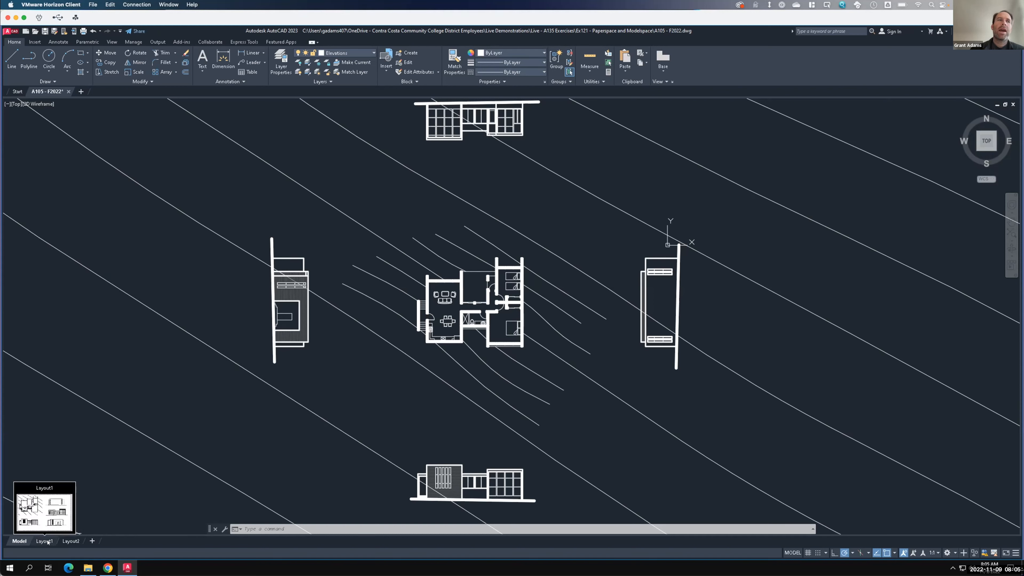
pyautogui.press('F15')
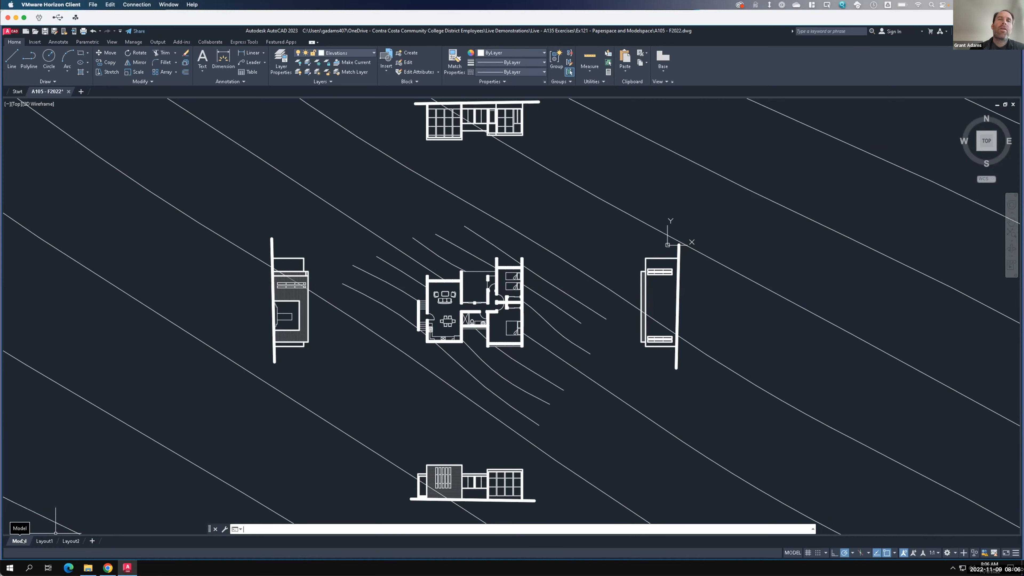
pyautogui.click(46, 542)
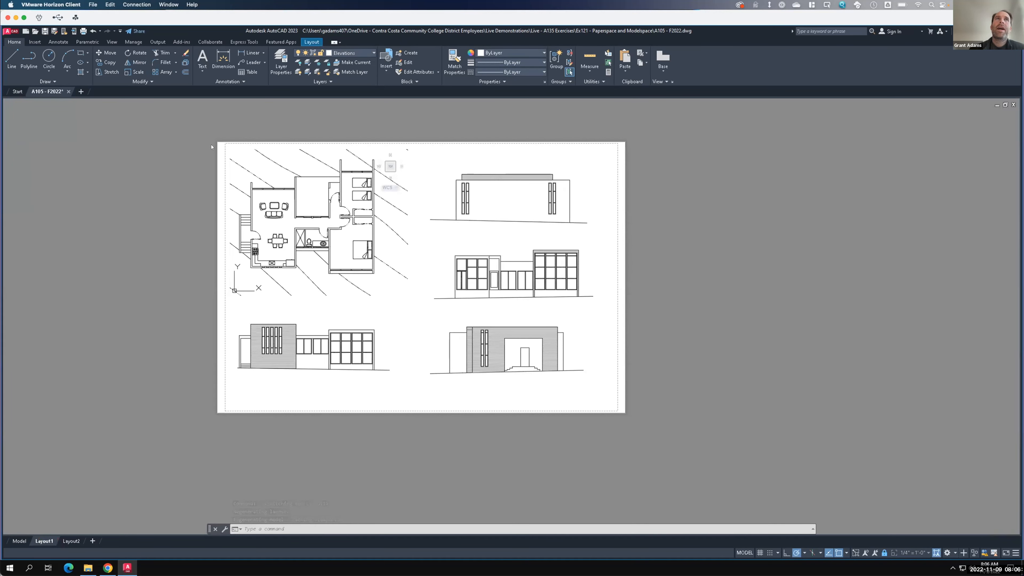
pyautogui.scroll(3, 206, 139)
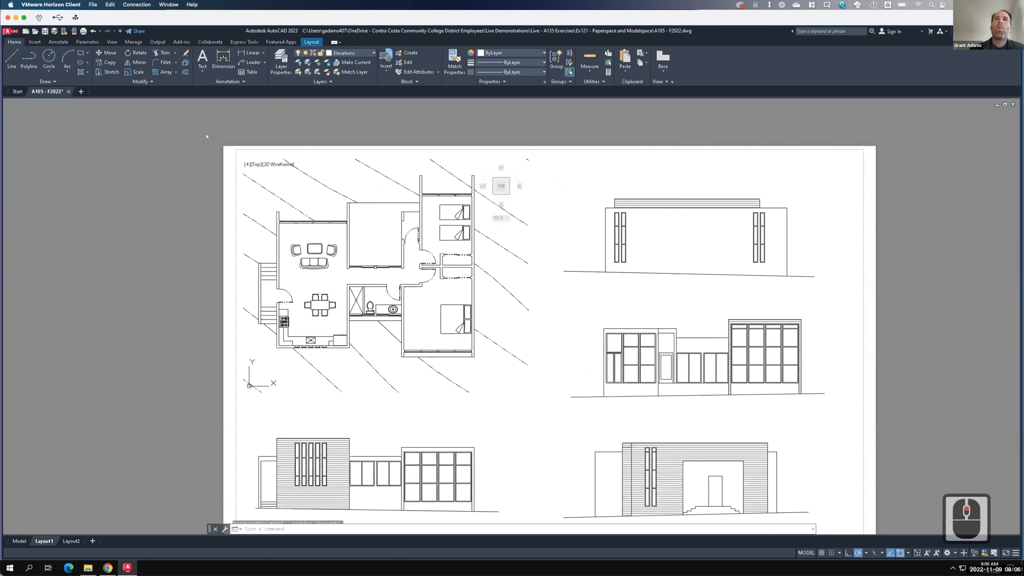
pyautogui.scroll(-3, 206, 138)
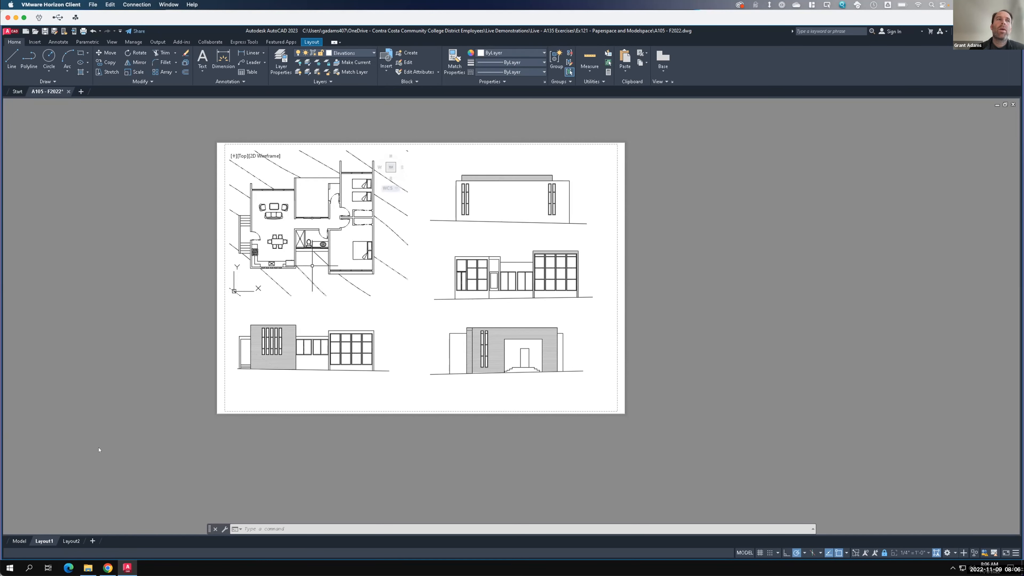
# - Add a new layout and open it
pyautogui.click(20, 539)
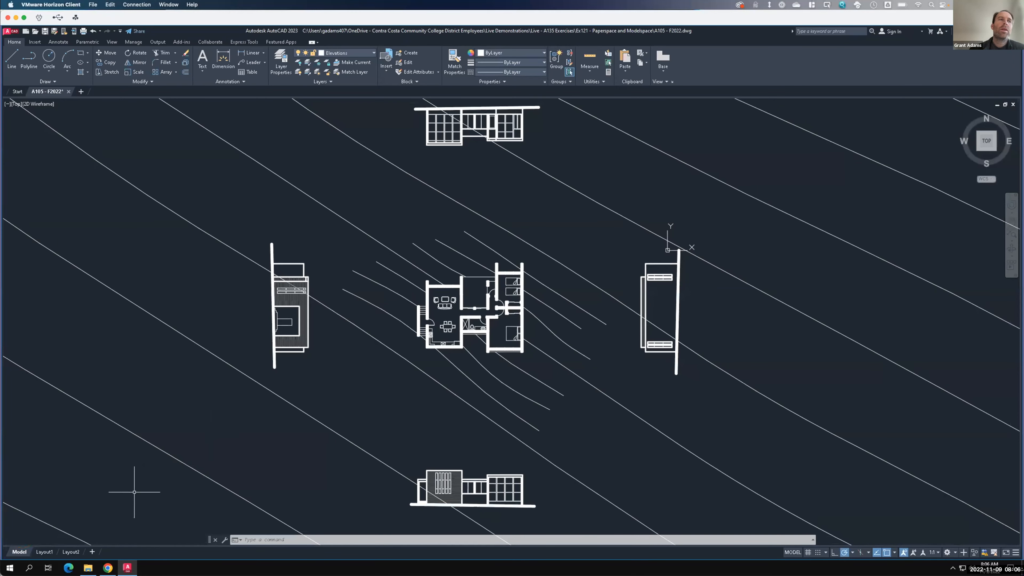
pyautogui.click(45, 551)
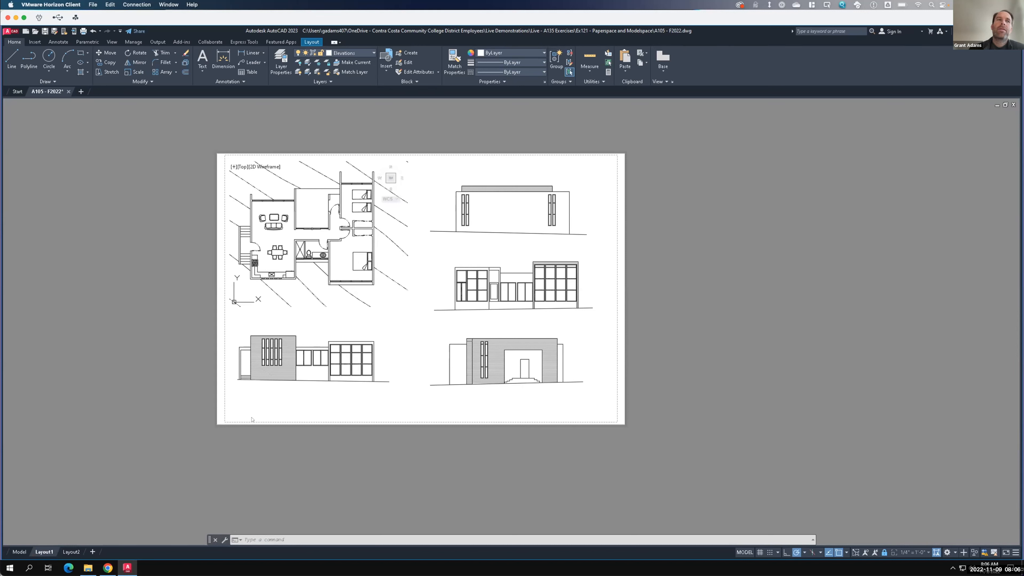
pyautogui.click(92, 552)
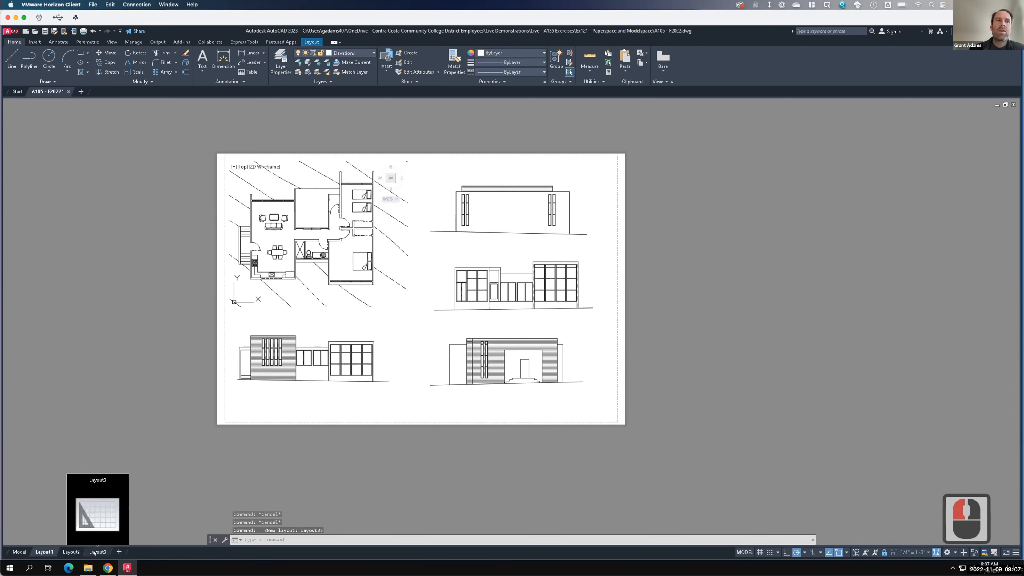
pyautogui.click(94, 552)
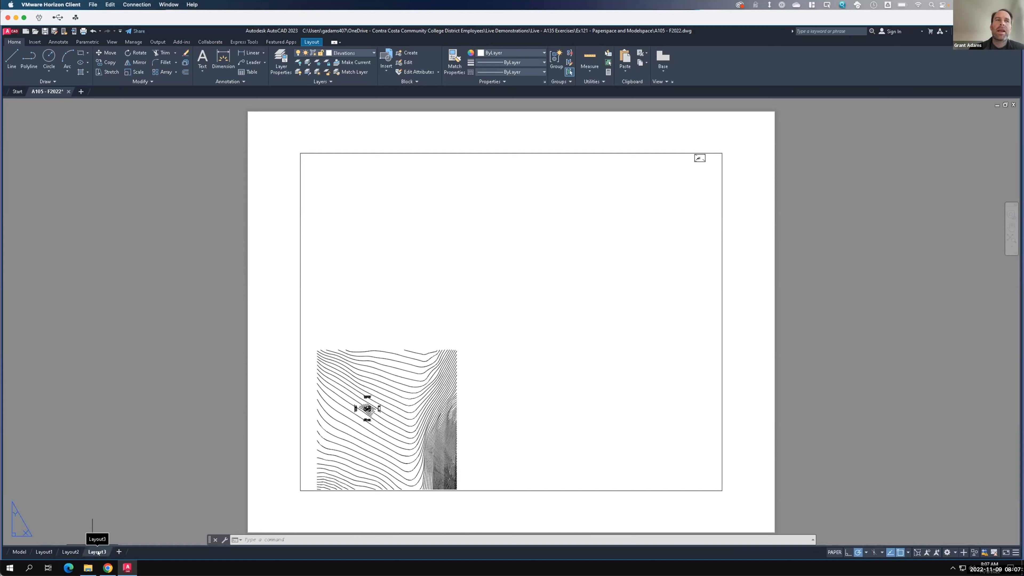
# - Rename the new layout as 24x36
pyautogui.doubleClick(98, 553)
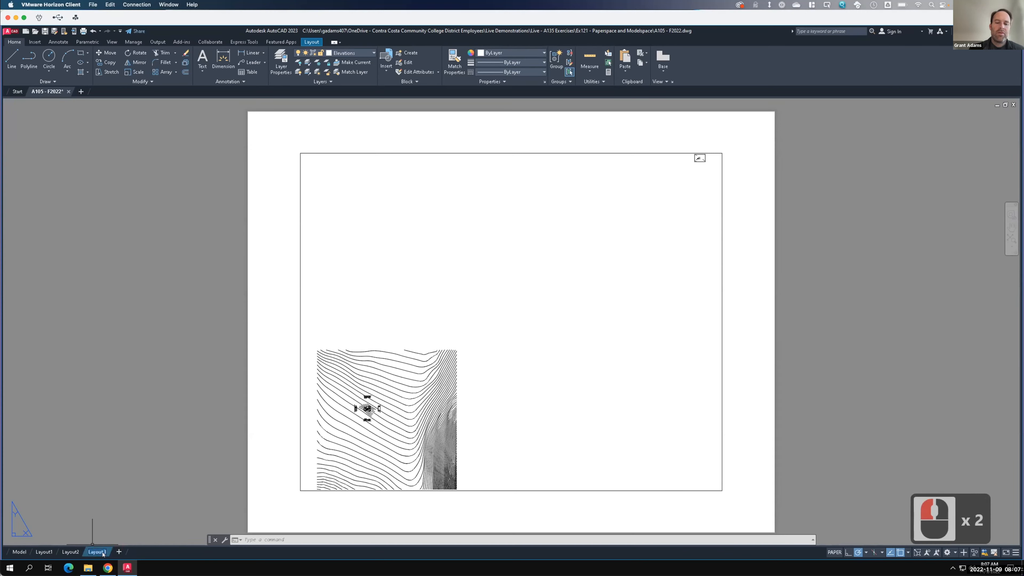
pyautogui.write('24x36')
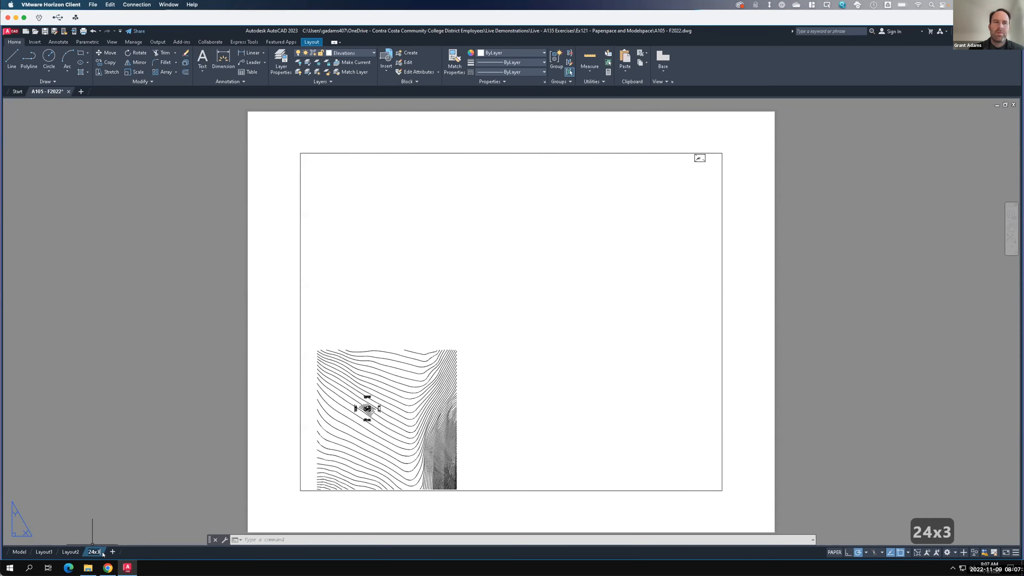
pyautogui.press('Return')
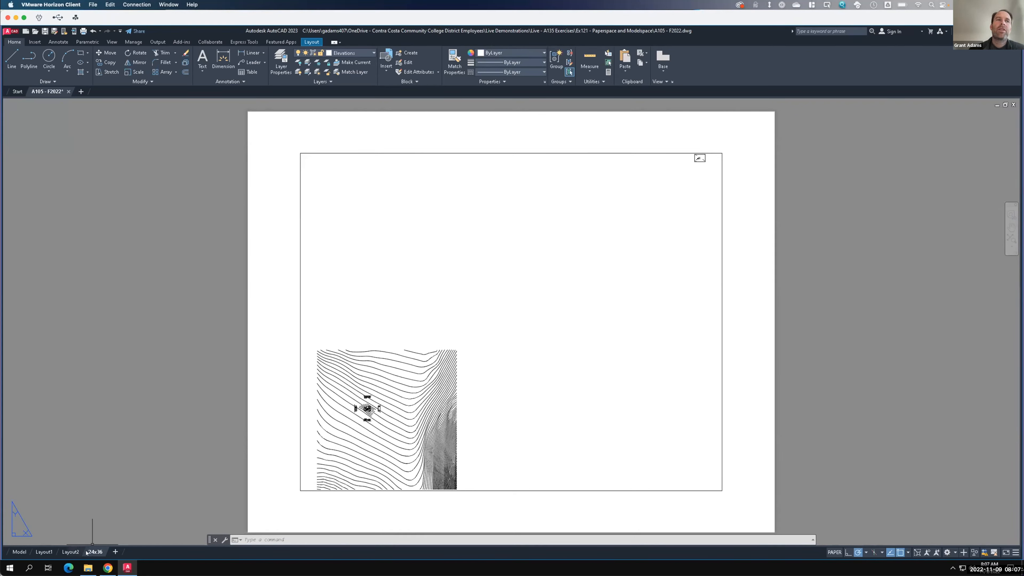
# - Open the page setup for the 24x36 layout and set its printer to DWG To PDF.pc3 with the default paper size
pyautogui.press('F15')
pyautogui.rightClick(96, 552)
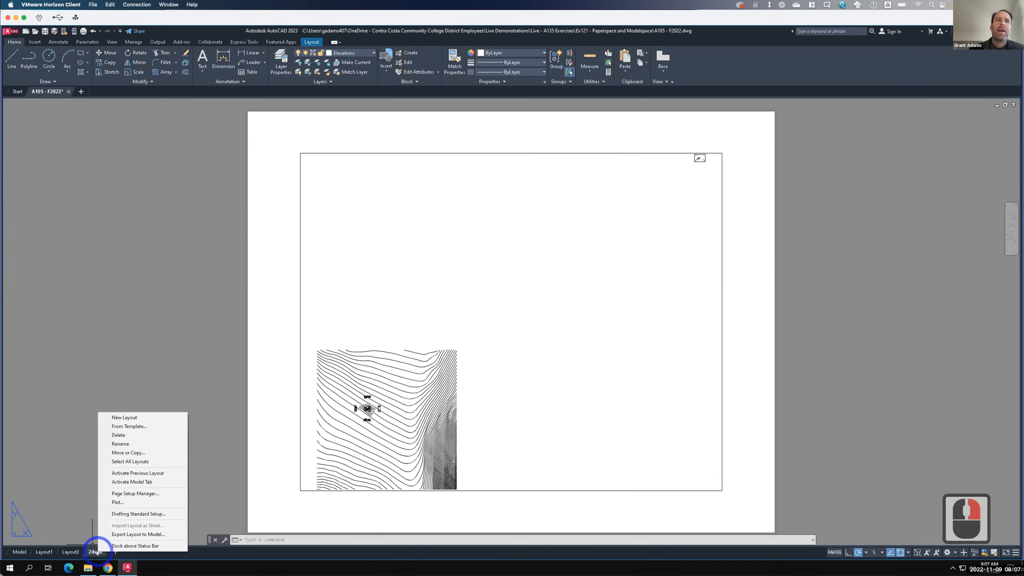
pyautogui.click(135, 493)
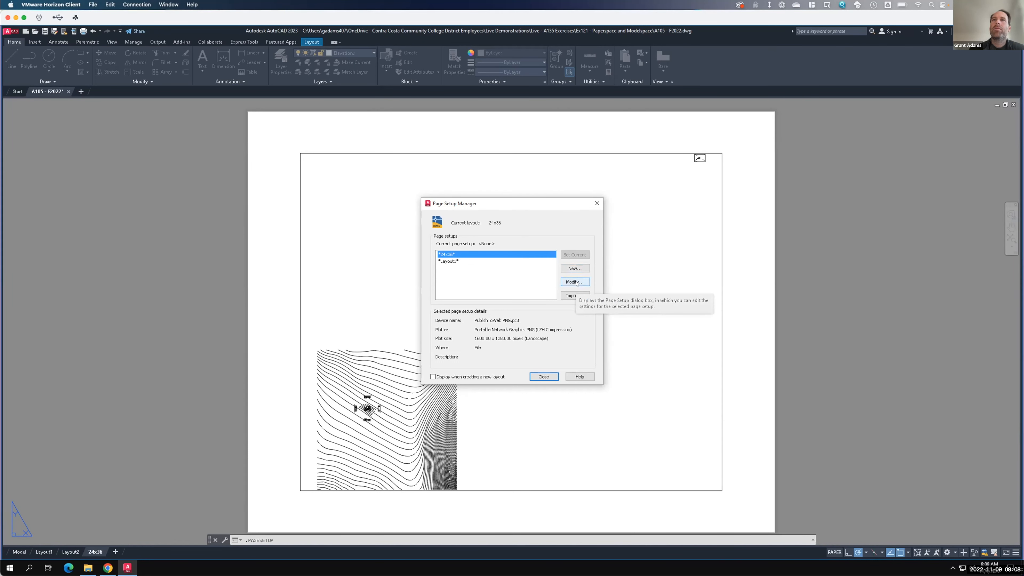
pyautogui.click(577, 282)
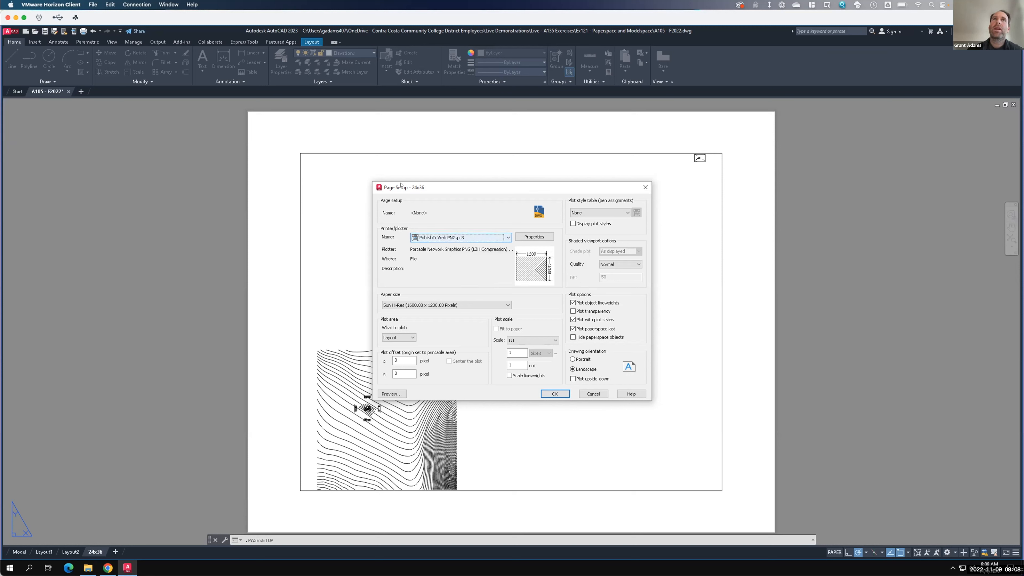
pyautogui.click(437, 237)
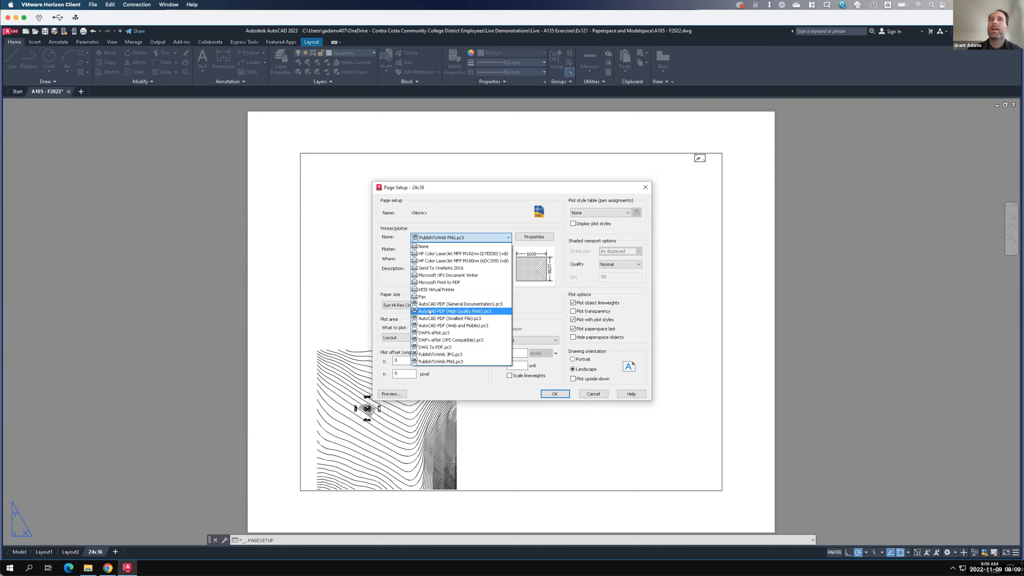
pyautogui.click(433, 348)
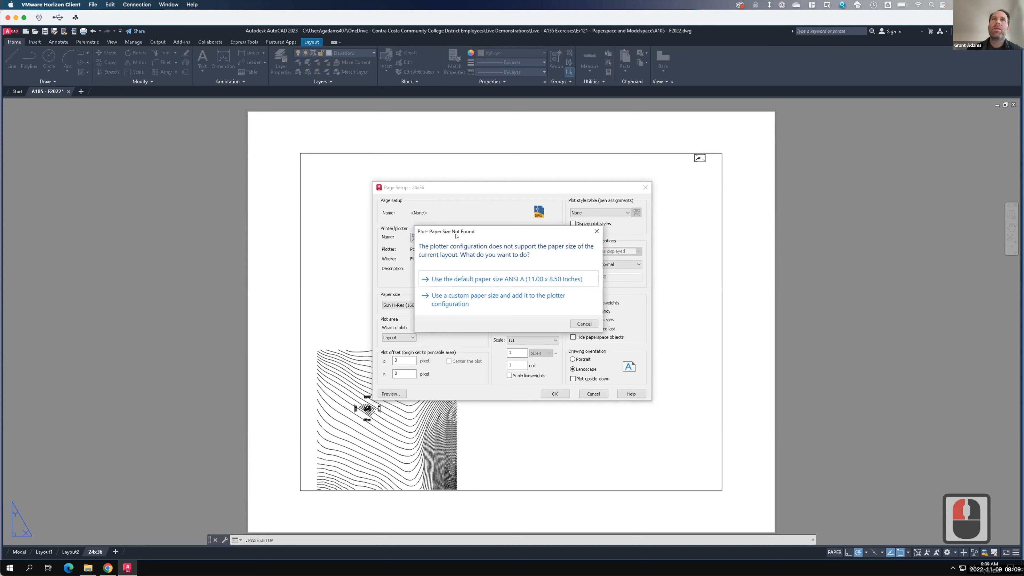
pyautogui.click(489, 280)
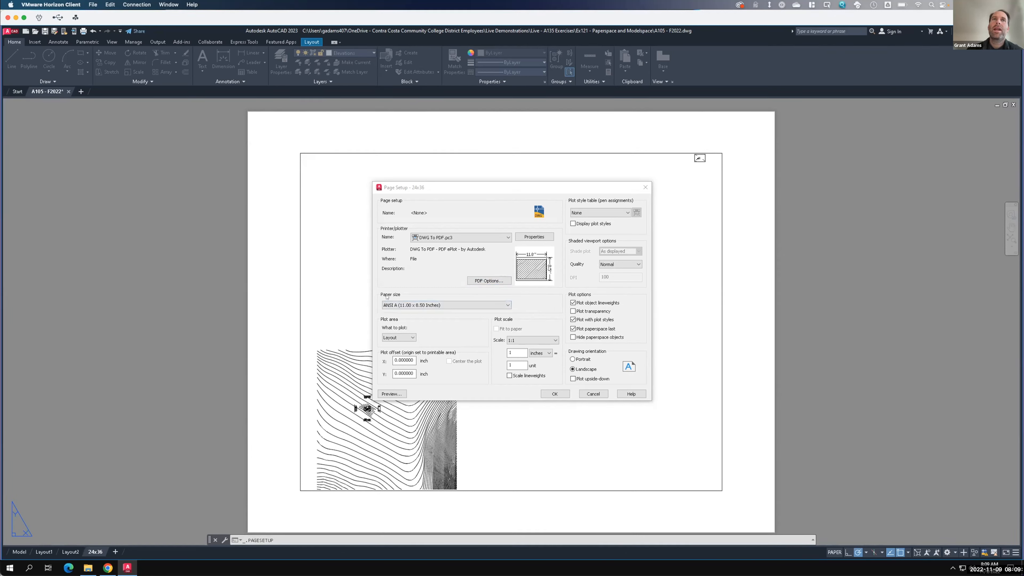
# - Set the paper size to ARCH D (36.00 x 24.00 Inches)
pyautogui.click(461, 305)
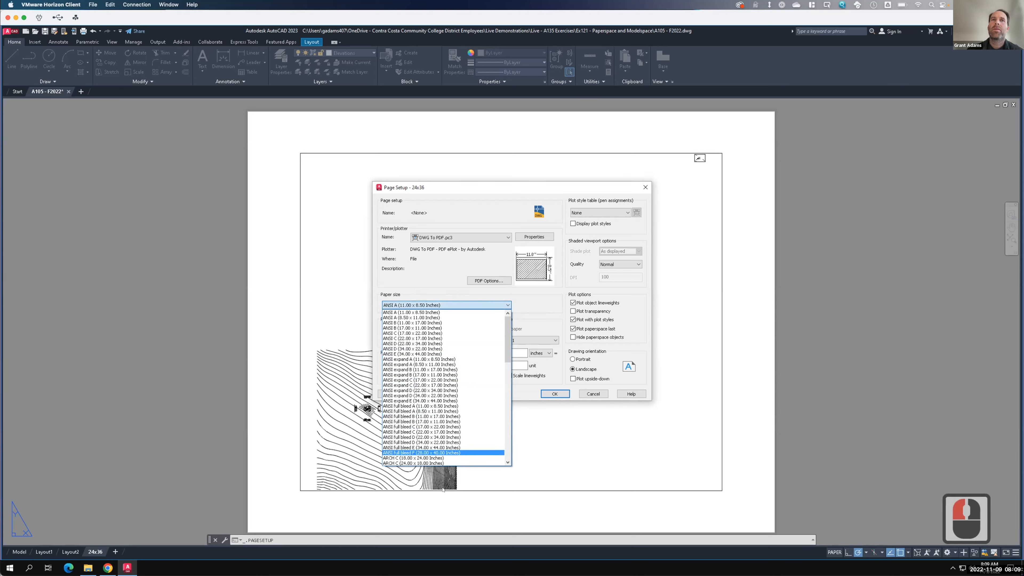
pyautogui.moveTo(507, 343); pyautogui.dragTo(509, 374)
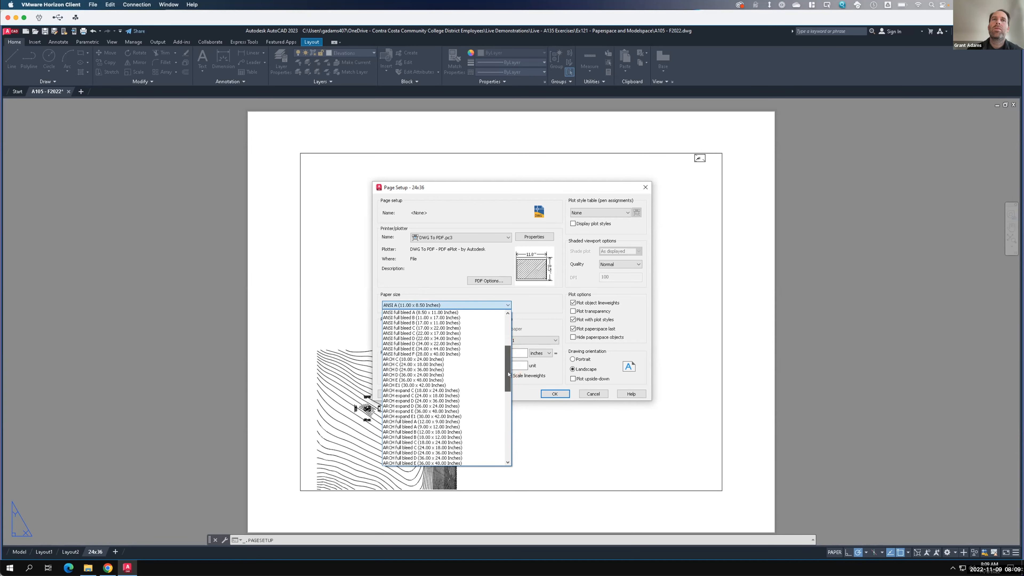
pyautogui.click(411, 375)
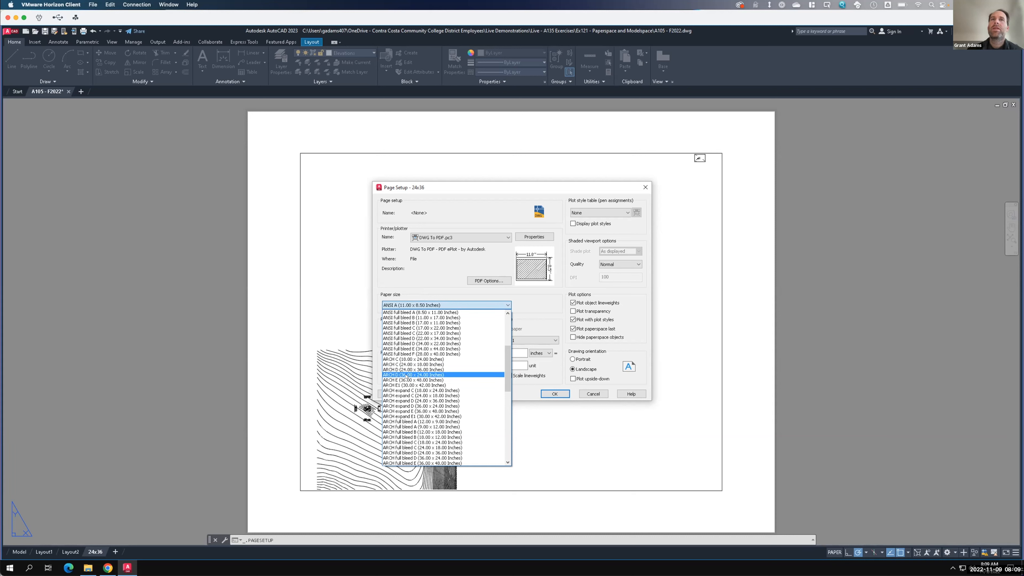
pyautogui.click(406, 375)
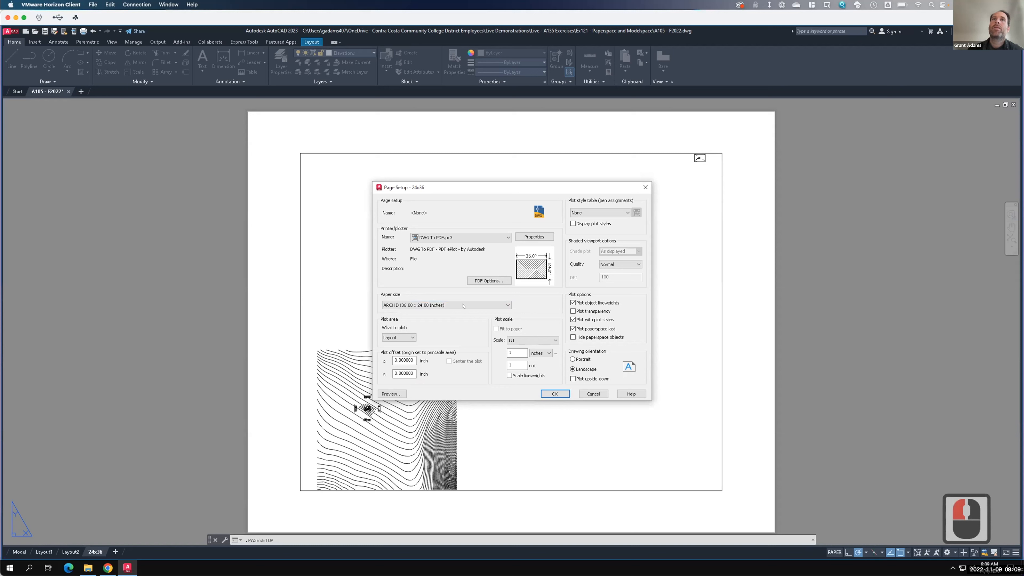
pyautogui.click(385, 304)
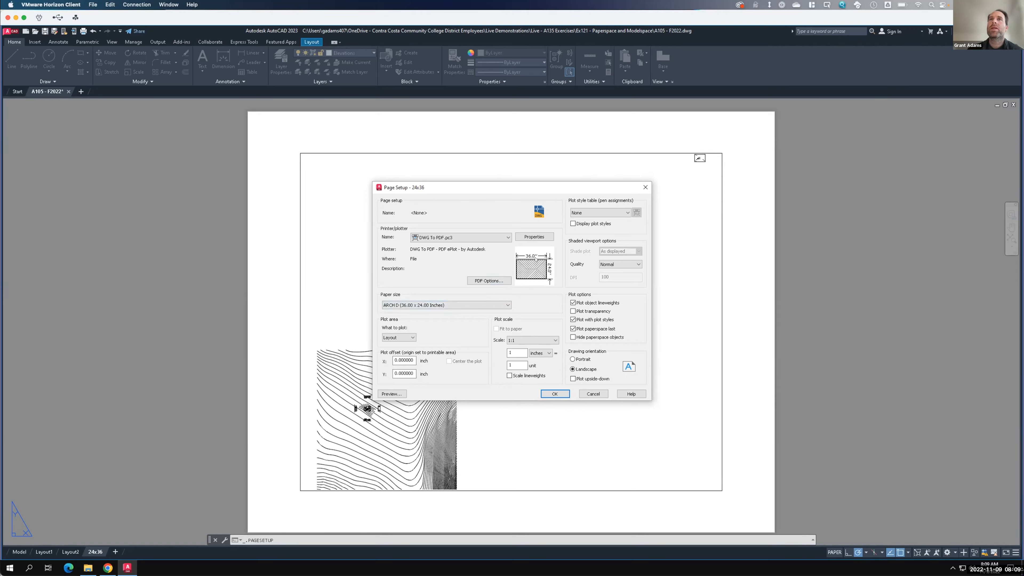
pyautogui.press('F15')
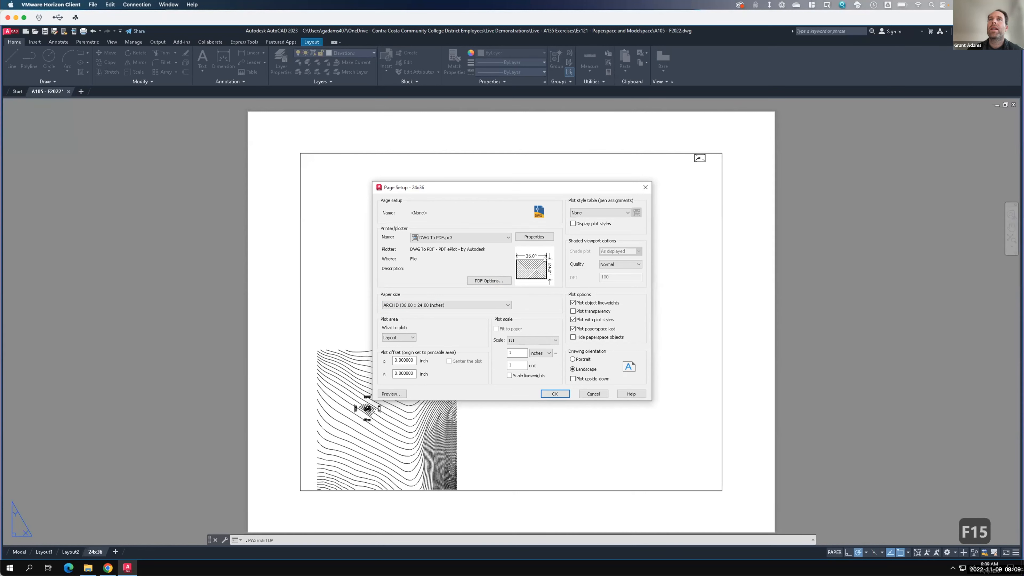
# - Set the plot style table to acad.ctb
pyautogui.moveTo(520, 278)
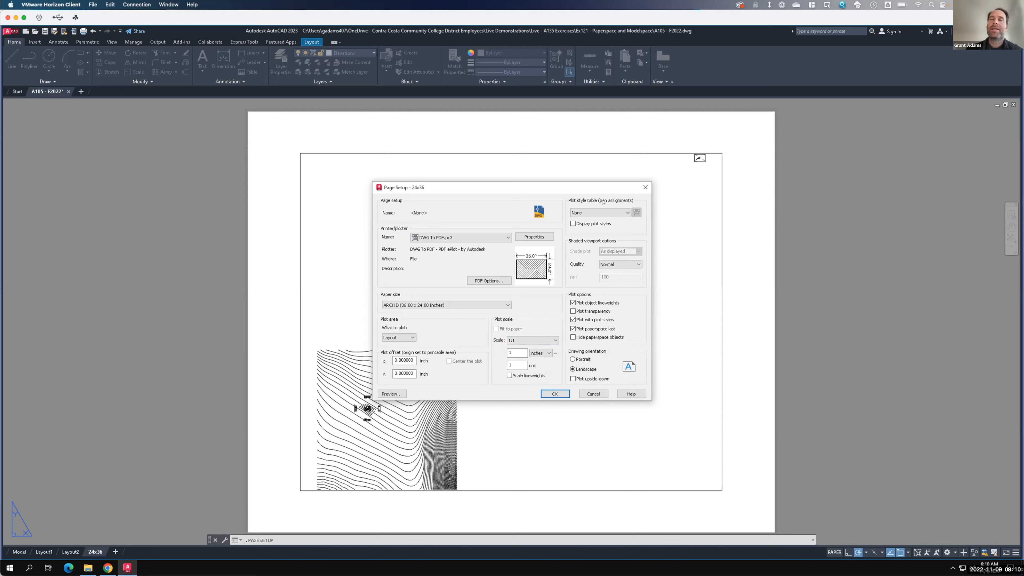
pyautogui.click(624, 213)
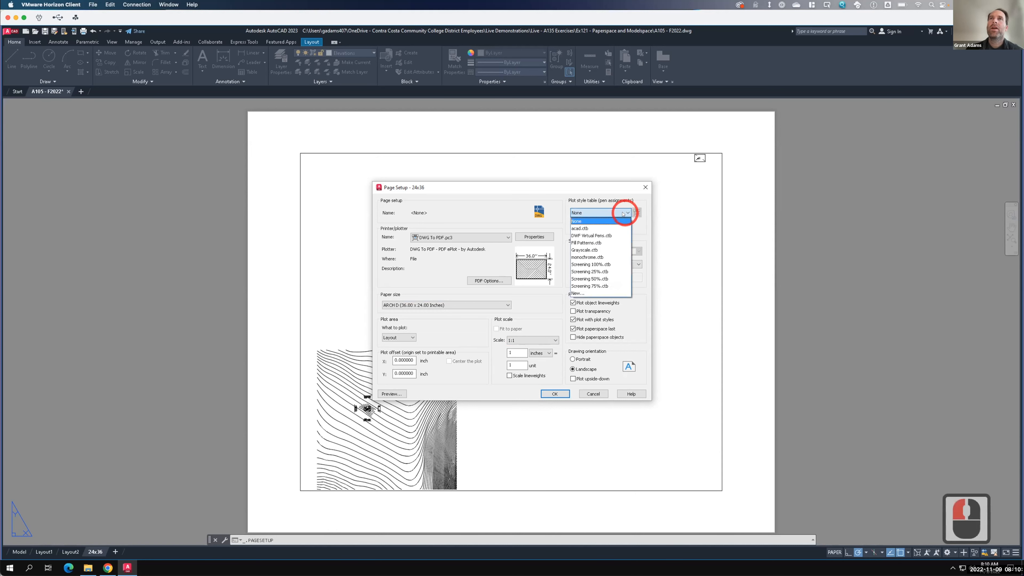
pyautogui.click(585, 228)
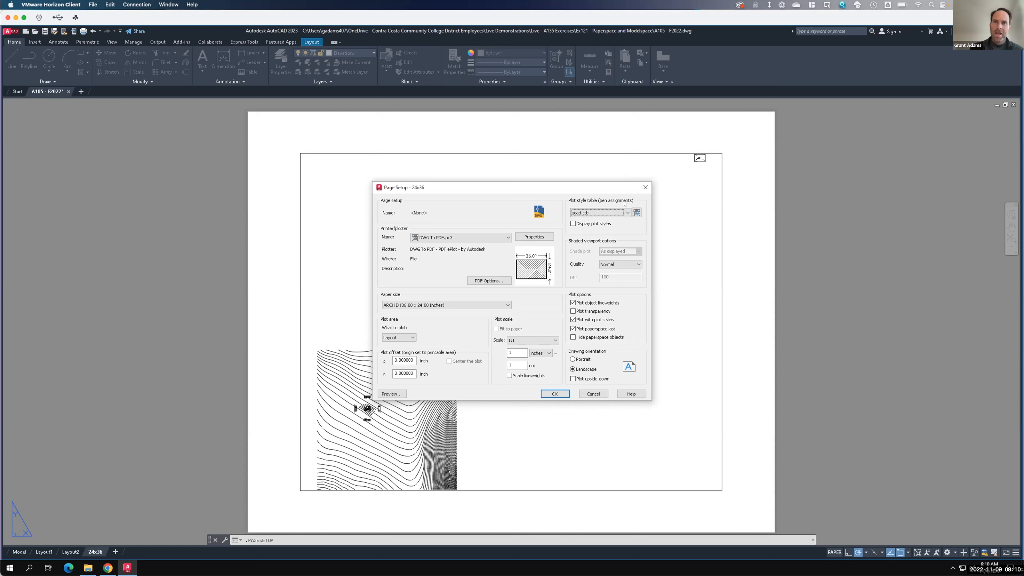
pyautogui.press('F15')
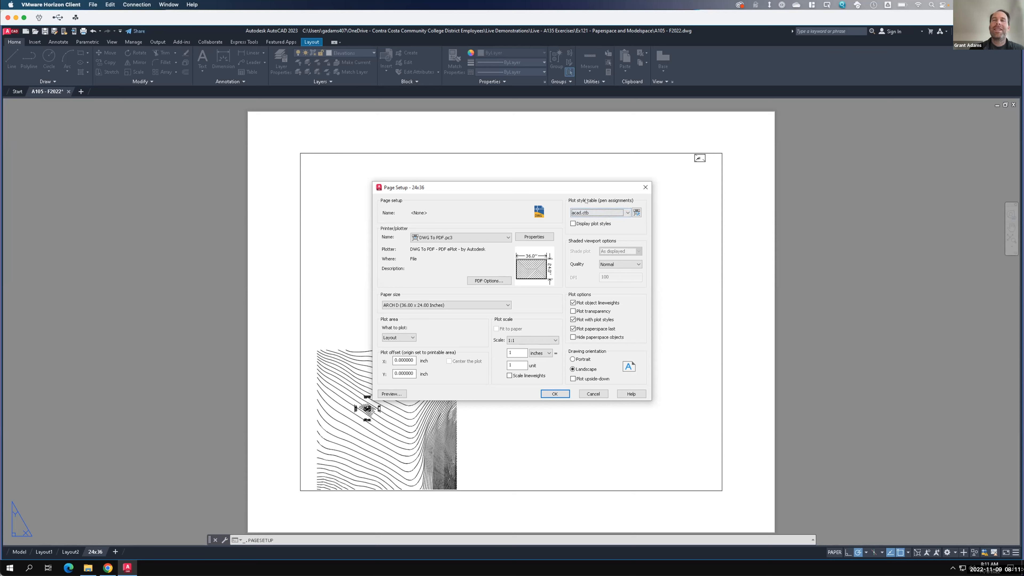
pyautogui.click(576, 214)
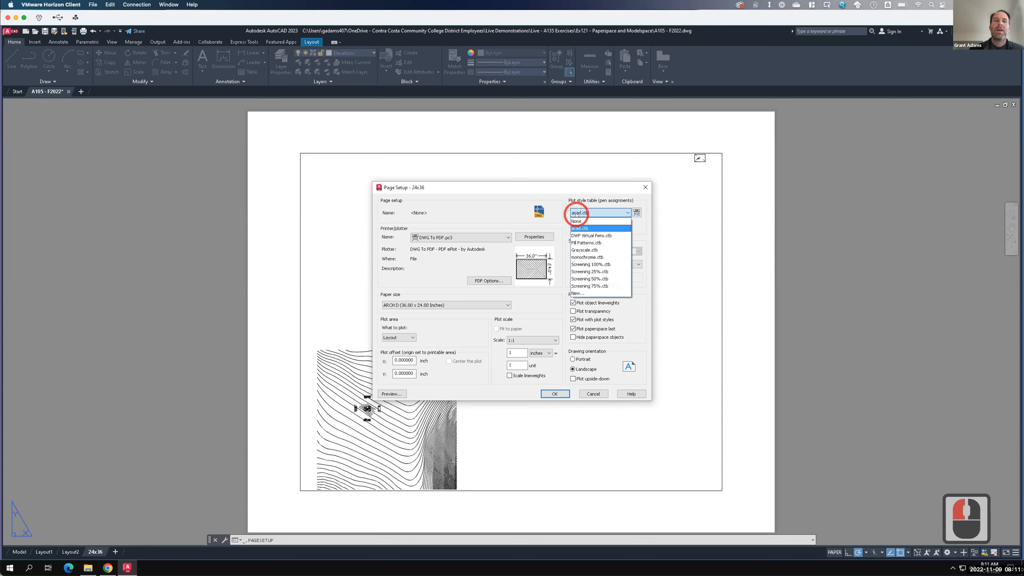
pyautogui.click(586, 228)
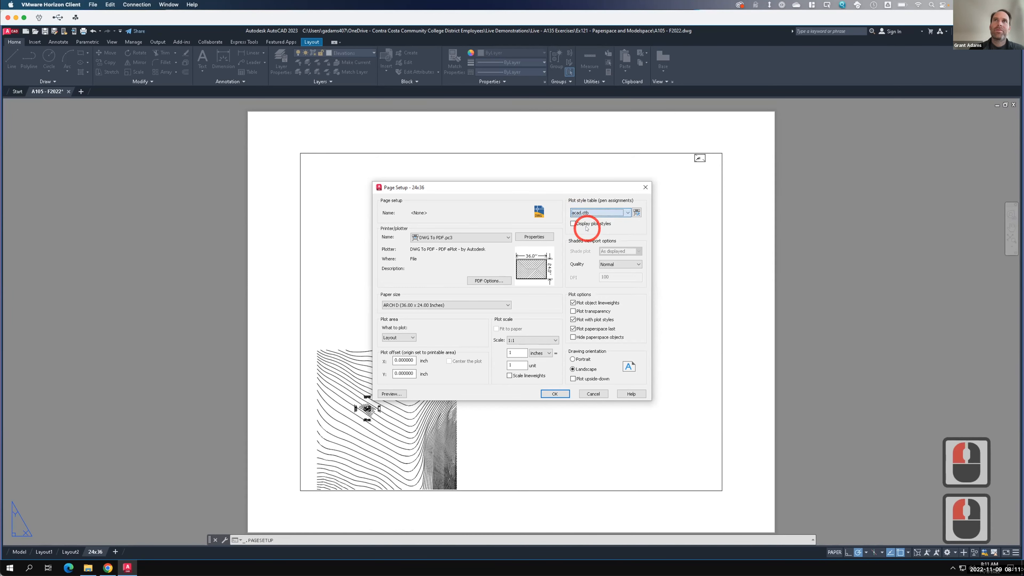
pyautogui.click(601, 211)
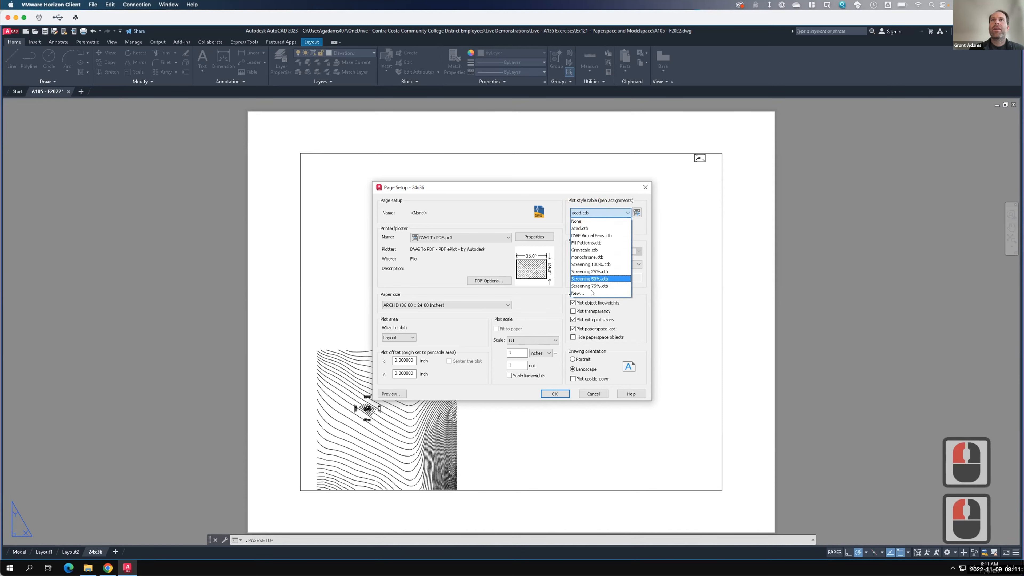
pyautogui.click(584, 212)
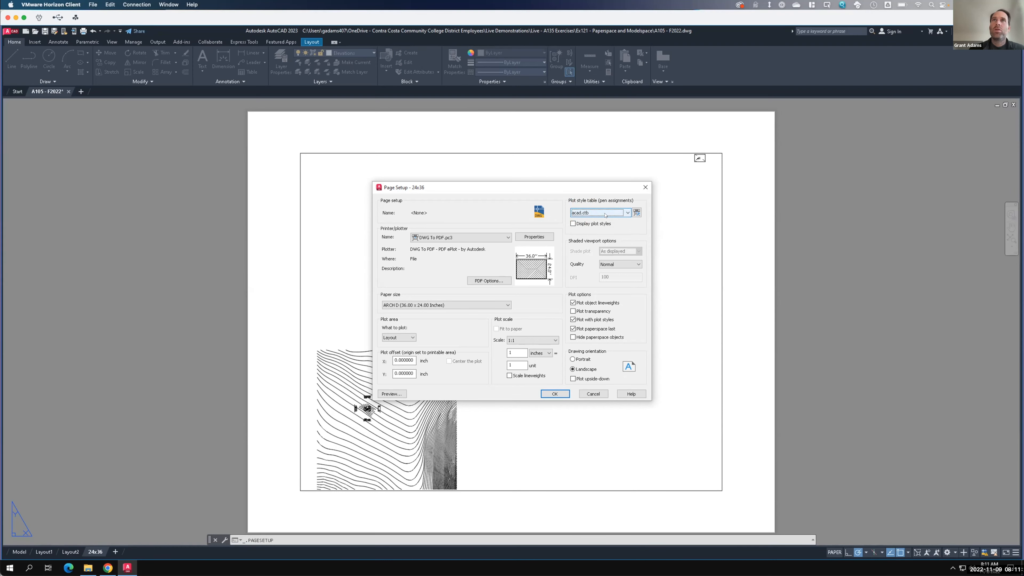
pyautogui.click(580, 213)
pyautogui.click(585, 228)
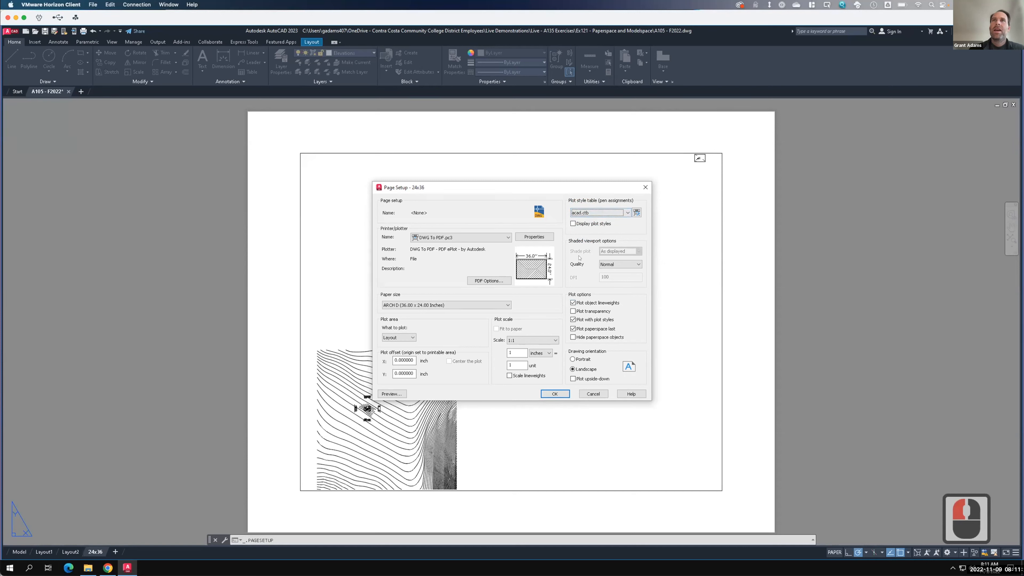
# - Set the shaded viewport quality to Maximum, apply the page setup and close the Page Setup Manager
pyautogui.click(608, 265)
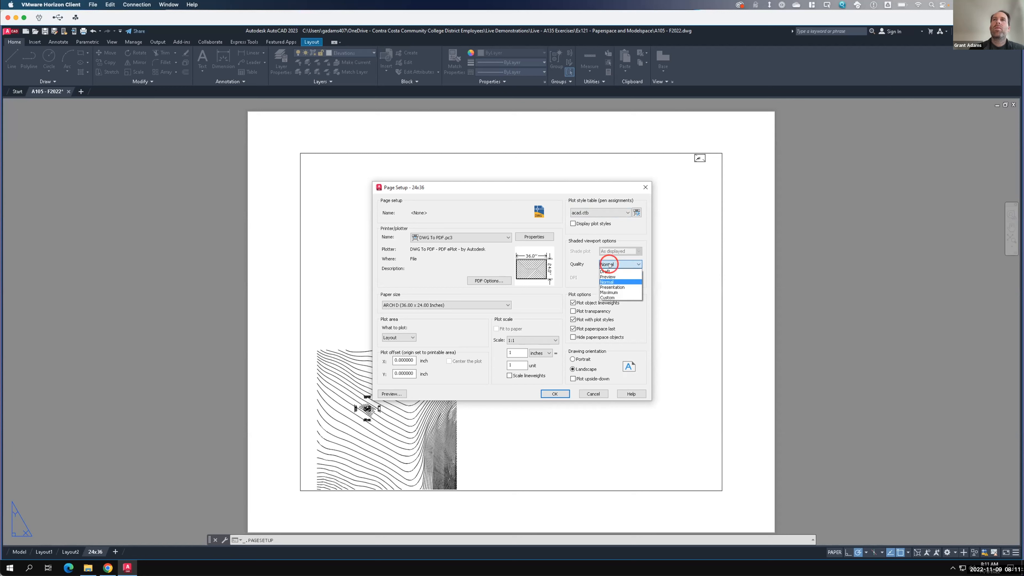
pyautogui.click(608, 292)
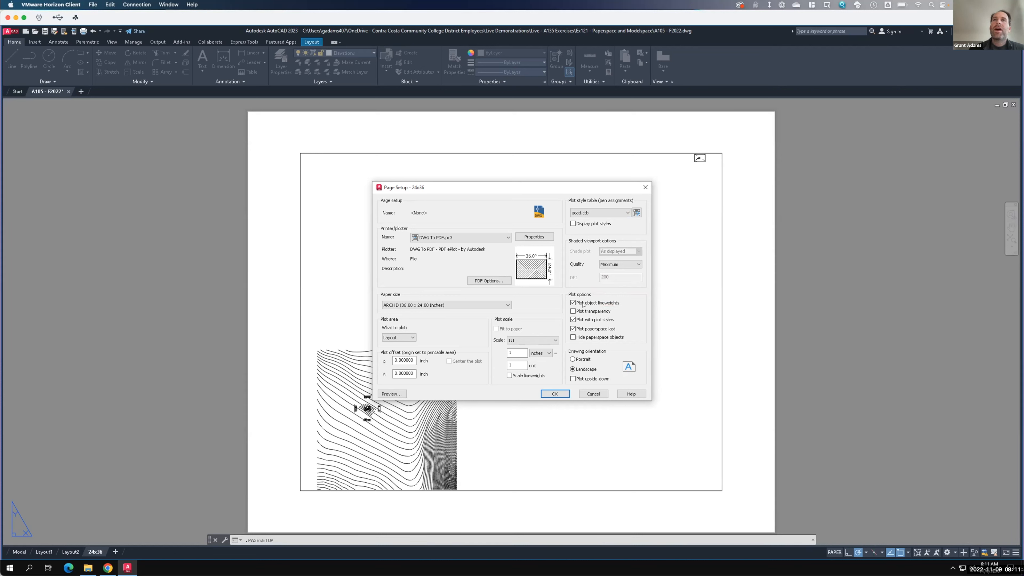
pyautogui.press('F15')
pyautogui.click(555, 394)
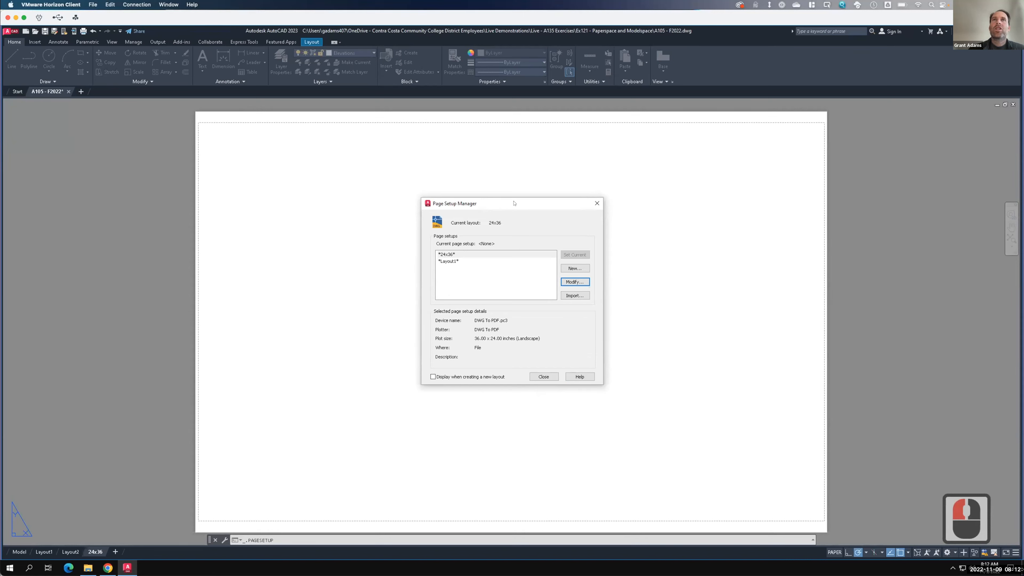
pyautogui.moveTo(513, 202); pyautogui.dragTo(592, 207)
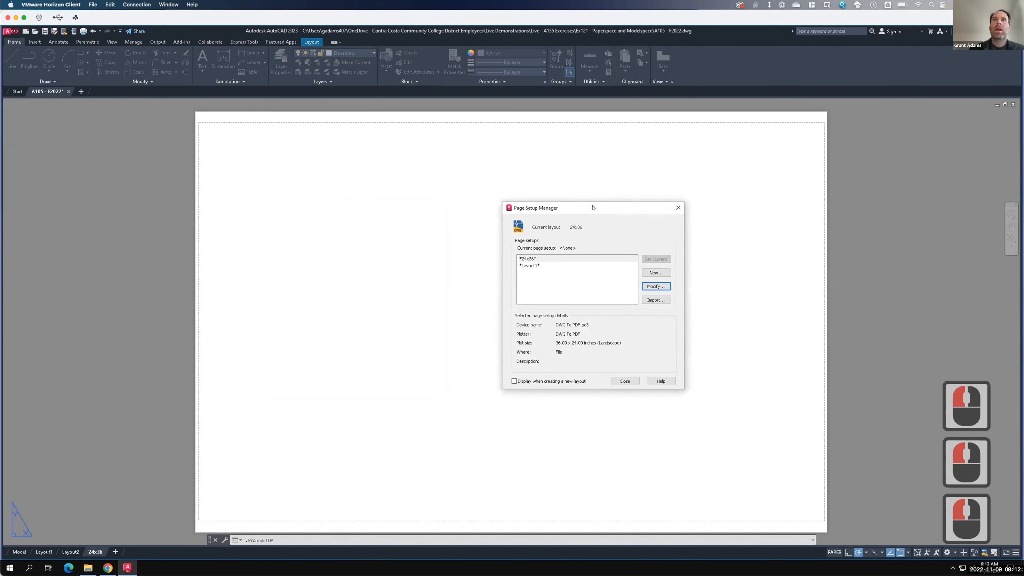
pyautogui.click(626, 381)
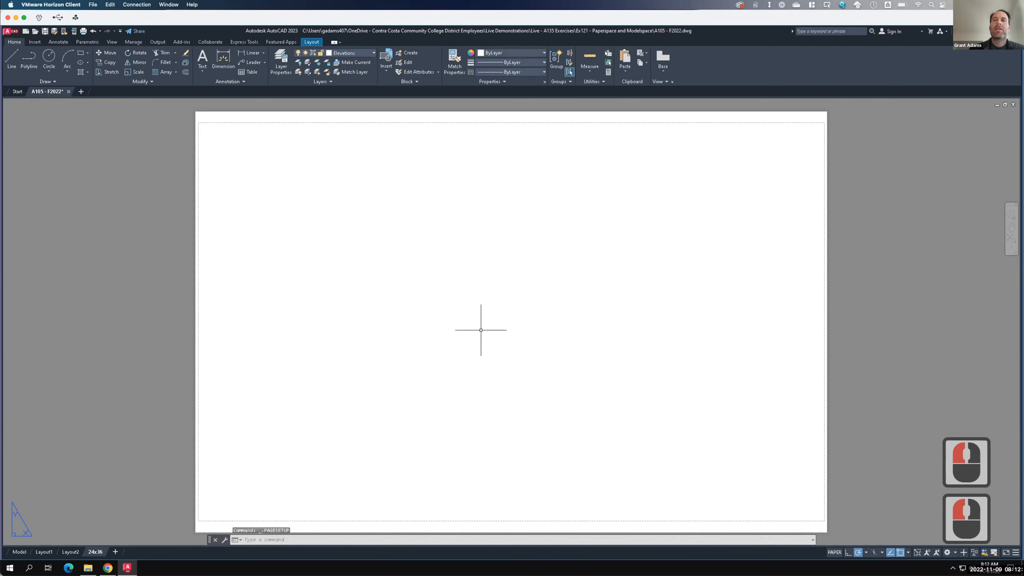
# - Check the resized sheet for leftover objects with a selection window
pyautogui.scroll(-2, 480, 332)
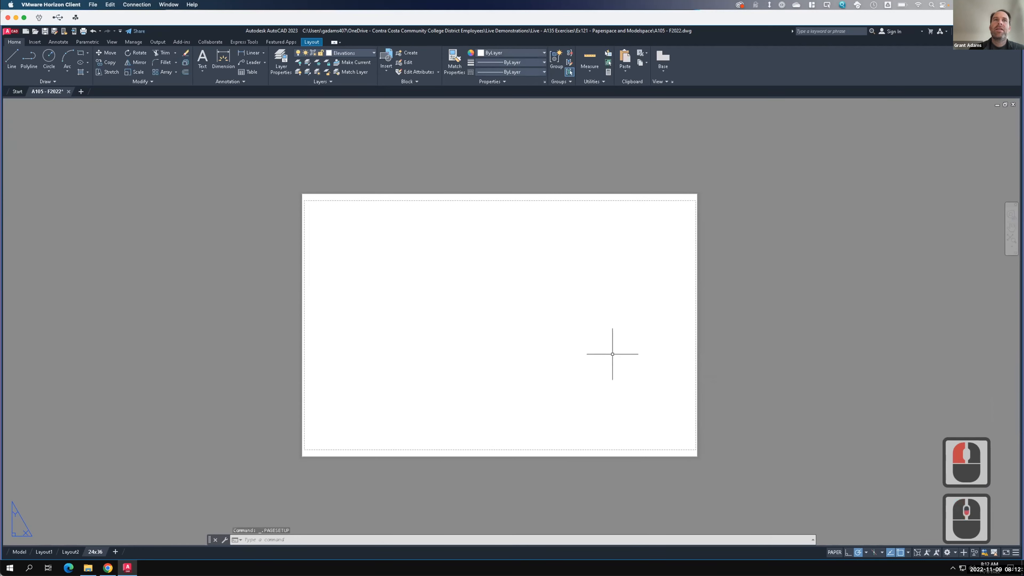
pyautogui.click(291, 180)
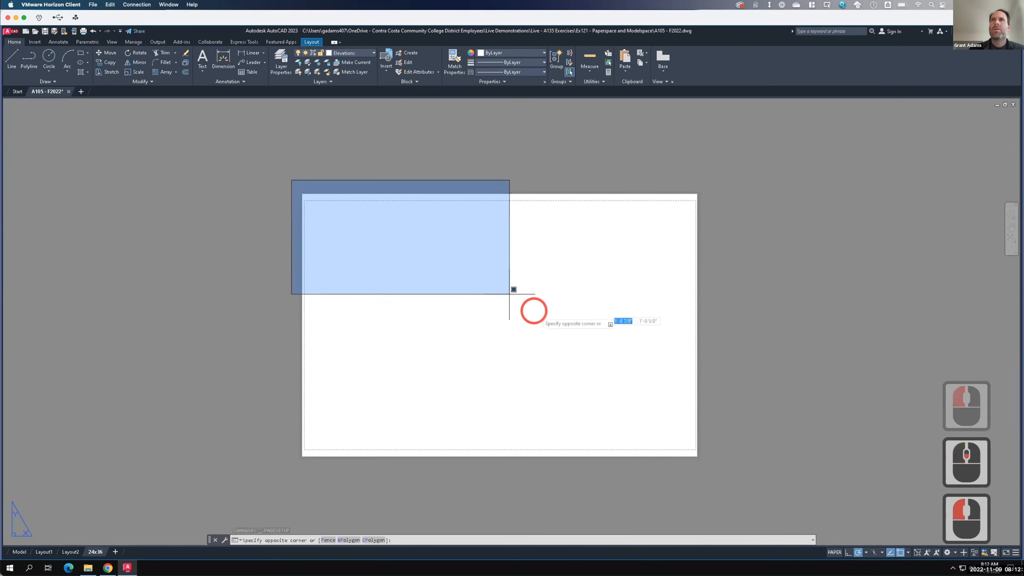
pyautogui.click(745, 492)
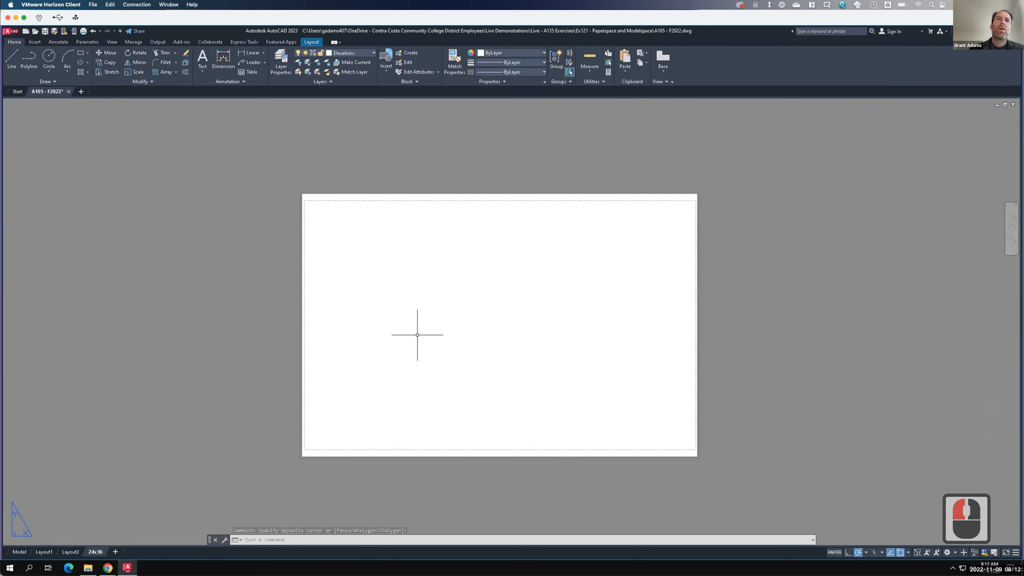
pyautogui.scroll(2, 393, 334)
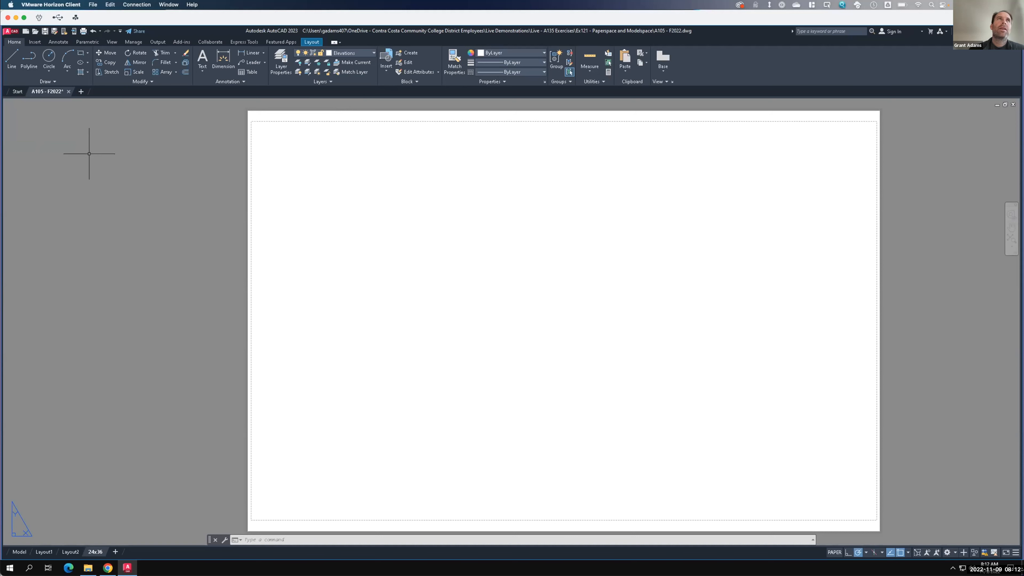
pyautogui.press('F15')
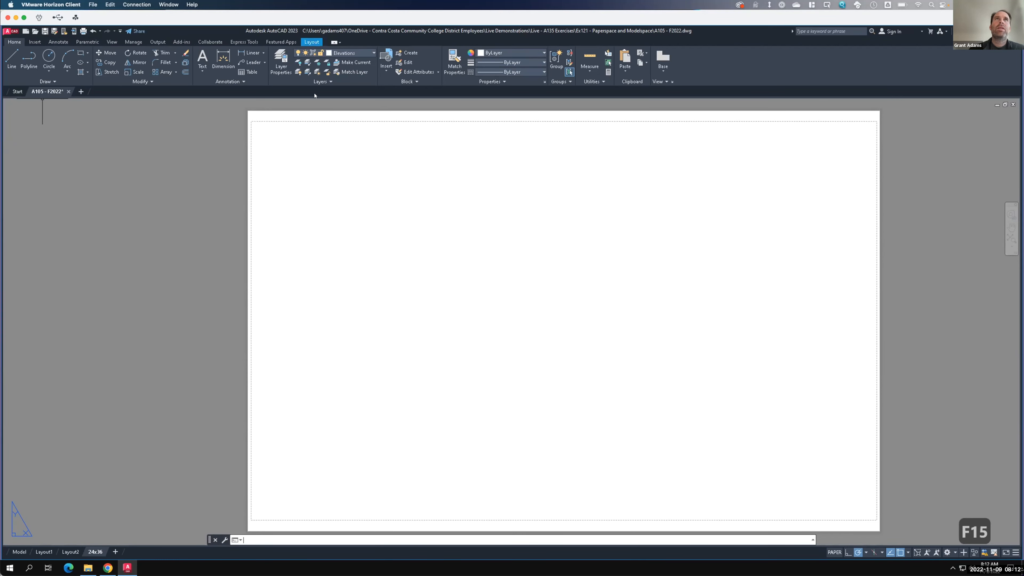
pyautogui.click(310, 42)
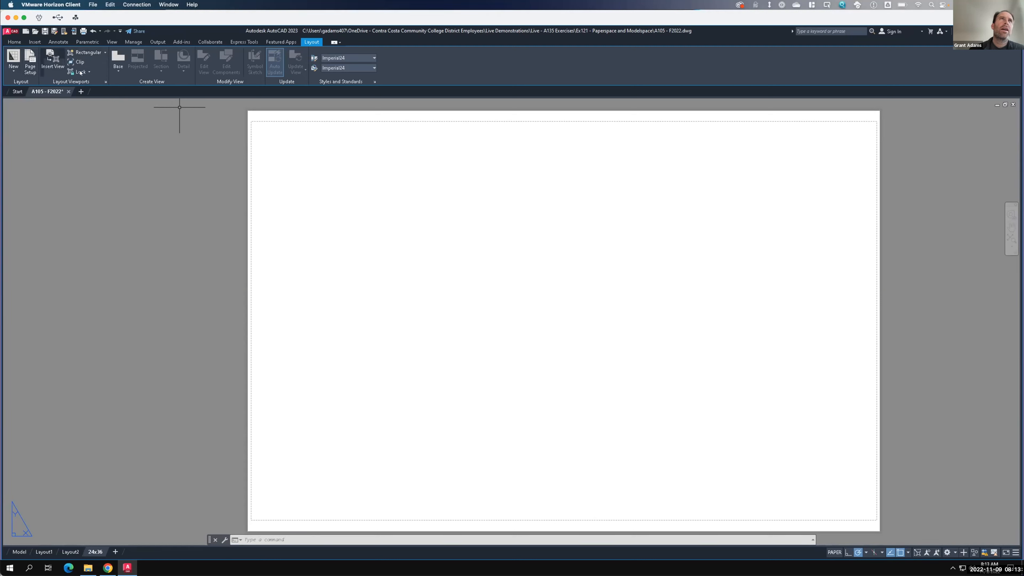
# - Create a rectangular viewport about 13 by 8 inches in the sheet's upper-left area
pyautogui.click(105, 53)
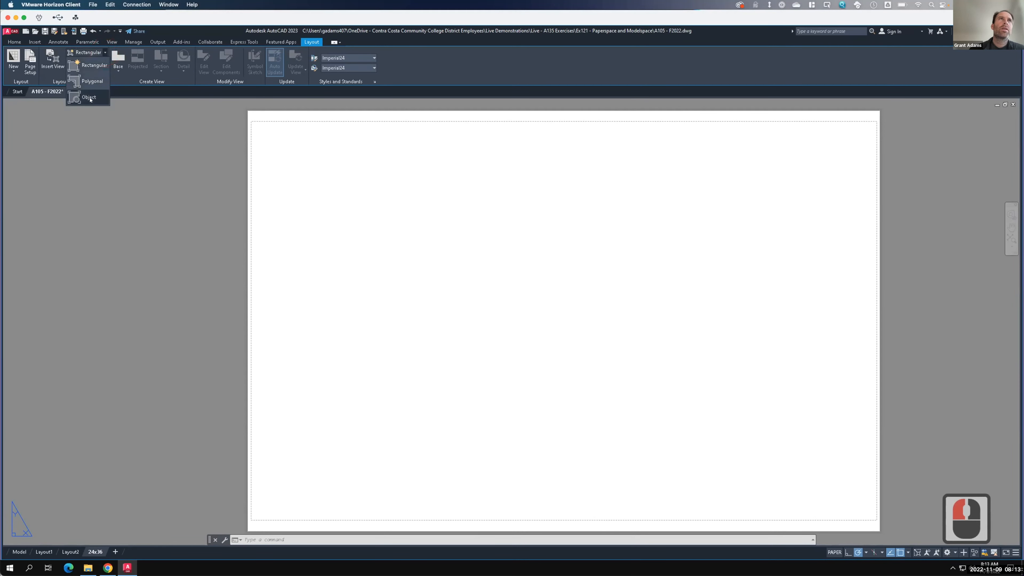
pyautogui.click(85, 65)
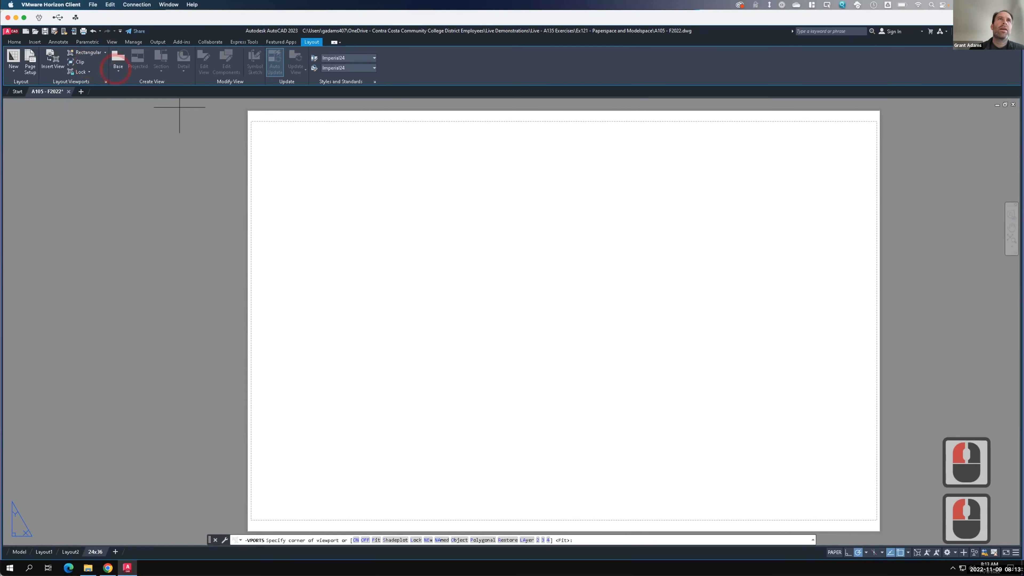
pyautogui.click(266, 138)
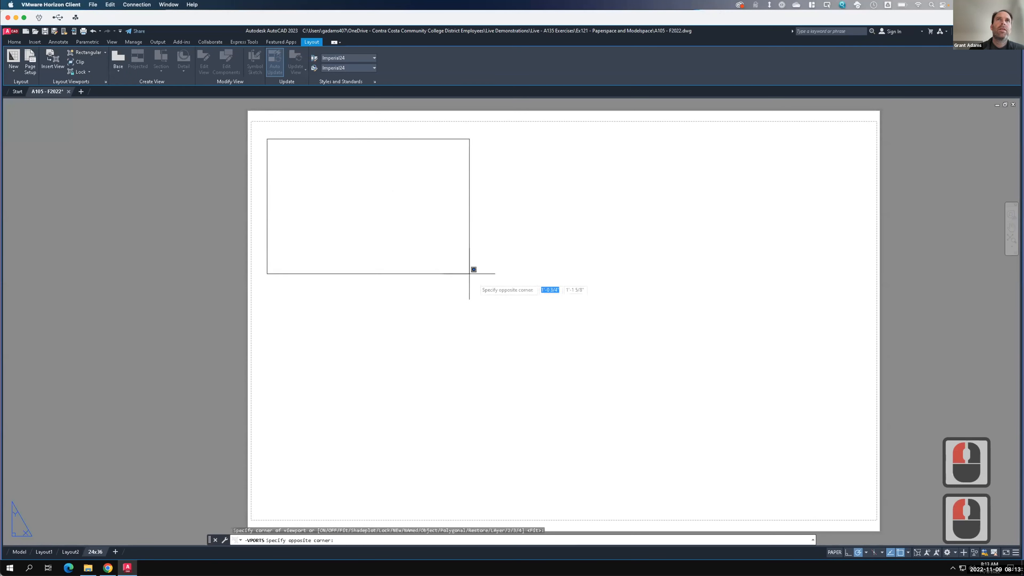
pyautogui.click(494, 302)
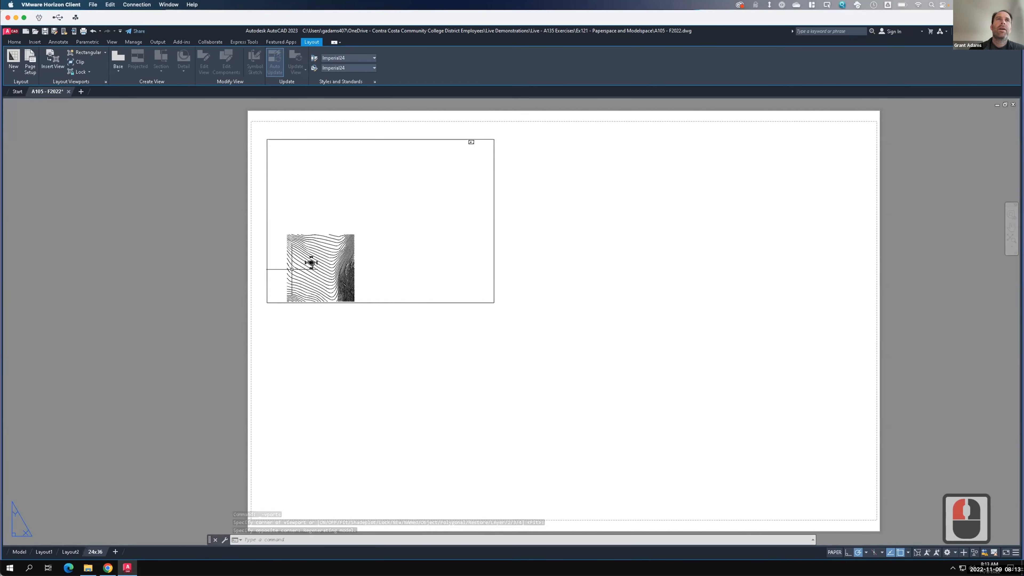
# - Zoom and pan inside the viewport so the floor plan fills it, and return to paper space
pyautogui.doubleClick(284, 270)
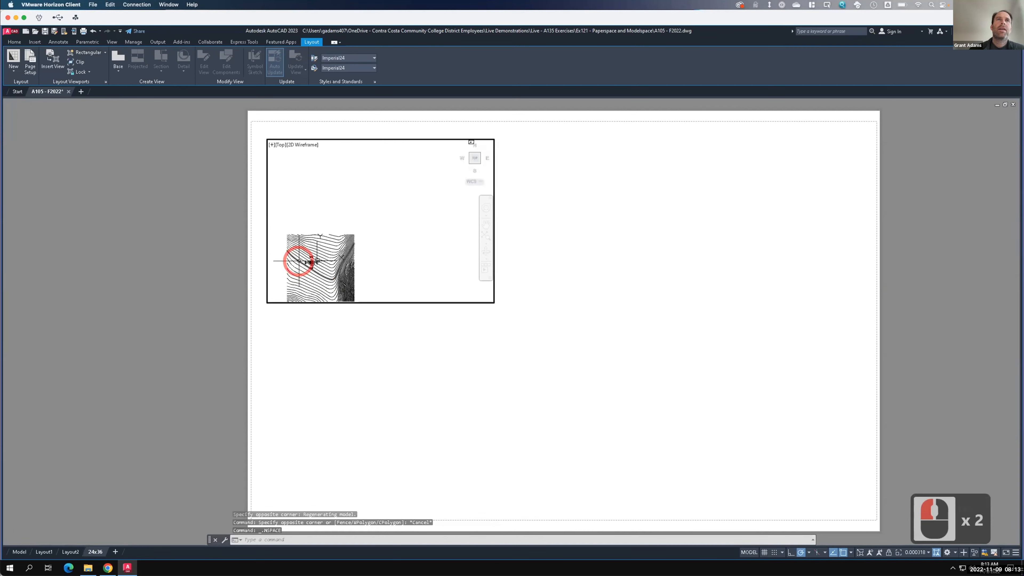
pyautogui.scroll(3, 342, 266)
pyautogui.scroll(2, 343, 266)
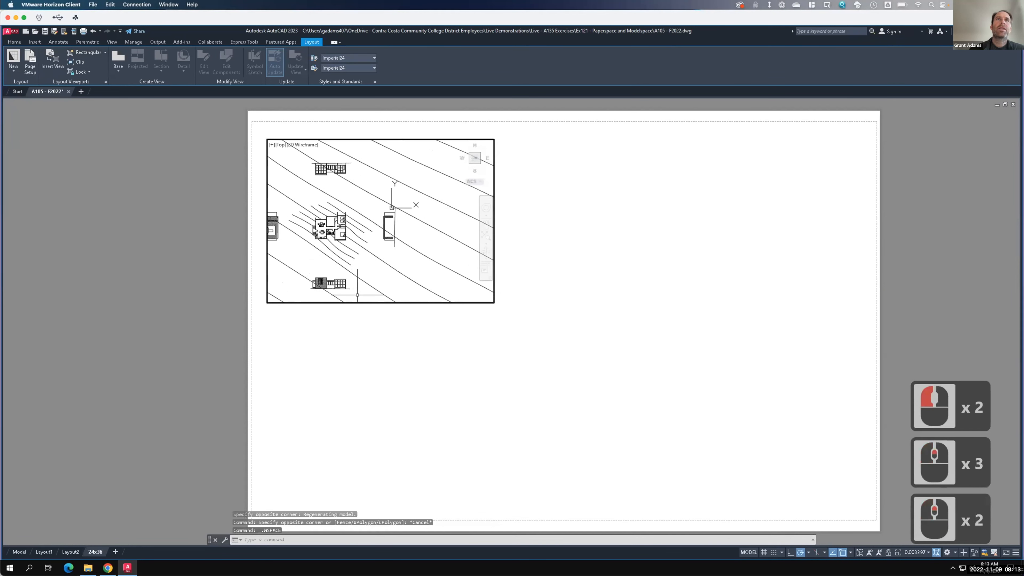
pyautogui.scroll(1, 308, 228)
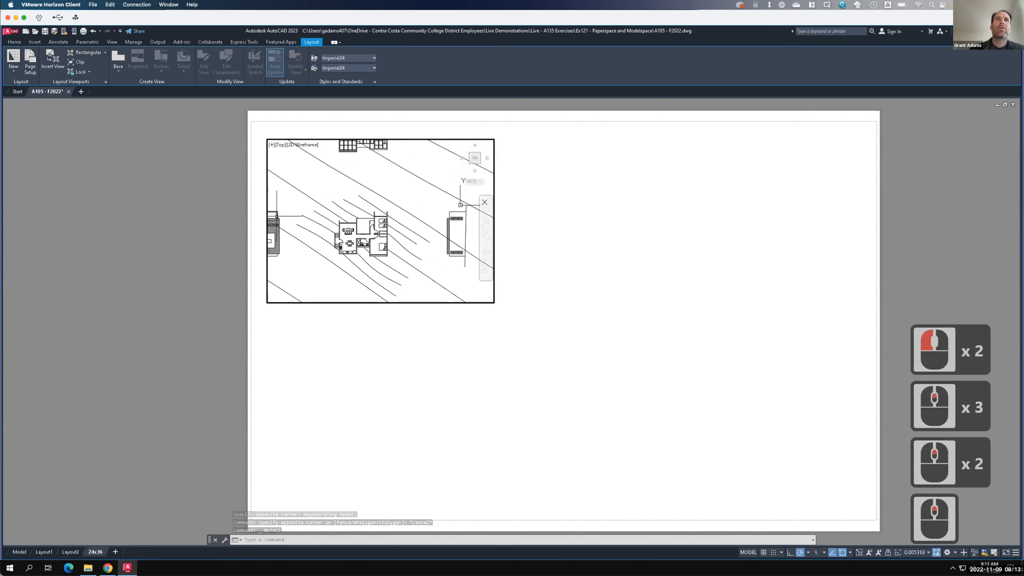
pyautogui.scroll(1, 308, 228)
pyautogui.press('F15')
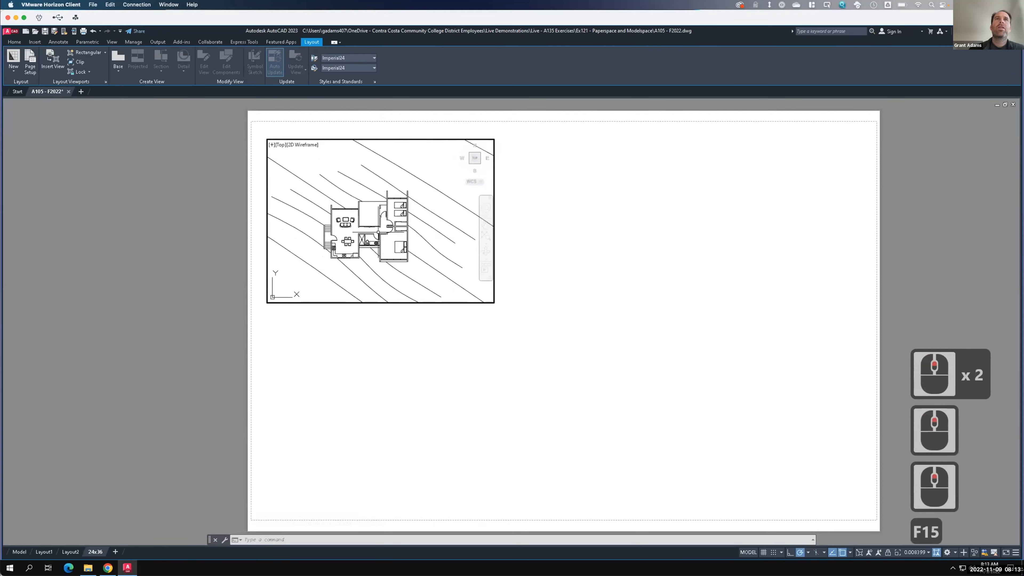
pyautogui.scroll(1, 360, 245)
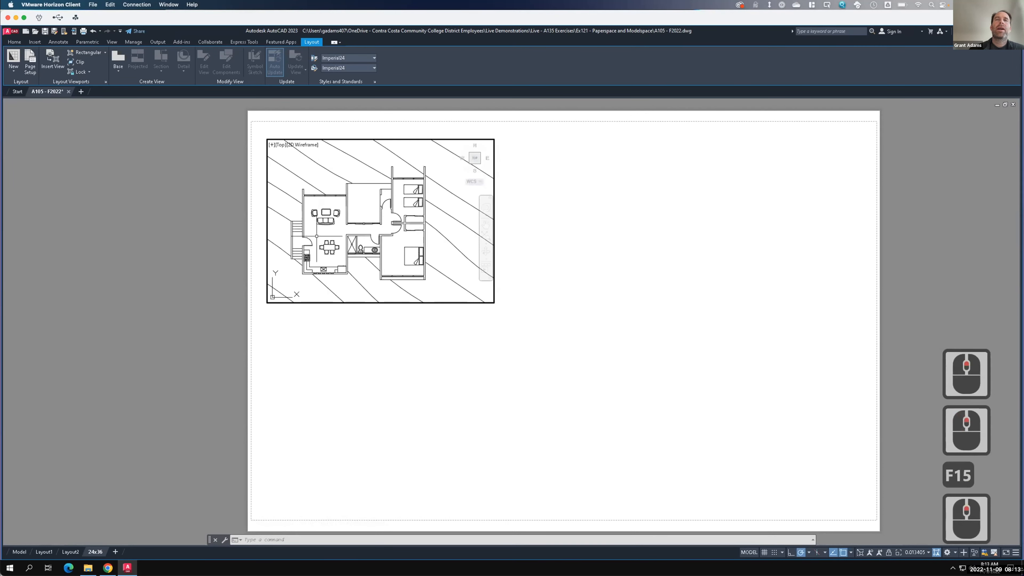
pyautogui.doubleClick(545, 225)
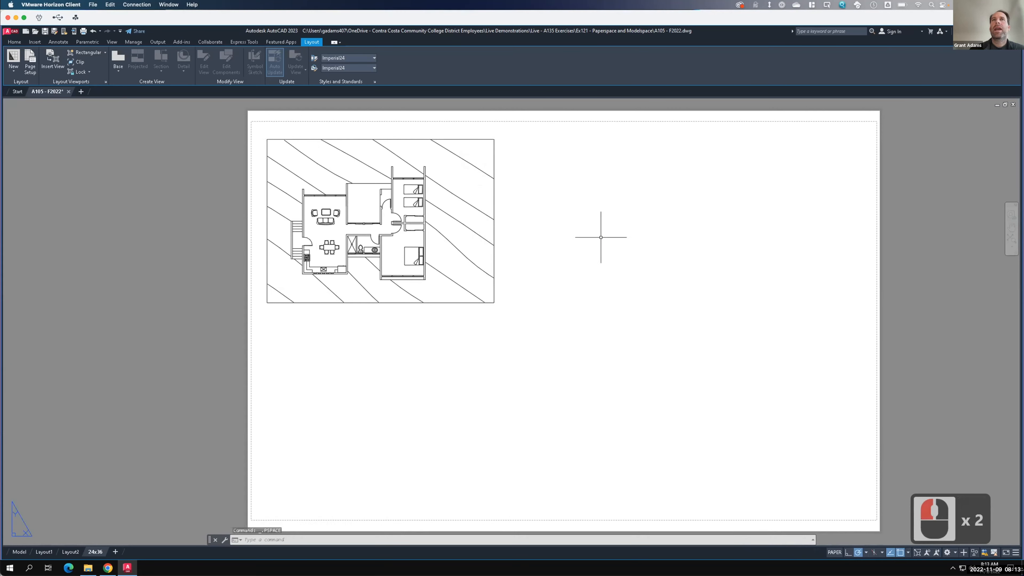
pyautogui.doubleClick(468, 231)
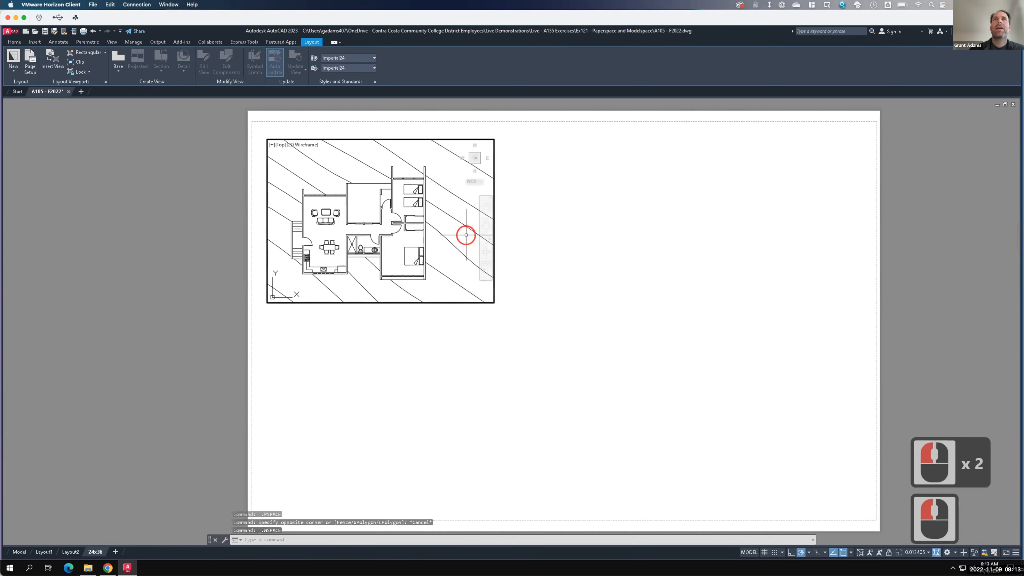
pyautogui.doubleClick(531, 221)
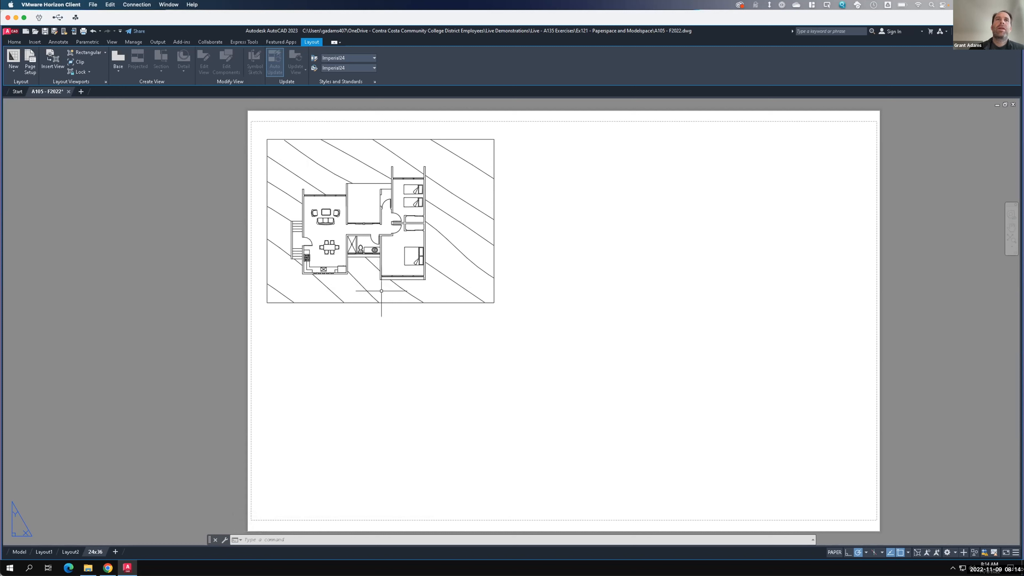
# - Open the Properties palette and move it beside the sheet
pyautogui.moveTo(387, 303)
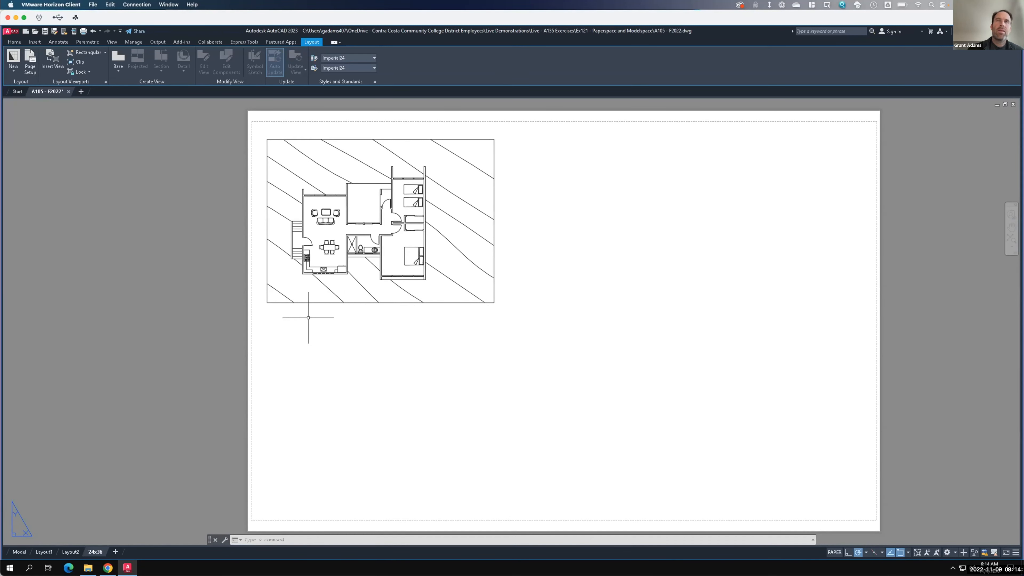
pyautogui.write('properties')
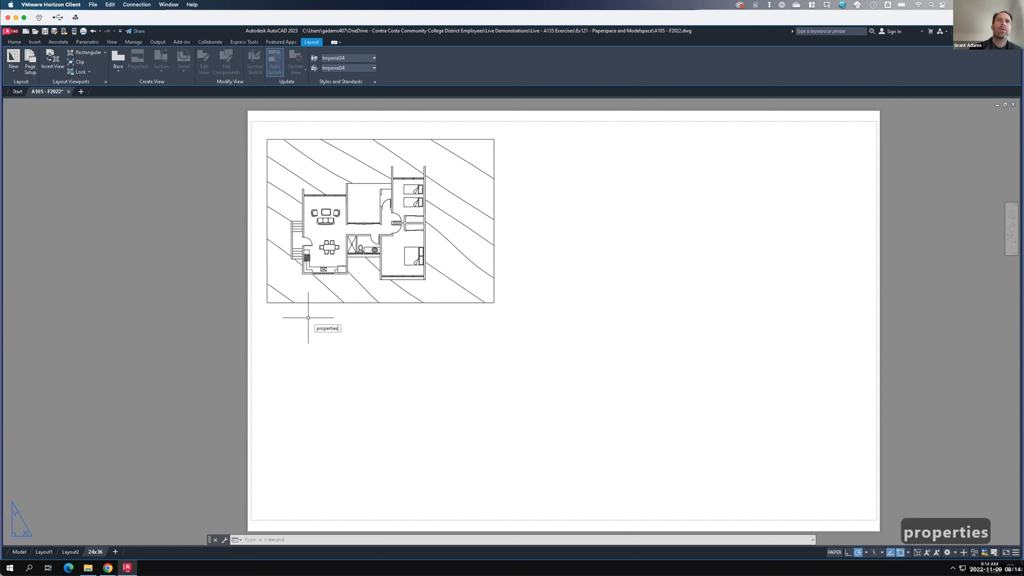
pyautogui.press('Return')
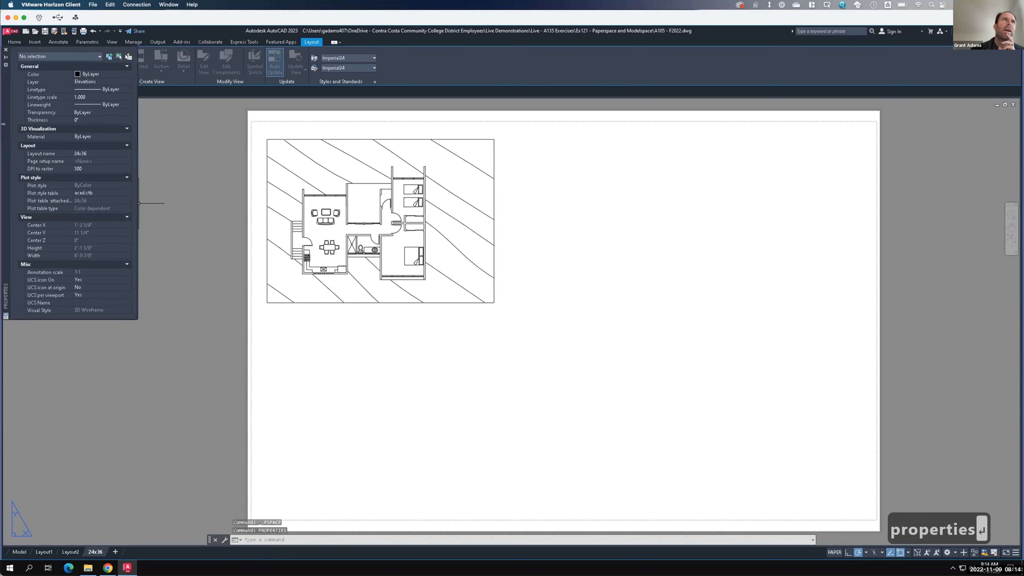
pyautogui.moveTo(17, 149); pyautogui.dragTo(46, 222)
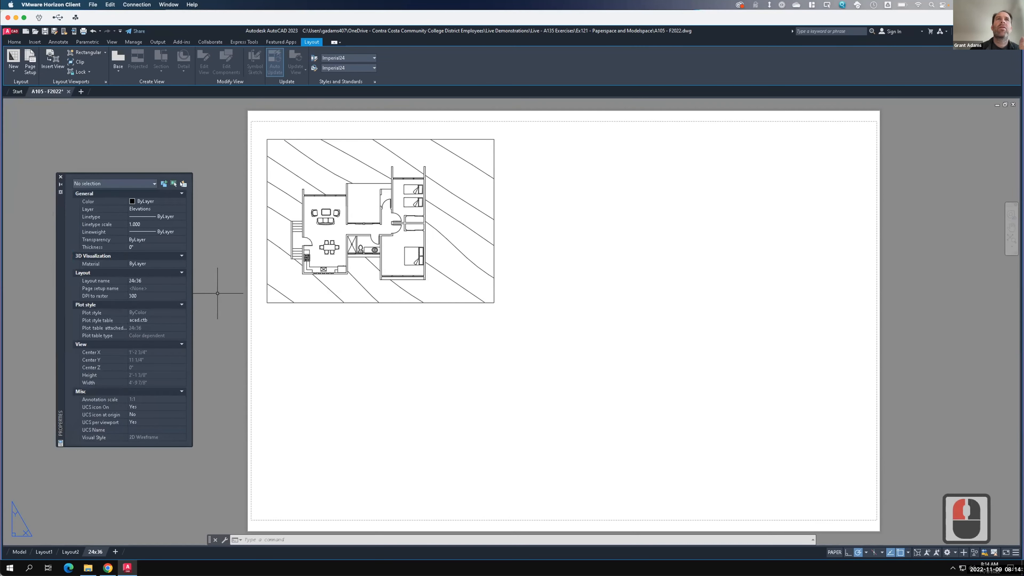
# - Select the viewport and set its standard scale to 1/4" = 1'-0"
pyautogui.click(306, 302)
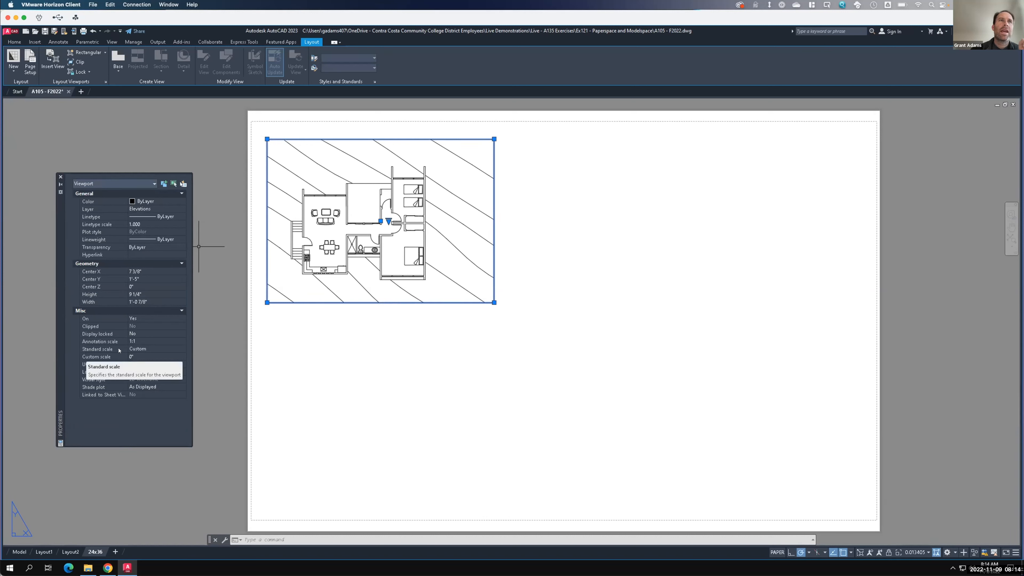
pyautogui.click(141, 349)
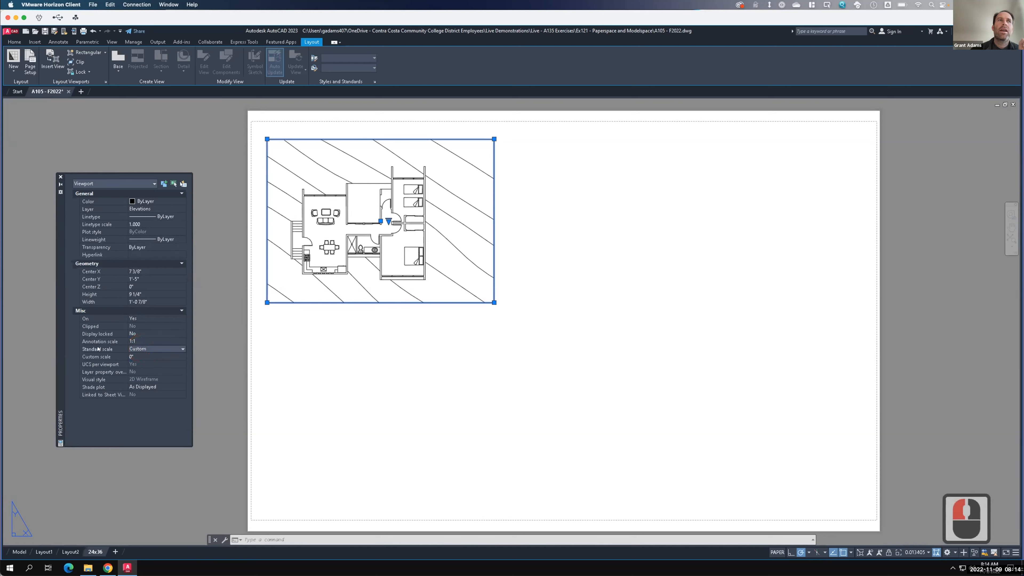
pyautogui.press('F15')
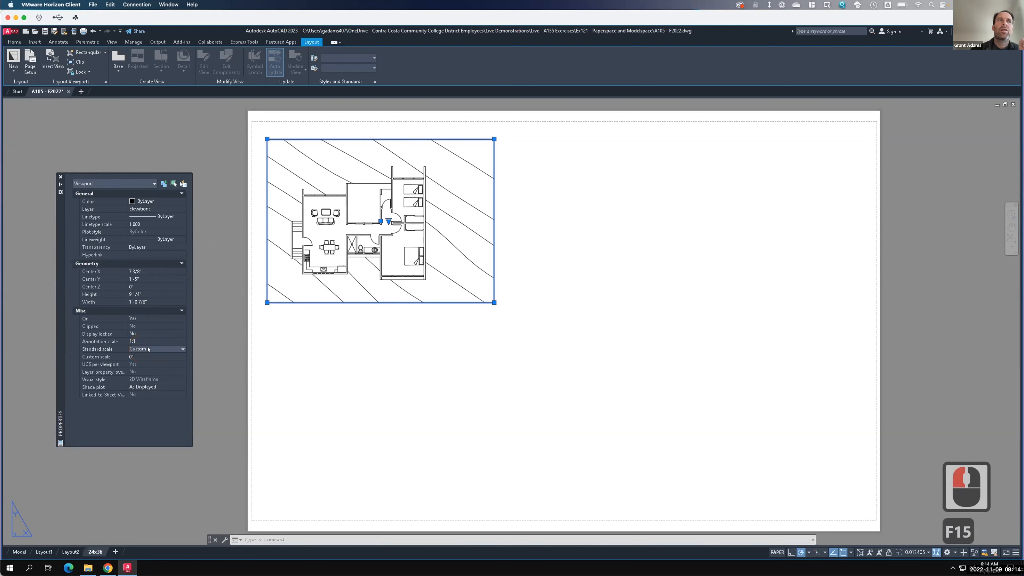
pyautogui.click(182, 349)
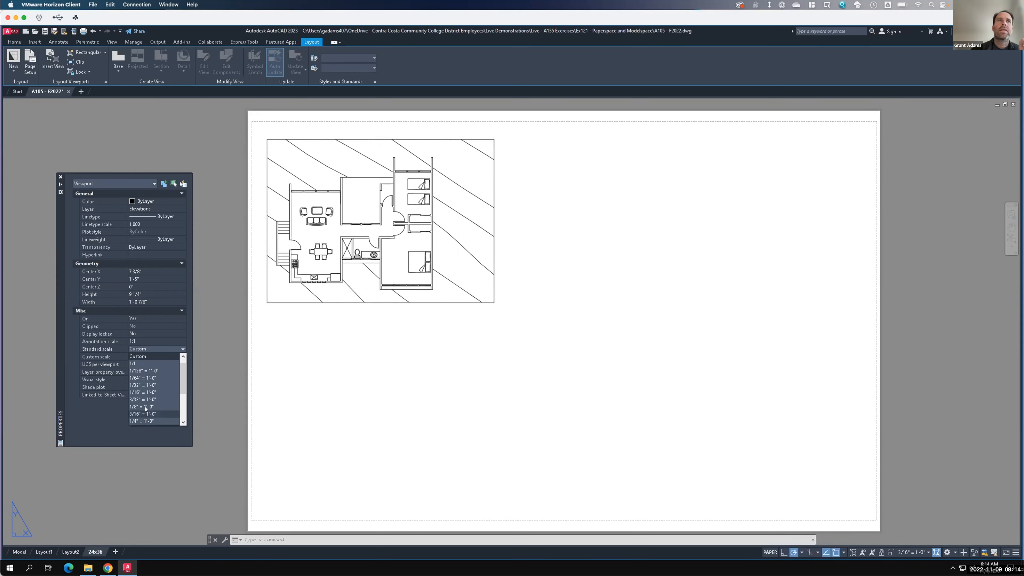
pyautogui.click(182, 375)
pyautogui.moveTo(182, 392); pyautogui.dragTo(183, 423)
pyautogui.click(183, 381)
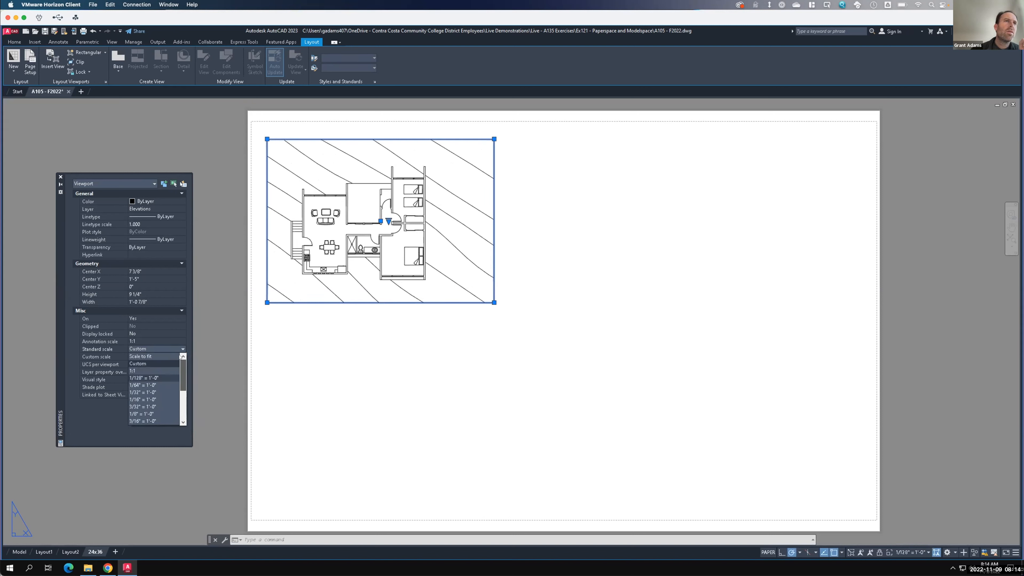
pyautogui.moveTo(180, 375); pyautogui.dragTo(180, 382)
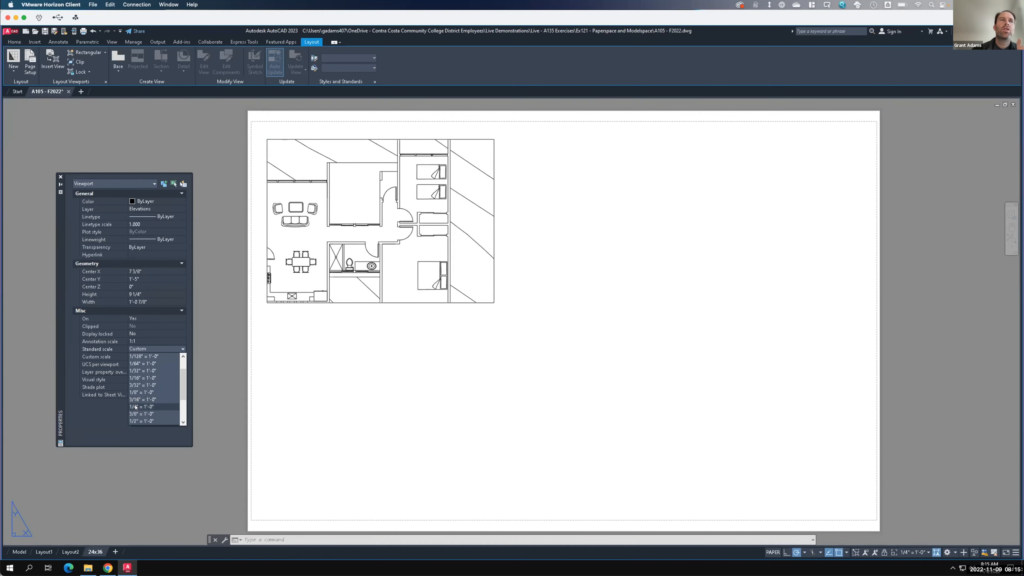
pyautogui.click(135, 406)
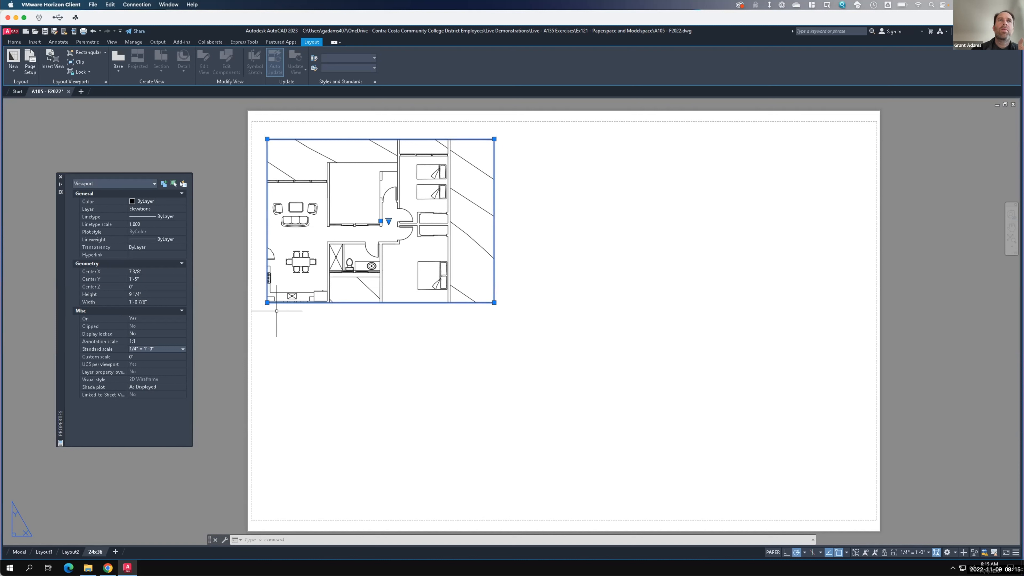
# - Enlarge the viewport by stretching its lower-left and upper-right corners outward, to about 15 5/8 by 11 3/8 inches
pyautogui.click(267, 302)
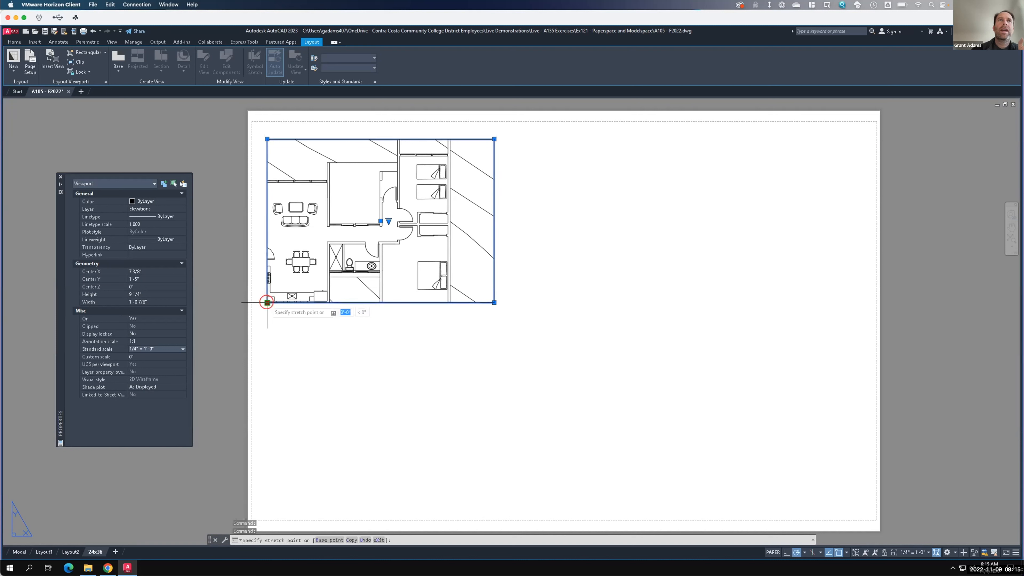
pyautogui.click(238, 318)
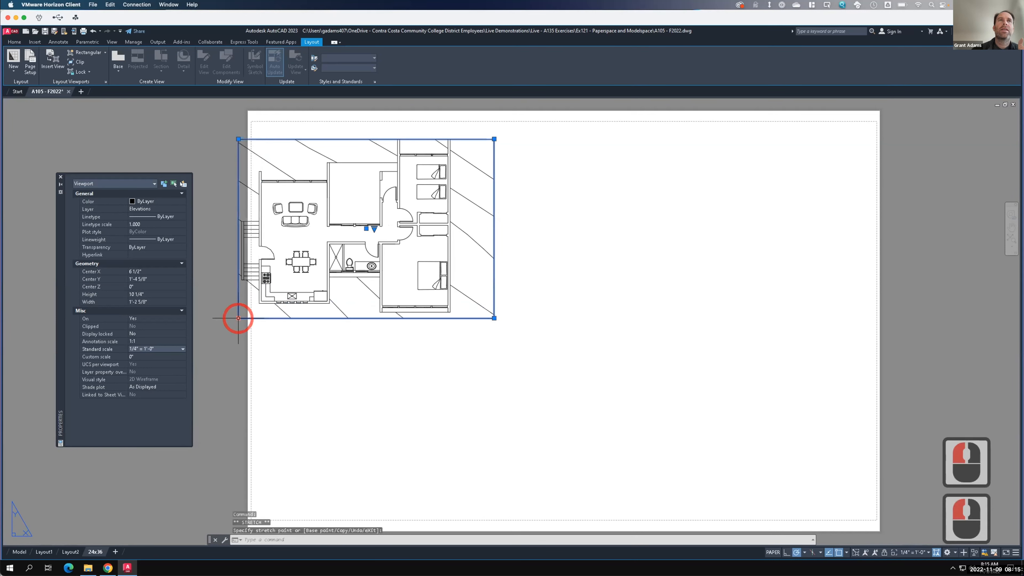
pyautogui.click(238, 318)
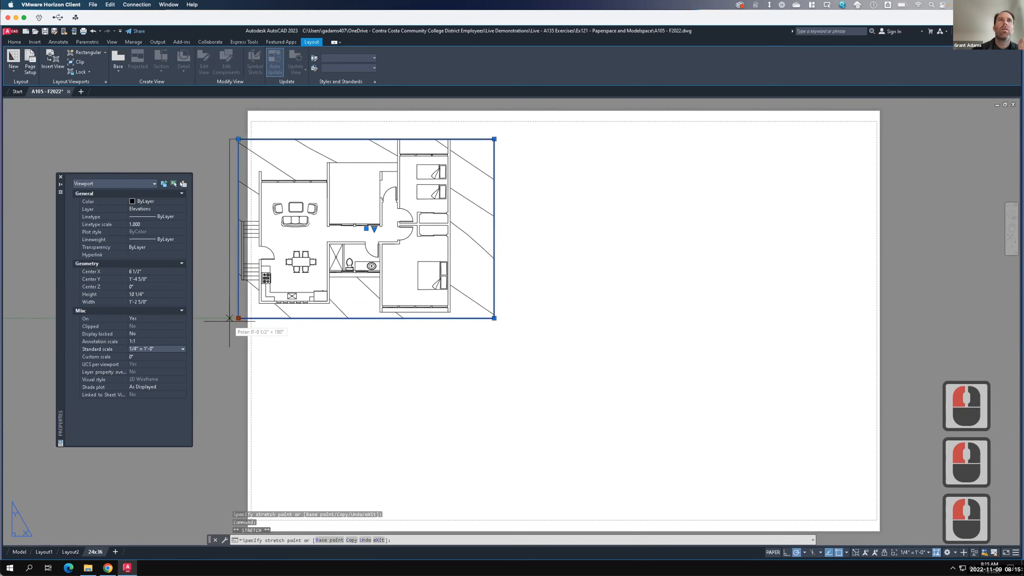
pyautogui.click(225, 333)
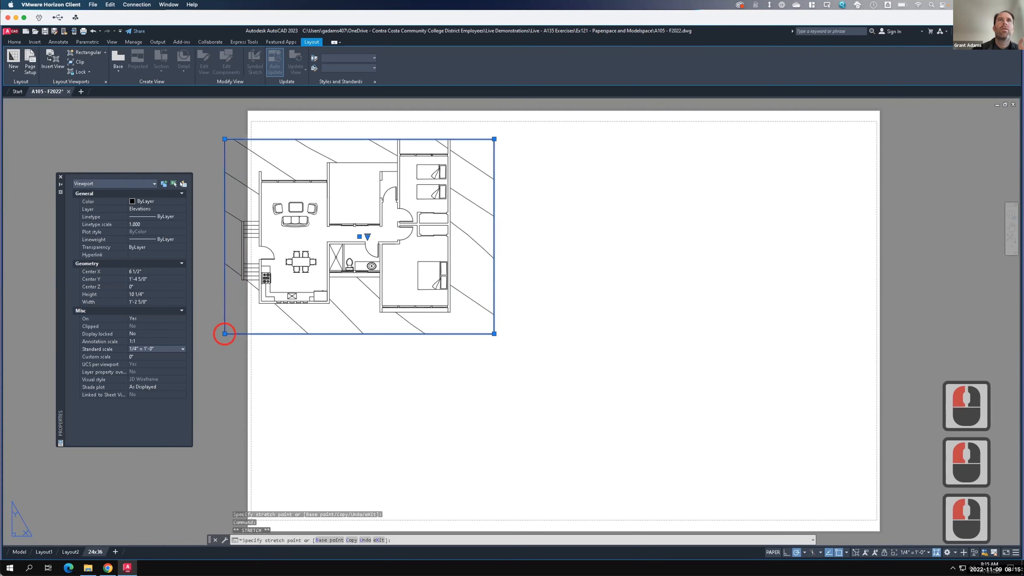
pyautogui.click(493, 139)
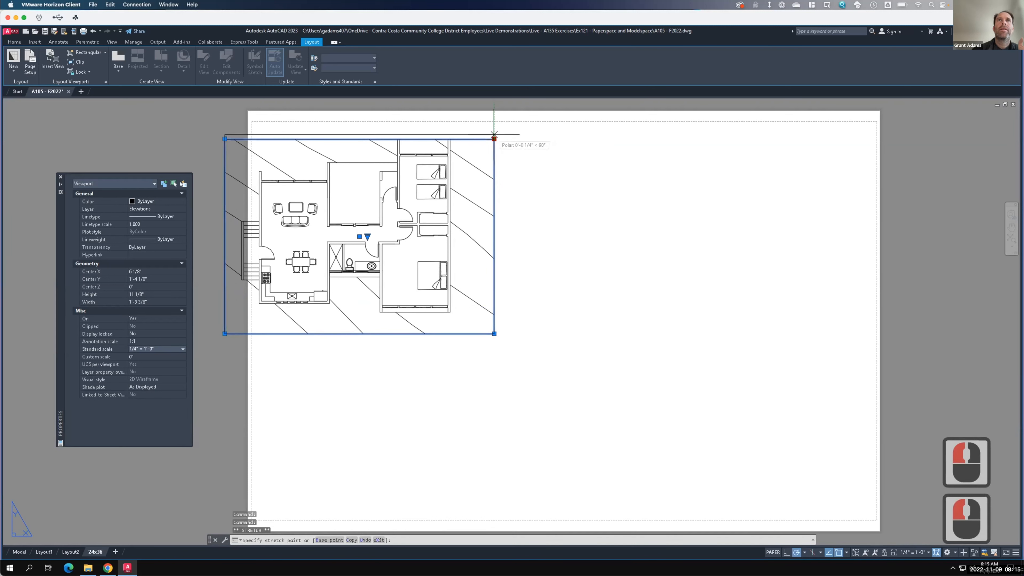
pyautogui.click(493, 133)
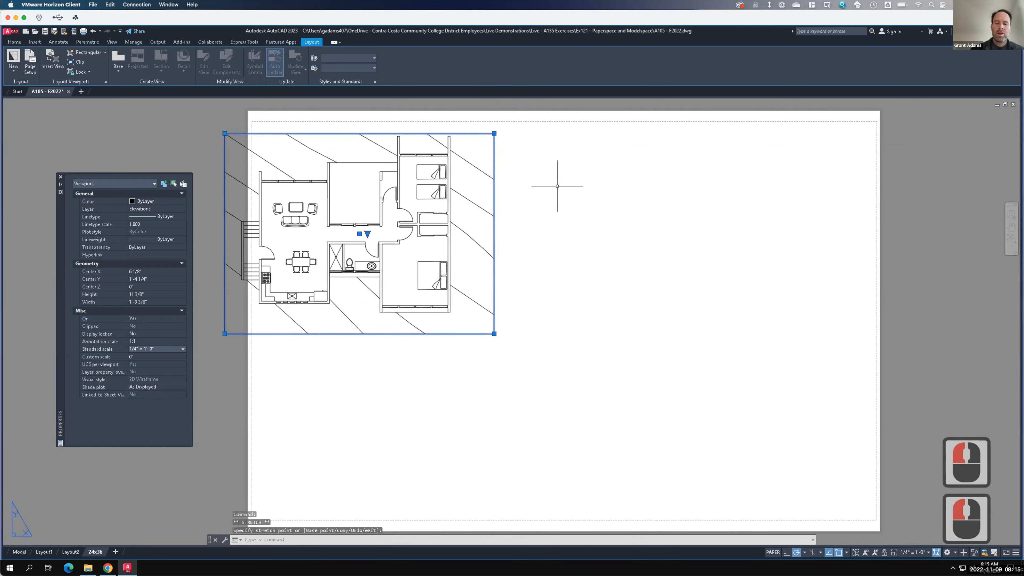
# - Move the viewport to the right so it sits inside the sheet's left margin
pyautogui.write('move')
pyautogui.press('Return')
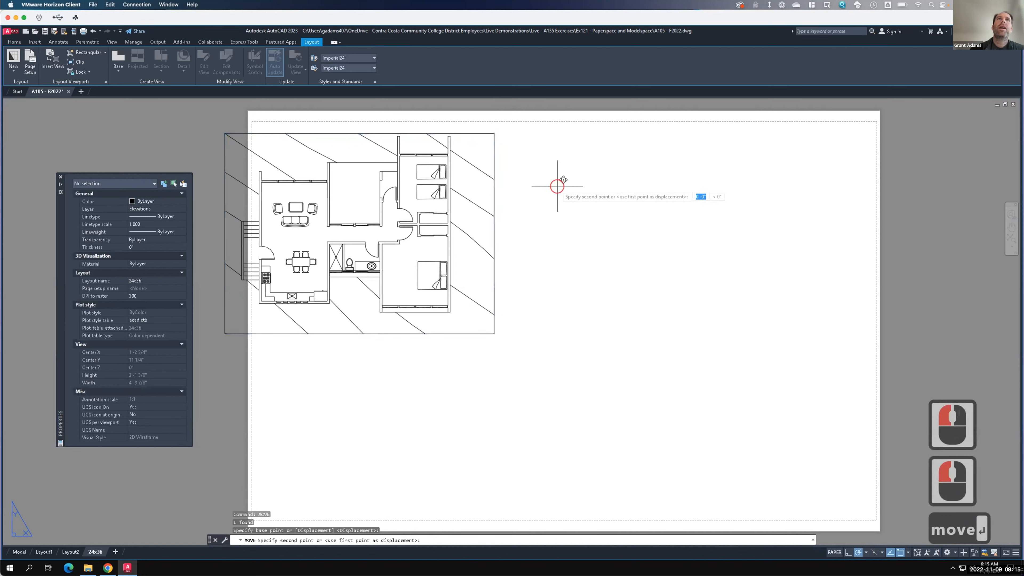
pyautogui.click(558, 186)
pyautogui.press('F15')
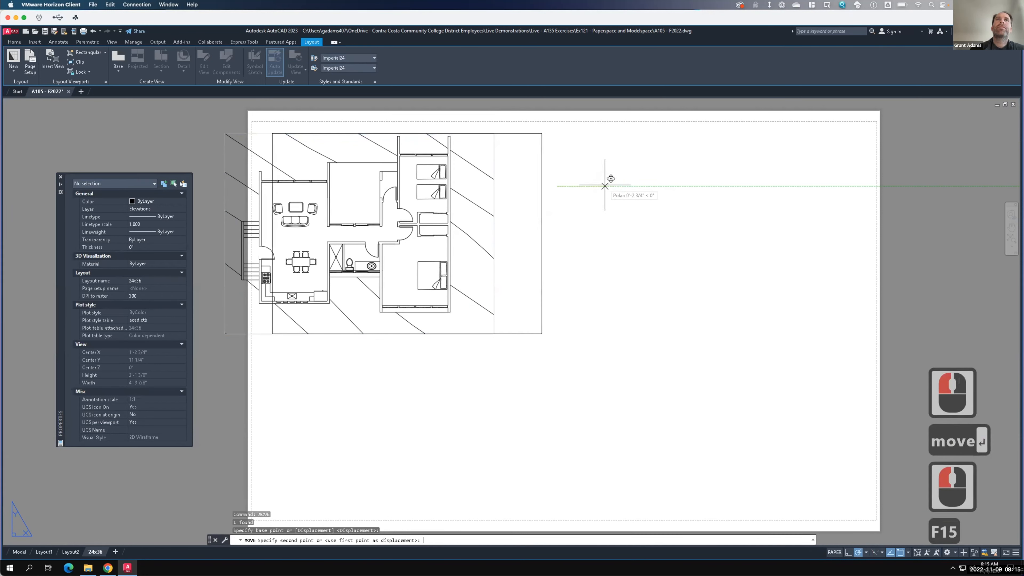
pyautogui.click(605, 181)
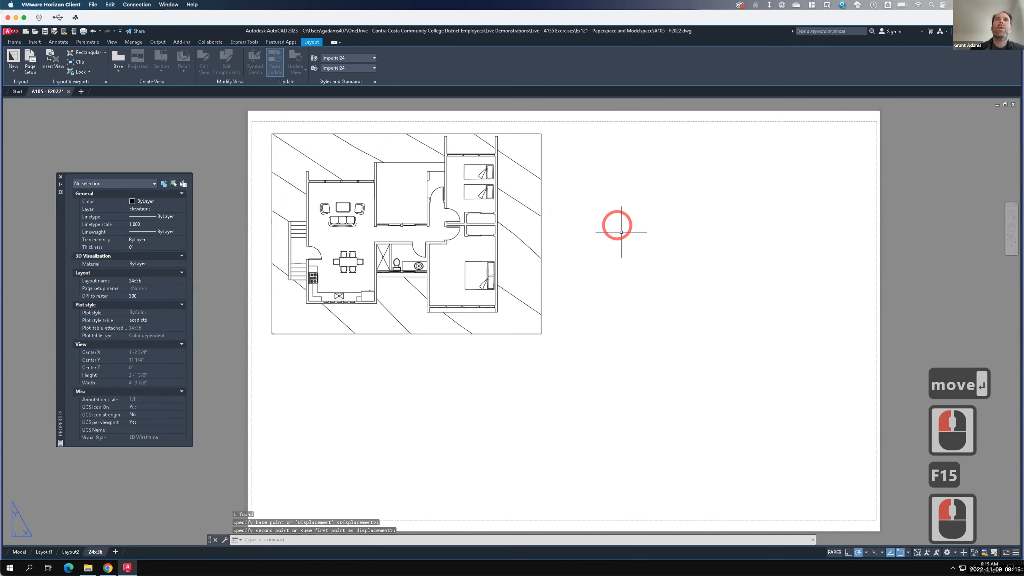
# - Stretch the viewport's upper-right corner slightly upward and deselect the viewport
pyautogui.click(532, 135)
pyautogui.click(541, 133)
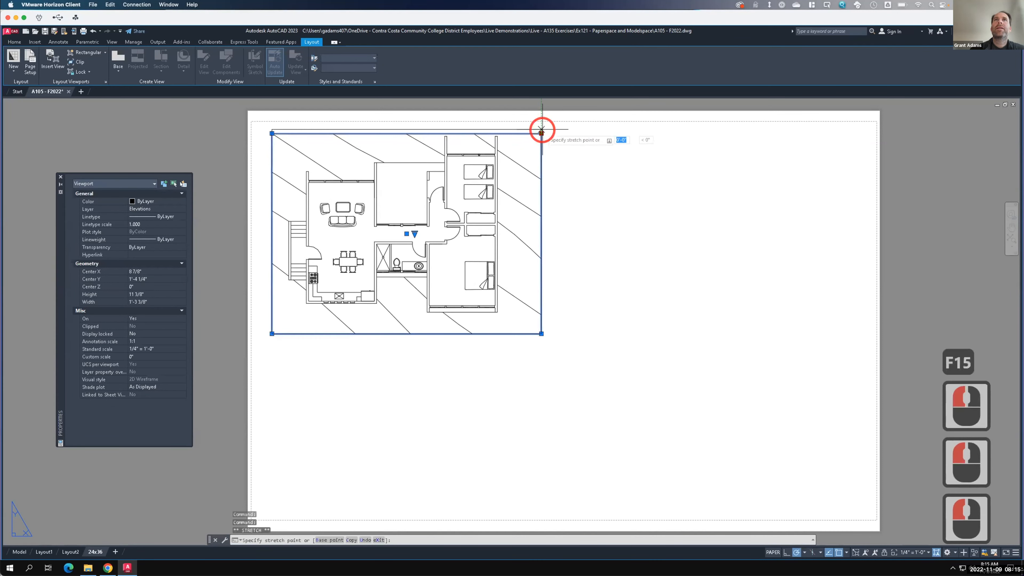
pyautogui.click(541, 127)
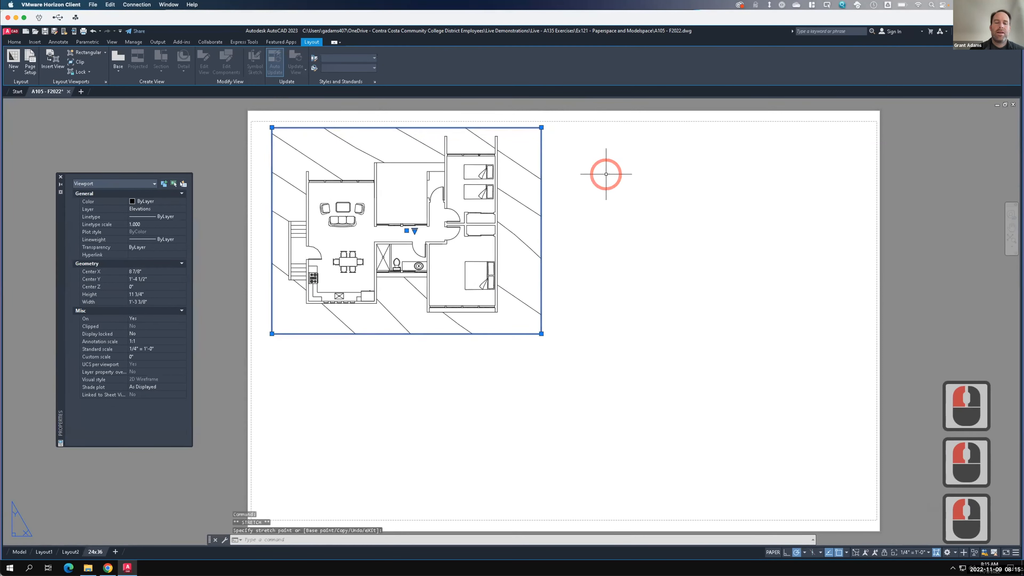
pyautogui.press('Escape')
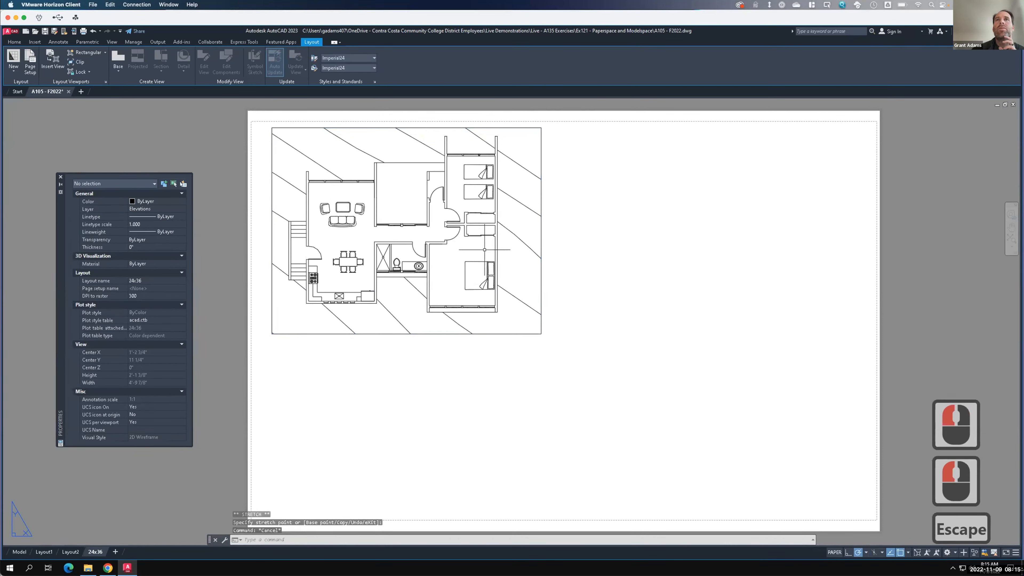
# - Move the sofa block inside the floor plan viewport, then undo the move and the zoom changes
pyautogui.click(540, 258)
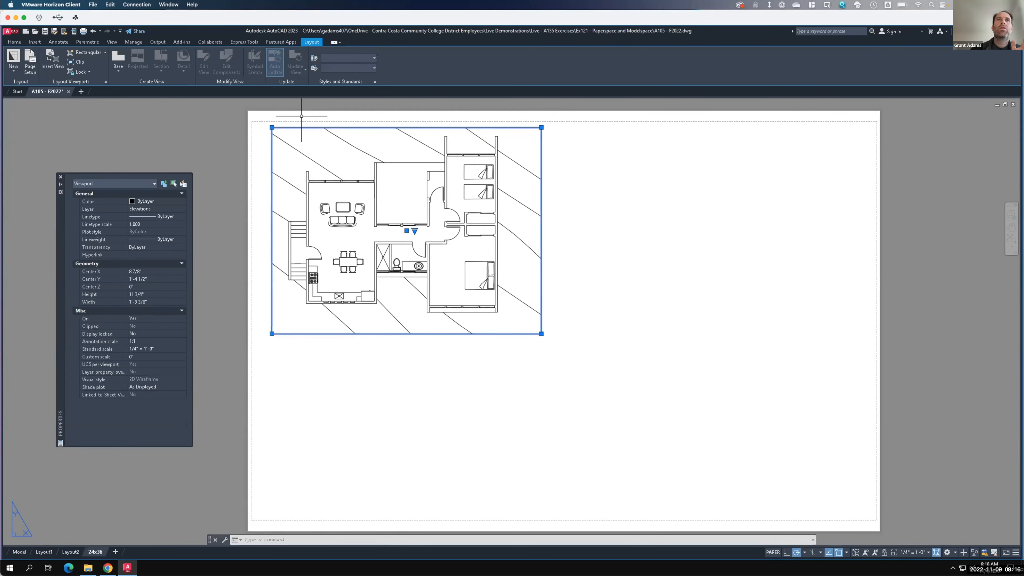
pyautogui.scroll(5, 338, 196)
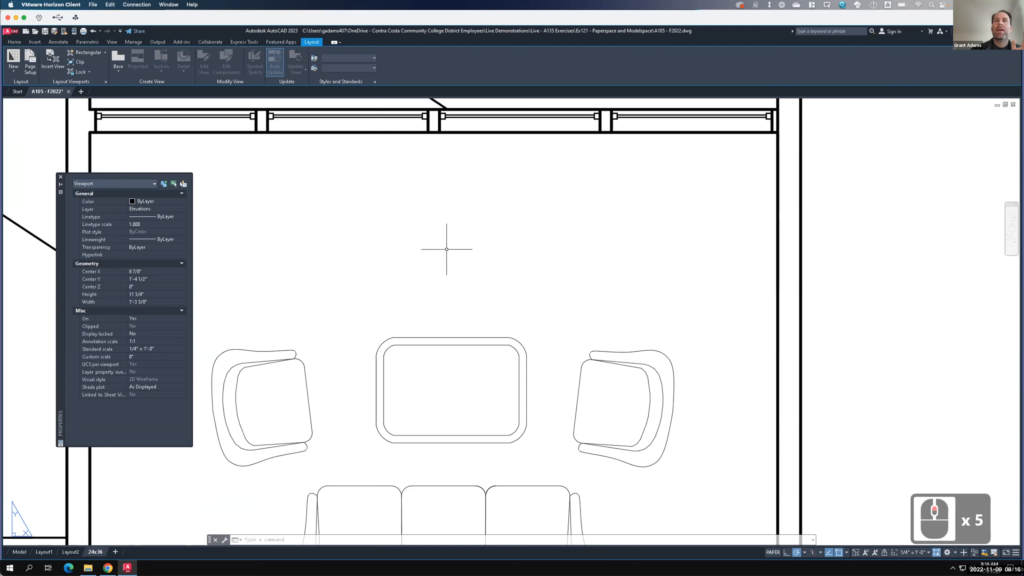
pyautogui.doubleClick(445, 335)
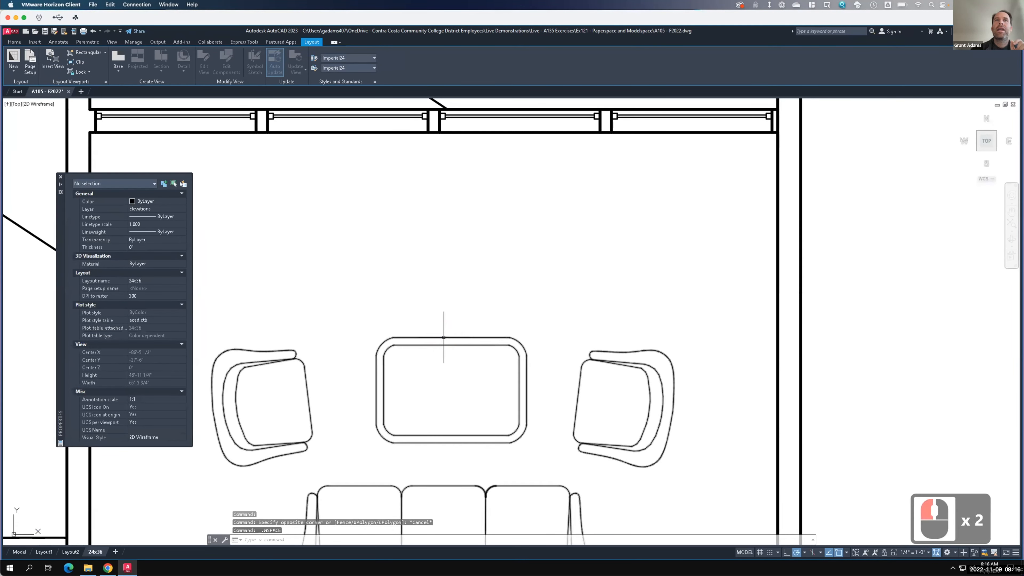
pyautogui.click(447, 337)
pyautogui.doubleClick(450, 322)
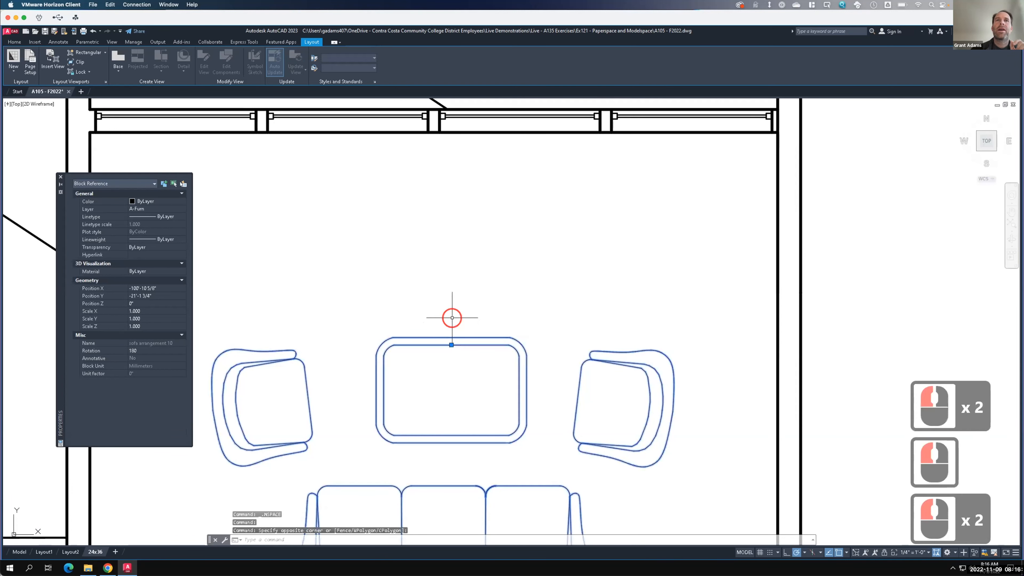
pyautogui.write('move')
pyautogui.press('Return')
pyautogui.click(393, 337)
pyautogui.click(433, 318)
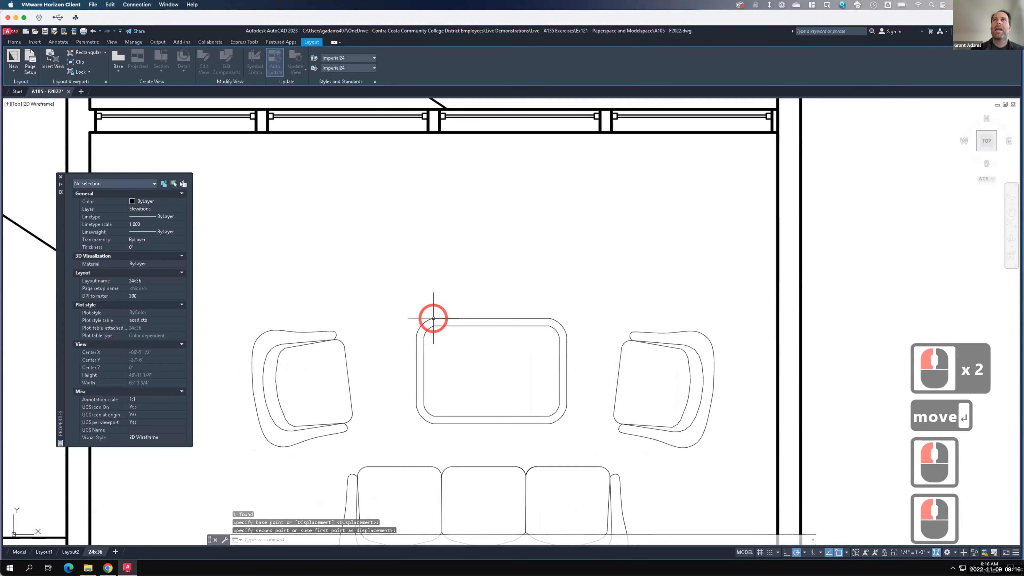
pyautogui.scroll(-2, 432, 318)
pyautogui.scroll(-6, 432, 318)
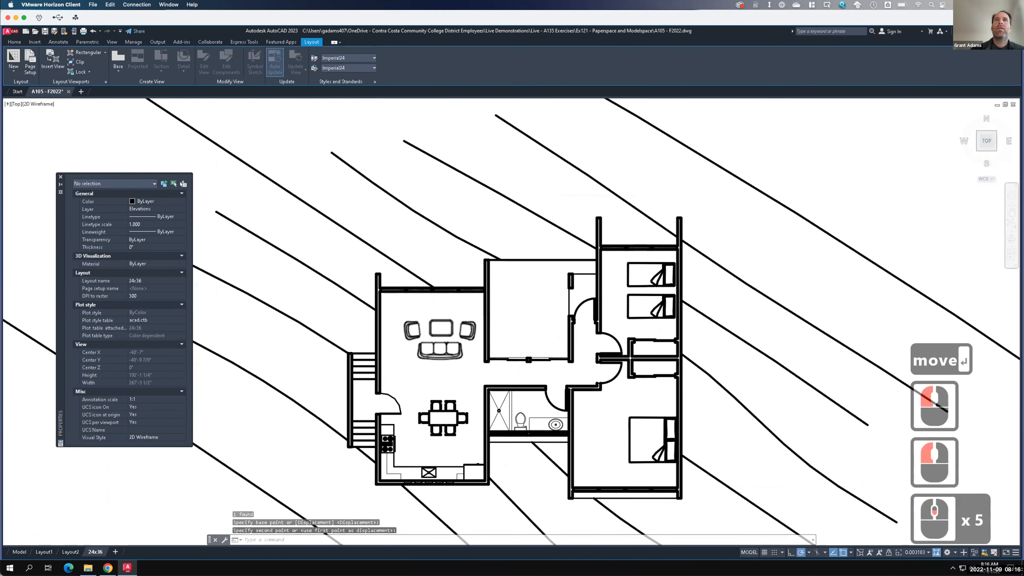
pyautogui.scroll(-11, 431, 321)
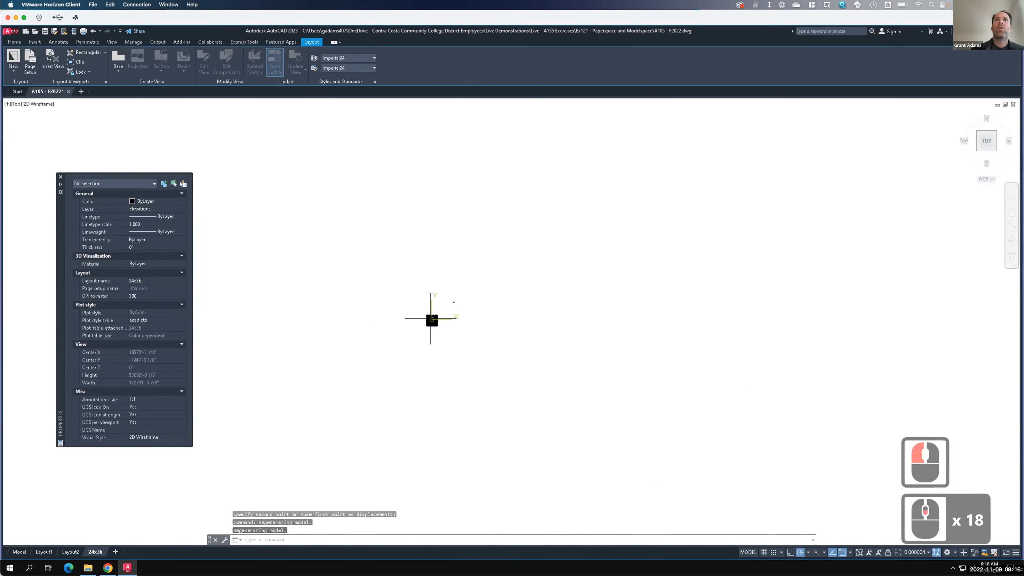
pyautogui.scroll(-2, 431, 320)
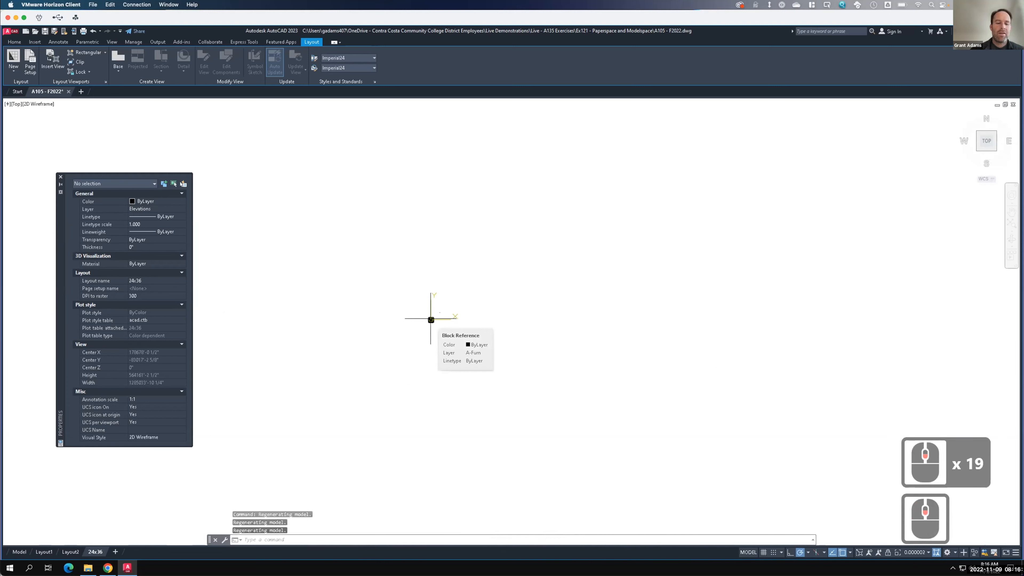
pyautogui.hotkey('ctrl', 'z')
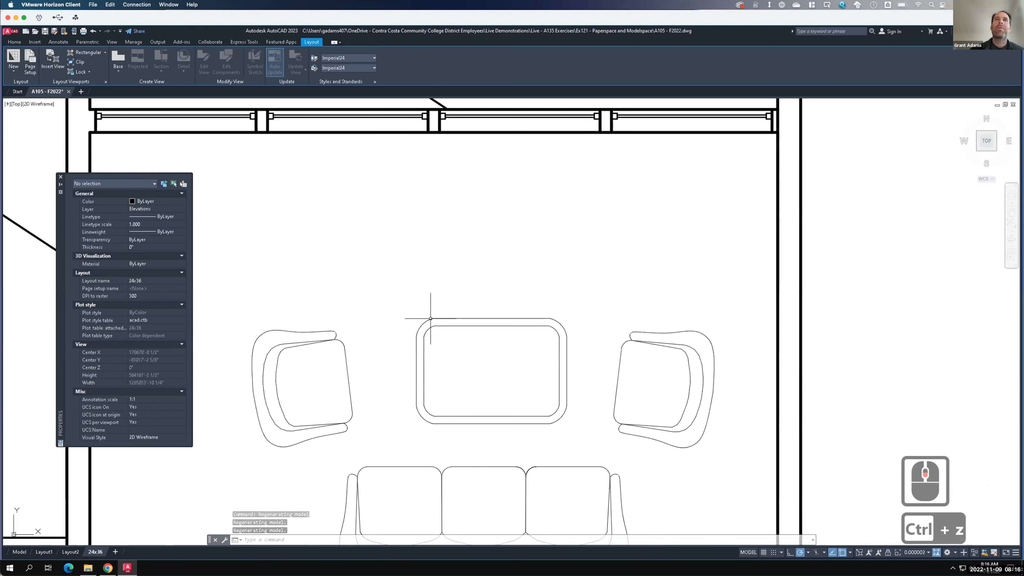
pyautogui.hotkey('ctrl', 'z')
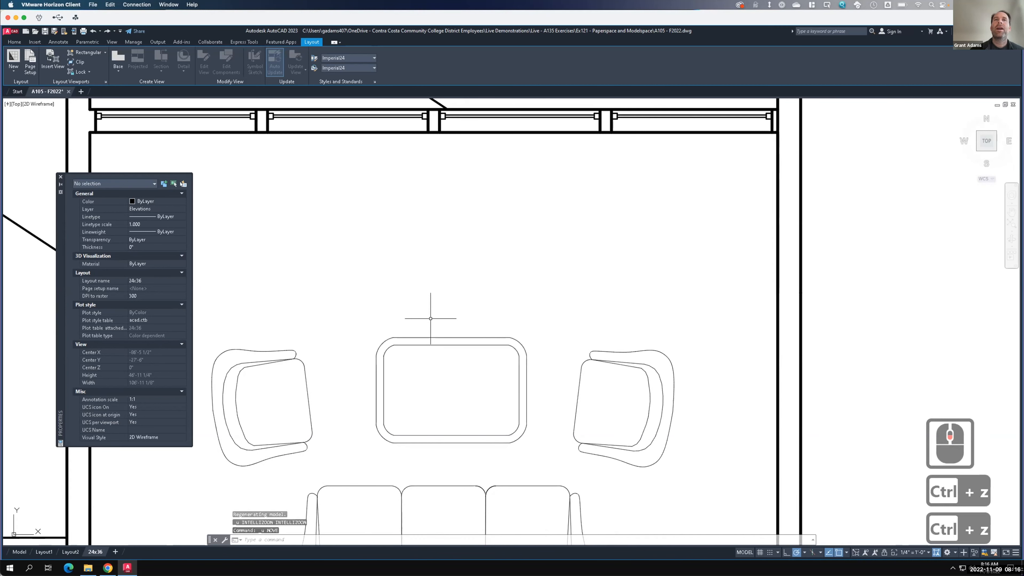
pyautogui.hotkey('ctrl', 'z')
# - Select the floor plan viewport and set its display to locked
pyautogui.scroll(-4, 431, 309)
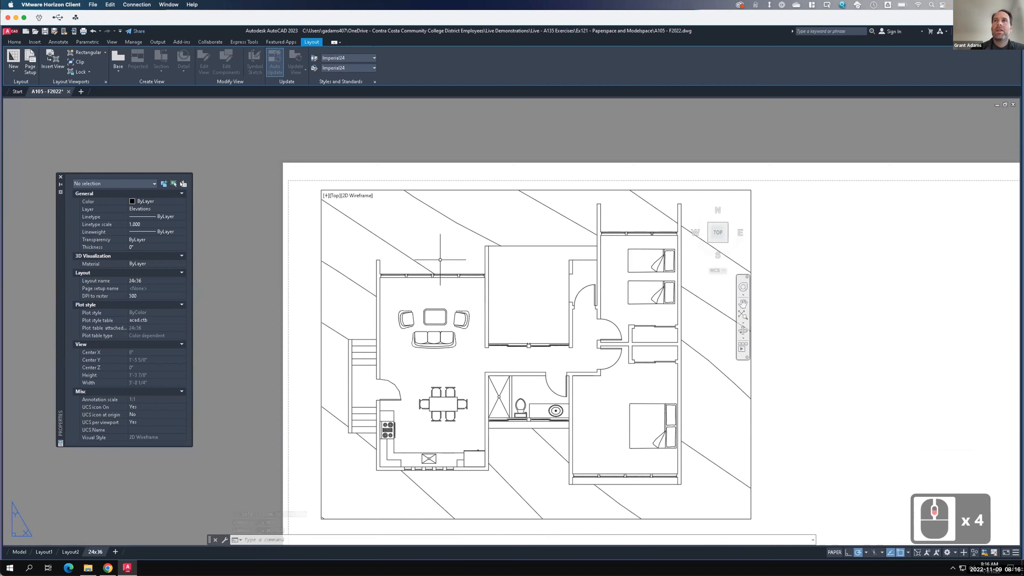
pyautogui.press('F15')
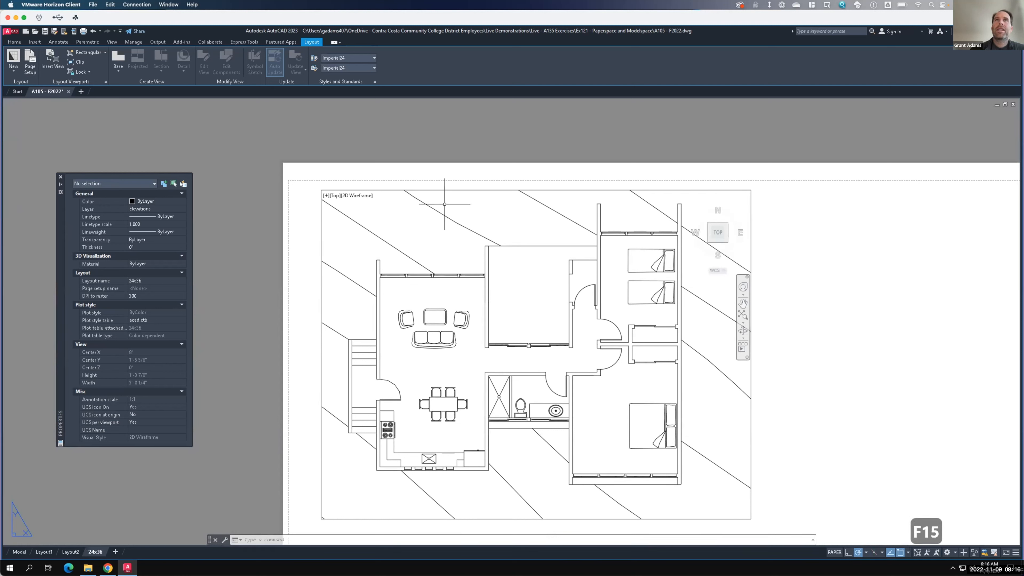
pyautogui.click(441, 189)
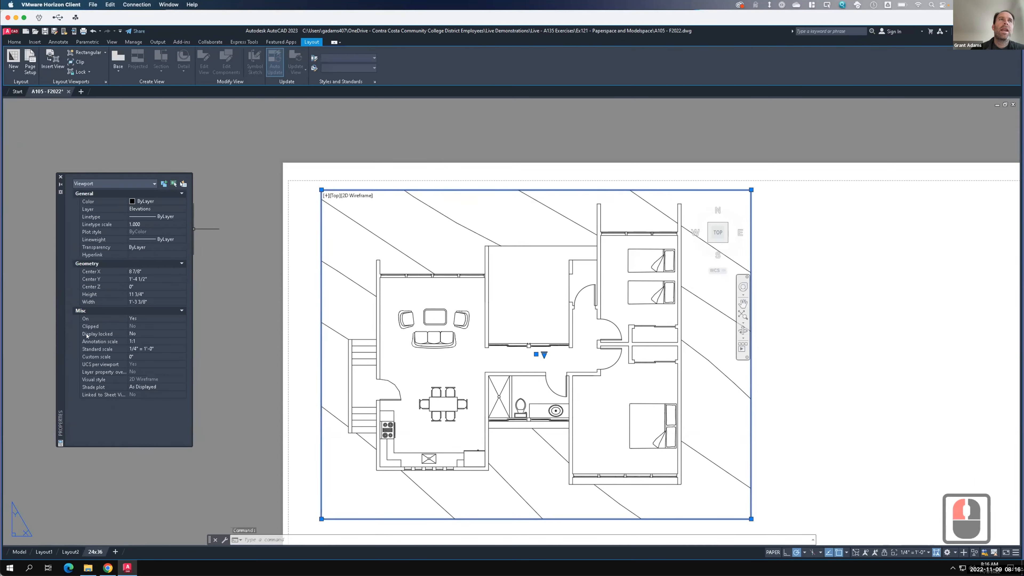
pyautogui.click(151, 335)
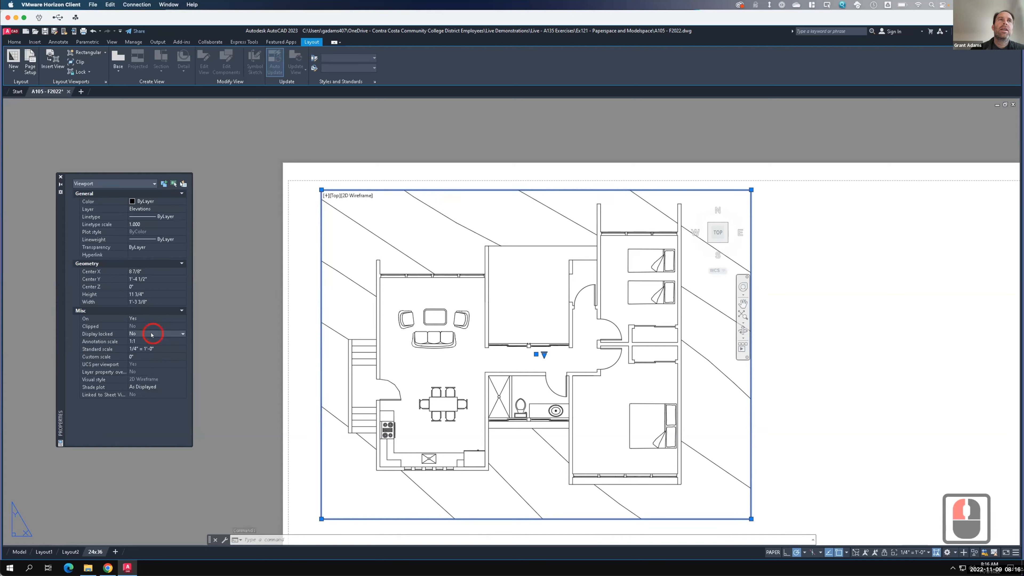
pyautogui.click(182, 334)
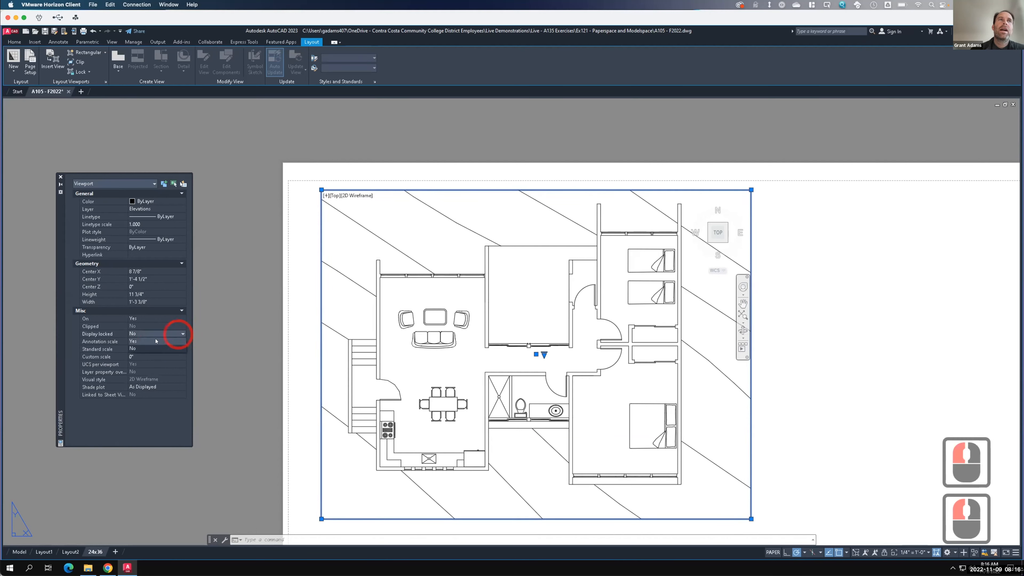
pyautogui.click(146, 339)
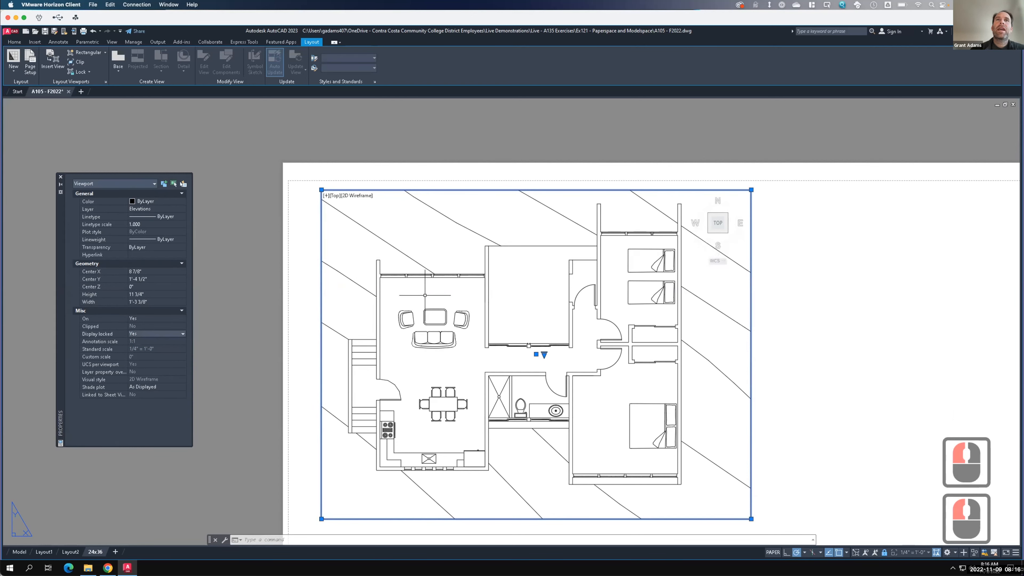
# - Test zooming and panning inside the locked floor plan viewport
pyautogui.doubleClick(425, 295)
pyautogui.scroll(2, 429, 298)
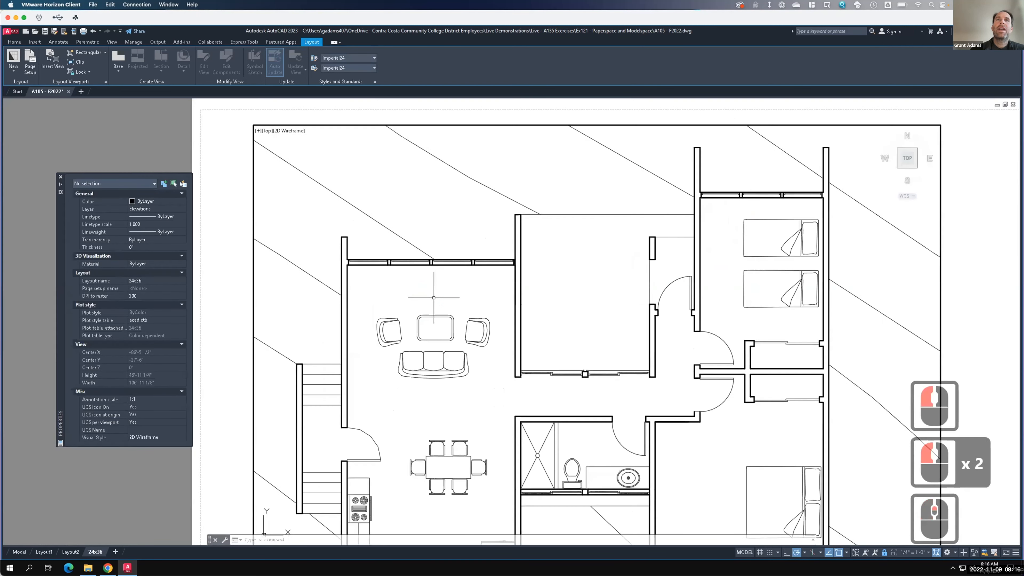
pyautogui.scroll(-1, 426, 296)
pyautogui.scroll(5, 425, 297)
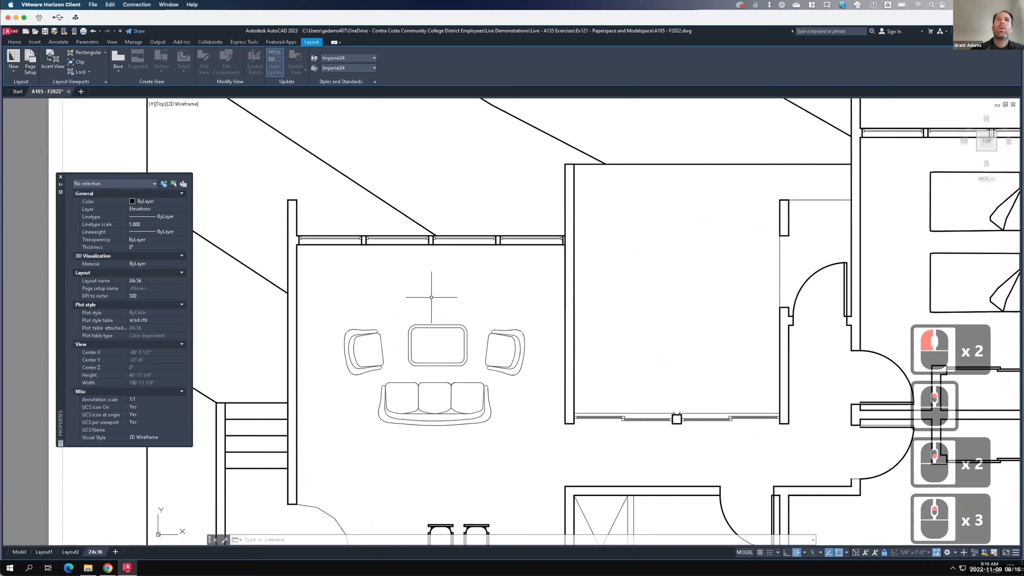
pyautogui.scroll(1, 430, 294)
pyautogui.scroll(-4, 428, 299)
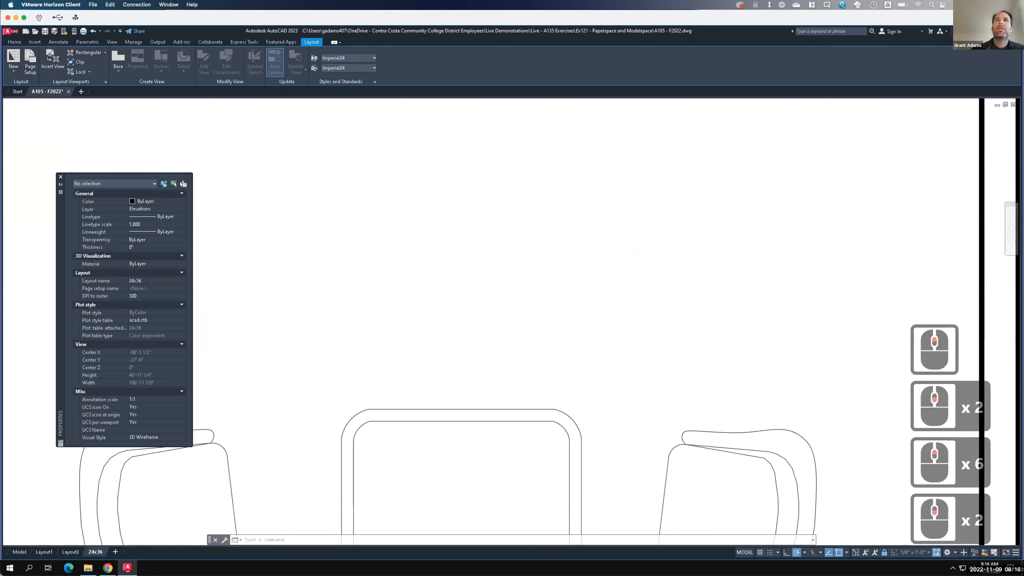
pyautogui.scroll(-3, 428, 299)
pyautogui.scroll(2, 438, 306)
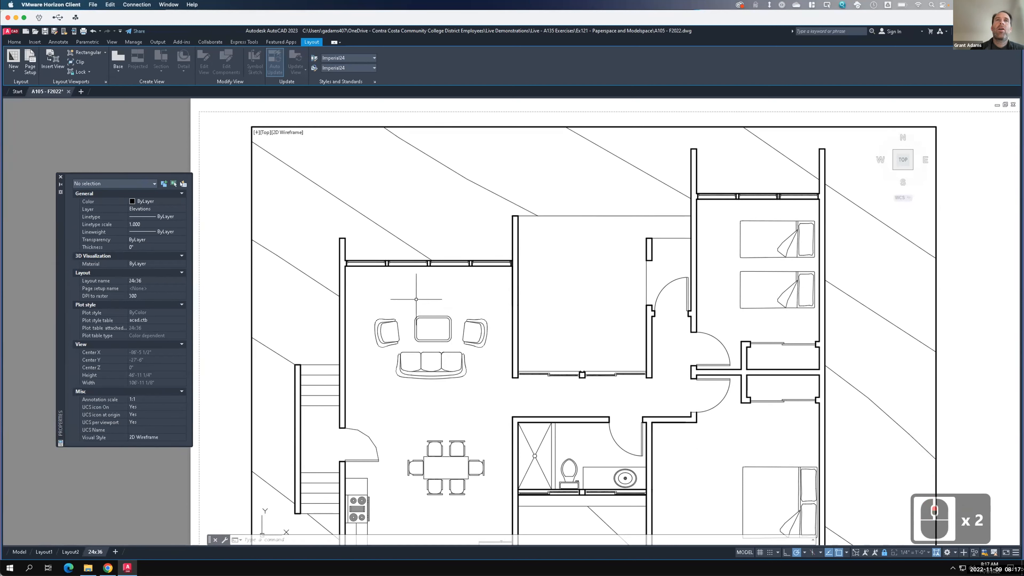
pyautogui.write('pan')
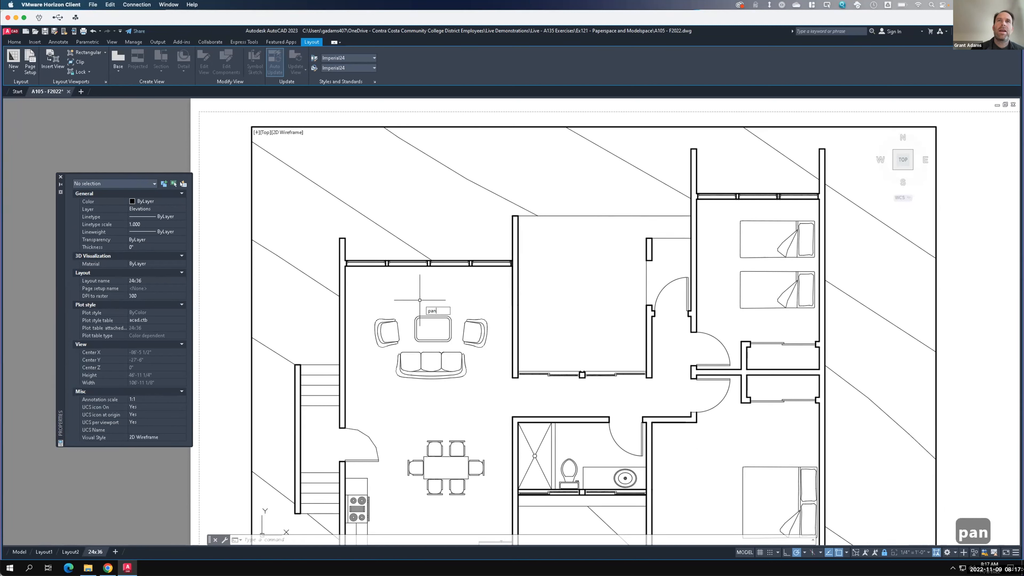
pyautogui.press('Return')
pyautogui.moveTo(407, 300)
pyautogui.mouseDown()
pyautogui.moveTo(448, 298)
pyautogui.moveTo(351, 292)
pyautogui.mouseUp()
pyautogui.press('Escape')
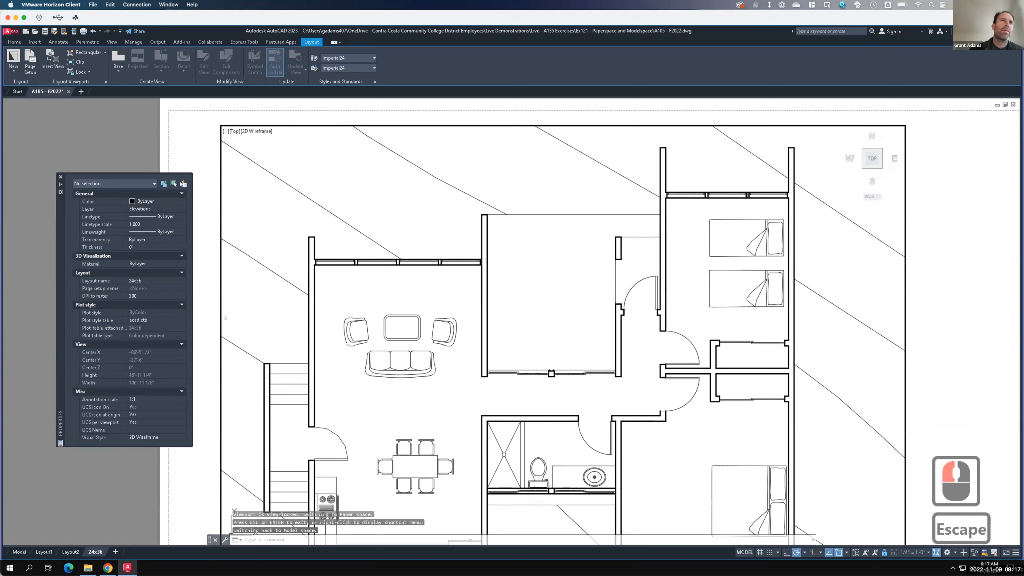
# - Unlock the viewport's display and pan the floor plan slightly to the right inside it
pyautogui.doubleClick(215, 353)
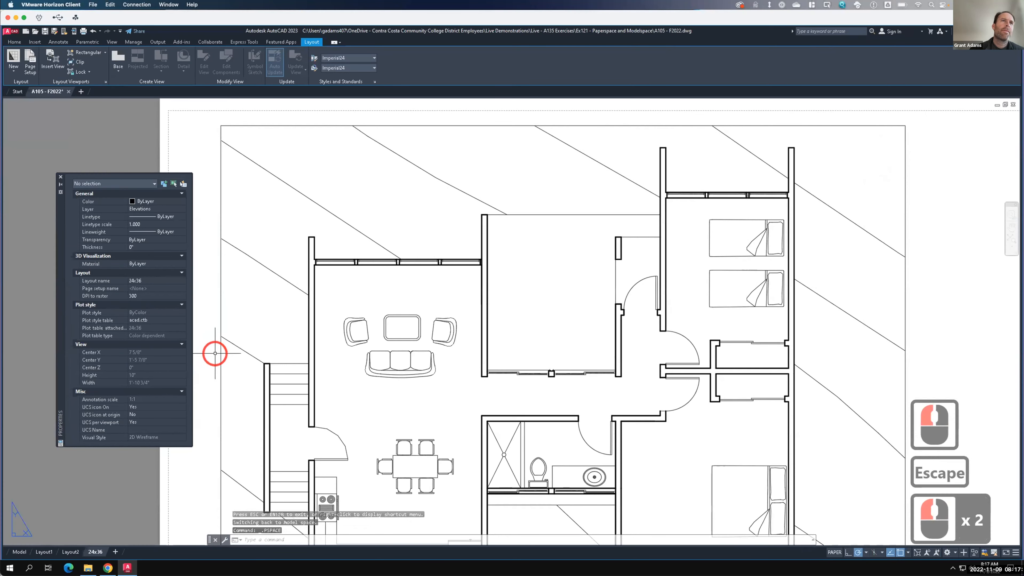
pyautogui.click(220, 353)
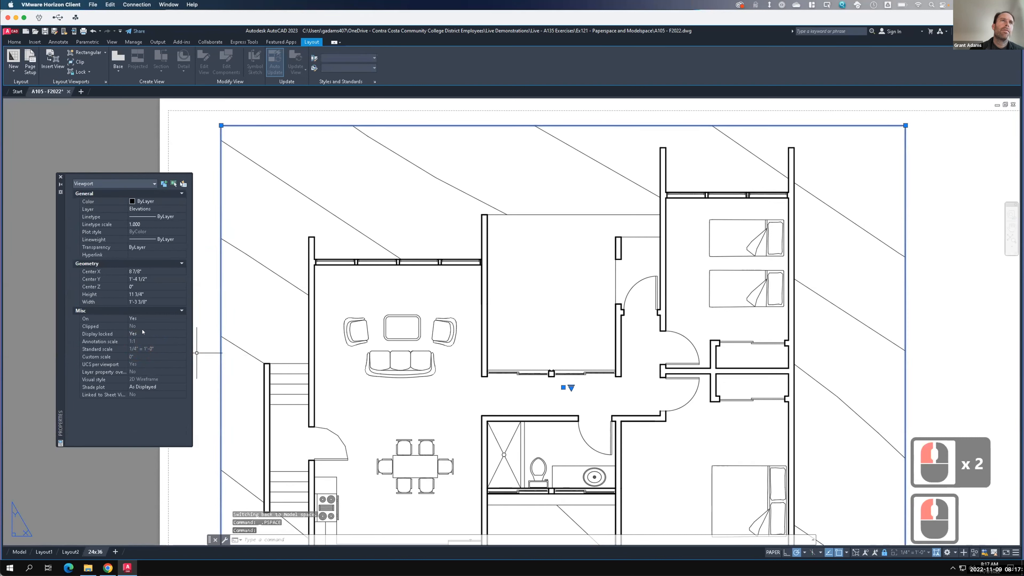
pyautogui.click(155, 332)
pyautogui.click(155, 333)
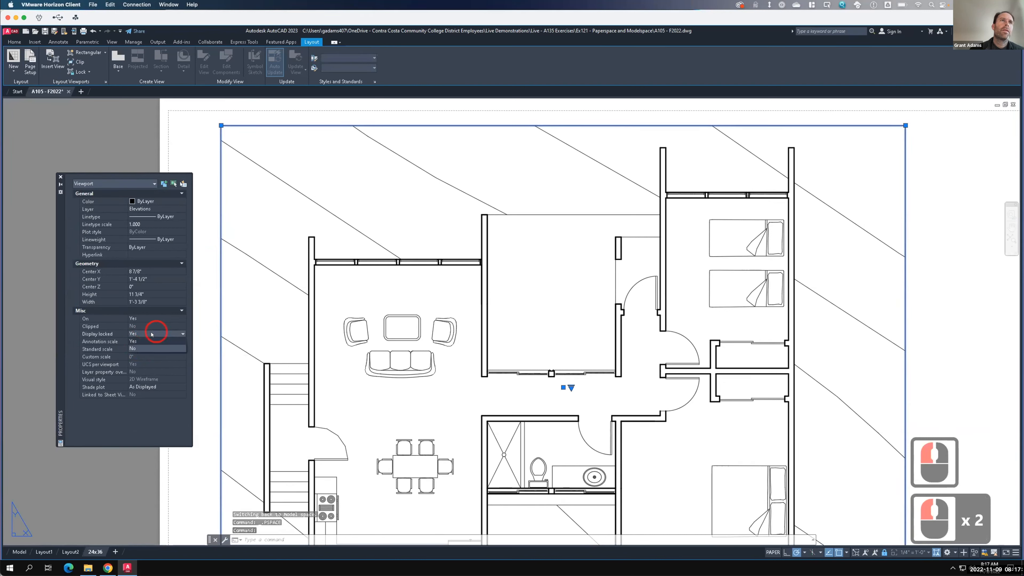
pyautogui.click(141, 348)
pyautogui.click(336, 315)
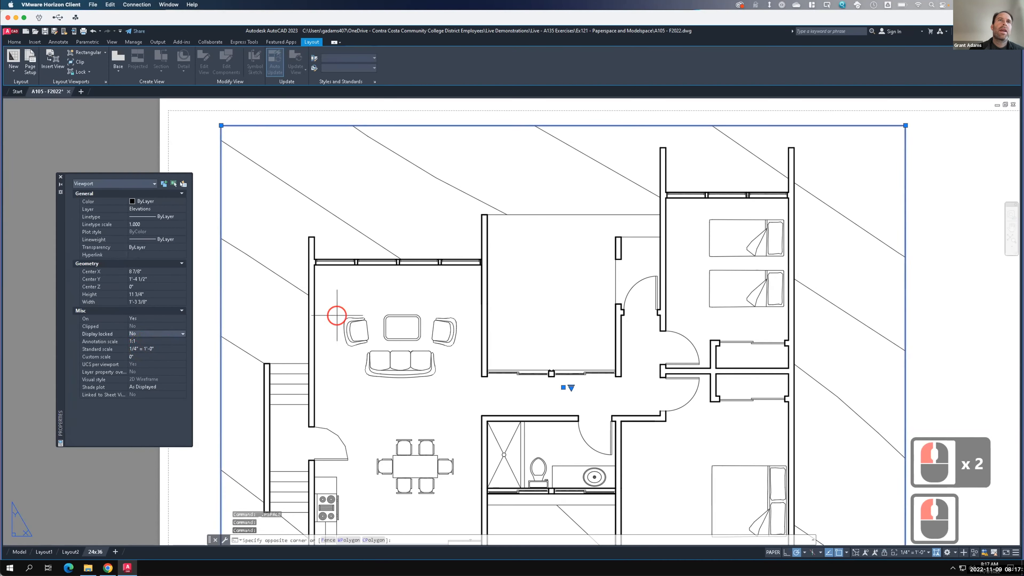
pyautogui.click(336, 316)
pyautogui.write('pan')
pyautogui.press('Return')
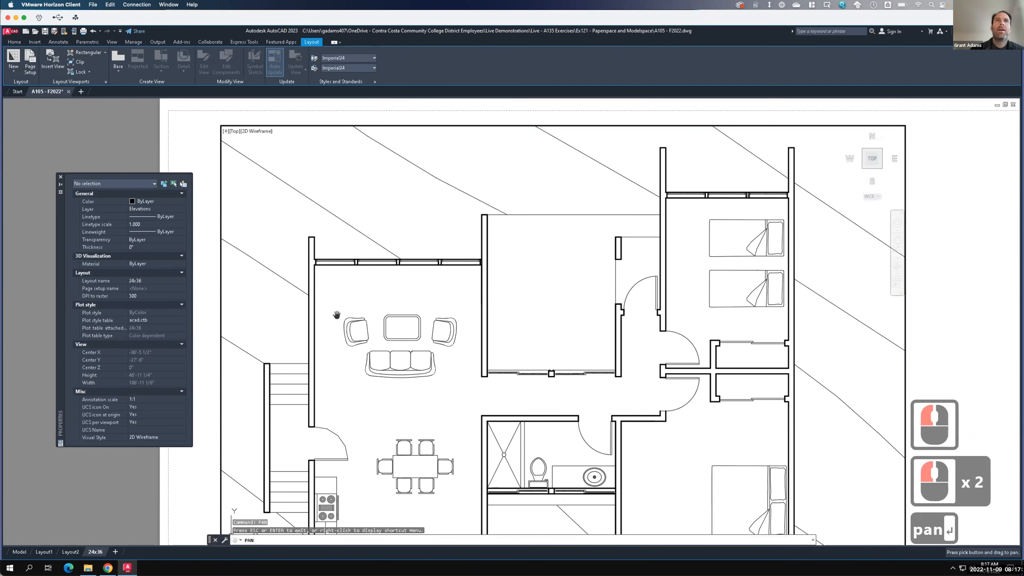
pyautogui.moveTo(336, 315)
pyautogui.mouseDown()
pyautogui.moveTo(347, 316)
pyautogui.moveTo(313, 313)
pyautogui.moveTo(361, 314)
pyautogui.moveTo(345, 315)
pyautogui.mouseUp()
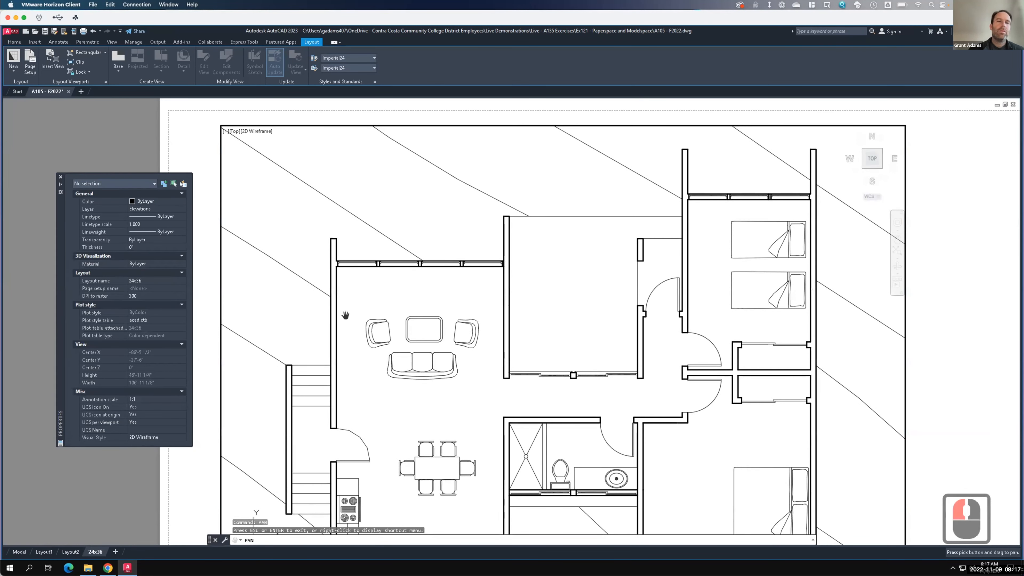
pyautogui.press('Escape')
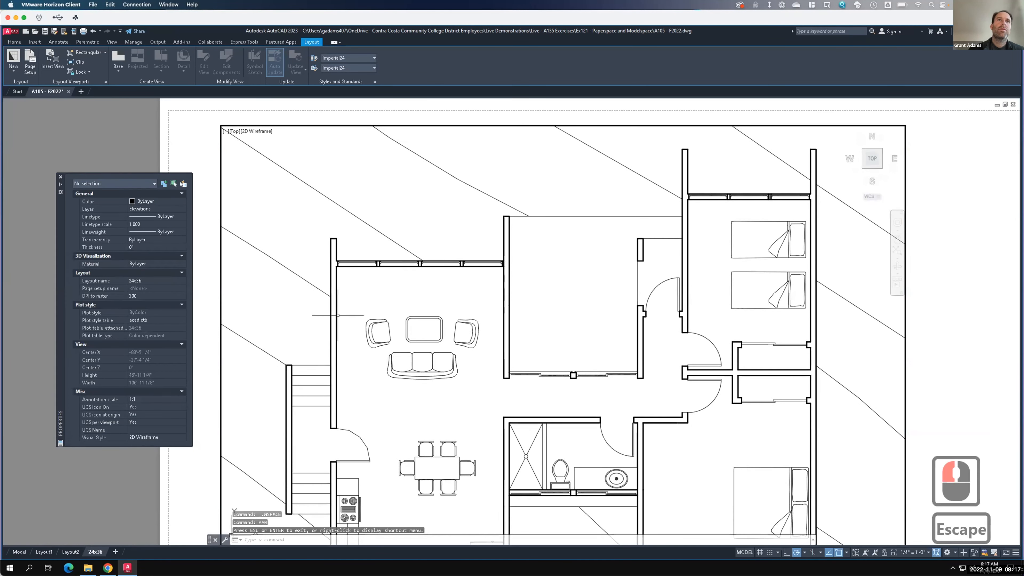
# - Select the floor plan viewport and lock its display again
pyautogui.doubleClick(216, 310)
pyautogui.click(220, 311)
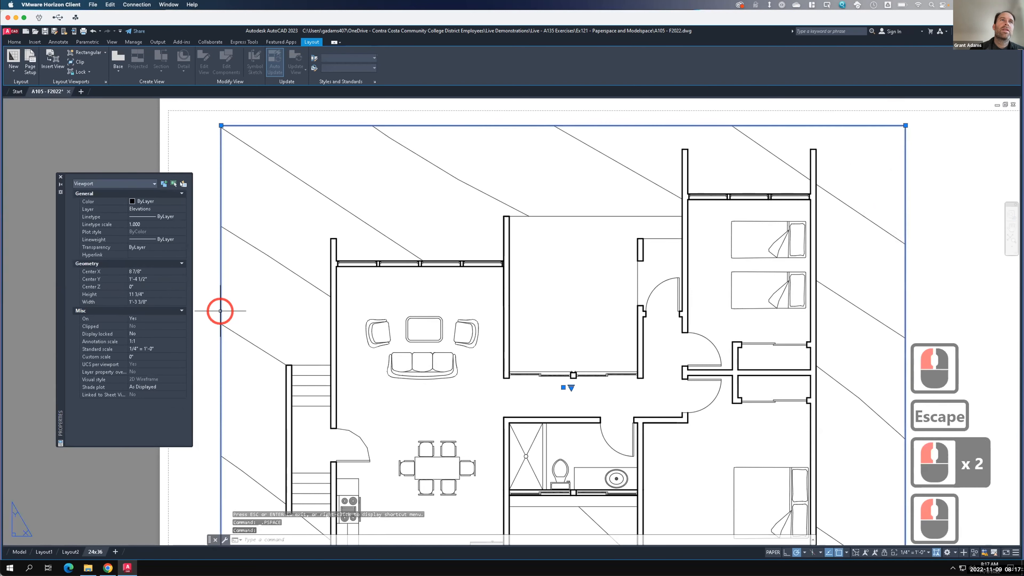
pyautogui.press('F15')
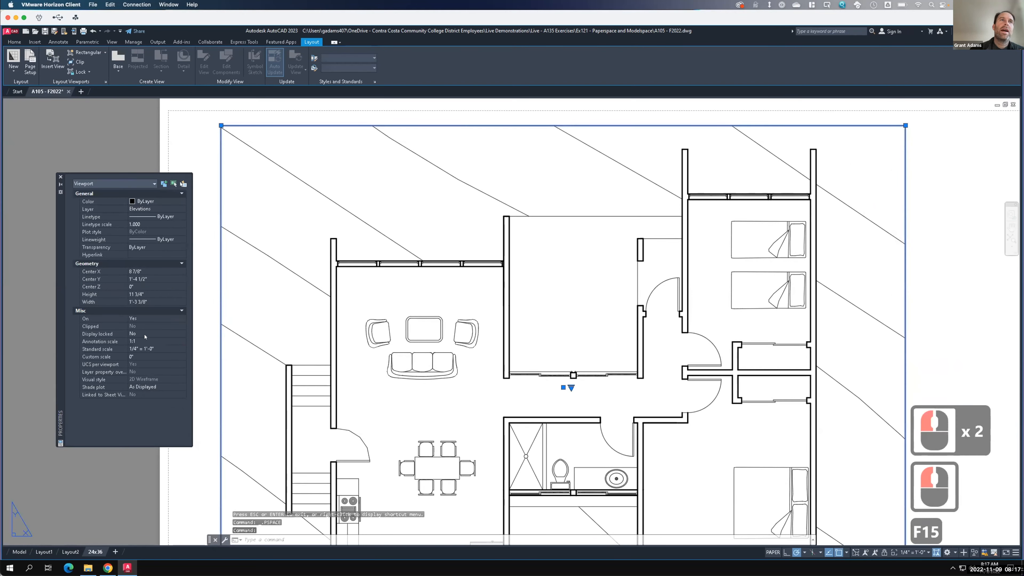
pyautogui.click(150, 334)
pyautogui.click(177, 333)
pyautogui.click(156, 340)
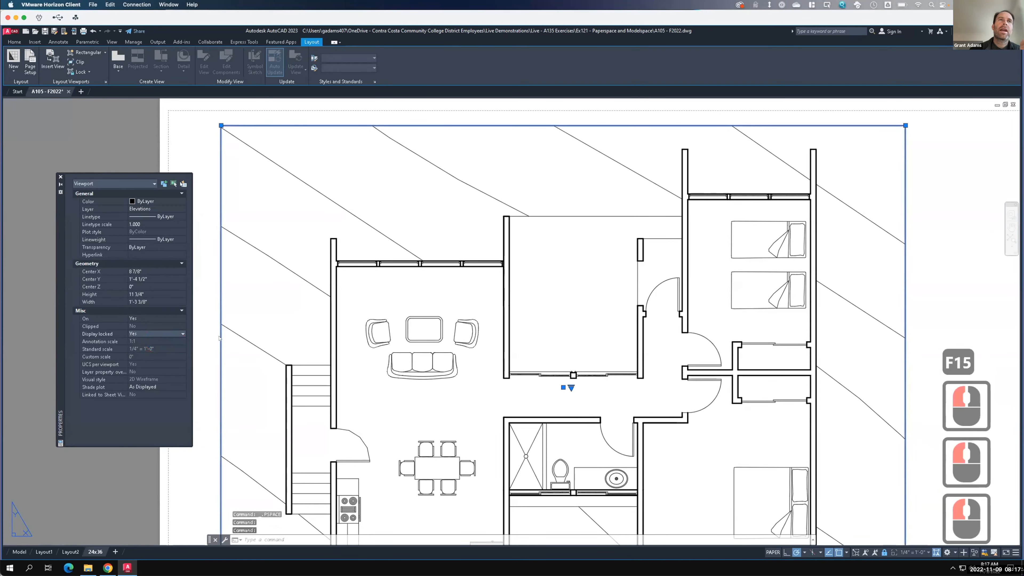
pyautogui.press('Escape')
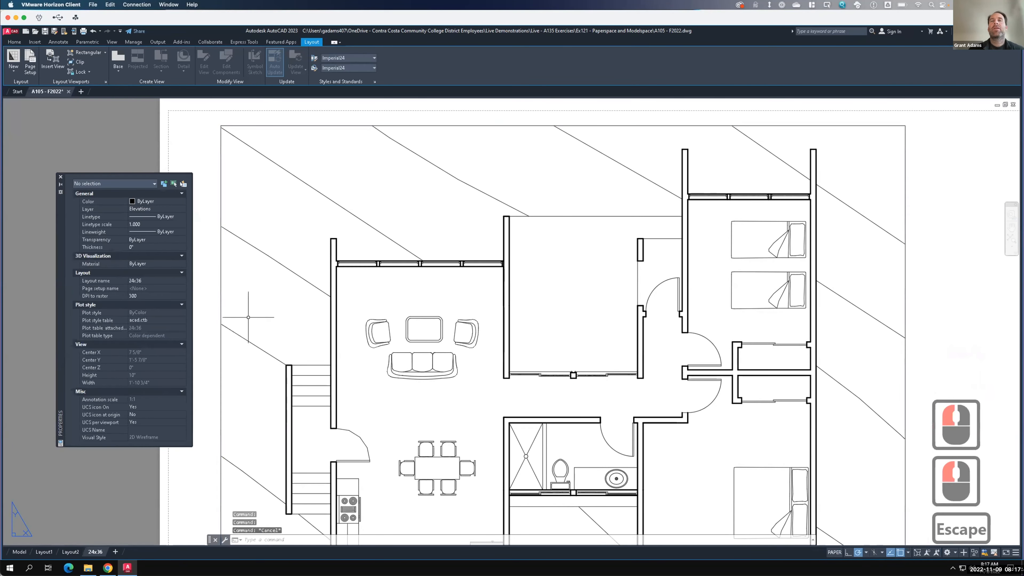
pyautogui.scroll(-1, 259, 307)
pyautogui.scroll(-1, 343, 263)
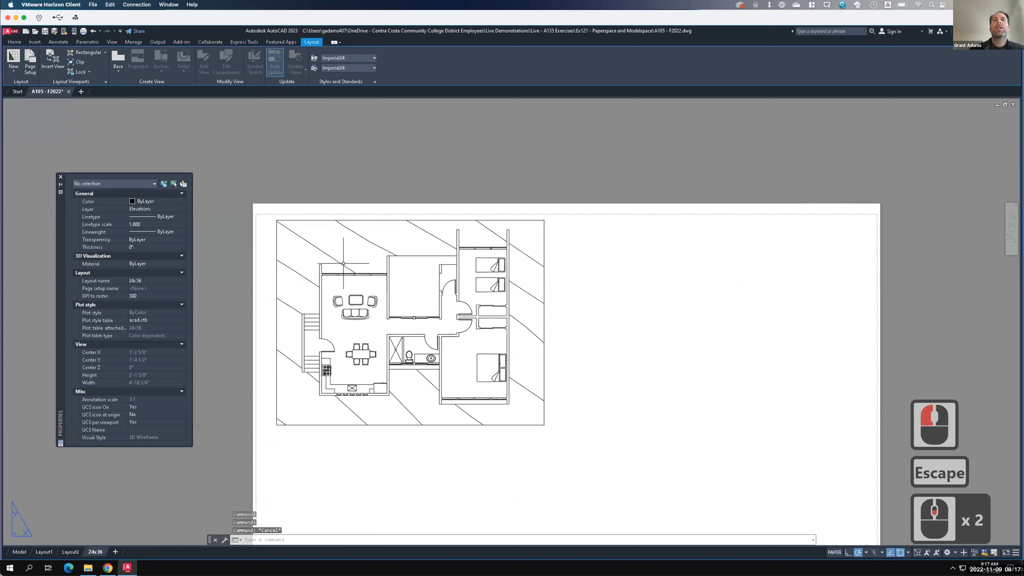
pyautogui.scroll(-1, 343, 263)
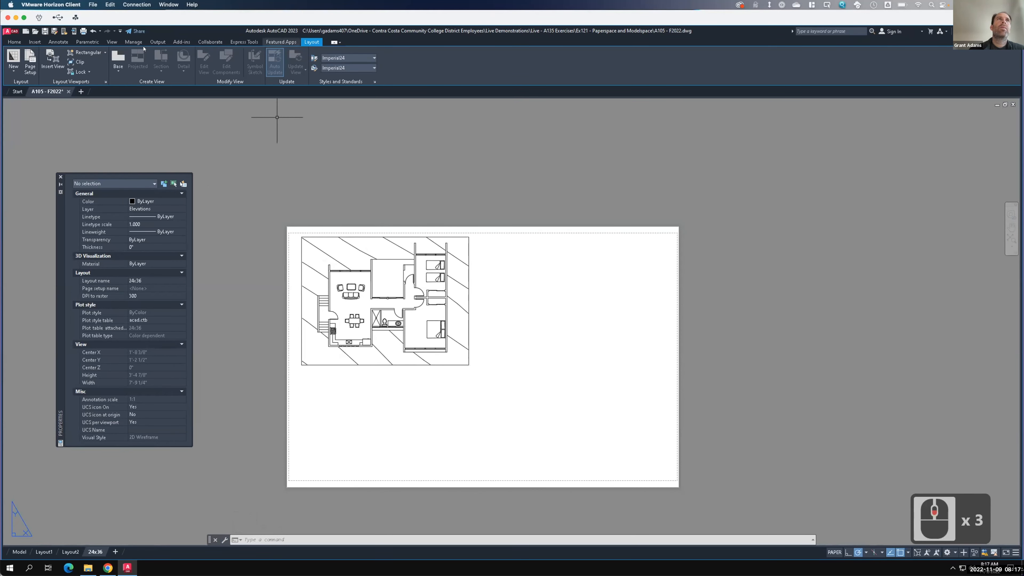
# - Create a rectangular viewport below the floor plan viewport, about the same width
pyautogui.click(83, 52)
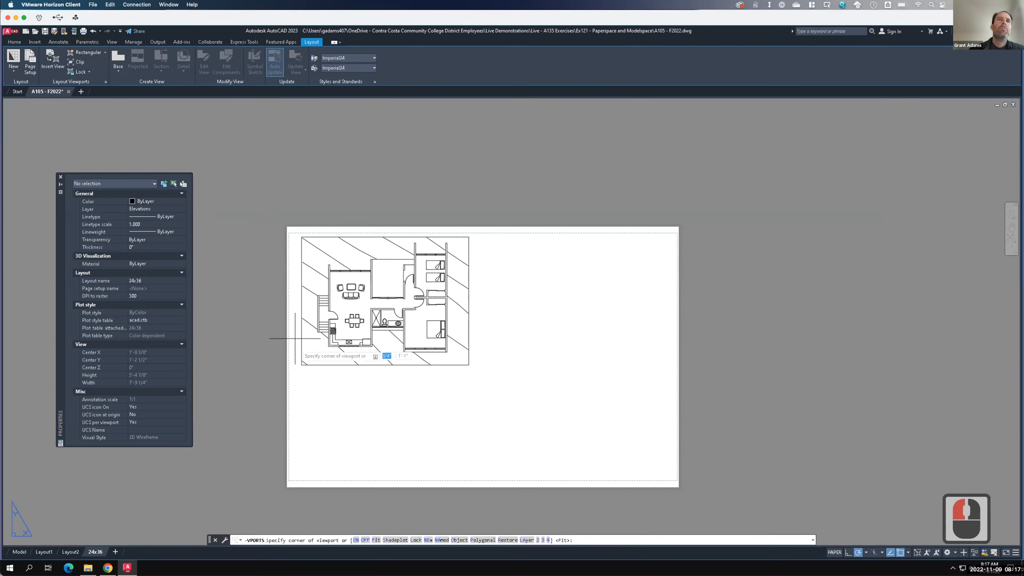
pyautogui.click(301, 375)
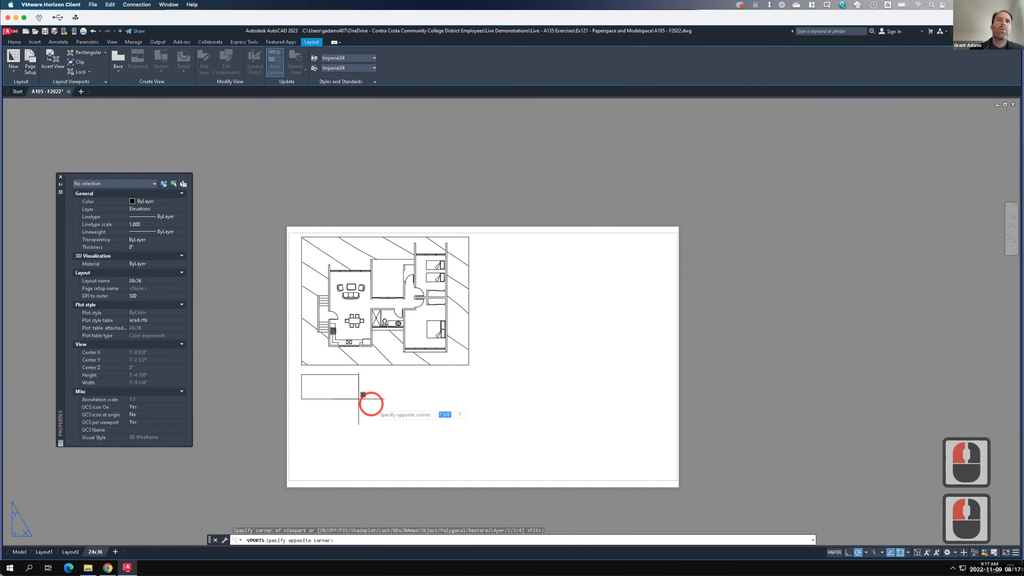
pyautogui.click(468, 465)
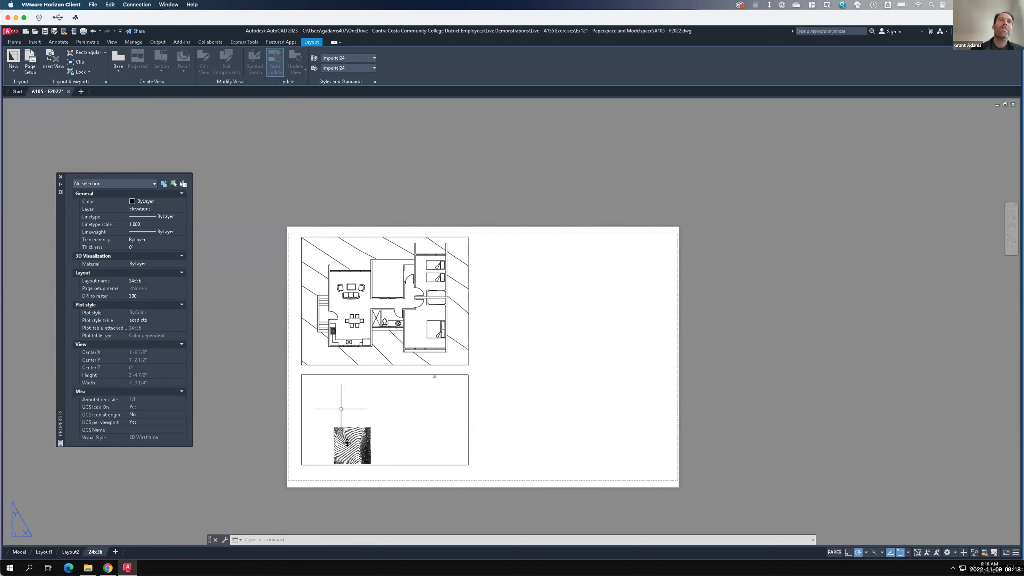
# - Frame the building elevation inside the new viewport and return to paper space
pyautogui.doubleClick(347, 442)
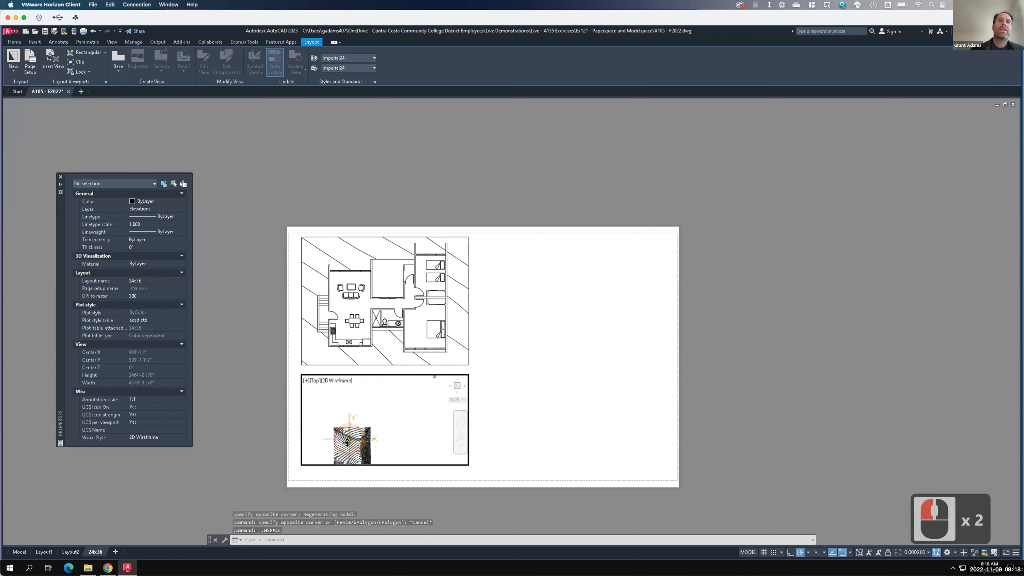
pyautogui.scroll(4, 347, 442)
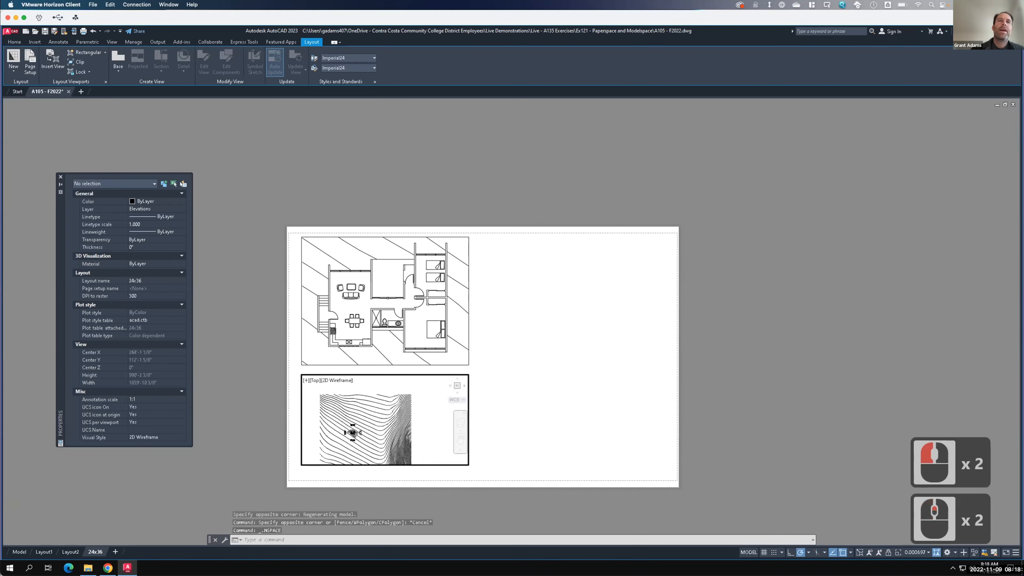
pyautogui.scroll(3, 352, 442)
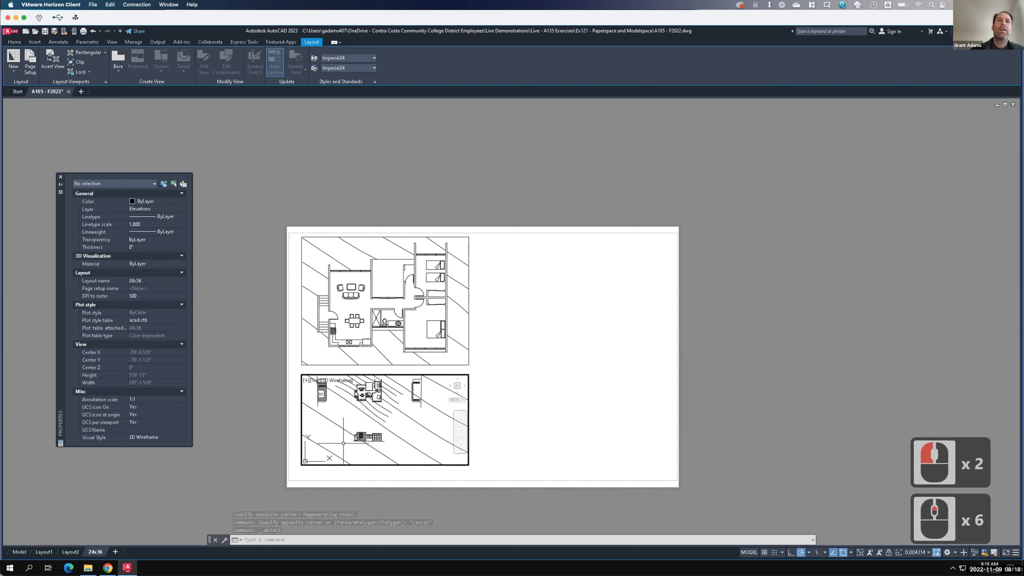
pyautogui.scroll(2, 379, 448)
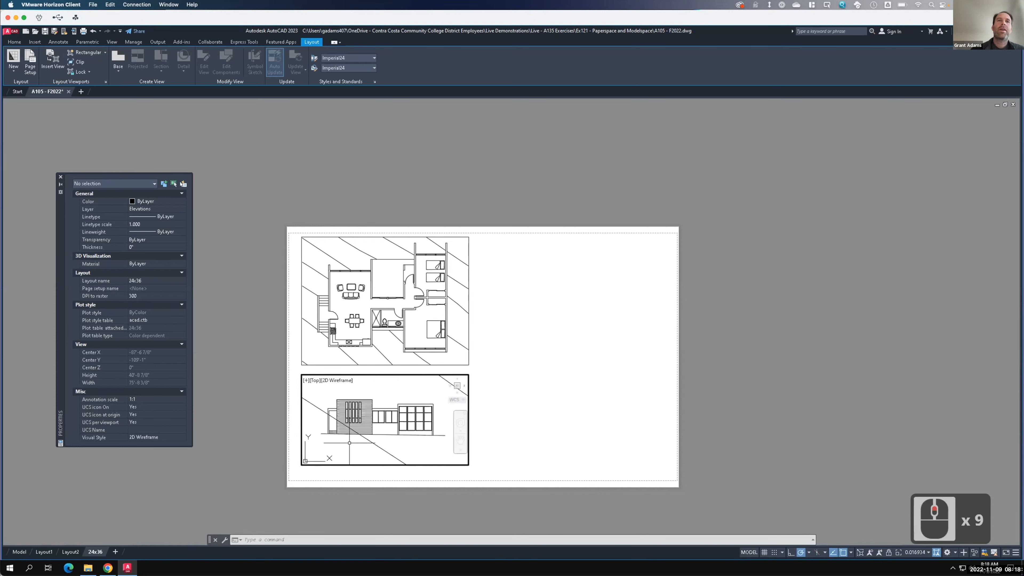
pyautogui.scroll(1, 383, 427)
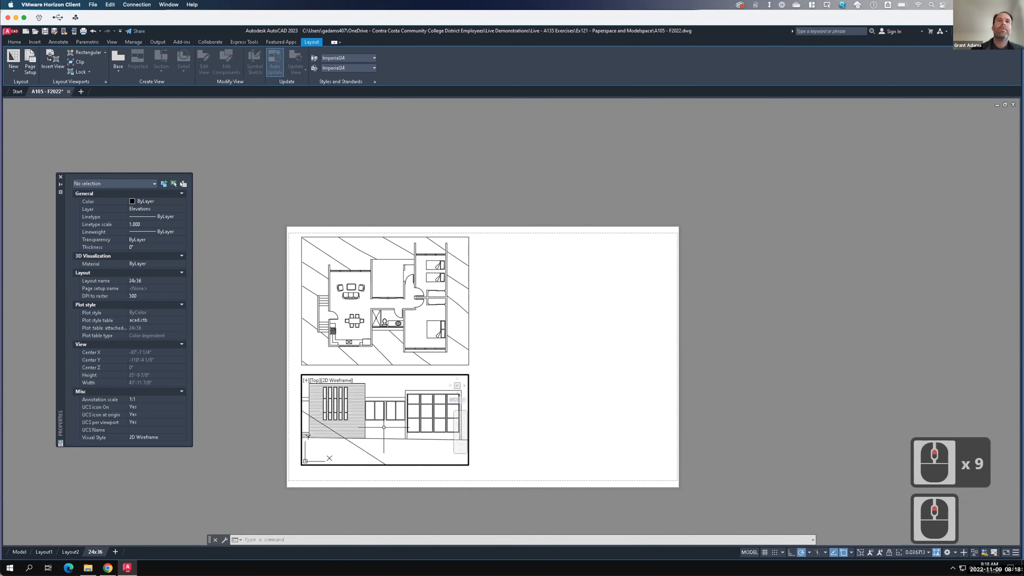
pyautogui.scroll(-1, 384, 427)
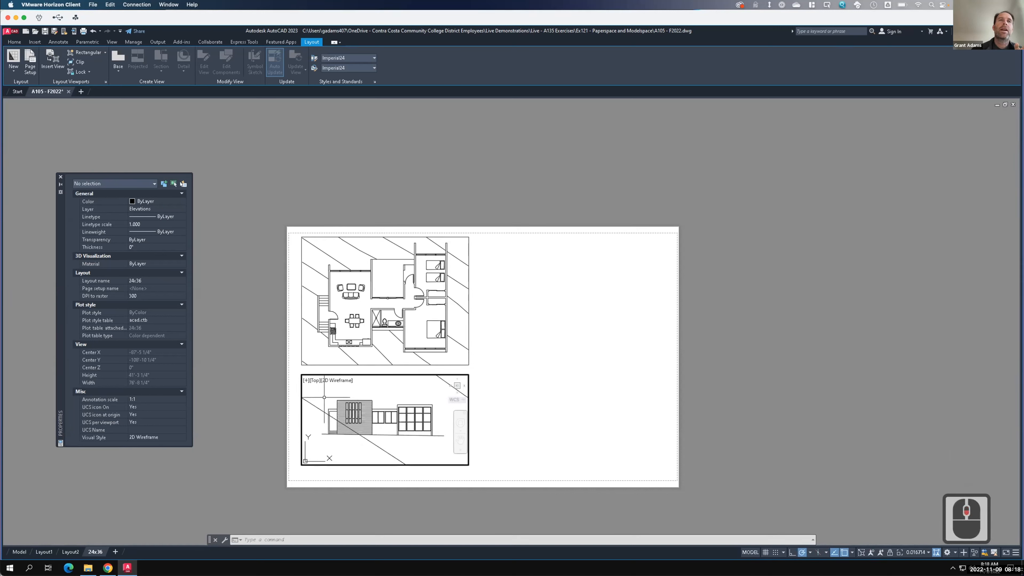
pyautogui.doubleClick(297, 387)
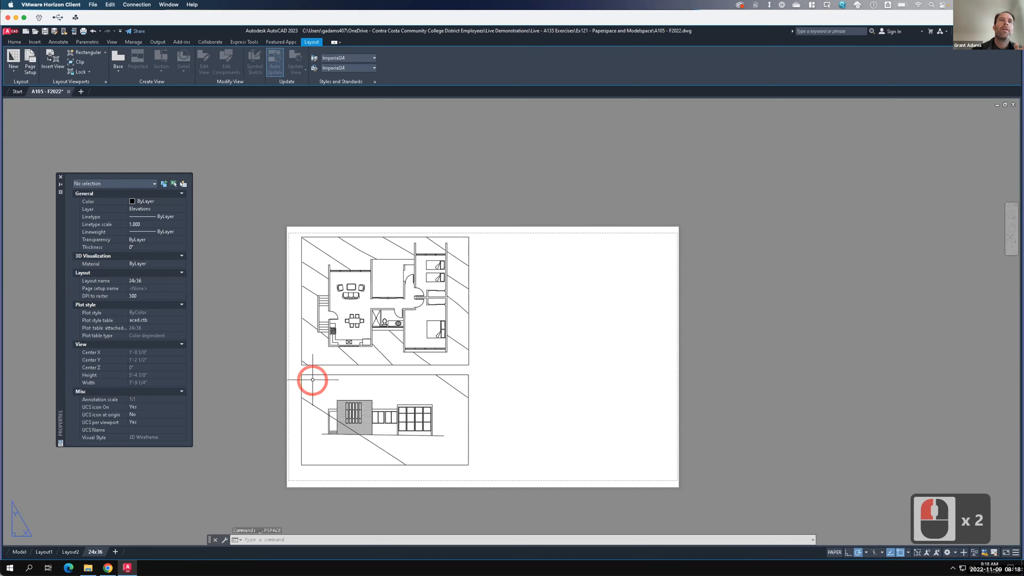
# - Select the elevation viewport and set its standard scale to 1/4" = 1'-0"
pyautogui.click(313, 375)
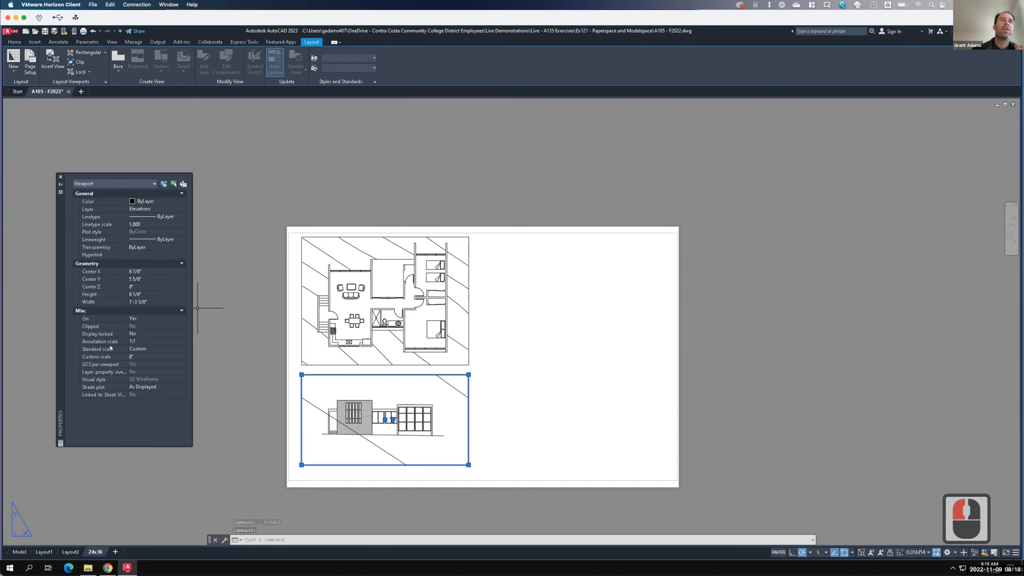
pyautogui.press('F15')
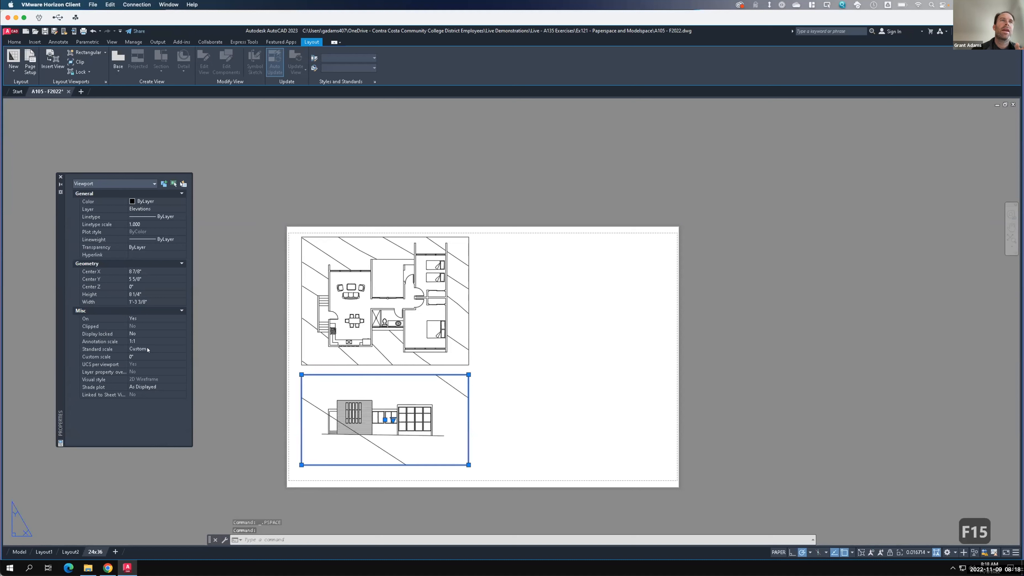
pyautogui.click(180, 349)
pyautogui.click(181, 349)
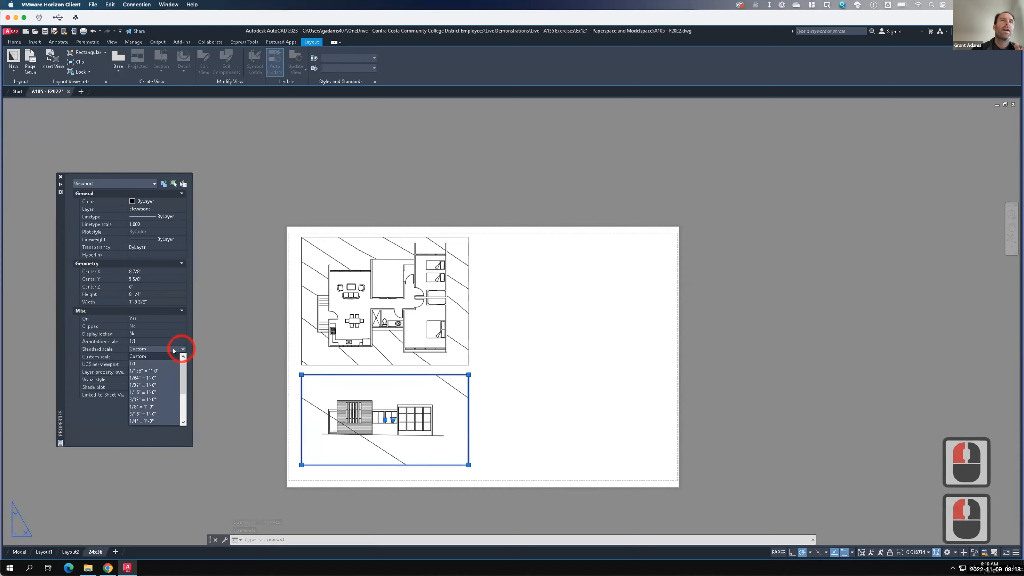
pyautogui.click(144, 420)
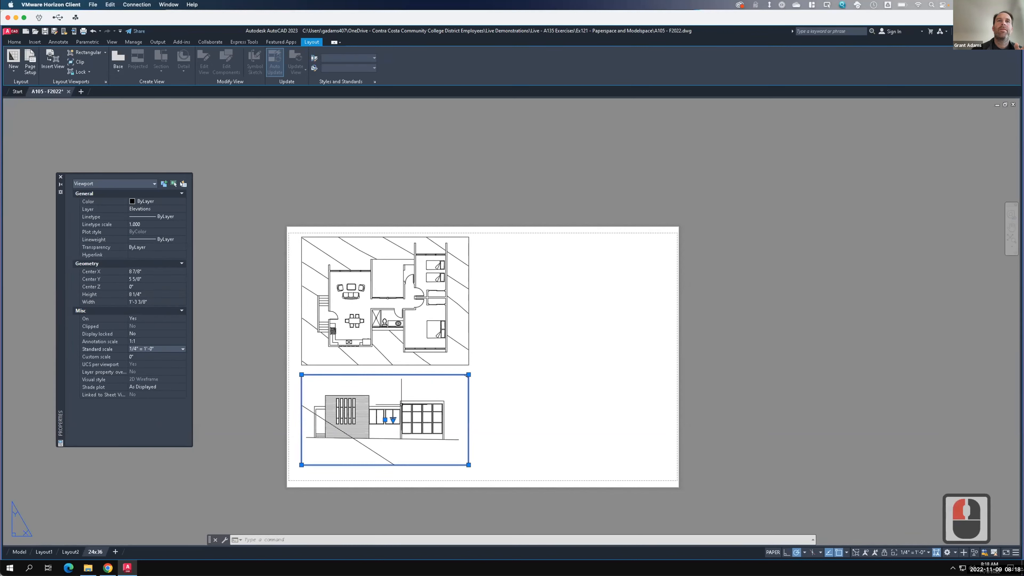
# - Pan the elevation slightly inside its viewport, then return to paper space
pyautogui.doubleClick(385, 395)
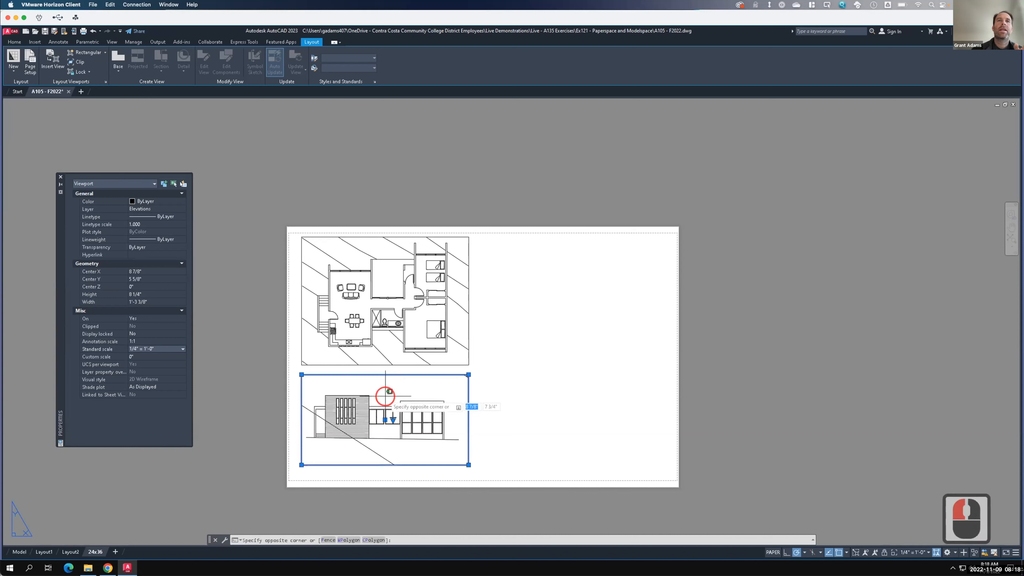
pyautogui.write('pan')
pyautogui.press('Return')
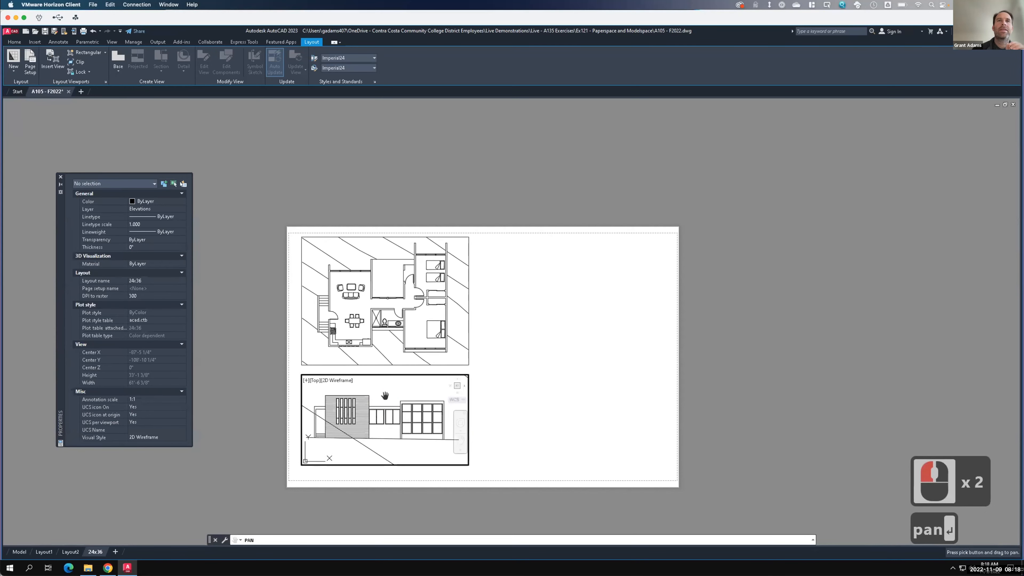
pyautogui.moveTo(385, 395); pyautogui.dragTo(385, 398)
pyautogui.press('Escape')
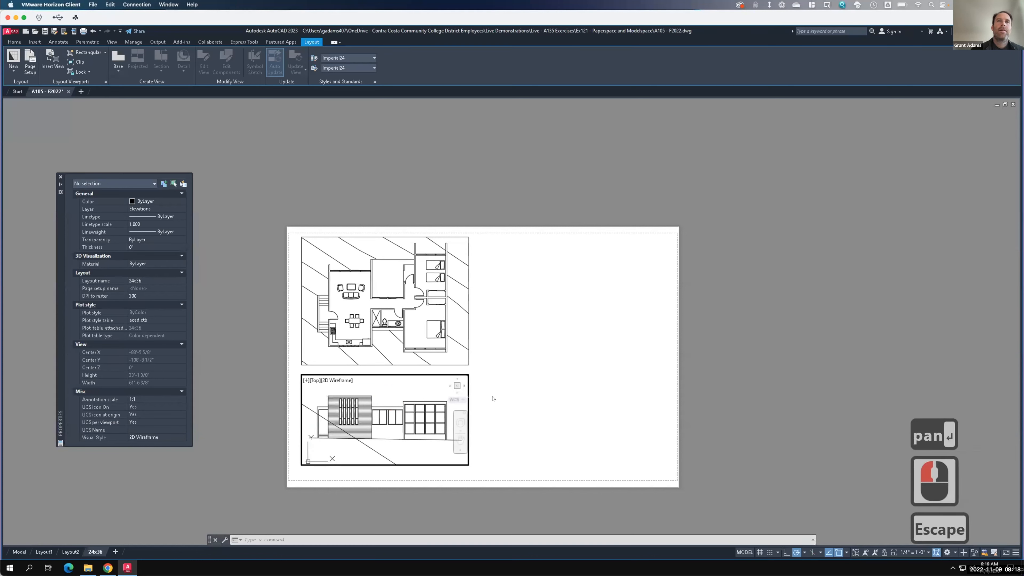
pyautogui.doubleClick(509, 395)
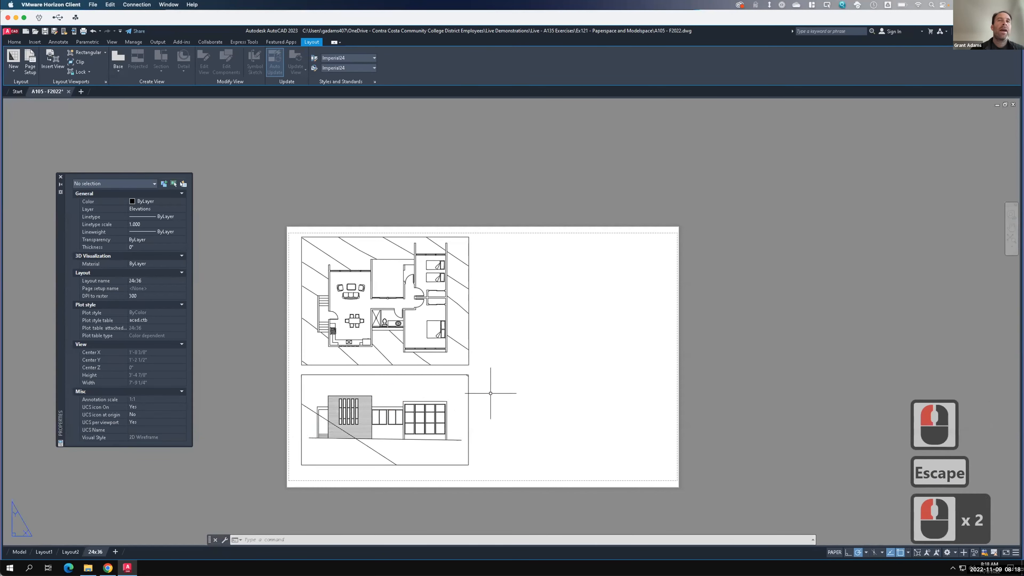
# - Select the elevation viewport and set its display to locked
pyautogui.click(467, 385)
pyautogui.click(450, 381)
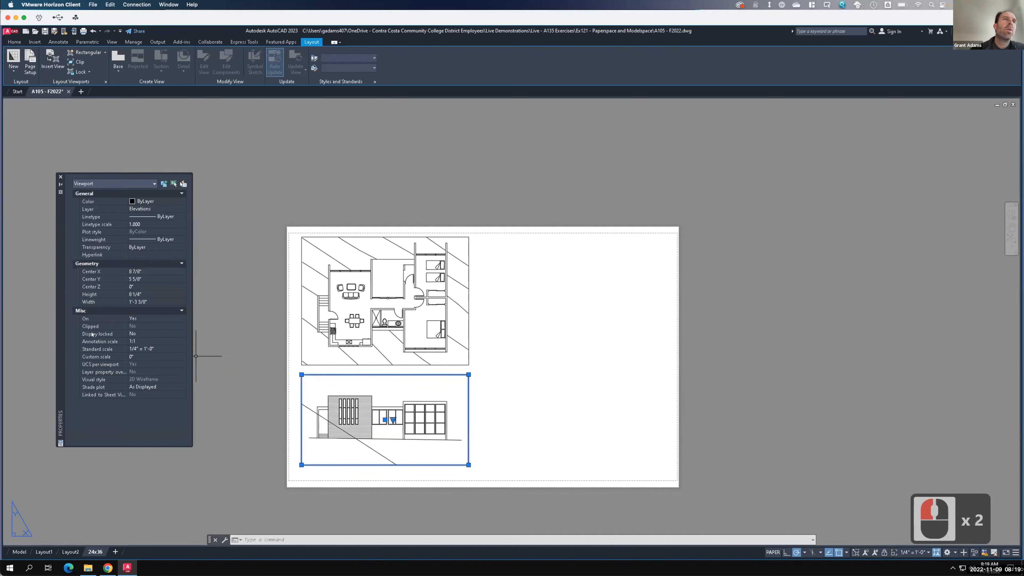
pyautogui.click(182, 333)
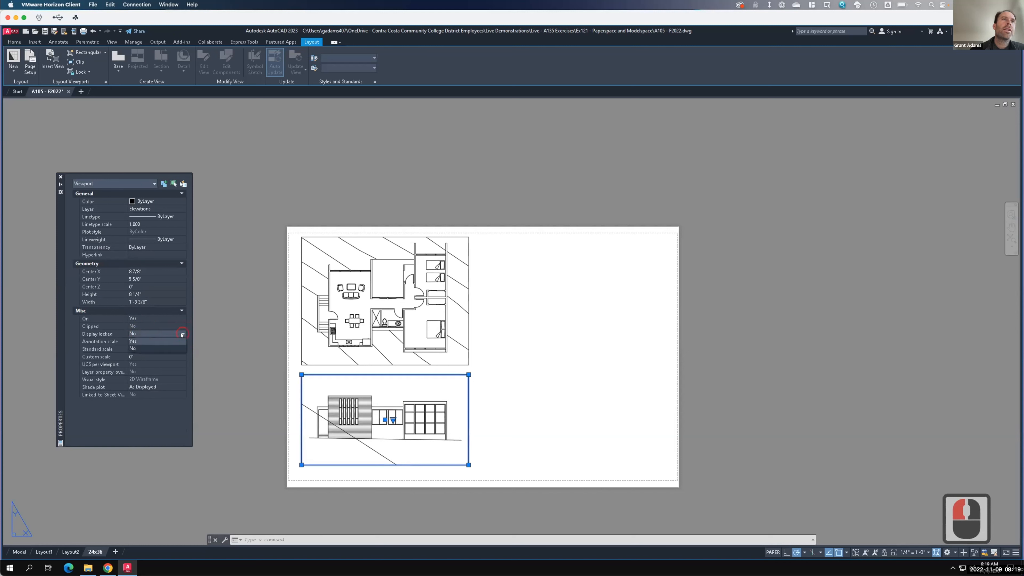
pyautogui.click(157, 341)
pyautogui.click(158, 343)
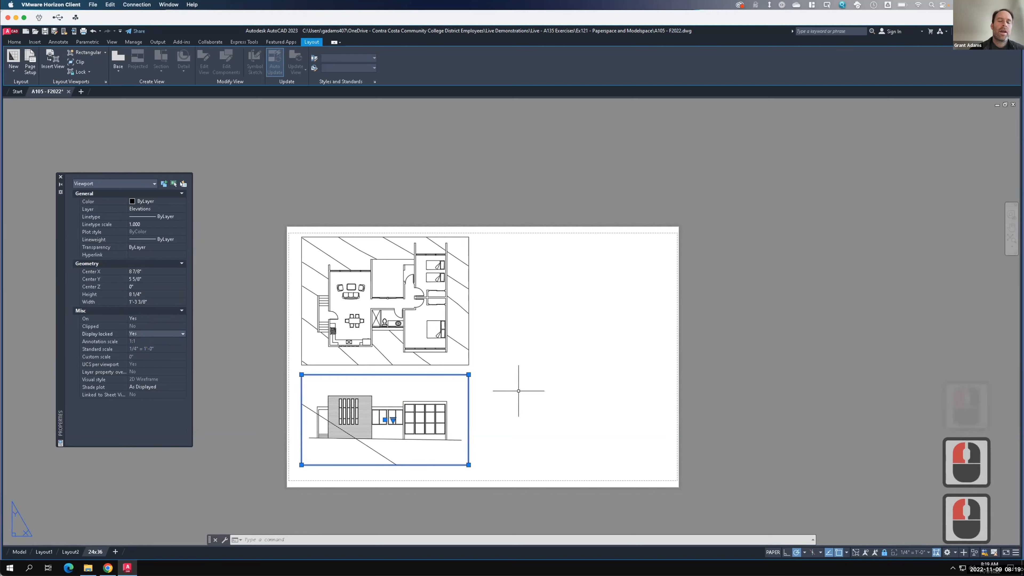
pyautogui.press('Escape')
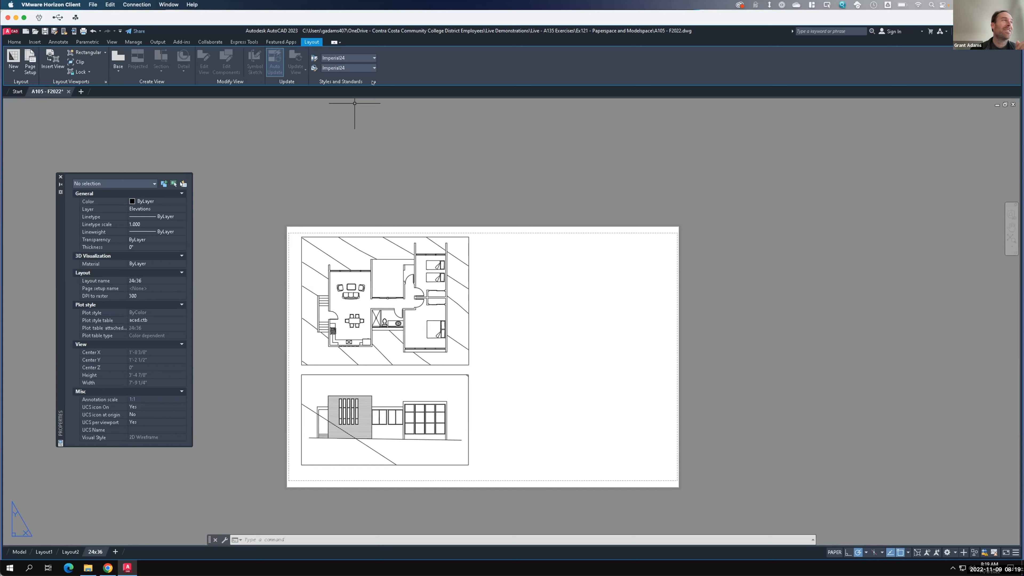
# - Select the elevation viewport and move it slightly upward
pyautogui.press('F15')
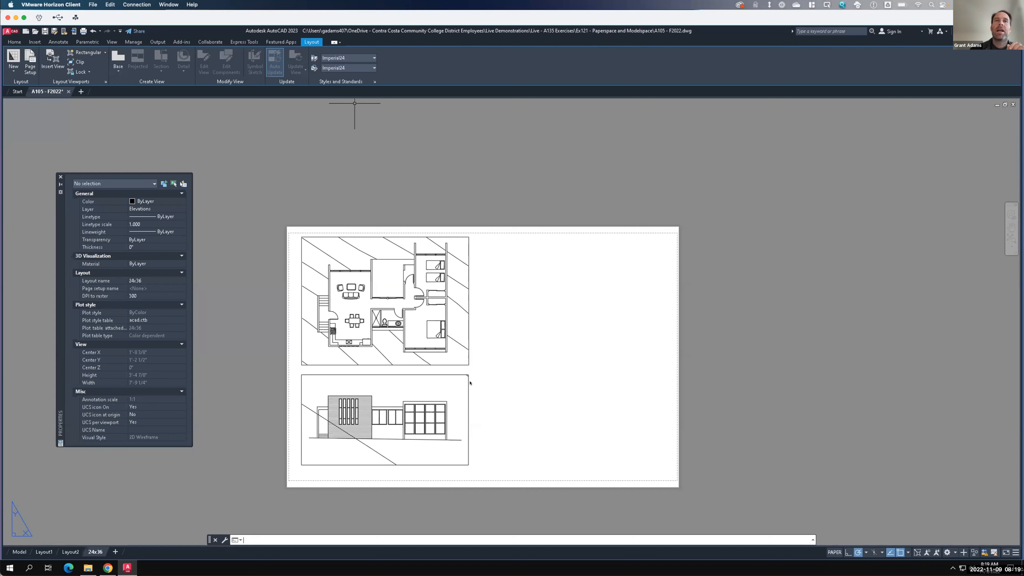
pyautogui.click(477, 387)
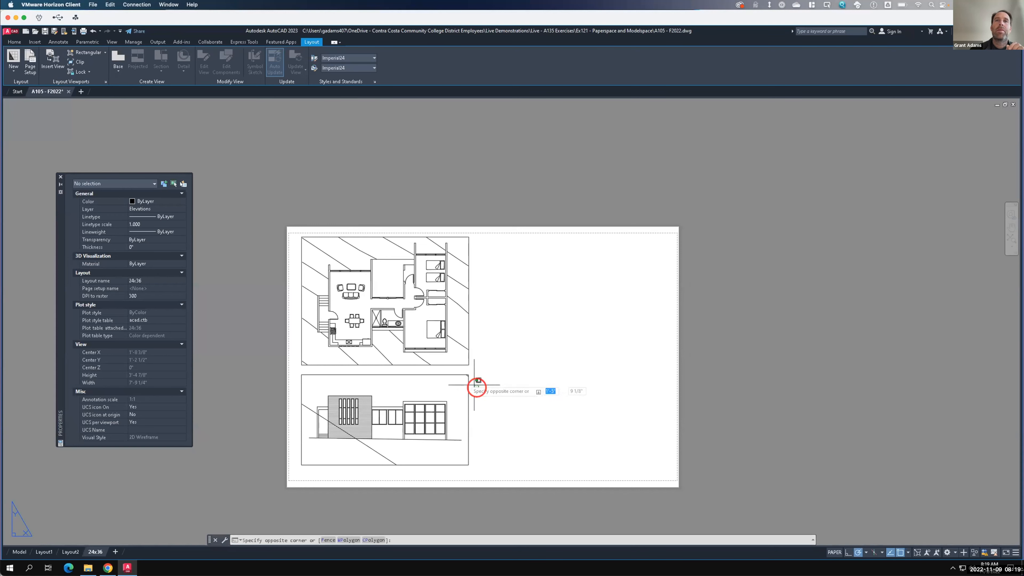
pyautogui.click(453, 376)
pyautogui.write('move')
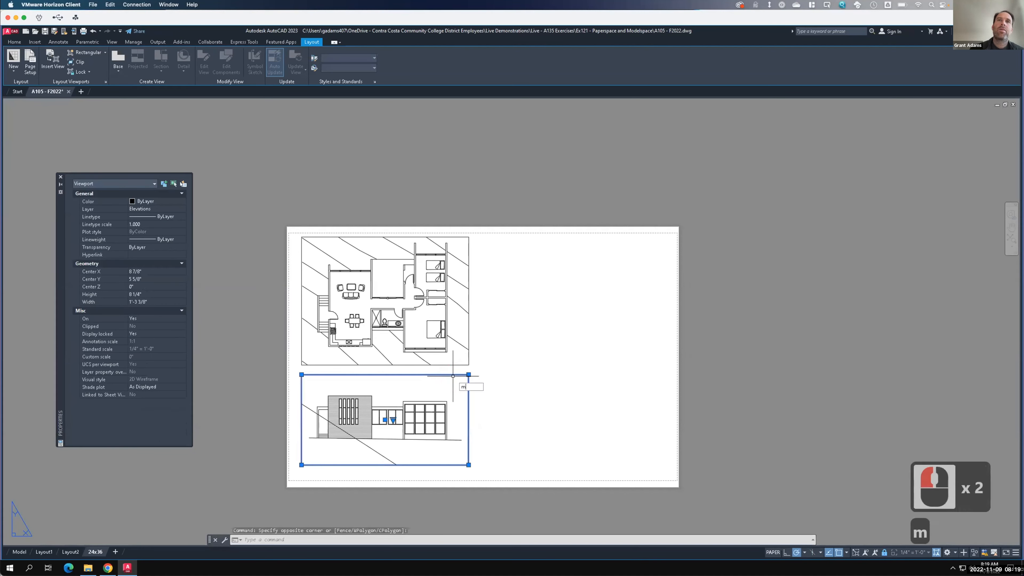
pyautogui.press('Return')
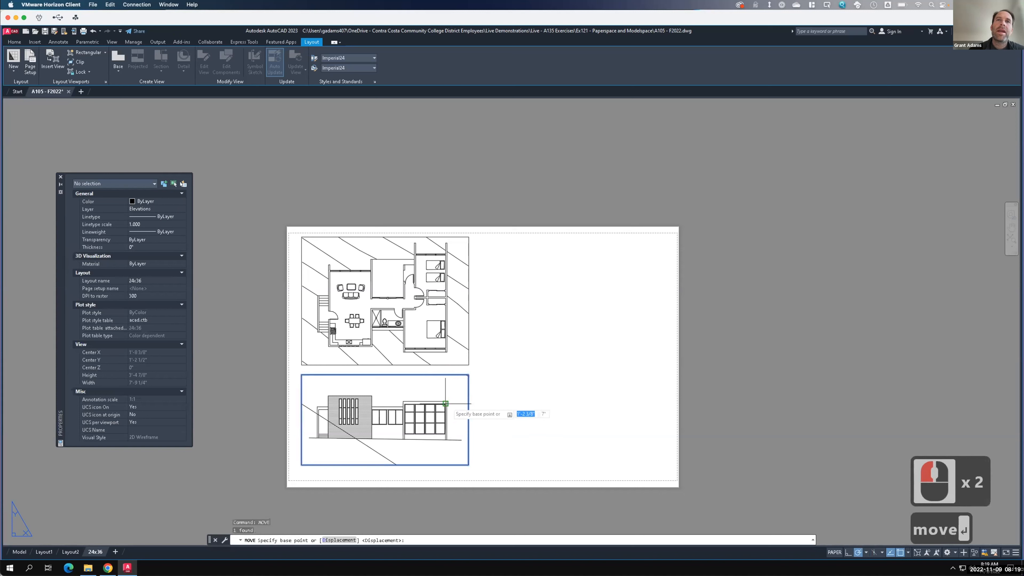
pyautogui.click(446, 403)
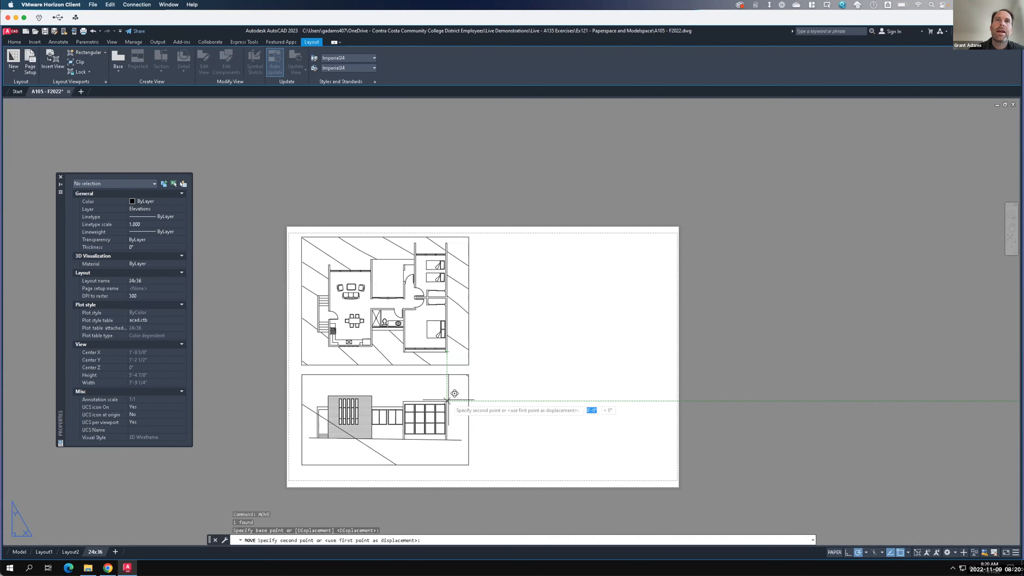
pyautogui.click(447, 400)
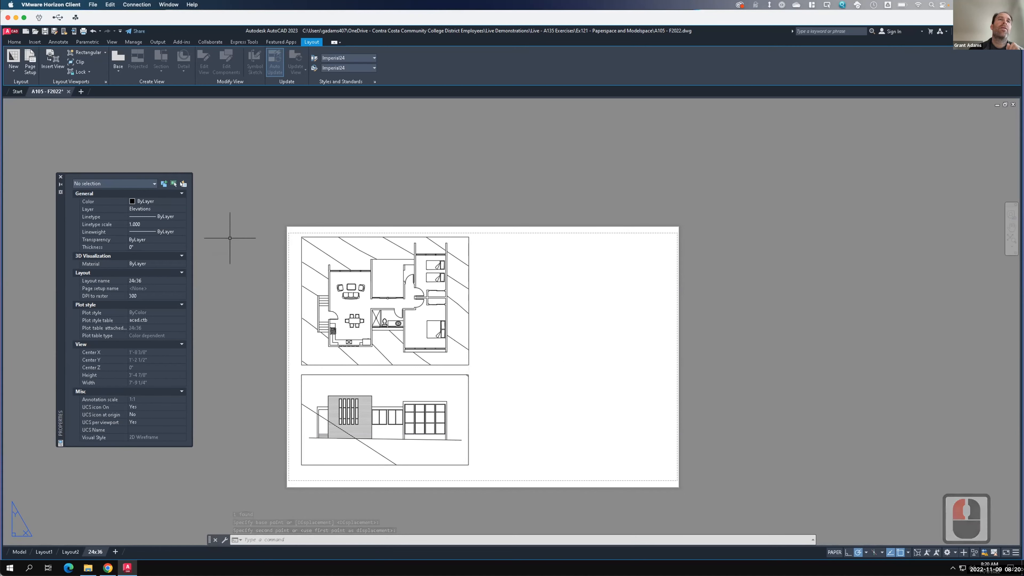
# - Draw a vertical ray from the floor plan's right wall down through the elevation viewport as an alignment guide
pyautogui.write('ray')
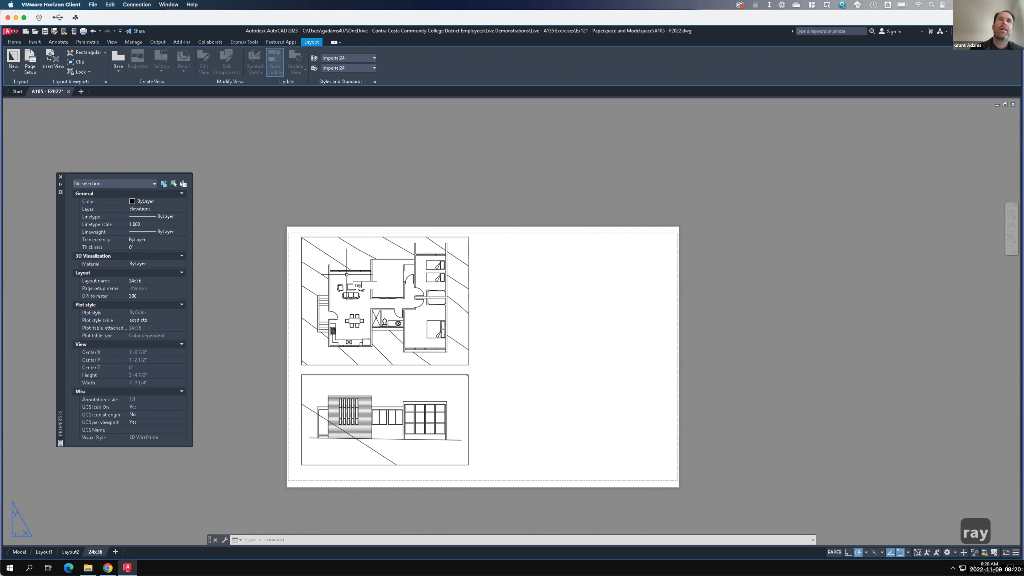
pyautogui.press('Return')
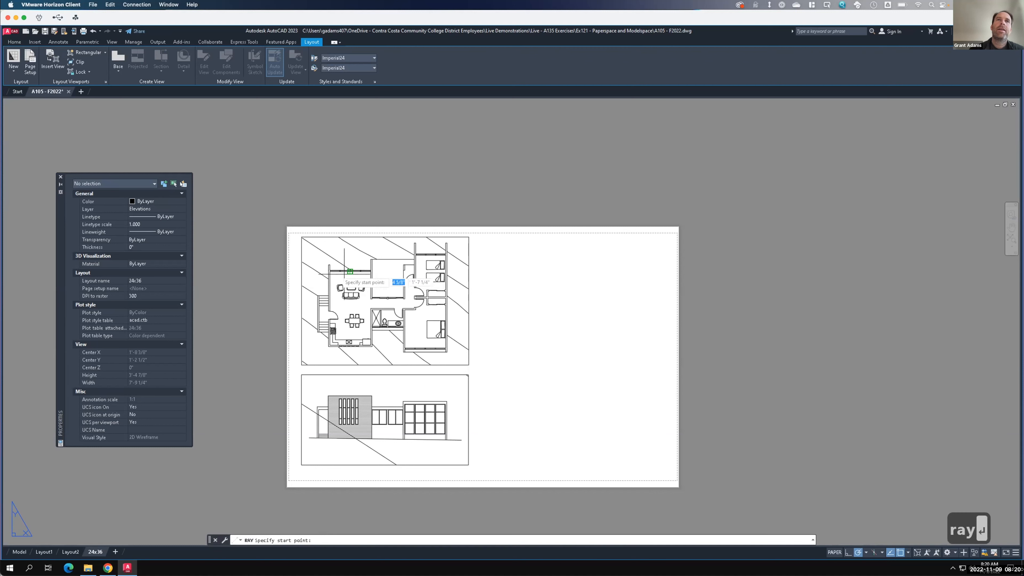
pyautogui.click(447, 353)
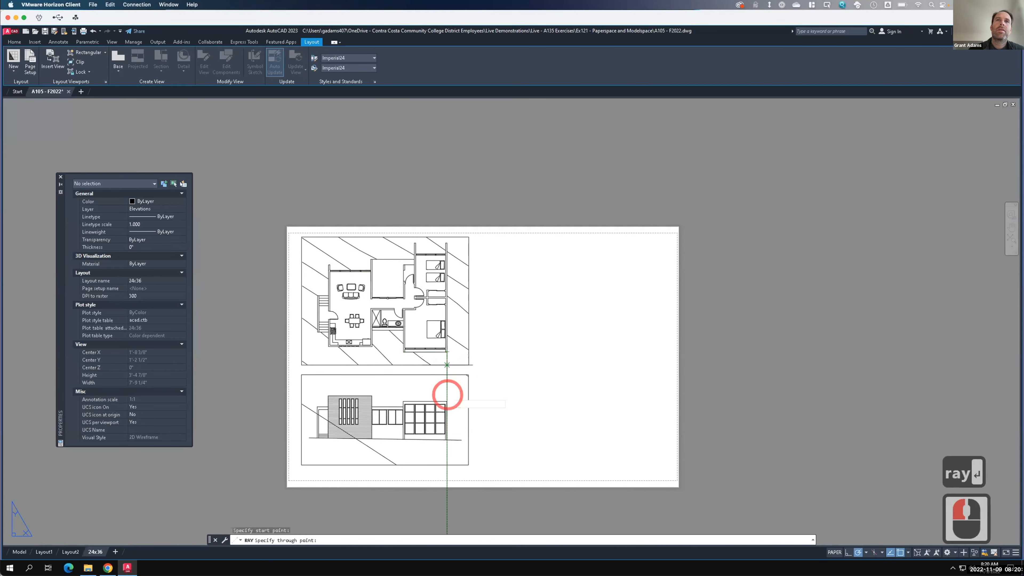
pyautogui.click(447, 393)
pyautogui.press('Return')
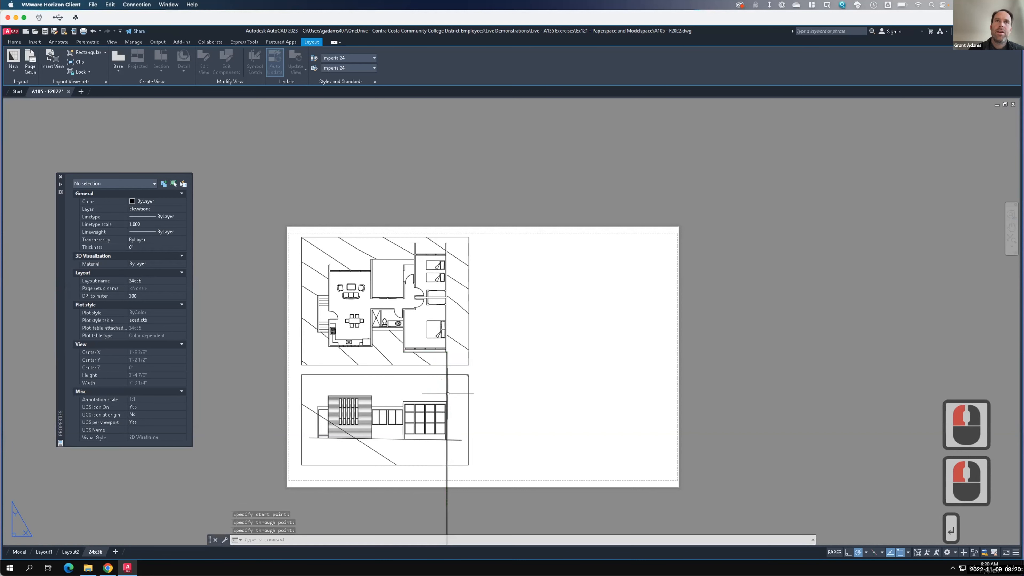
# - Move the elevation viewport so its edge snaps precisely onto the vertical alignment ray
pyautogui.scroll(4, 438, 425)
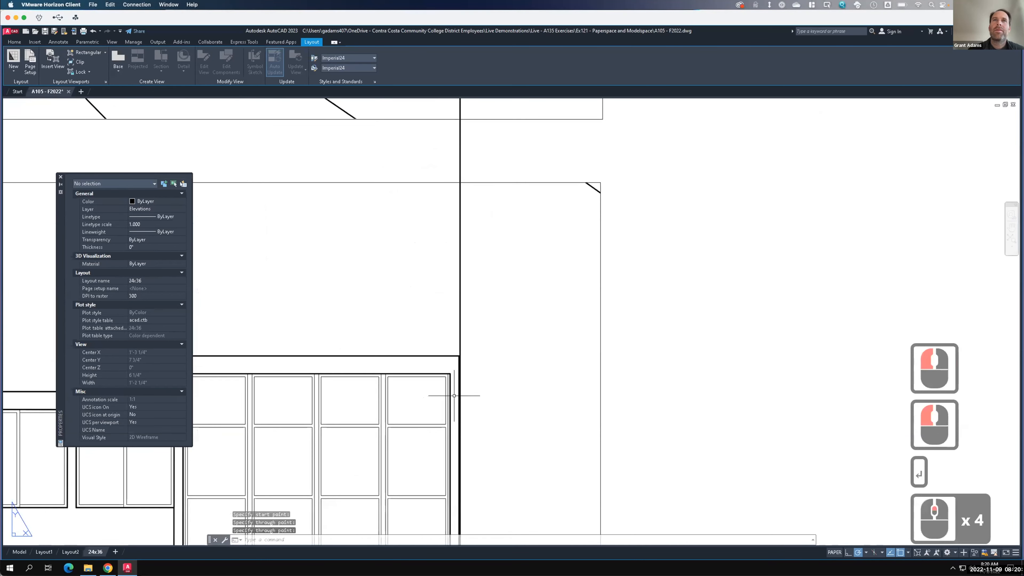
pyautogui.click(609, 399)
pyautogui.click(556, 371)
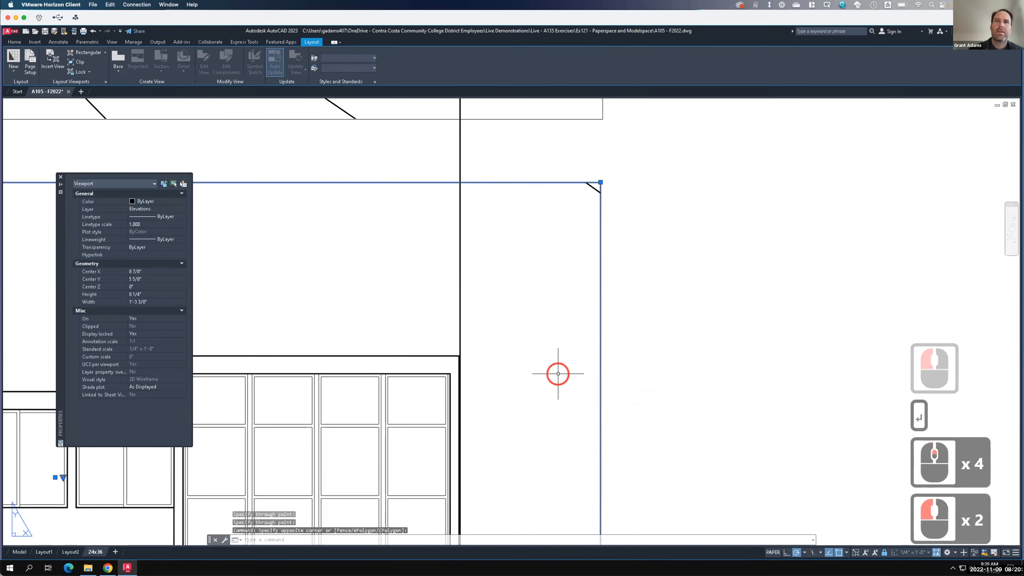
pyautogui.write('move')
pyautogui.press('Return')
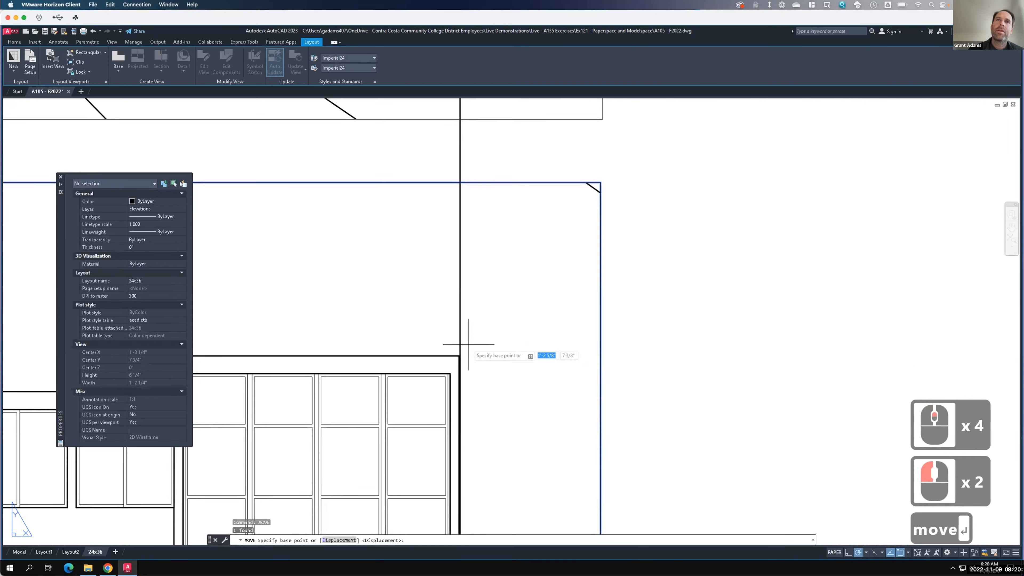
pyautogui.click(459, 355)
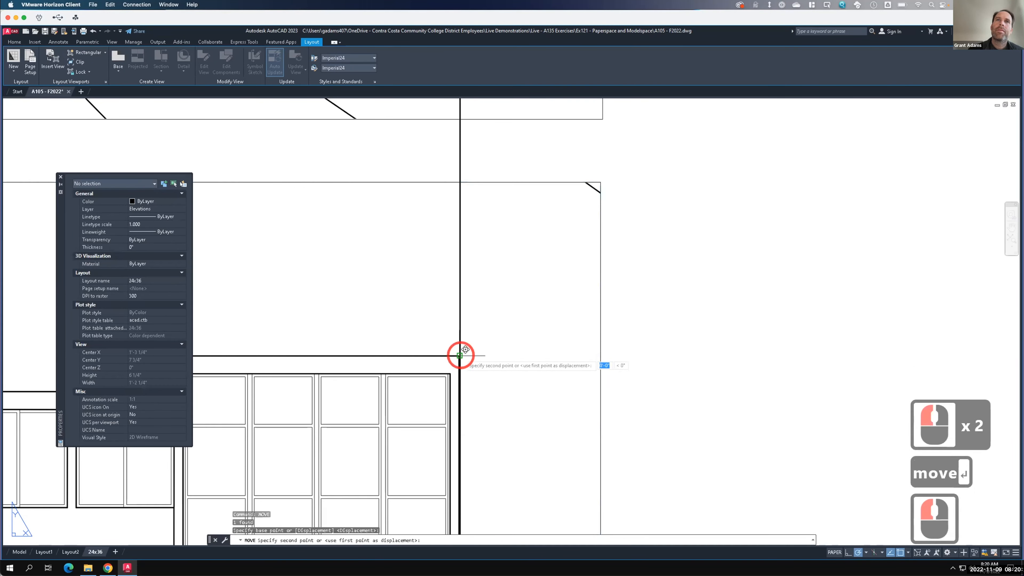
pyautogui.scroll(2, 467, 349)
pyautogui.scroll(7, 467, 349)
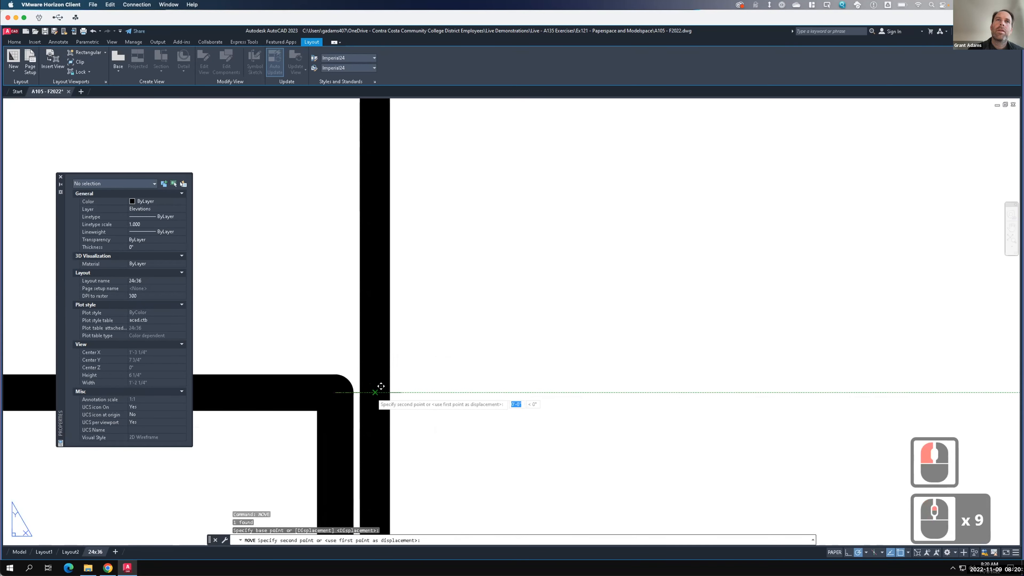
pyautogui.click(371, 393)
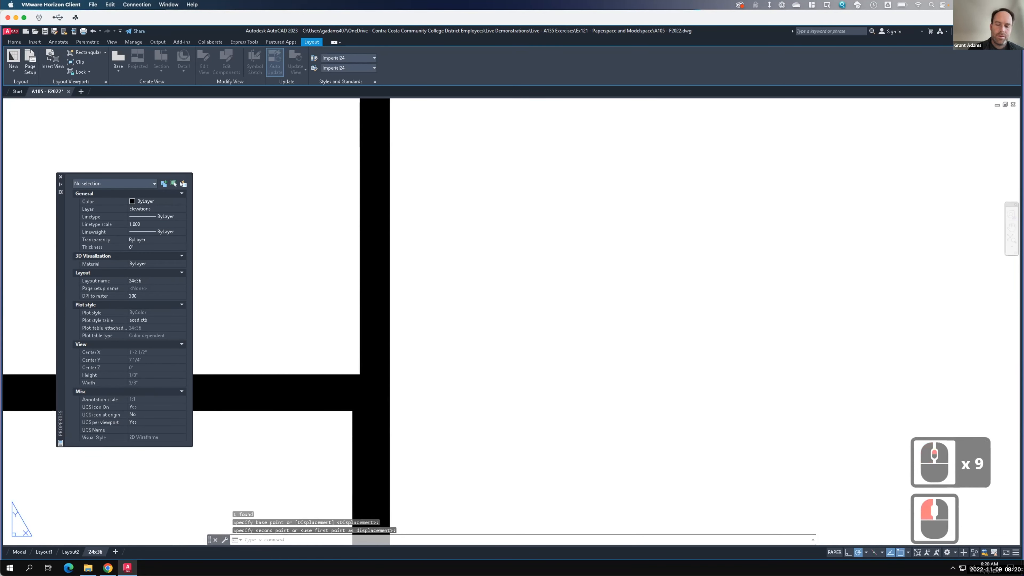
pyautogui.write('move')
pyautogui.press('Return')
pyautogui.write('p')
pyautogui.press('Return')
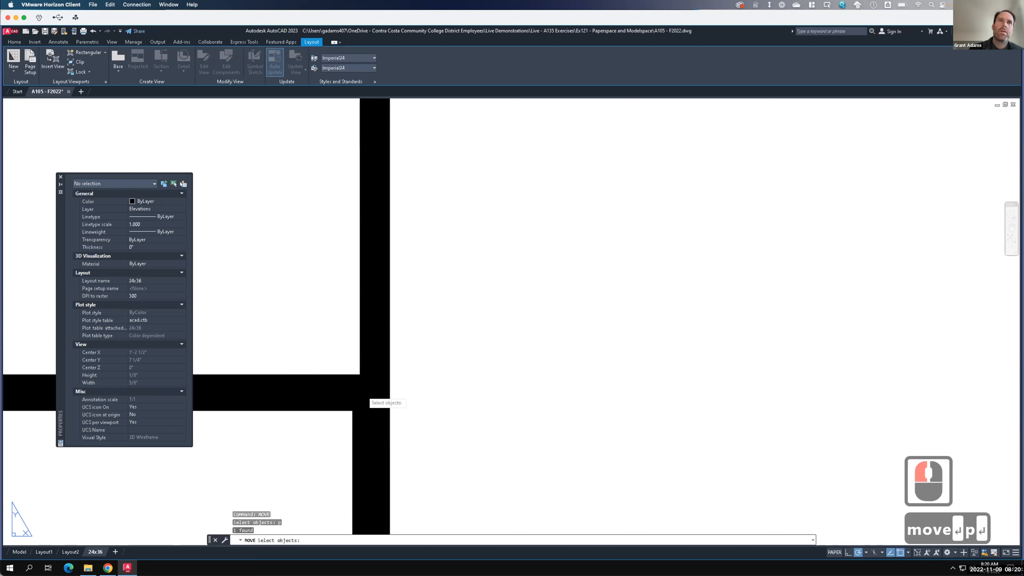
pyautogui.press('Escape')
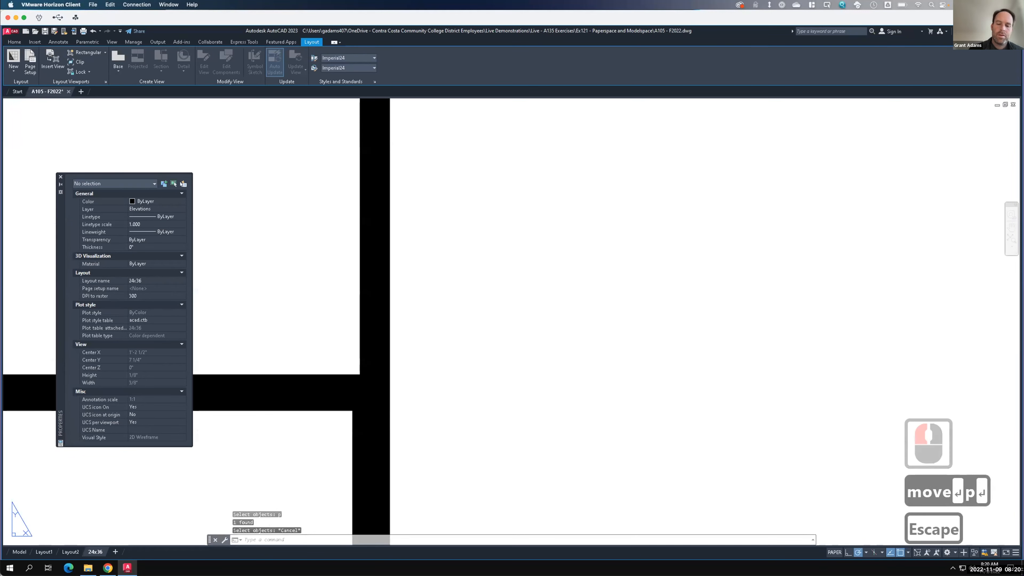
pyautogui.write('move')
pyautogui.press('Return')
pyautogui.write('p')
pyautogui.press('Return')
pyautogui.press('Return')
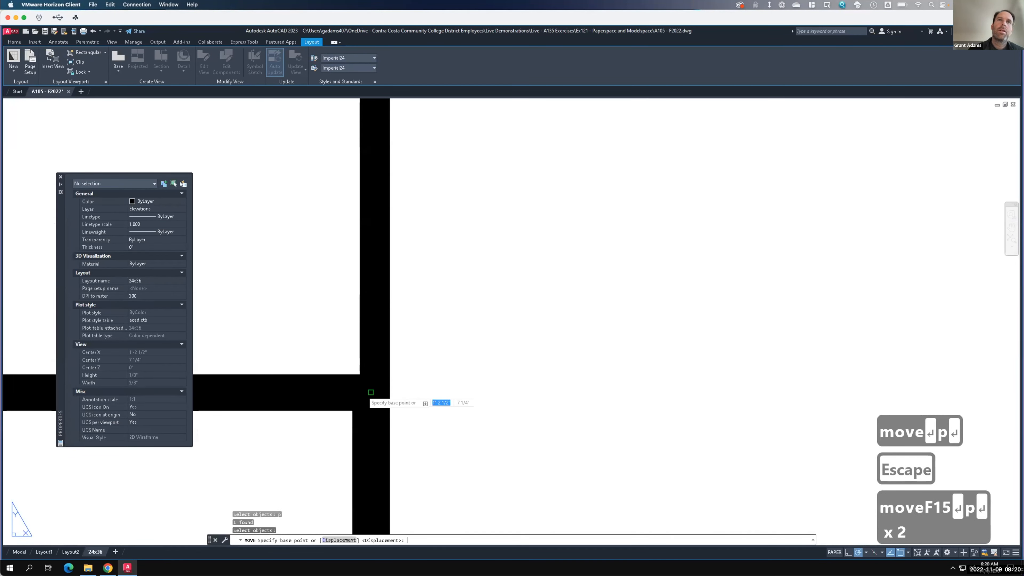
pyautogui.click(370, 392)
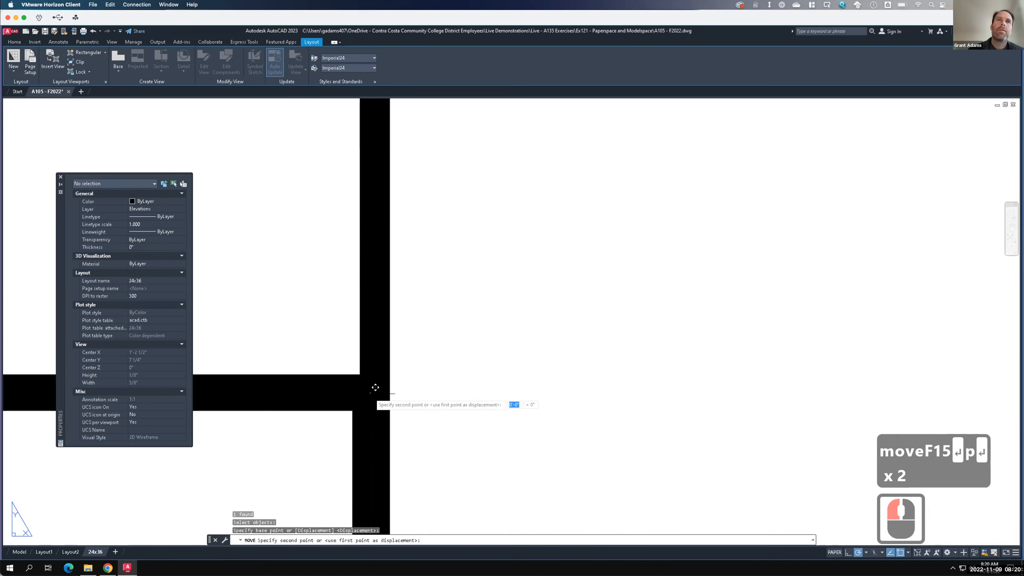
pyautogui.press('Escape')
# - Select the vertical alignment ray and erase it
pyautogui.scroll(-10, 374, 387)
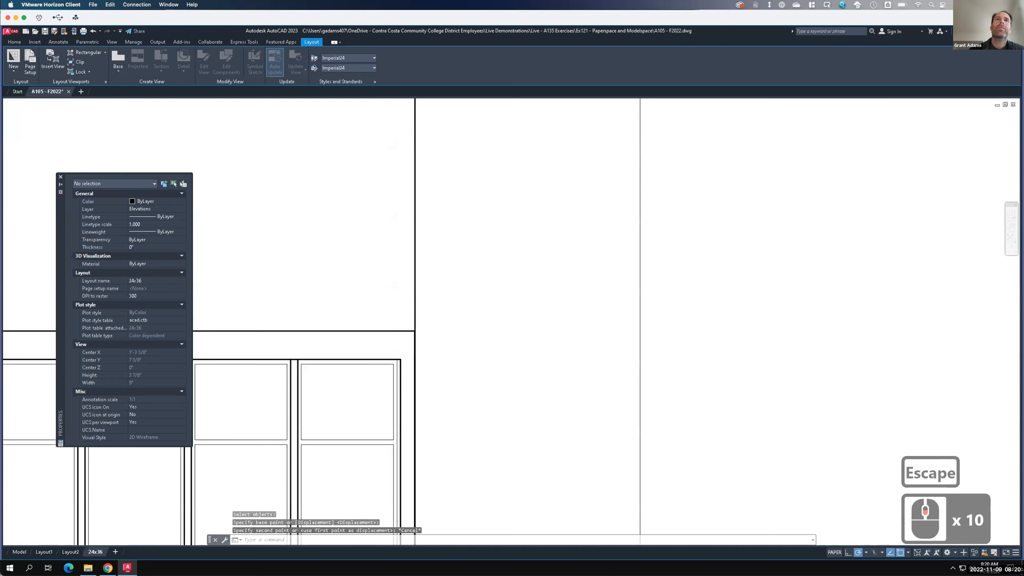
pyautogui.scroll(-2, 471, 297)
pyautogui.click(415, 293)
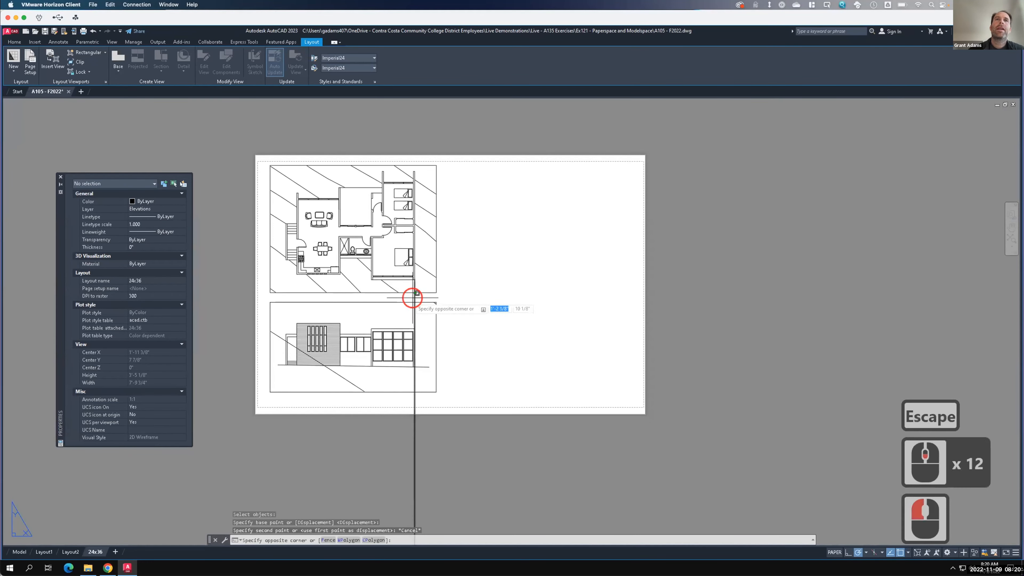
pyautogui.click(405, 298)
pyautogui.write('erase')
pyautogui.press('Return')
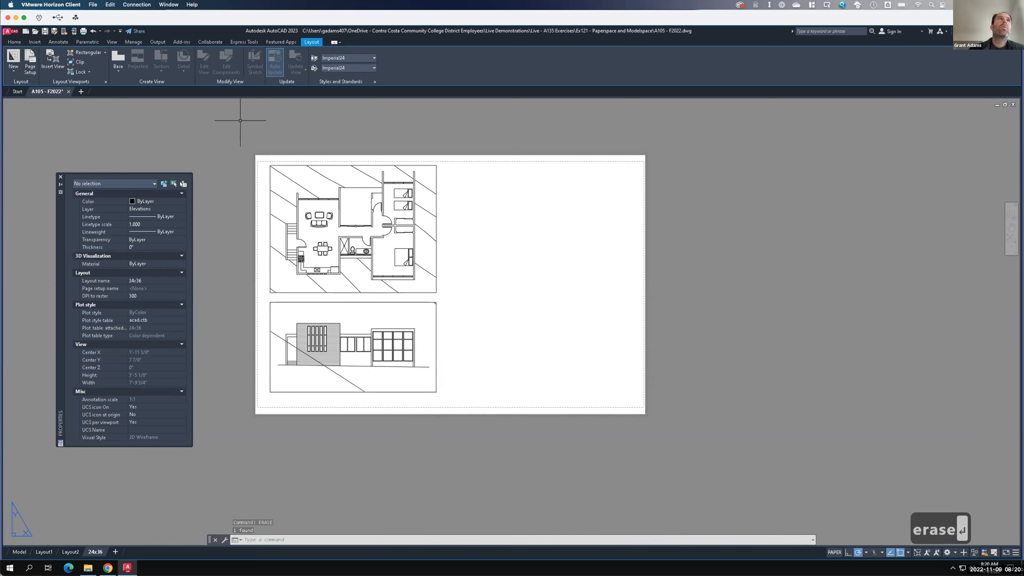
# - Create a new rectangular viewport in the empty area to the right of the floor plan
pyautogui.click(80, 54)
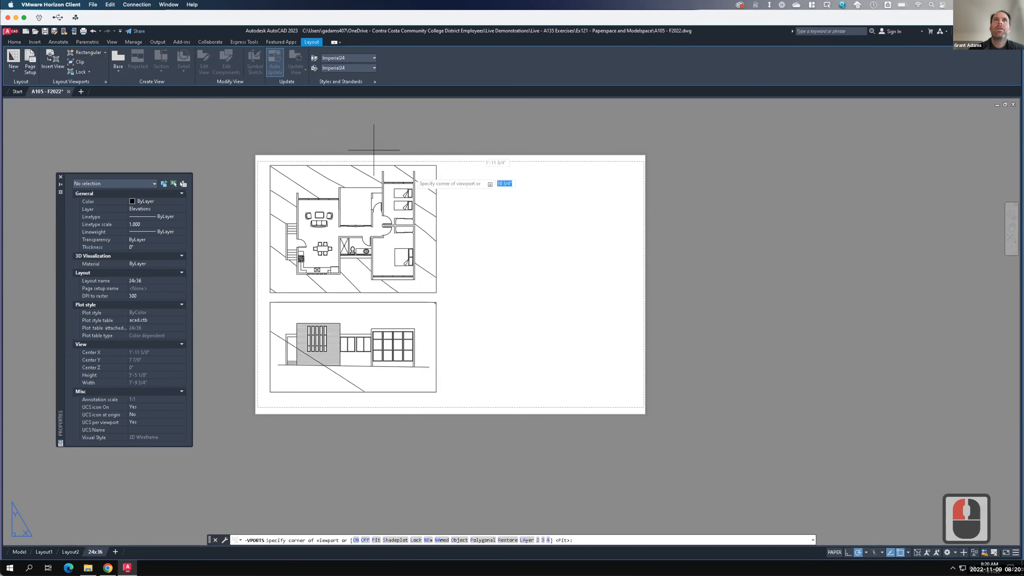
pyautogui.click(462, 167)
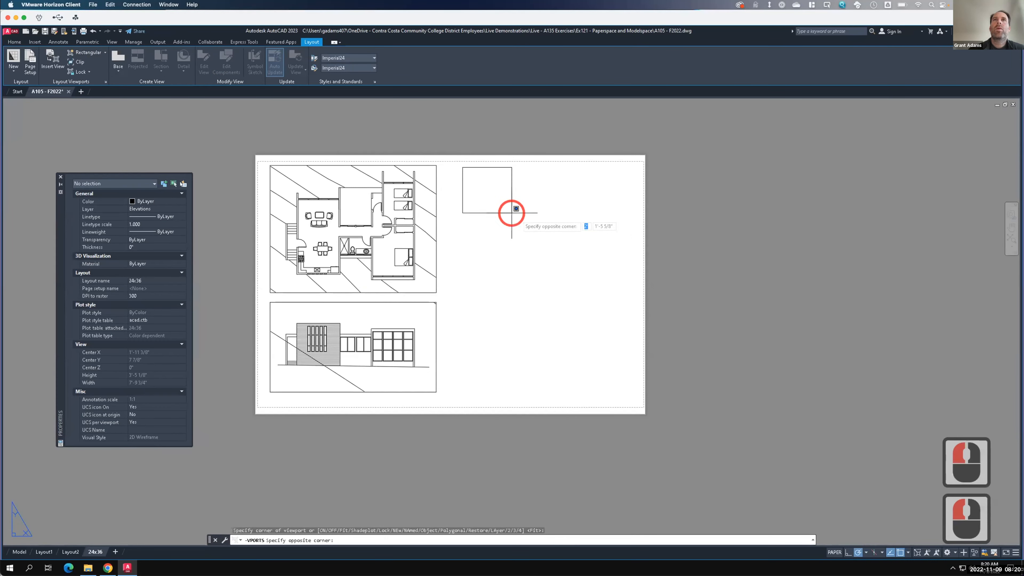
pyautogui.click(601, 238)
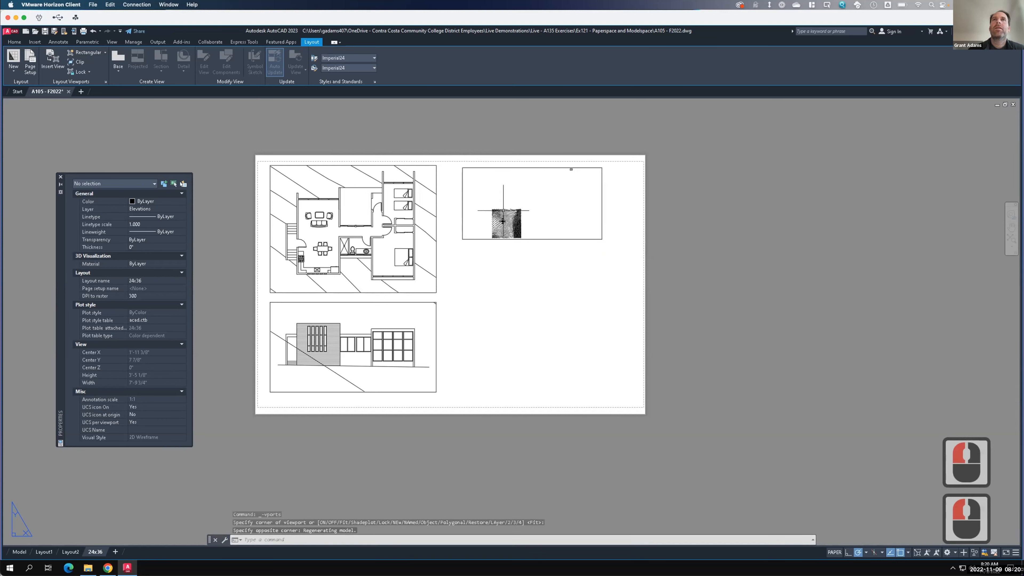
# - Zoom the model inside the new viewport to show part of the building, then return to paper space
pyautogui.doubleClick(504, 217)
pyautogui.scroll(3, 498, 222)
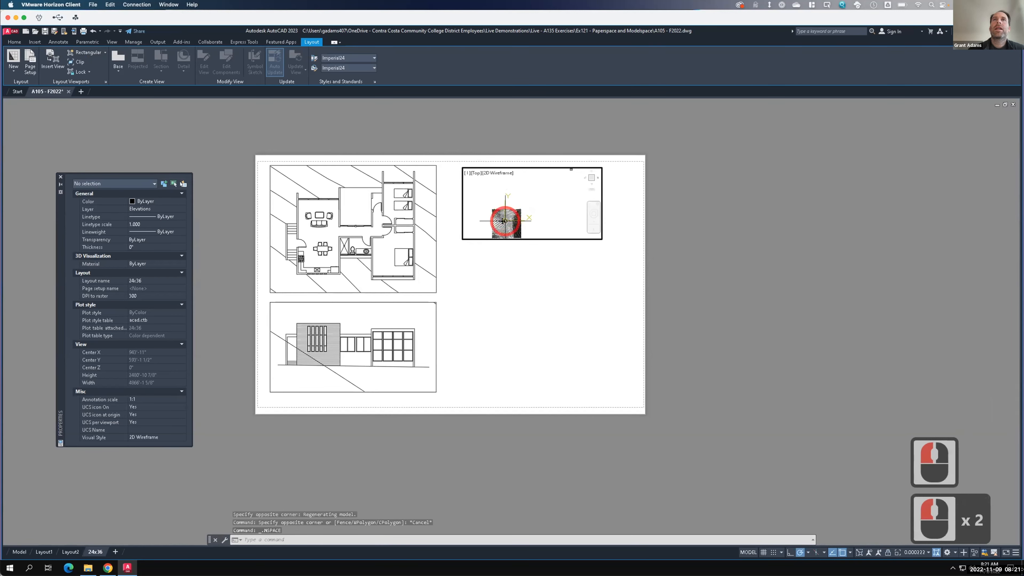
pyautogui.scroll(2, 497, 221)
pyautogui.scroll(3, 497, 232)
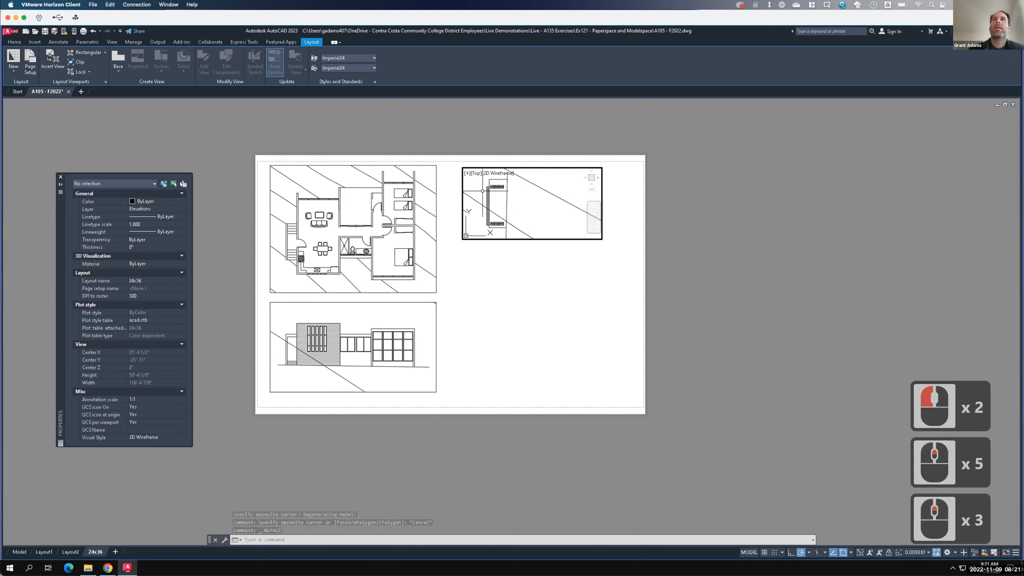
pyautogui.scroll(1, 483, 191)
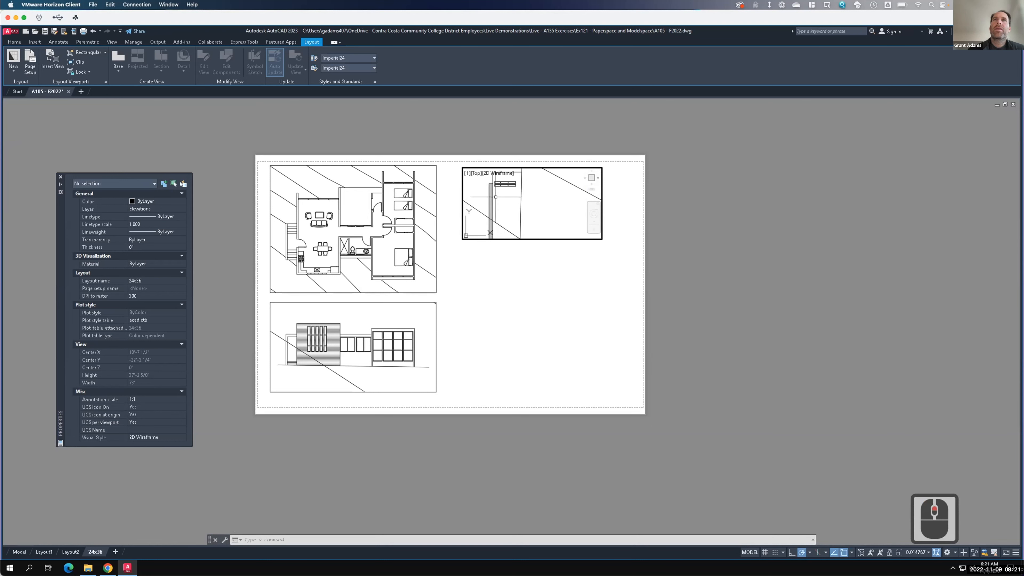
pyautogui.doubleClick(521, 261)
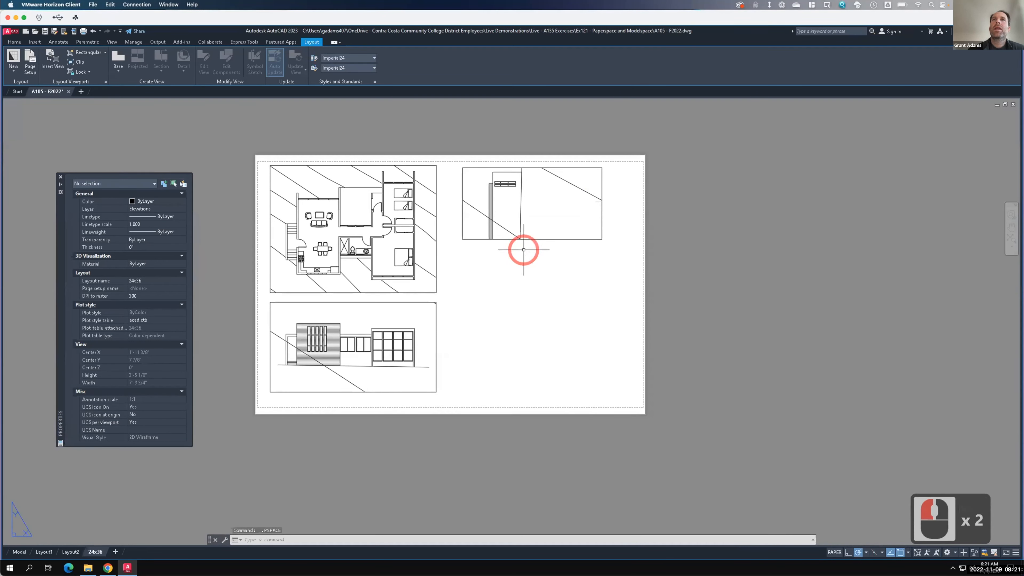
# - Rotate the new viewport 90 degrees clockwise about its lower-right corner
pyautogui.click(525, 212)
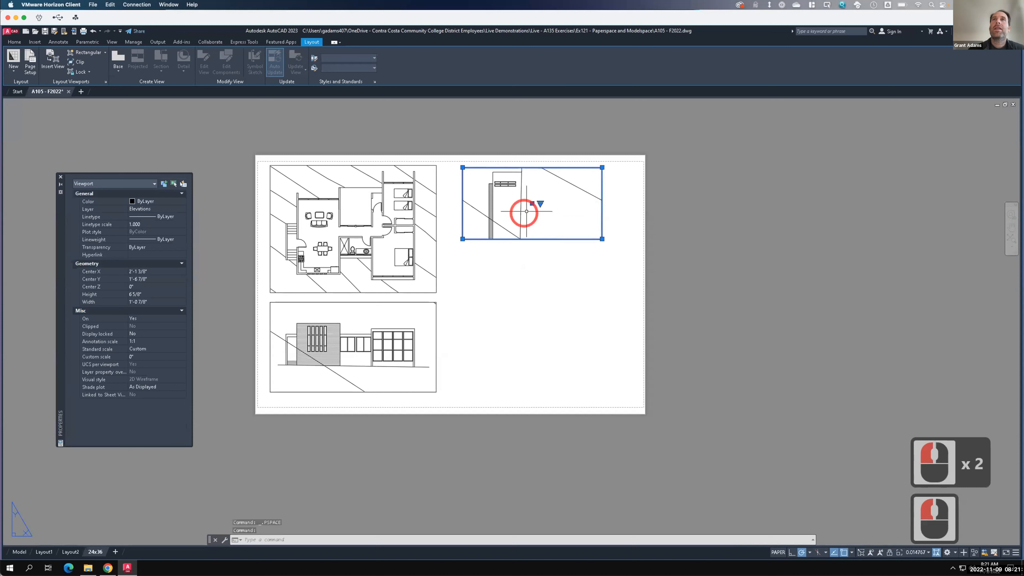
pyautogui.write('rotate')
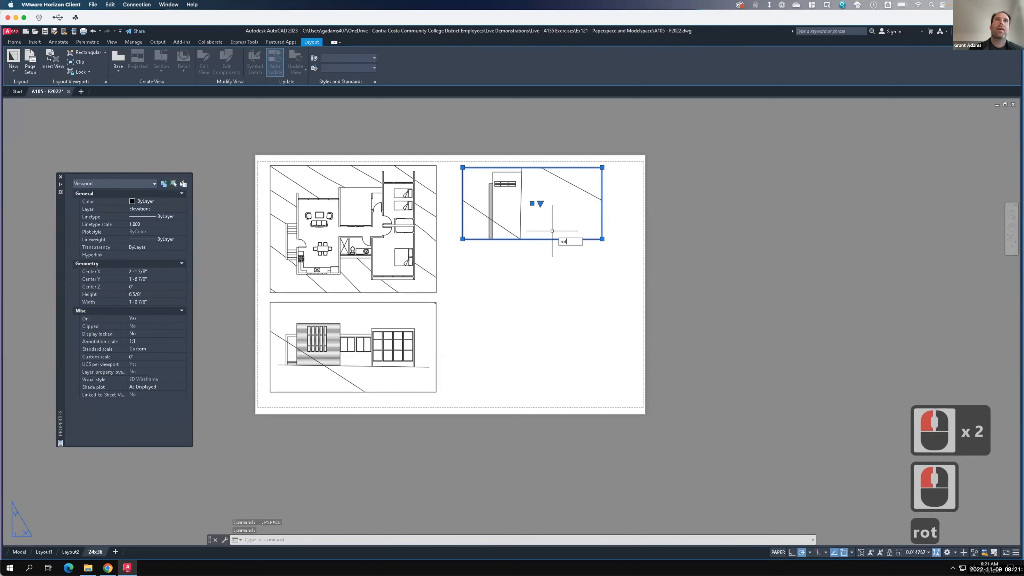
pyautogui.press('Return')
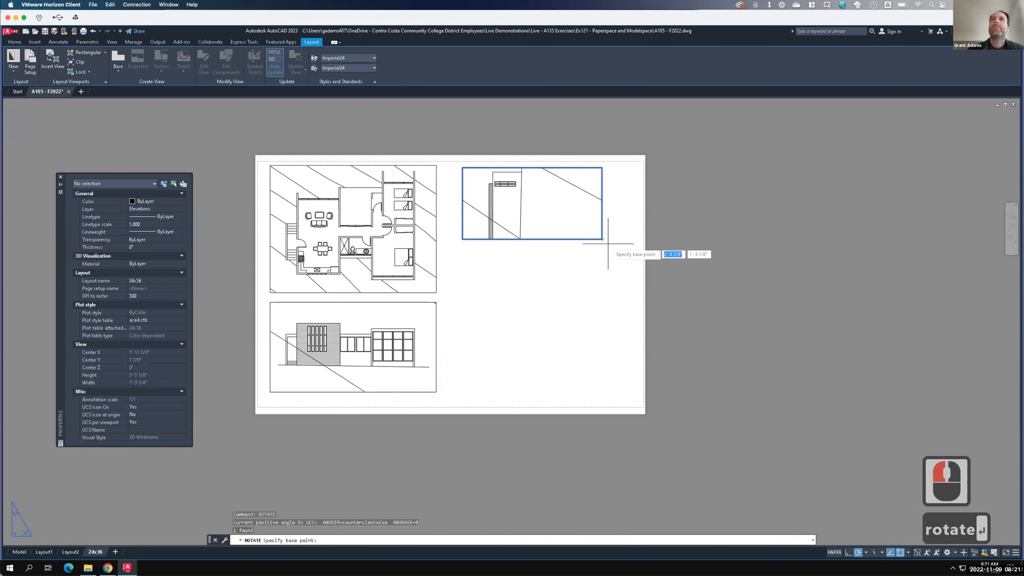
pyautogui.click(602, 239)
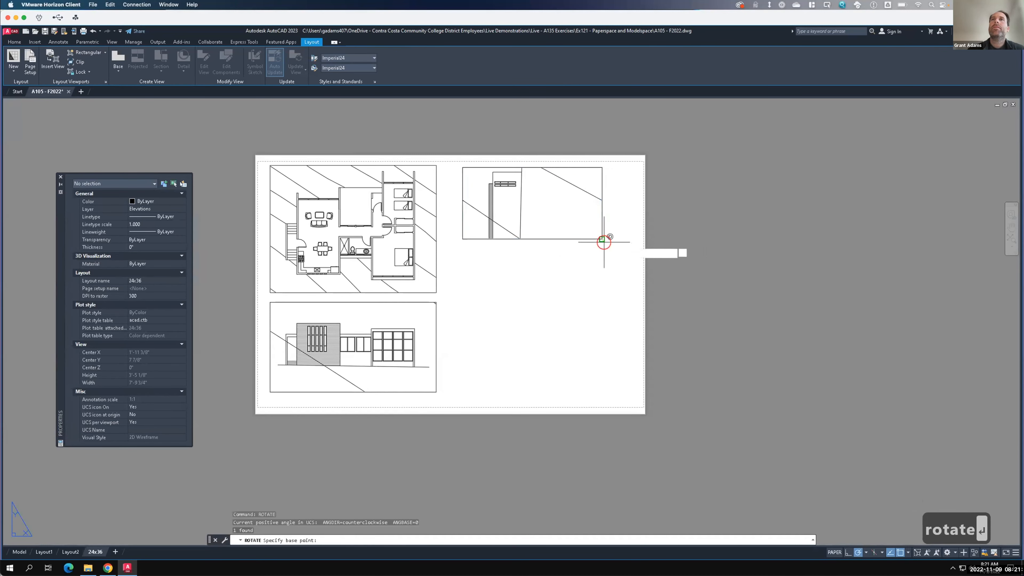
pyautogui.click(602, 280)
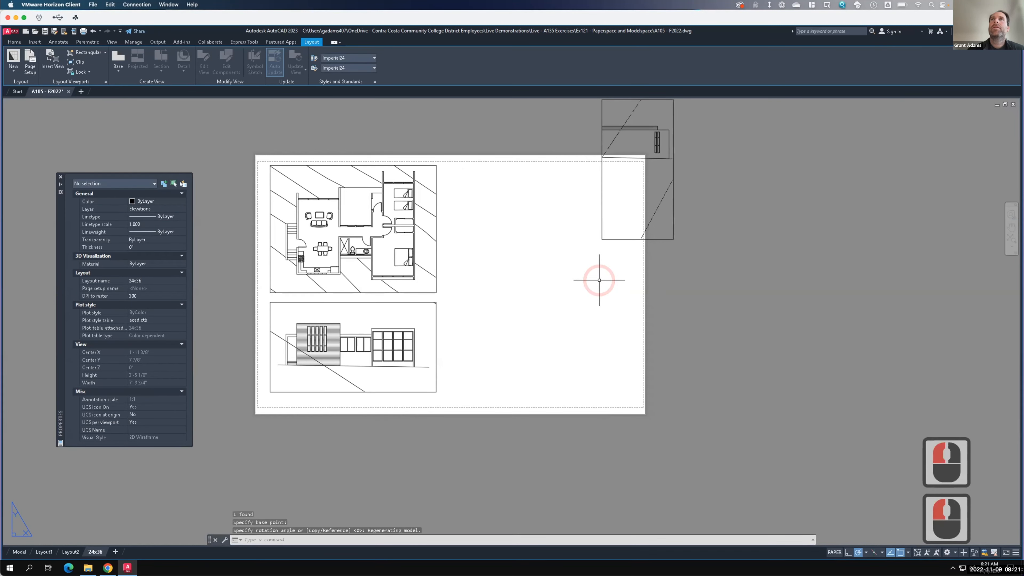
# - Stretch the rotated viewport's corner grips outward to widen it
pyautogui.scroll(-2, 615, 253)
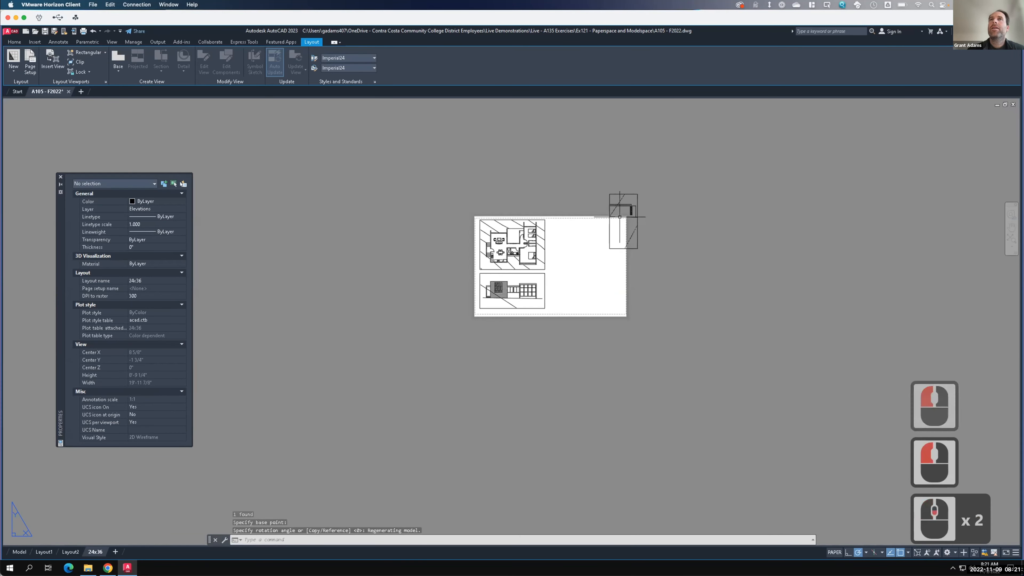
pyautogui.click(604, 226)
pyautogui.click(613, 201)
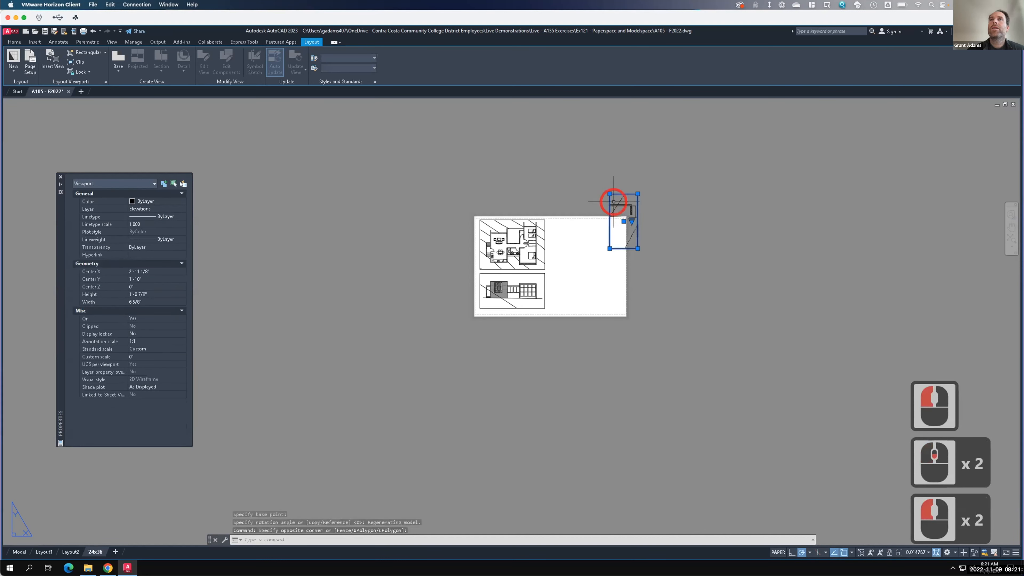
pyautogui.click(609, 194)
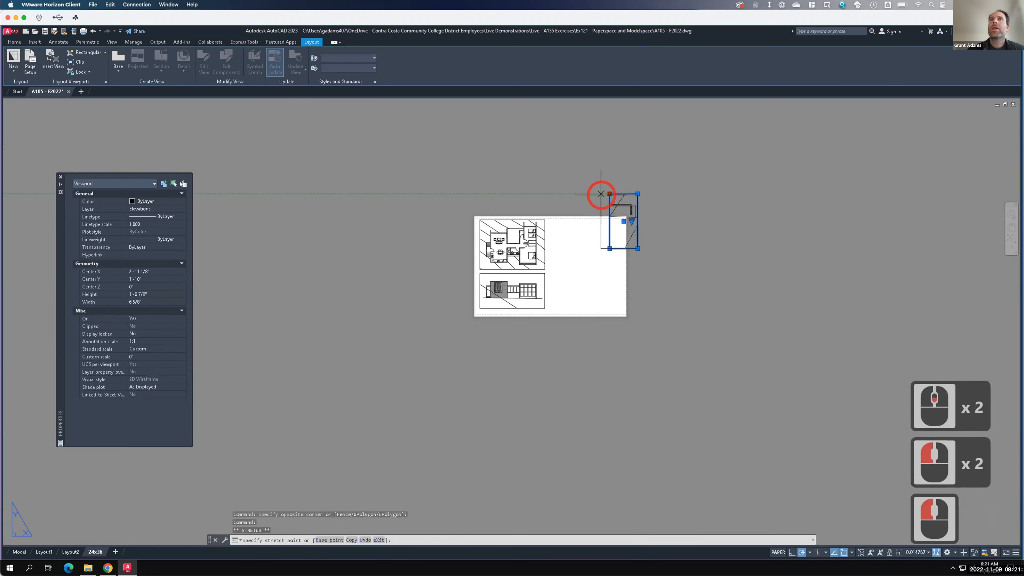
pyautogui.click(589, 193)
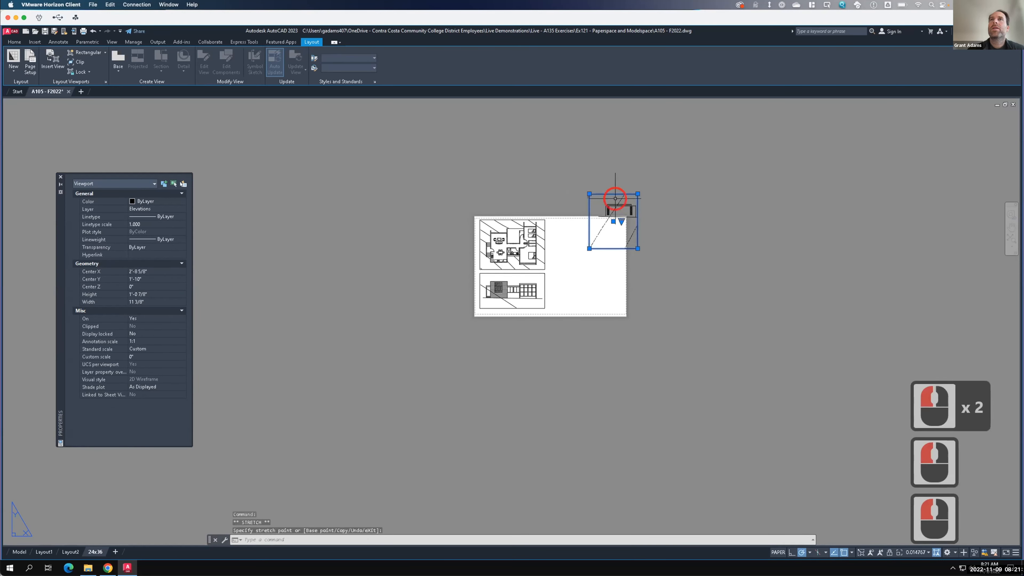
pyautogui.click(637, 248)
pyautogui.click(647, 248)
# - Stretch the viewport's bottom-right corner upward to make it shorter
pyautogui.scroll(4, 645, 189)
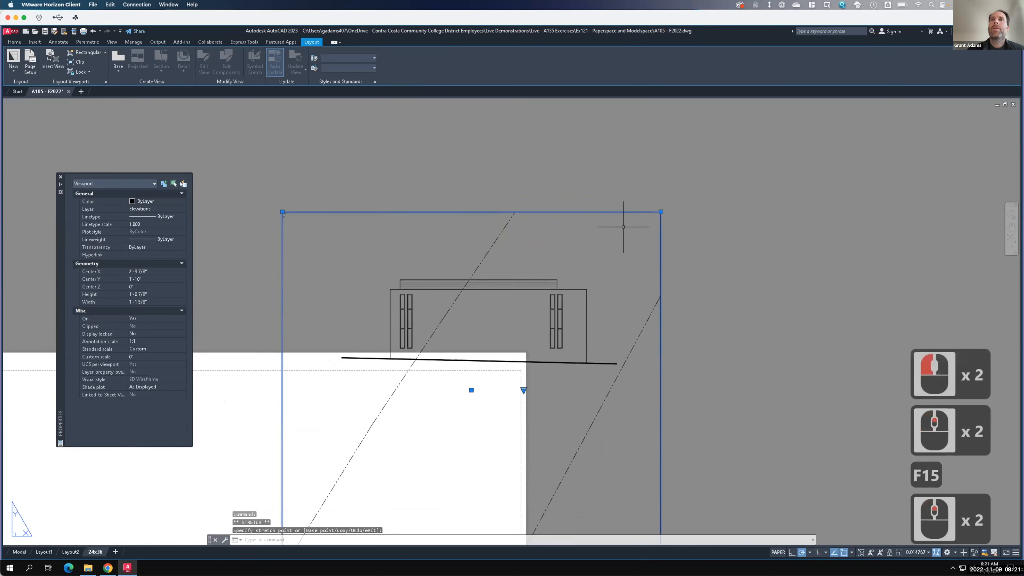
pyautogui.scroll(-4, 631, 370)
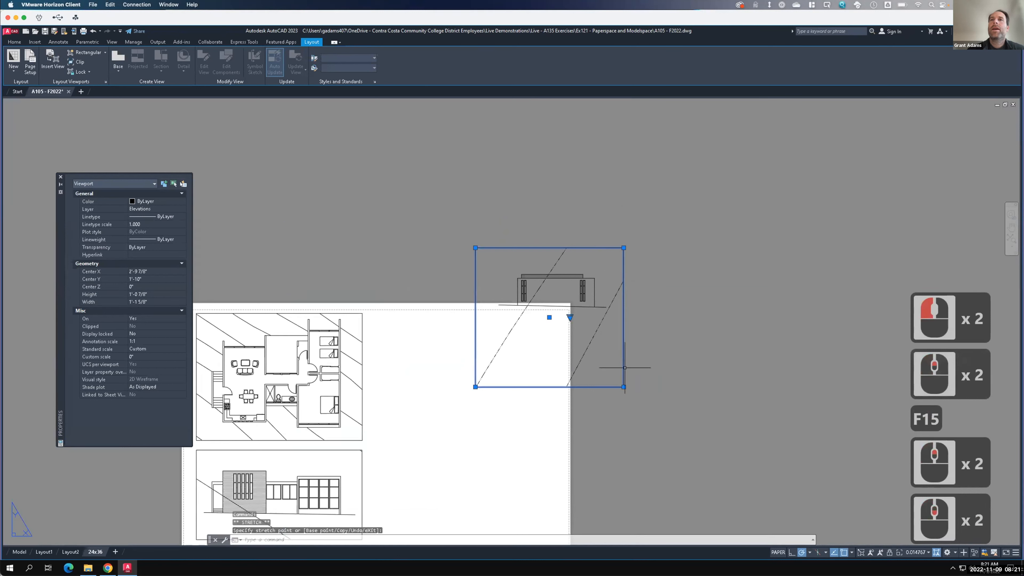
pyautogui.click(623, 386)
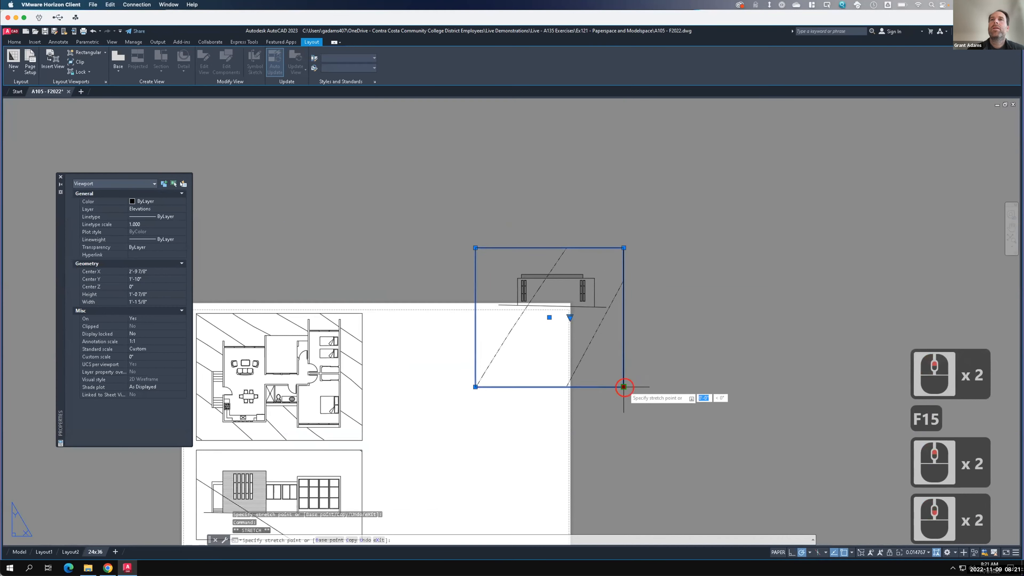
pyautogui.click(624, 318)
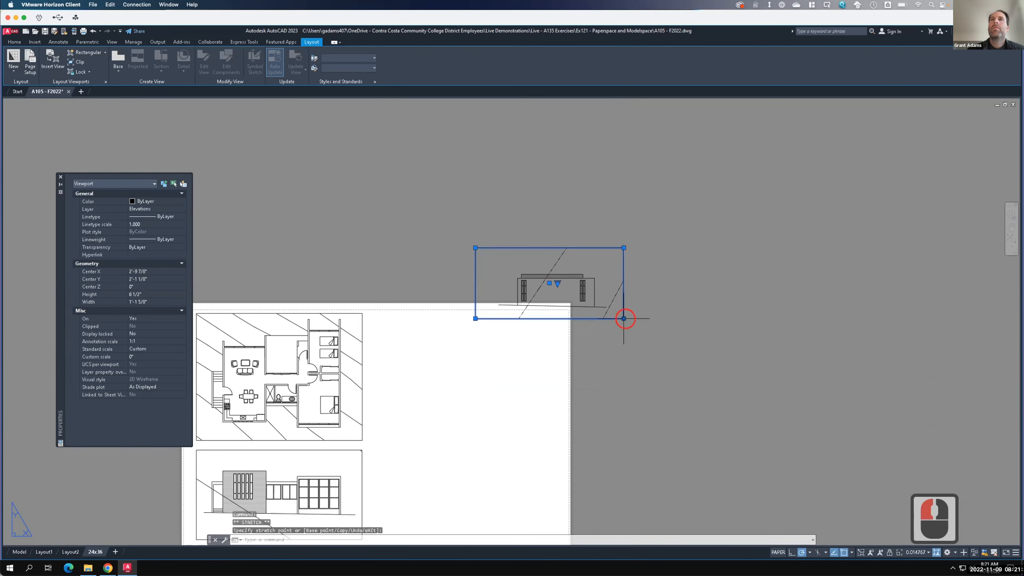
# - Move the rotated viewport down onto the sheet, to the right of the floor plan
pyautogui.write('move')
pyautogui.press('Return')
pyautogui.click(650, 308)
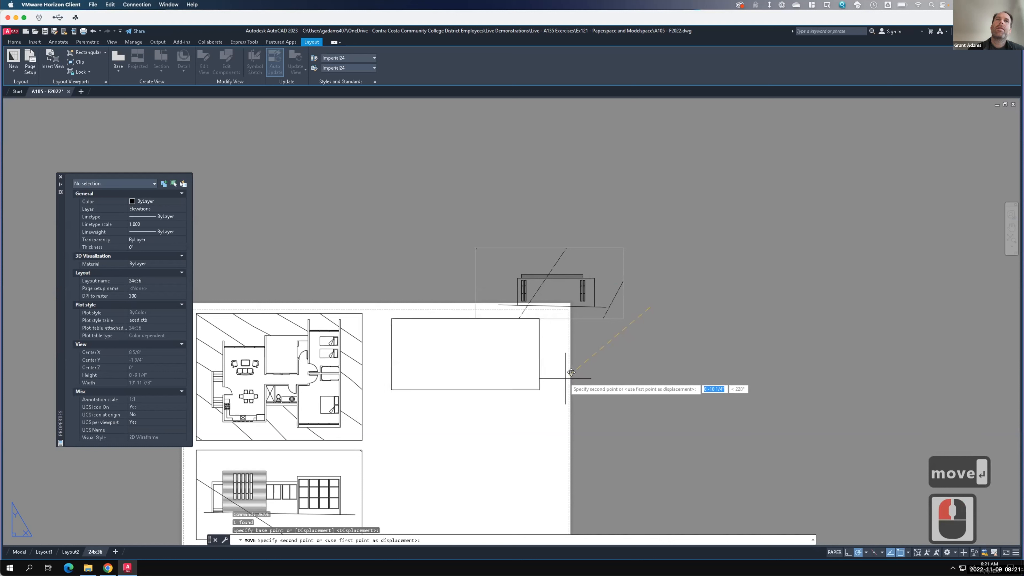
pyautogui.click(565, 377)
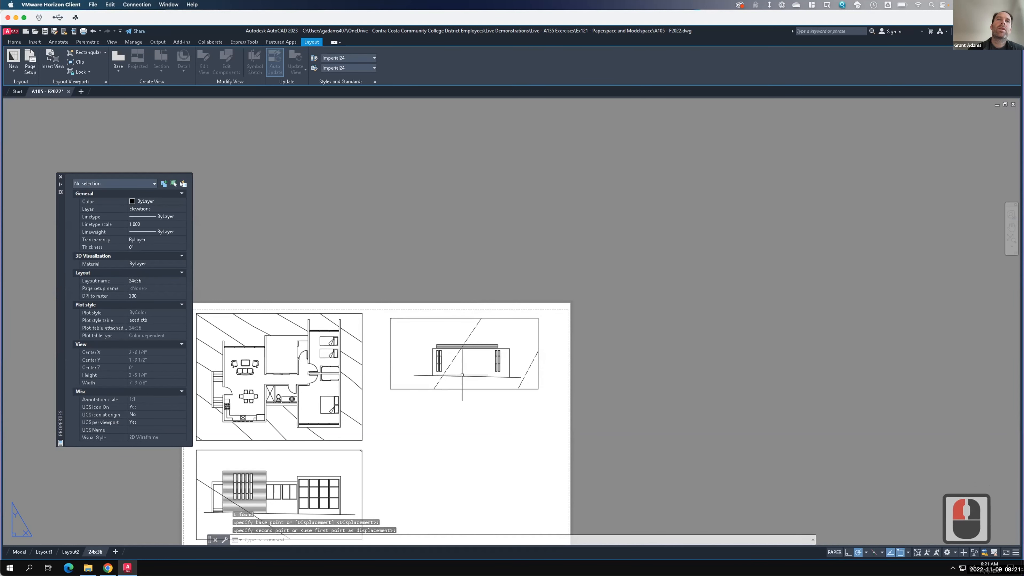
# - Set the rotated elevation viewport's standard scale to 1/4" = 1'-0"
pyautogui.doubleClick(463, 363)
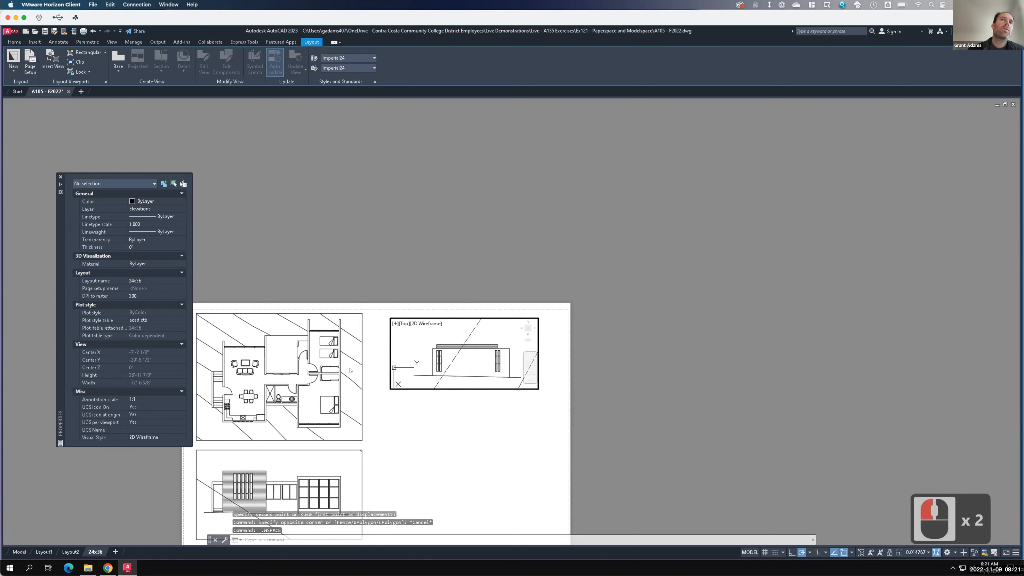
pyautogui.doubleClick(413, 403)
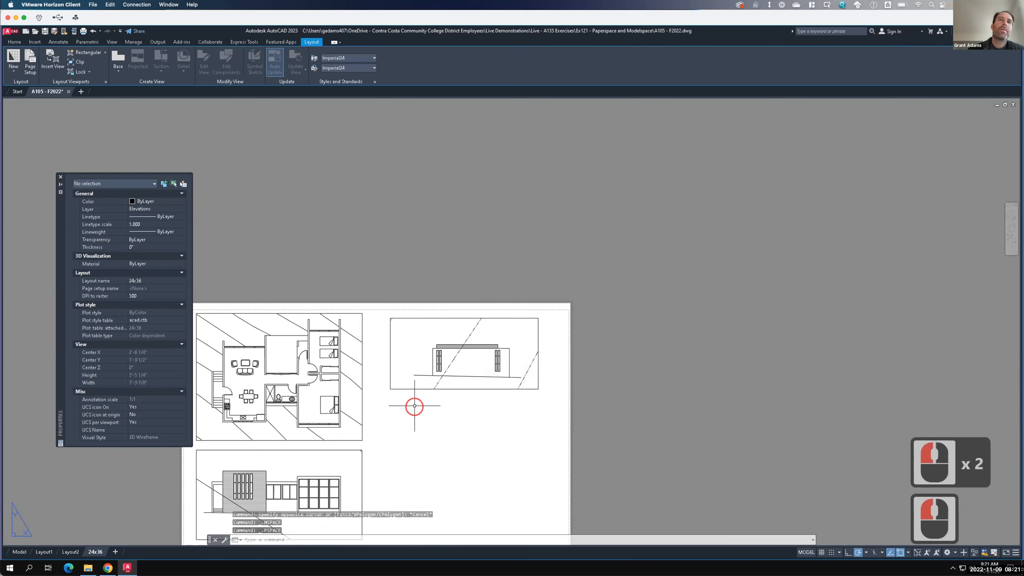
pyautogui.click(413, 388)
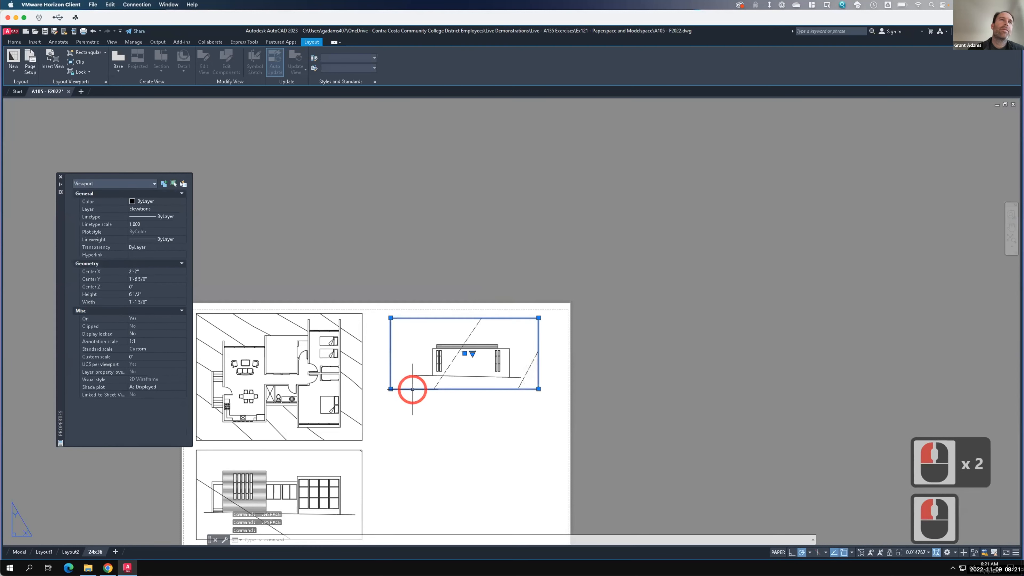
pyautogui.click(144, 349)
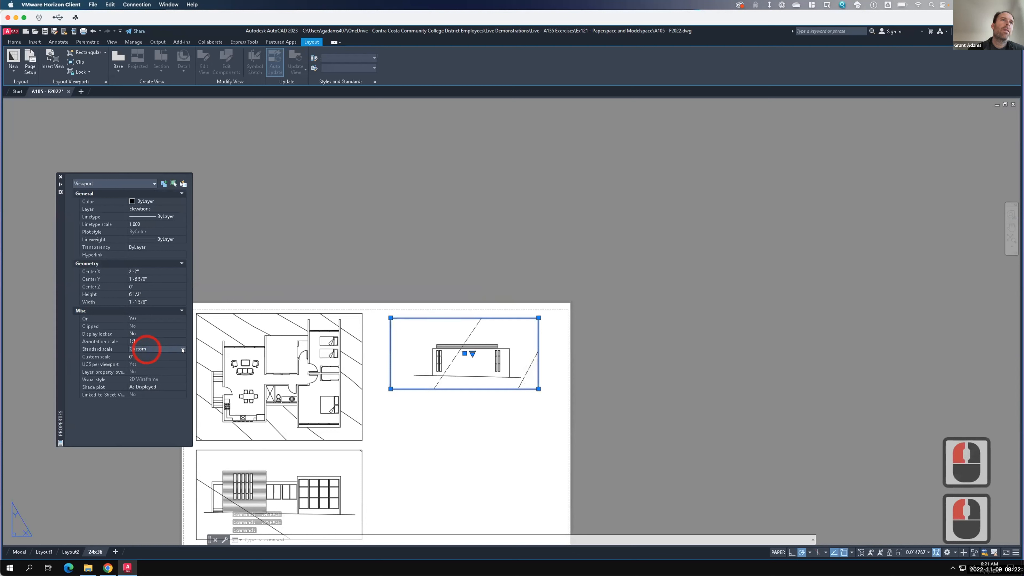
pyautogui.click(183, 350)
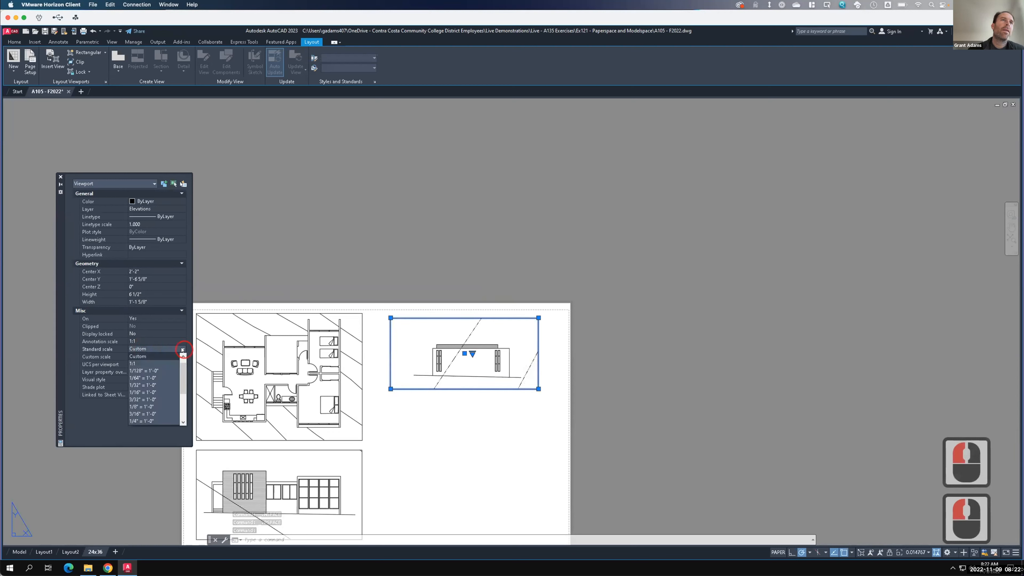
pyautogui.click(143, 421)
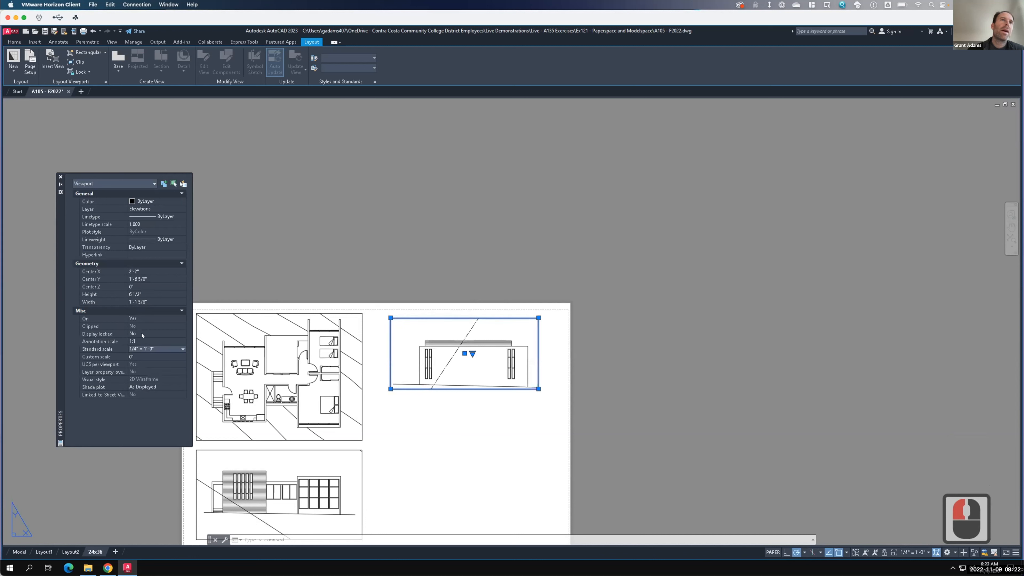
# - Lock the display of the rotated elevation viewport
pyautogui.click(181, 334)
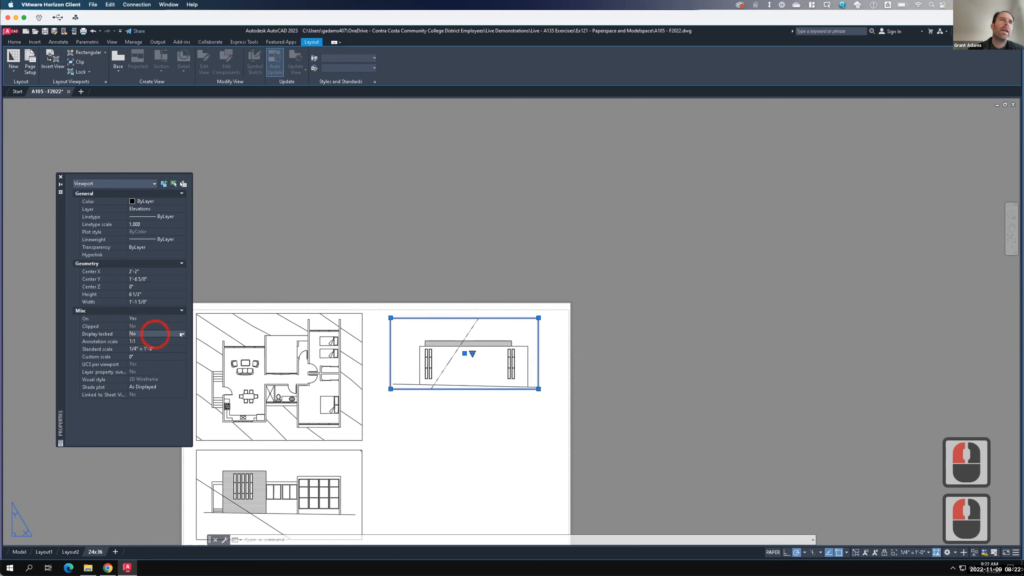
pyautogui.click(181, 334)
pyautogui.click(143, 342)
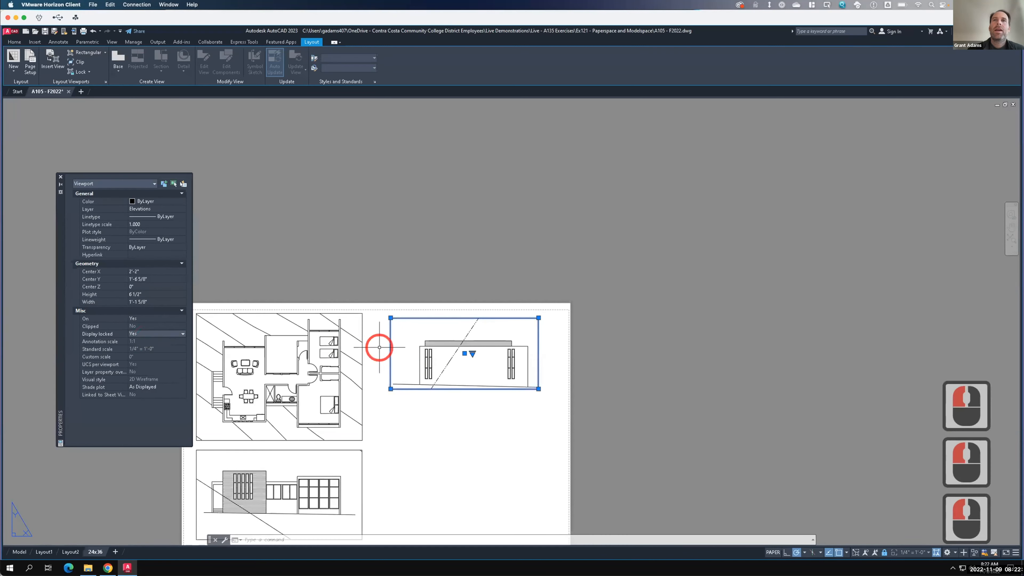
# - Stretch the viewport's bottom-right corner outward and downward to enlarge it
pyautogui.click(538, 388)
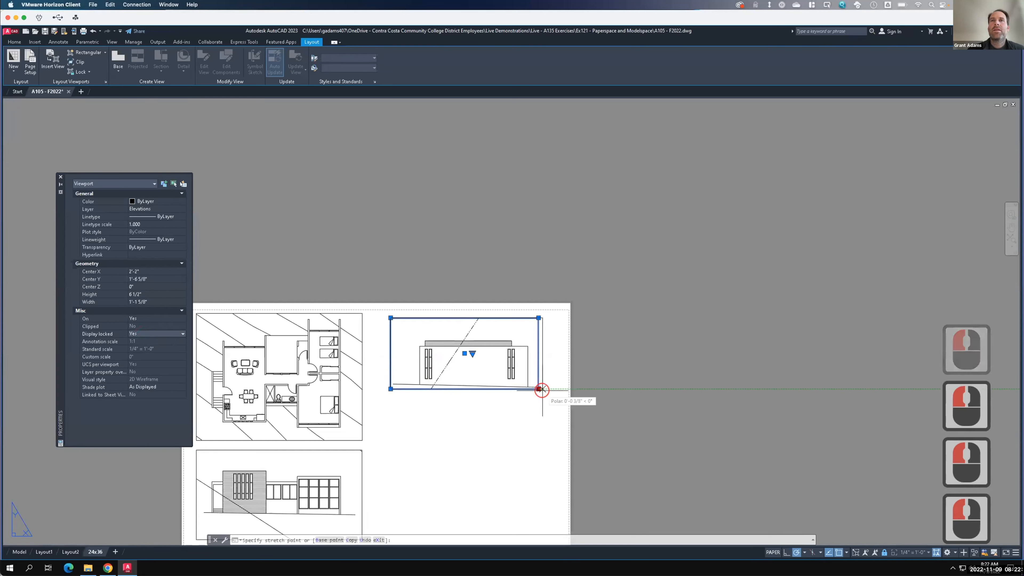
pyautogui.click(550, 393)
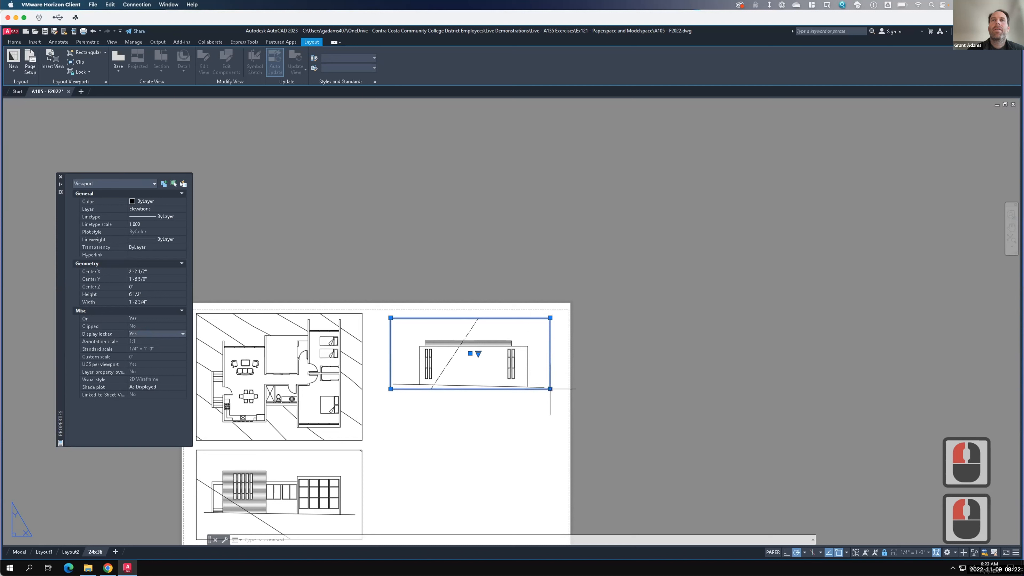
pyautogui.click(550, 389)
pyautogui.click(550, 395)
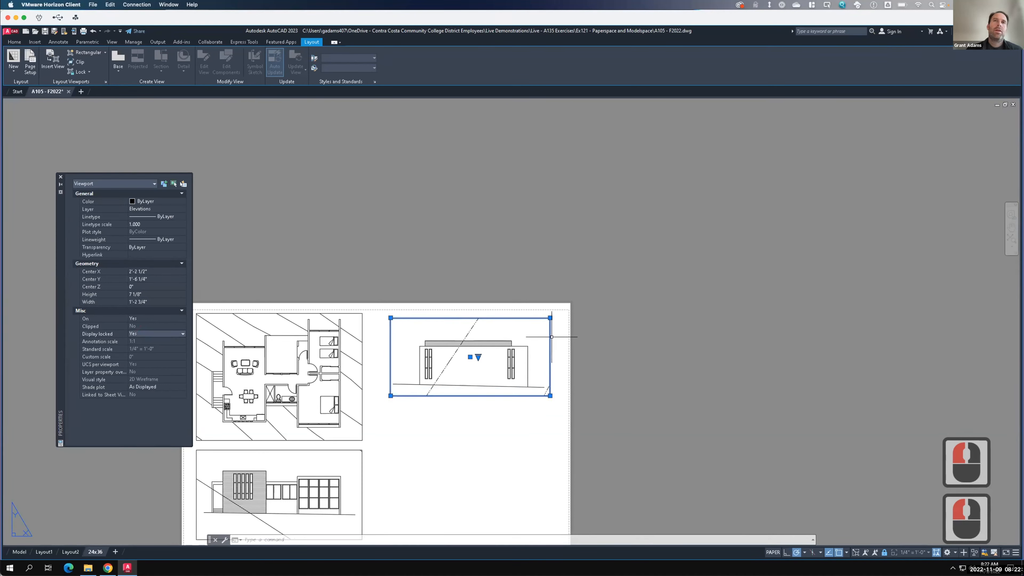
pyautogui.press('Escape')
# - Create a new rectangular viewport below the right elevation viewport, matching its width
pyautogui.scroll(-2, 426, 303)
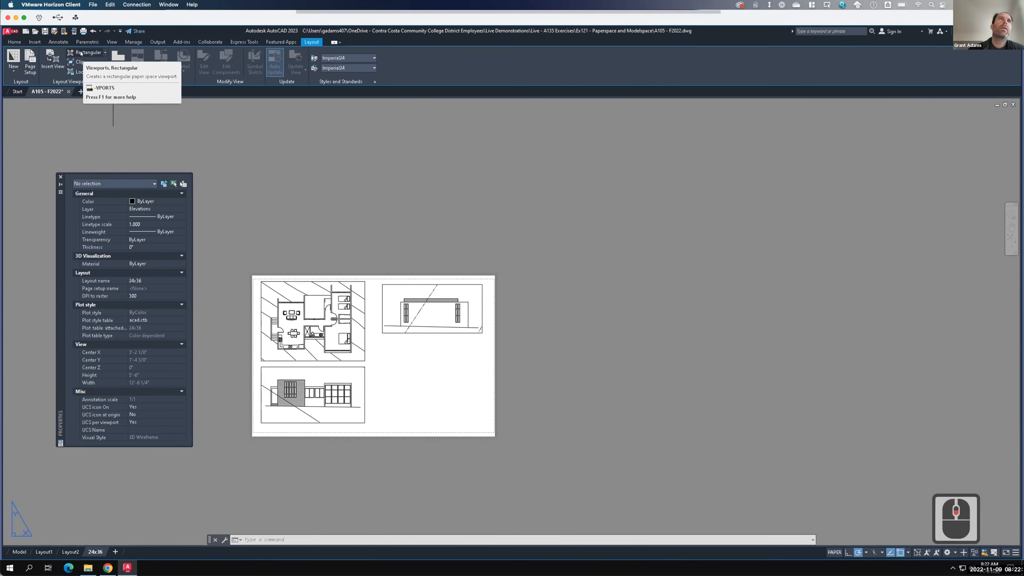
pyautogui.click(81, 53)
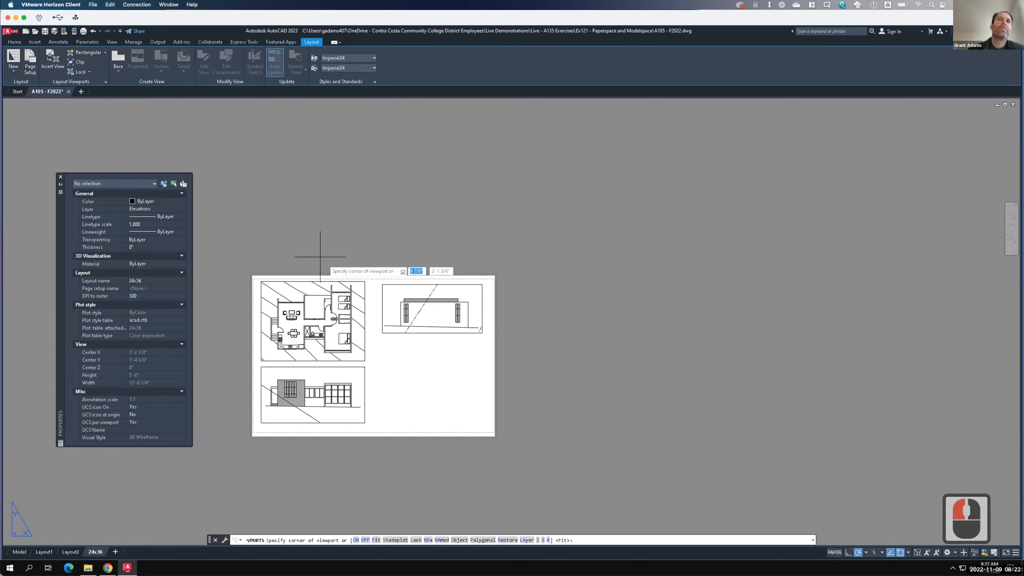
pyautogui.scroll(2, 389, 355)
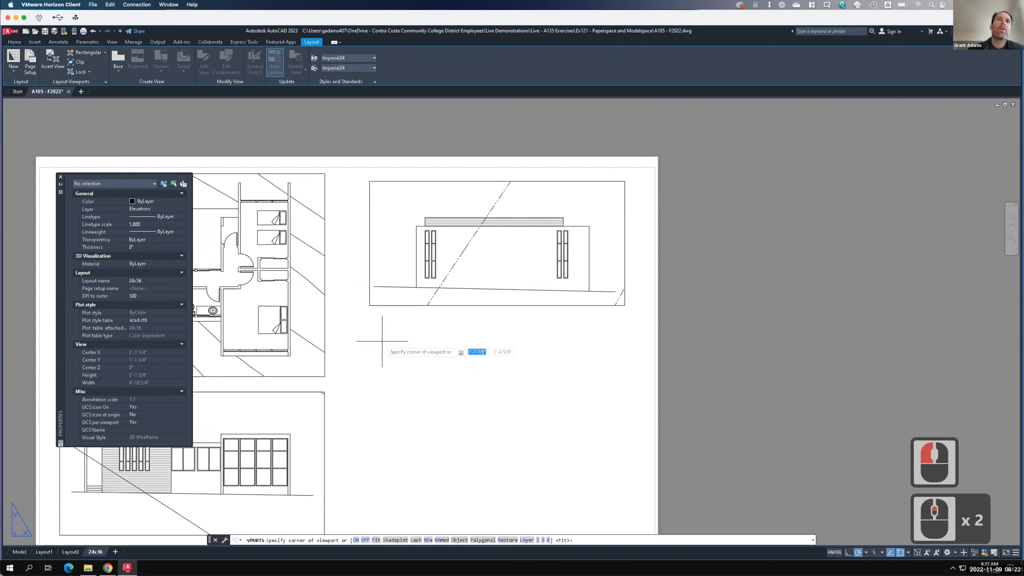
pyautogui.press('F15')
pyautogui.click(369, 322)
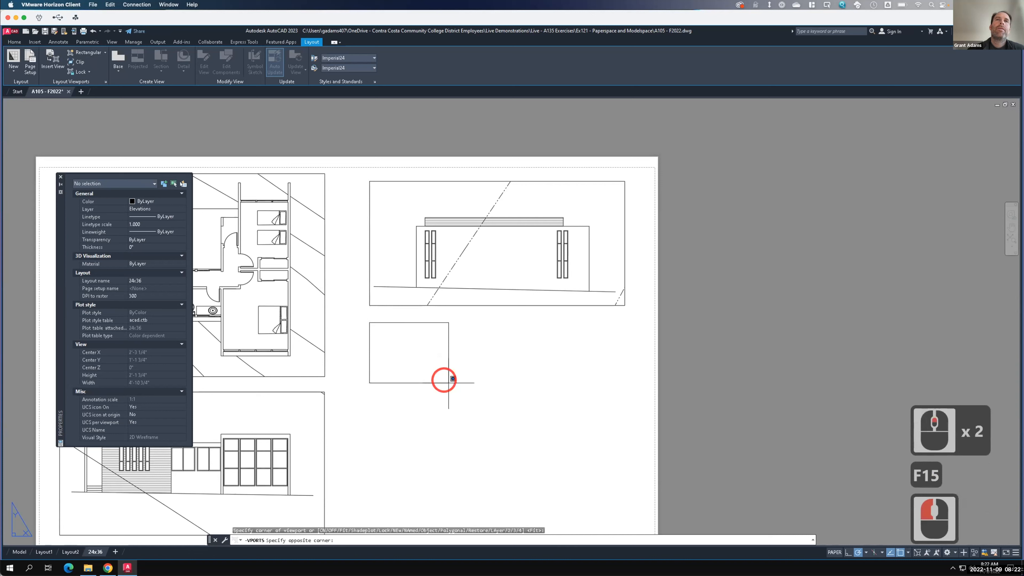
pyautogui.click(625, 447)
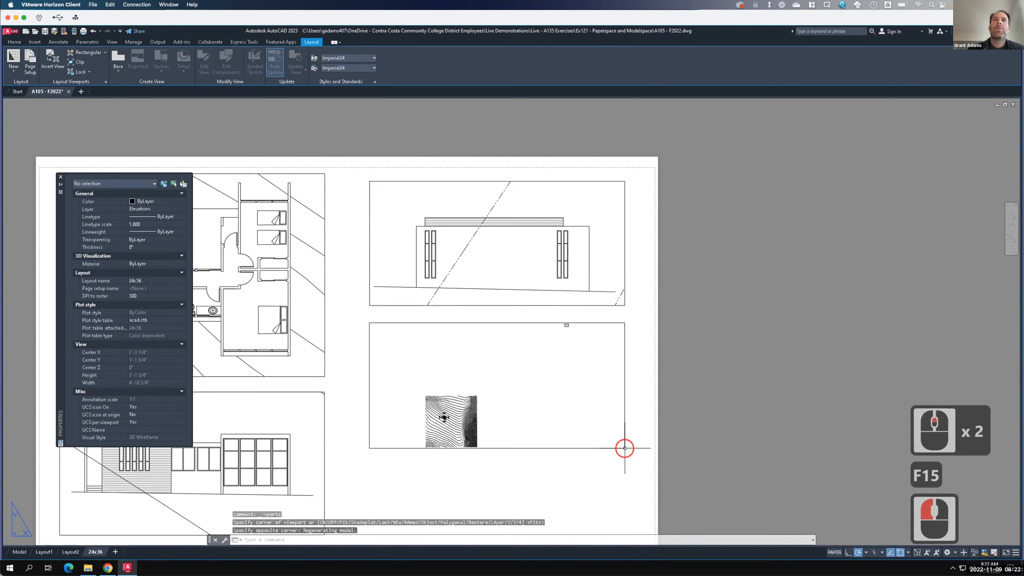
# - Zoom inside the new viewport to frame another elevation of the building
pyautogui.doubleClick(476, 386)
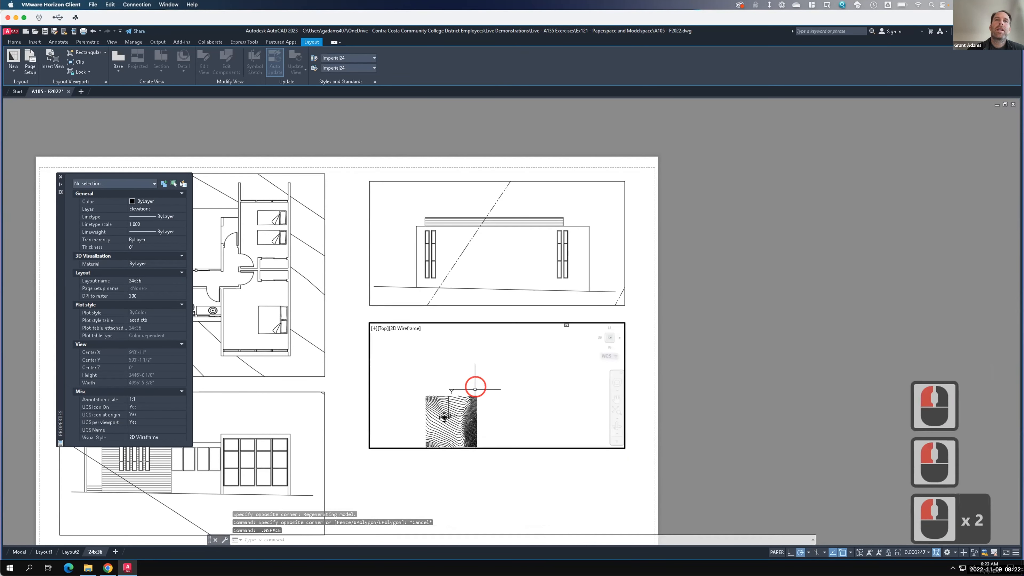
pyautogui.scroll(2, 443, 415)
pyautogui.scroll(5, 443, 414)
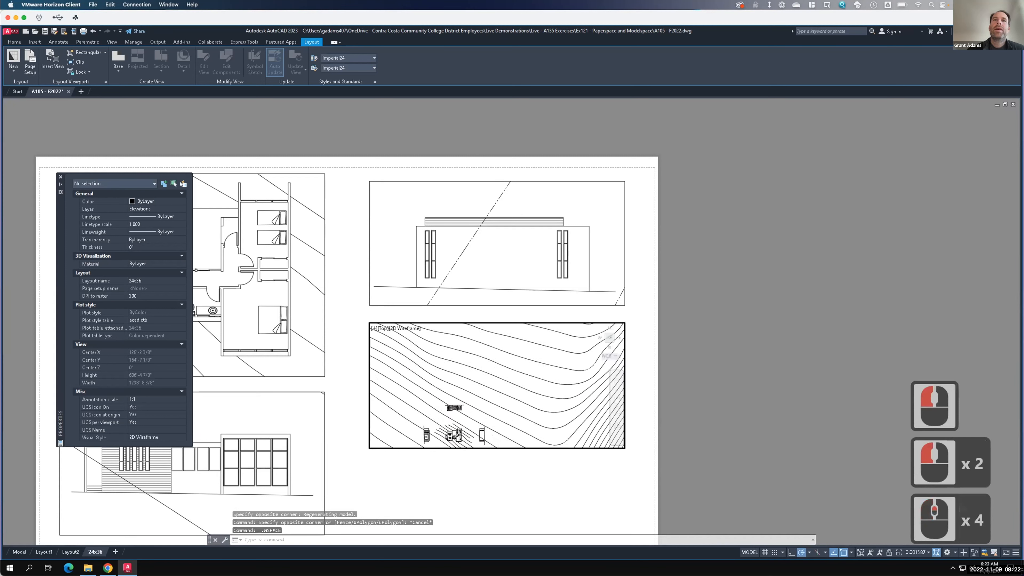
pyautogui.scroll(2, 444, 424)
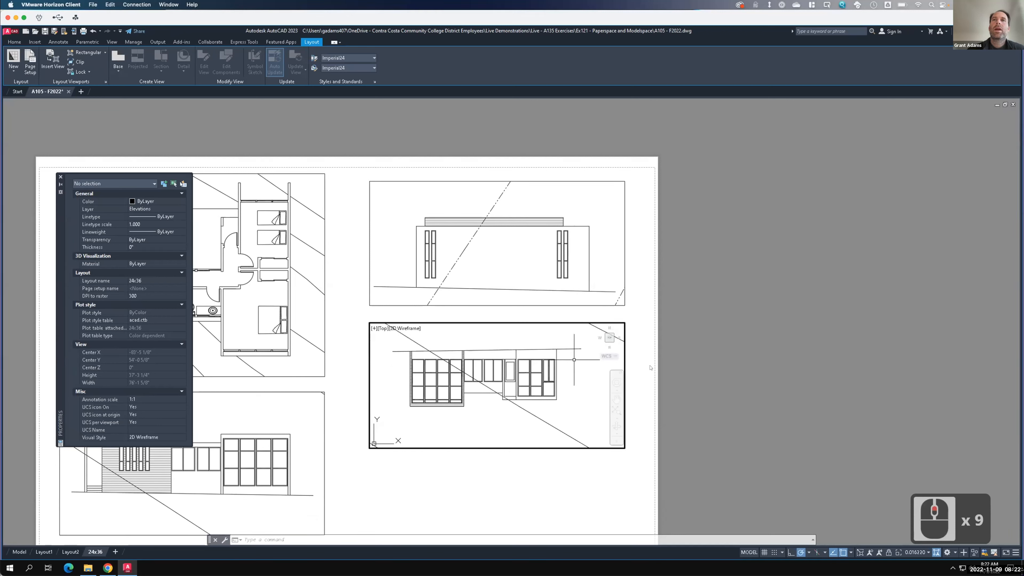
pyautogui.doubleClick(637, 359)
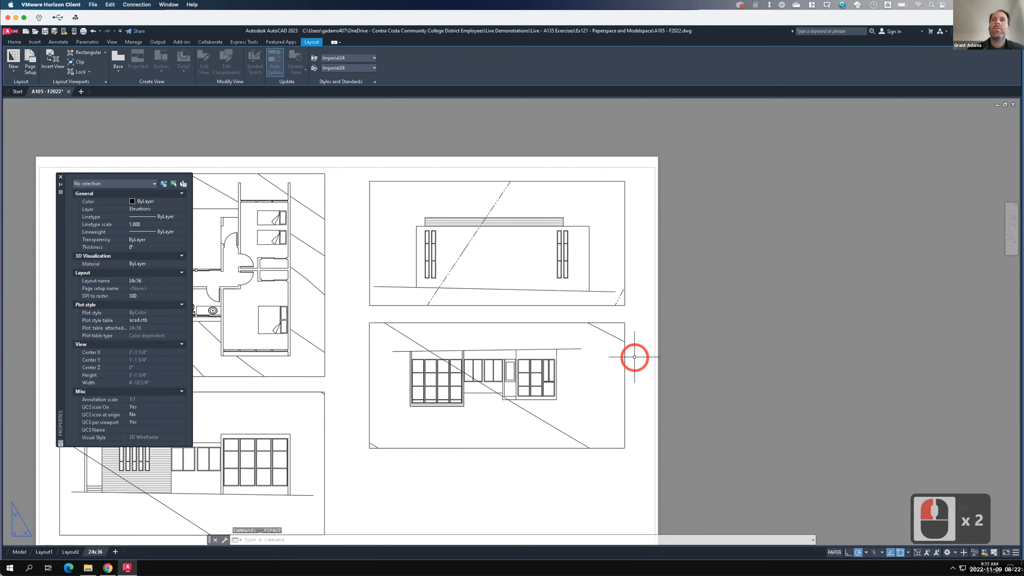
# - Rotate the new viewport 180 degrees about its center so the elevation reads upright
pyautogui.click(625, 357)
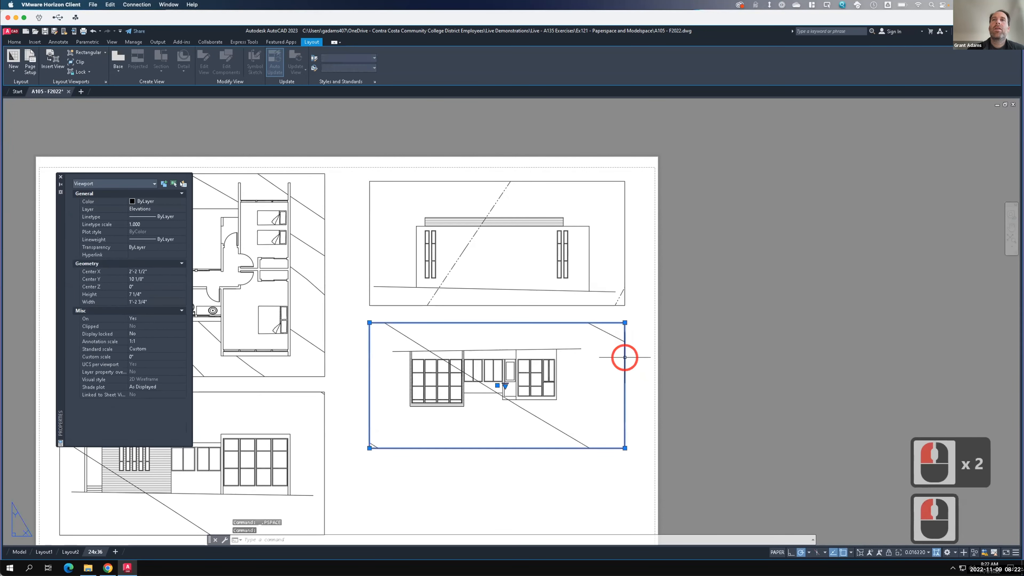
pyautogui.write('rotate')
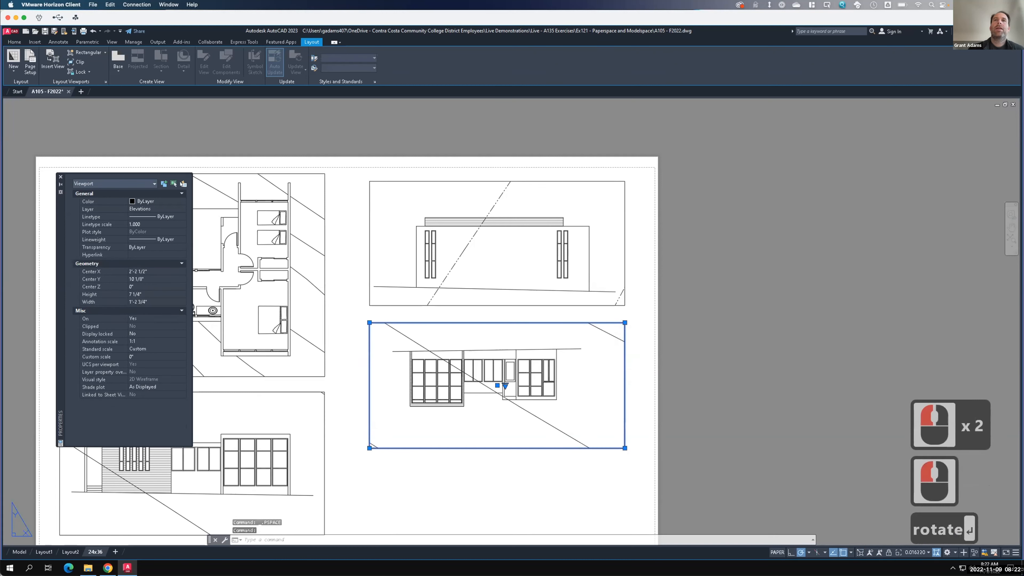
pyautogui.press('Return')
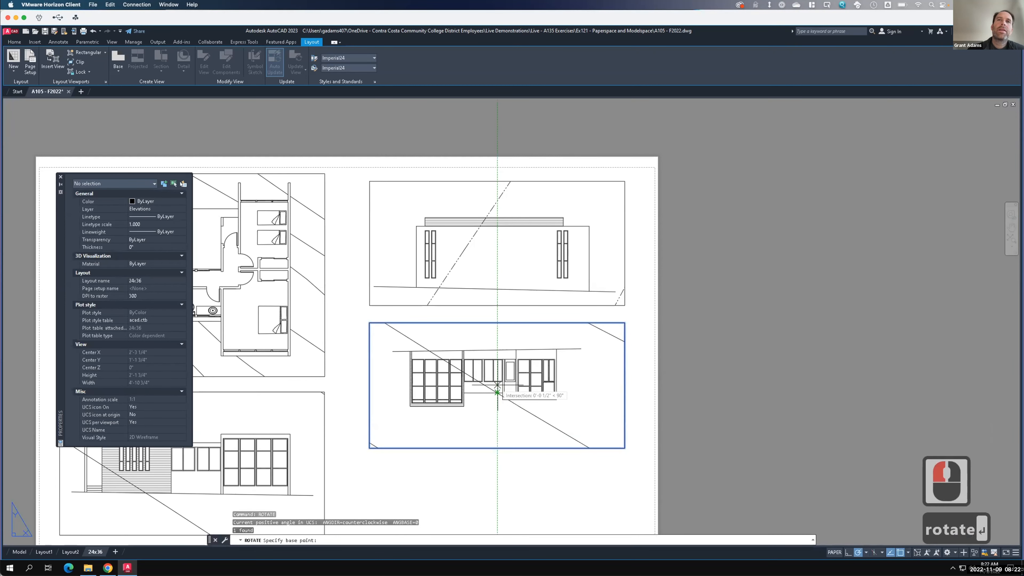
pyautogui.click(494, 380)
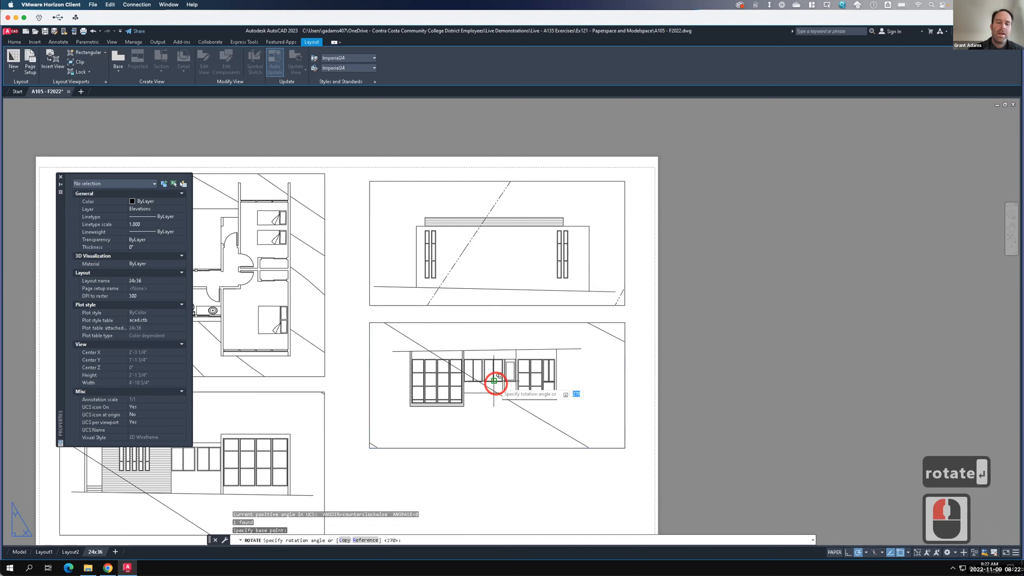
pyautogui.write('18')
pyautogui.press('Return')
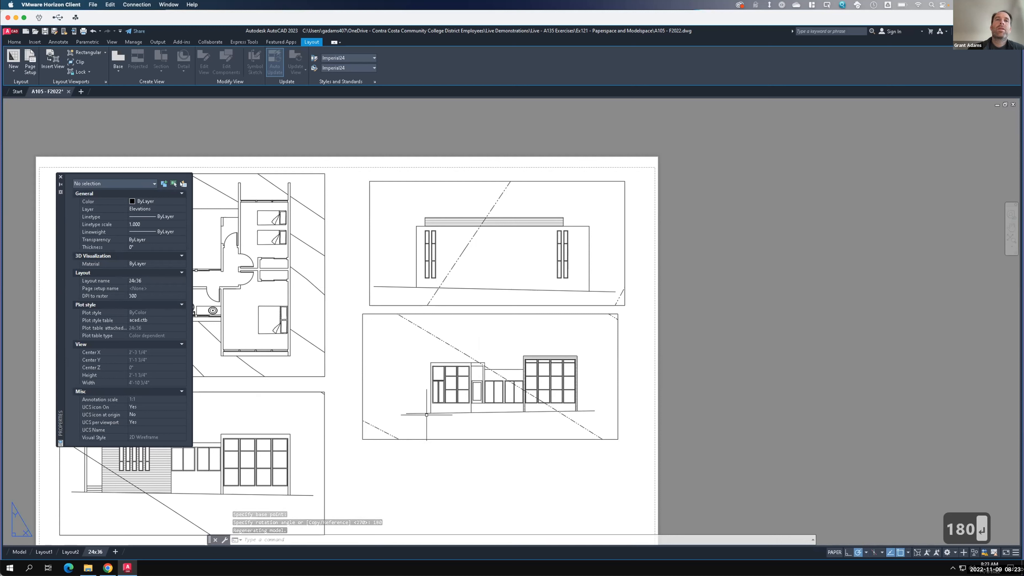
# - Set the new viewport's standard scale to 1/4" = 1'-0"
pyautogui.click(431, 438)
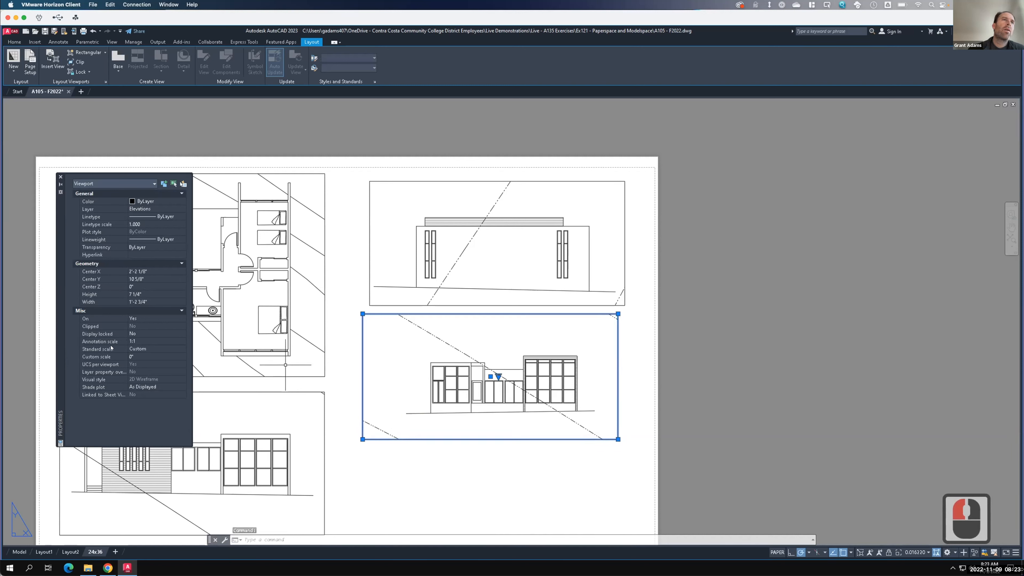
pyautogui.click(163, 349)
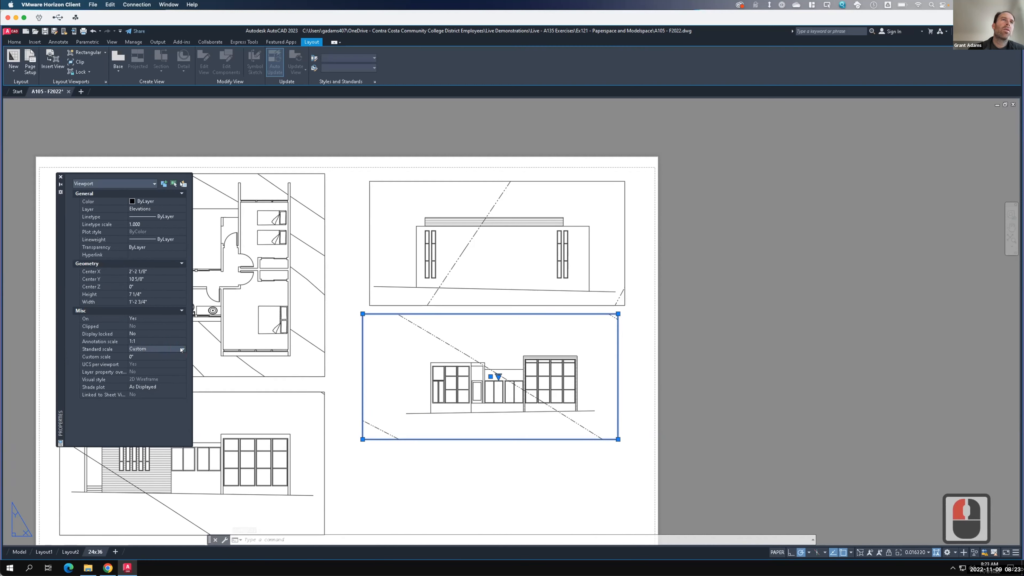
pyautogui.click(182, 349)
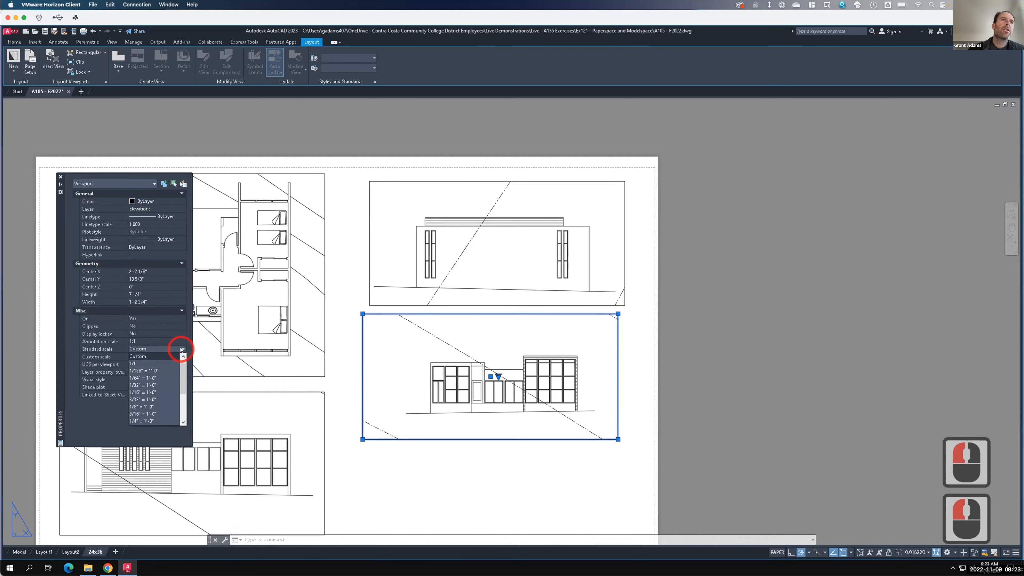
pyautogui.click(144, 420)
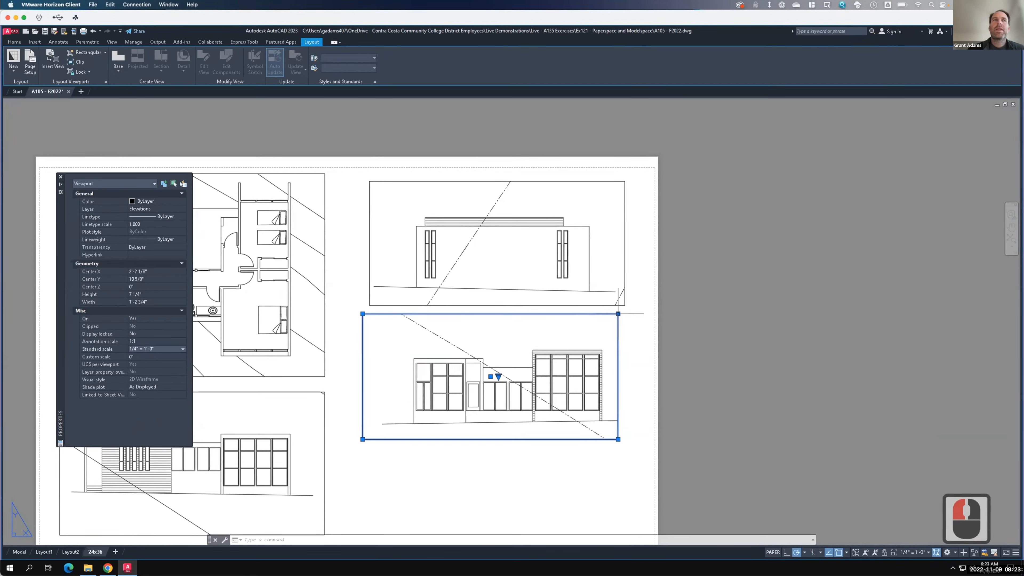
# - Lock the display of the new elevation viewport
pyautogui.click(164, 334)
pyautogui.click(181, 334)
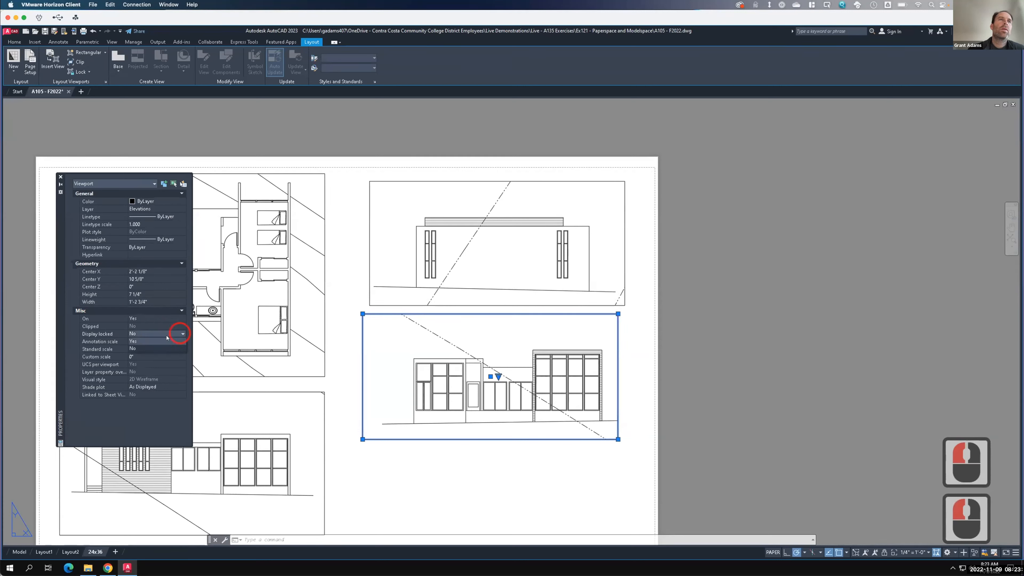
pyautogui.click(159, 341)
pyautogui.click(362, 352)
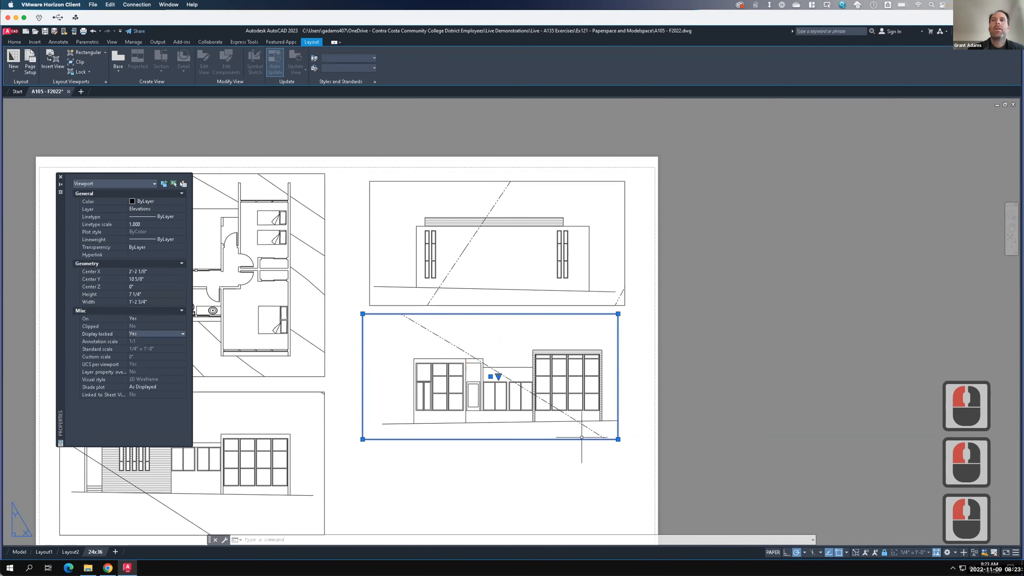
# - Stretch the viewport's bottom-right corner outward and its top-right corner down to reshape it
pyautogui.click(618, 439)
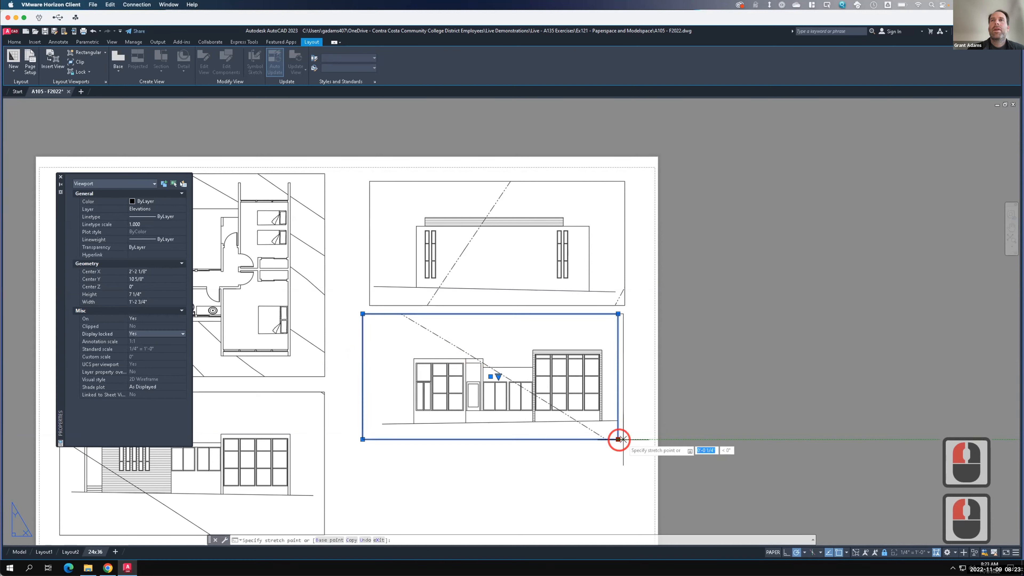
pyautogui.click(631, 439)
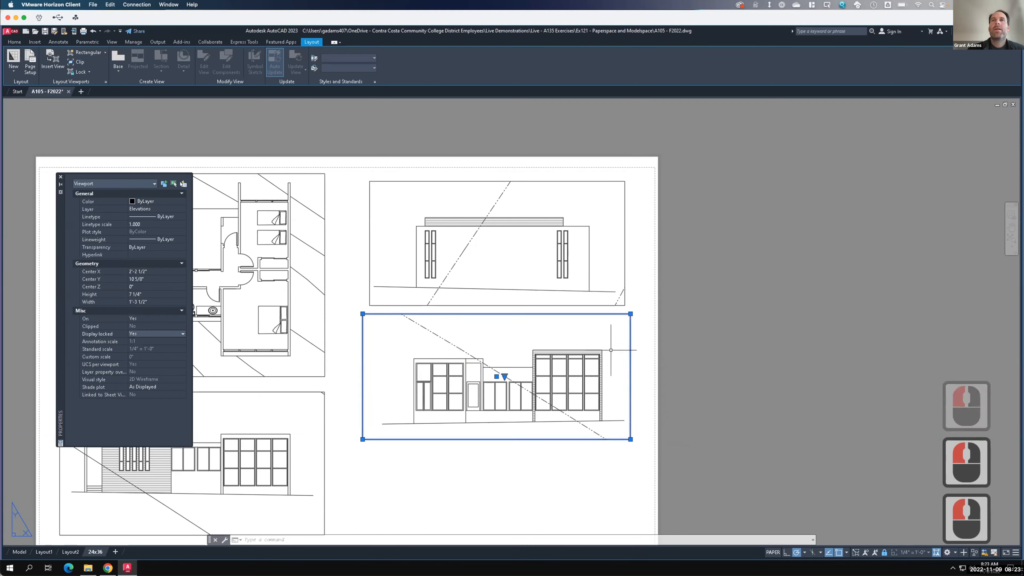
pyautogui.click(629, 314)
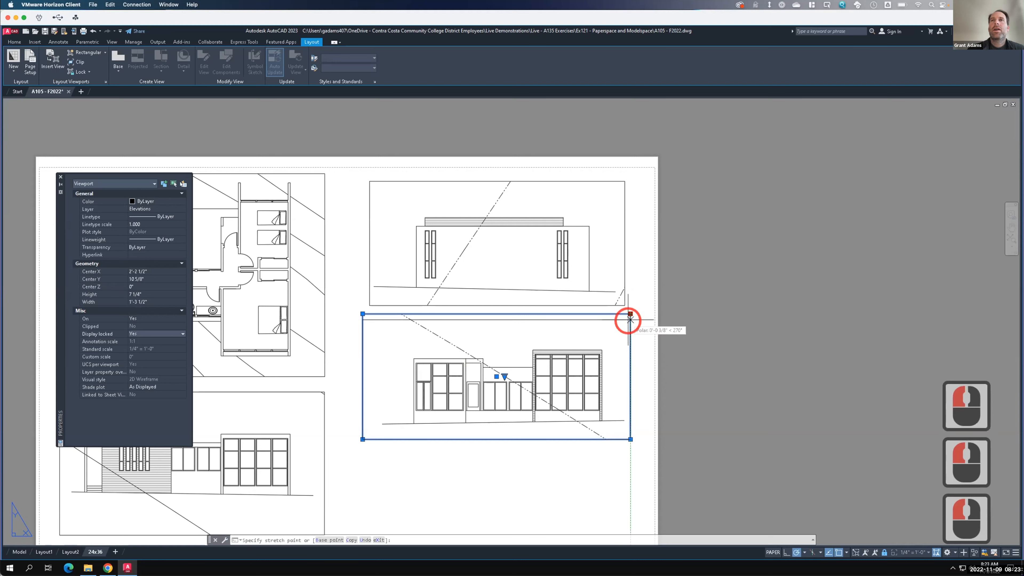
pyautogui.click(630, 325)
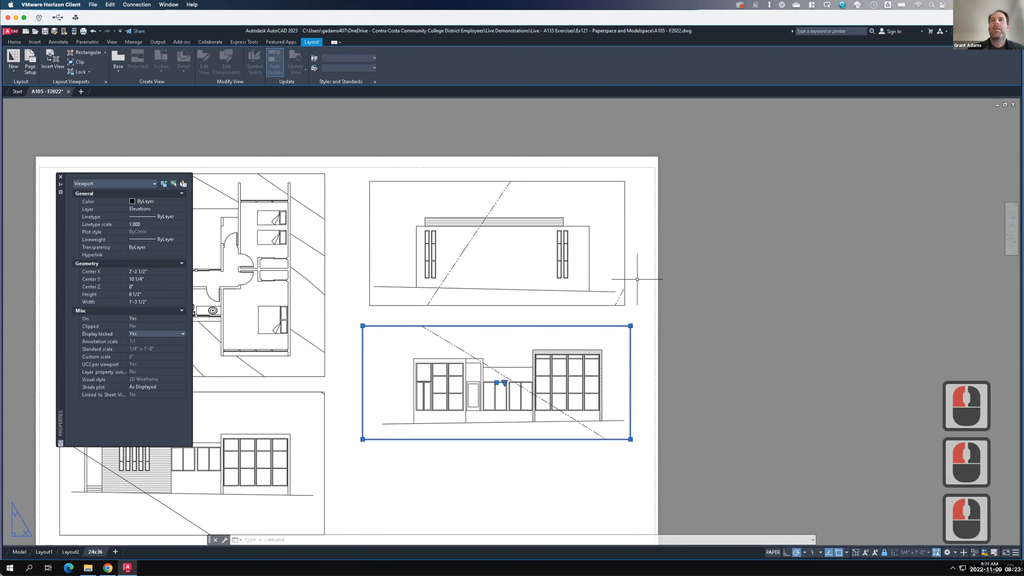
# - Create a new rectangular viewport in the empty space below the lower-right elevation viewport
pyautogui.scroll(-2, 637, 281)
pyautogui.press('F15')
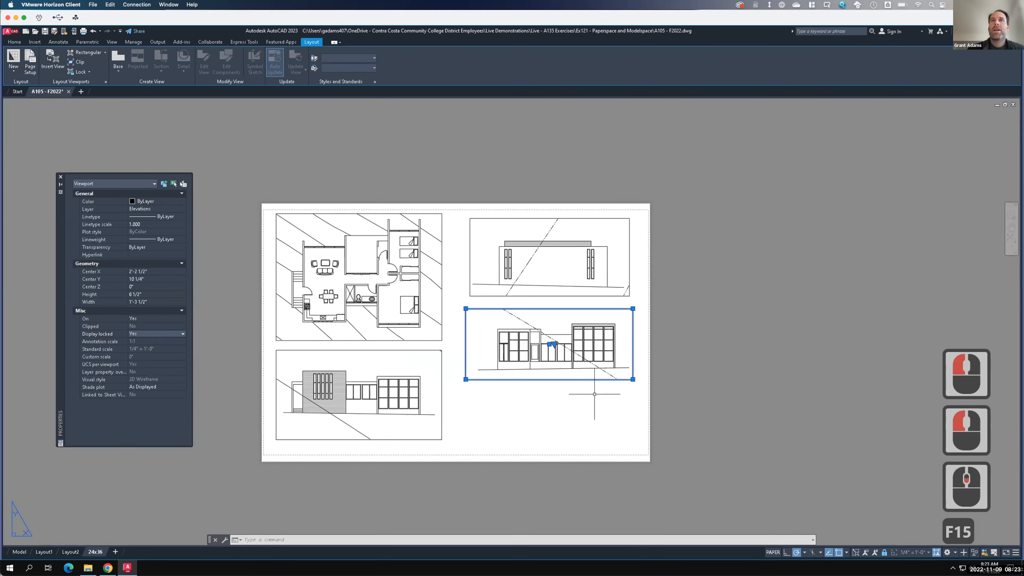
pyautogui.scroll(2, 594, 391)
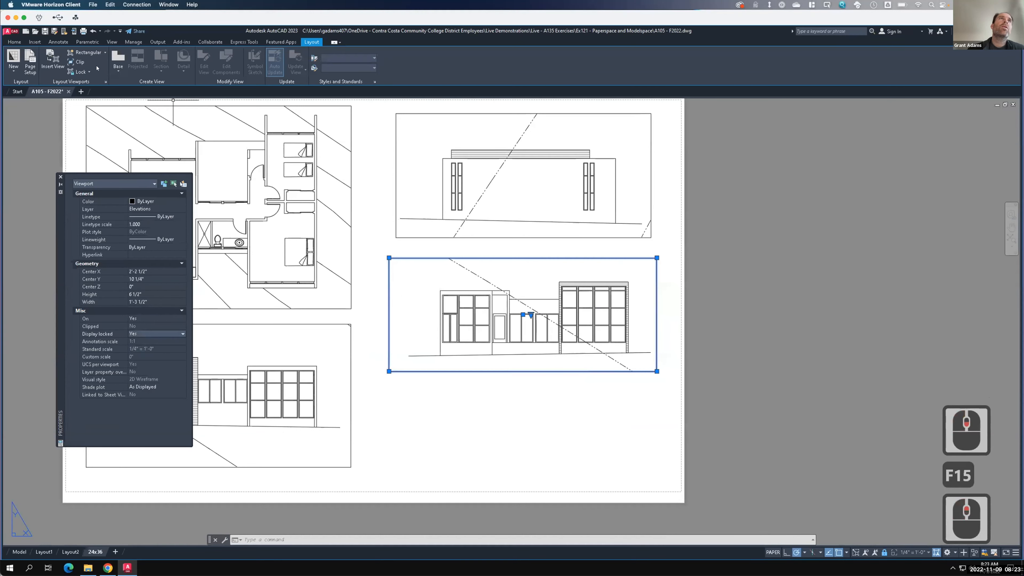
pyautogui.click(82, 54)
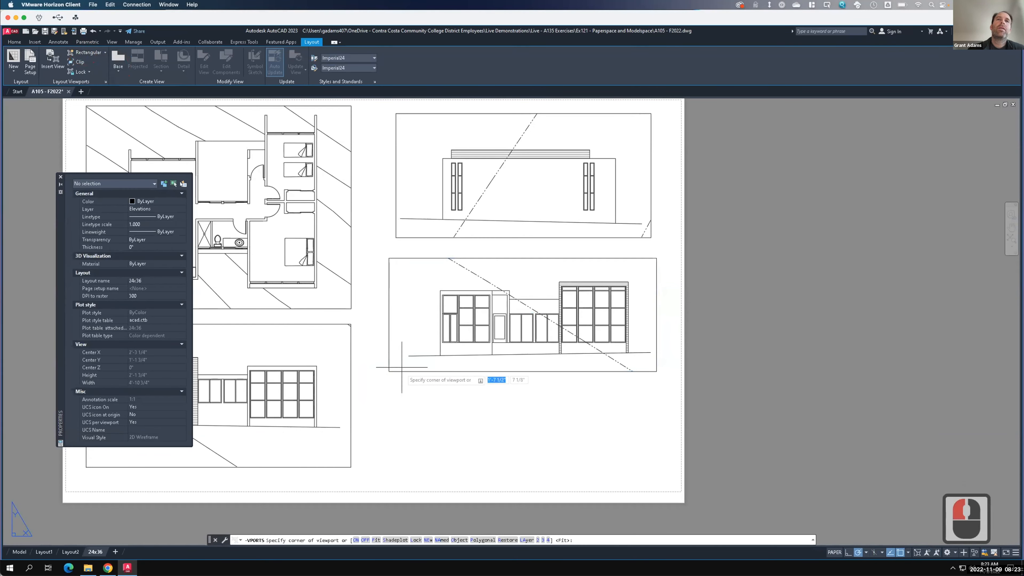
pyautogui.click(391, 382)
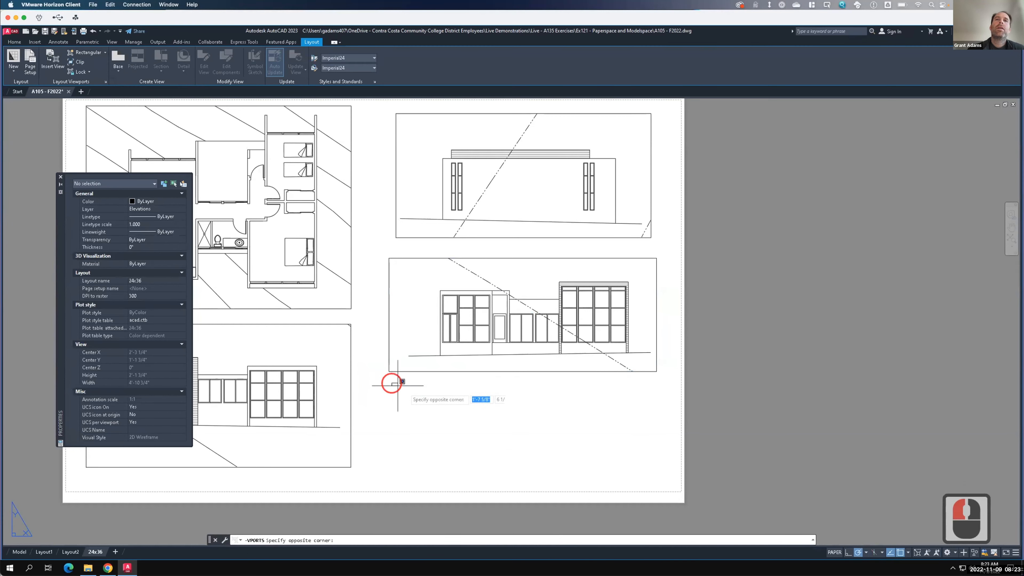
pyautogui.click(655, 490)
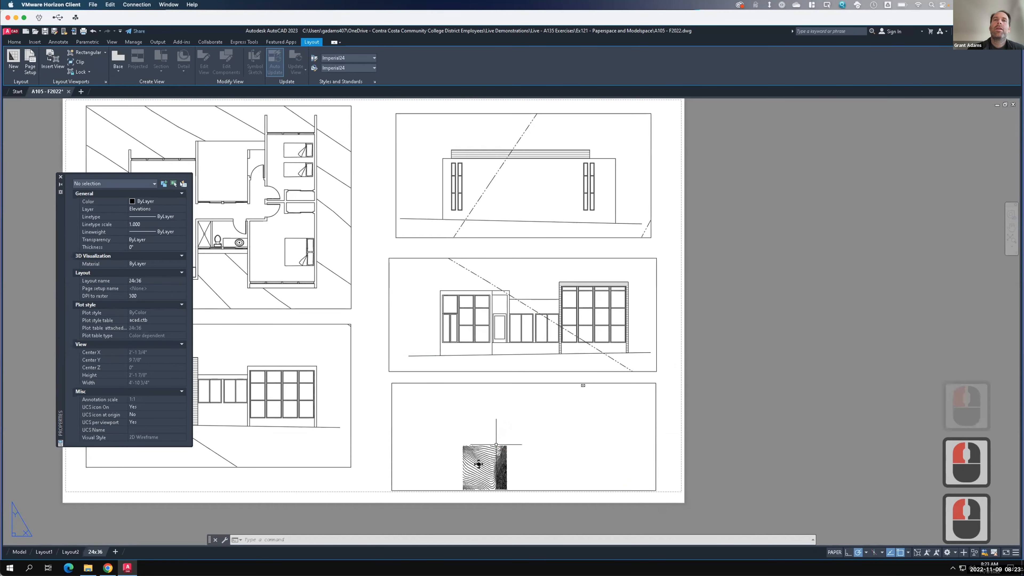
# - Work inside the new viewport to zoom its view onto the side elevation, then return to paper space
pyautogui.doubleClick(484, 456)
pyautogui.scroll(3, 479, 464)
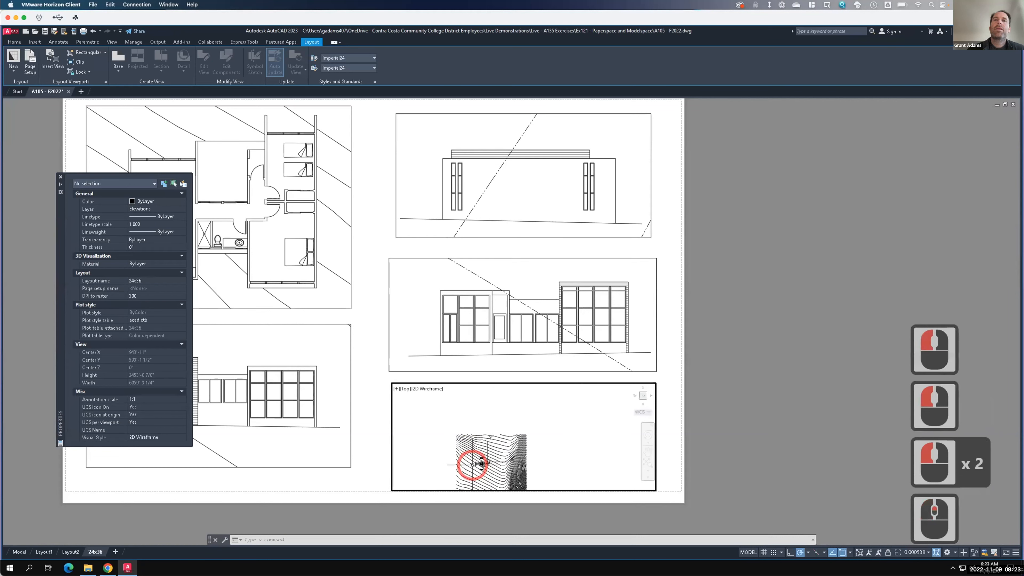
pyautogui.scroll(6, 477, 467)
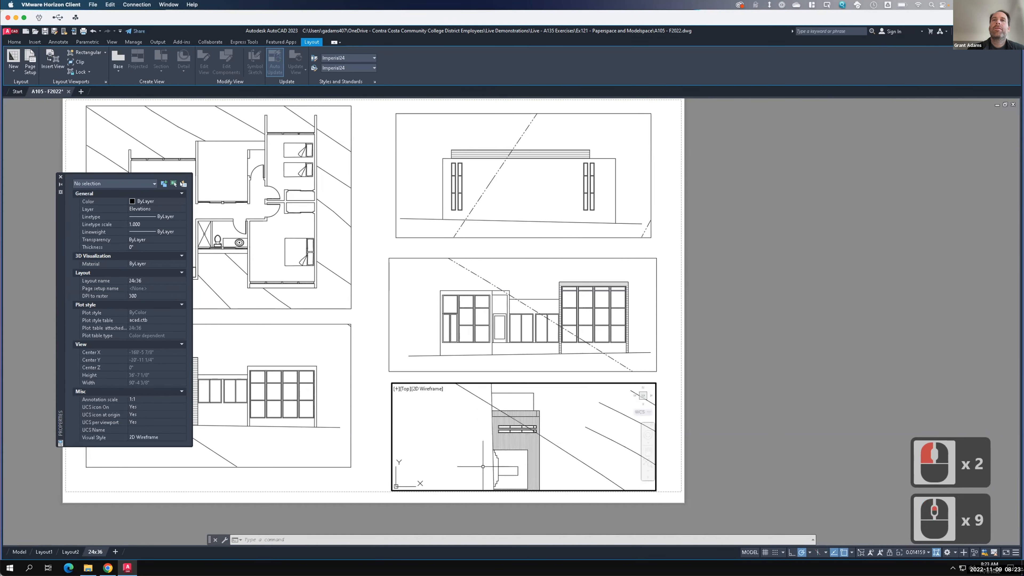
pyautogui.scroll(2, 483, 467)
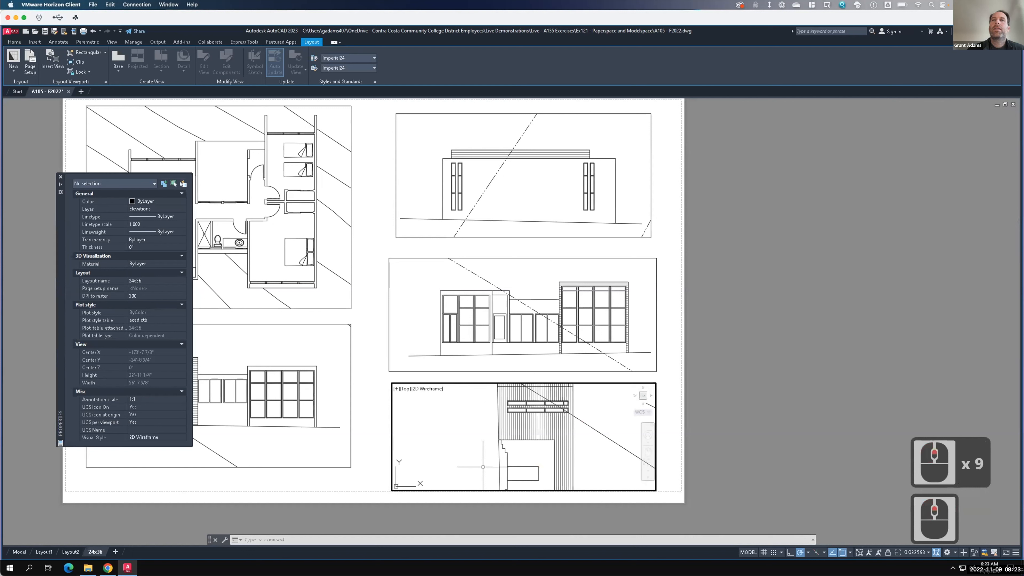
pyautogui.doubleClick(676, 409)
# - Rotate the new viewport 90 degrees about its center so the elevation reads upright
pyautogui.click(642, 475)
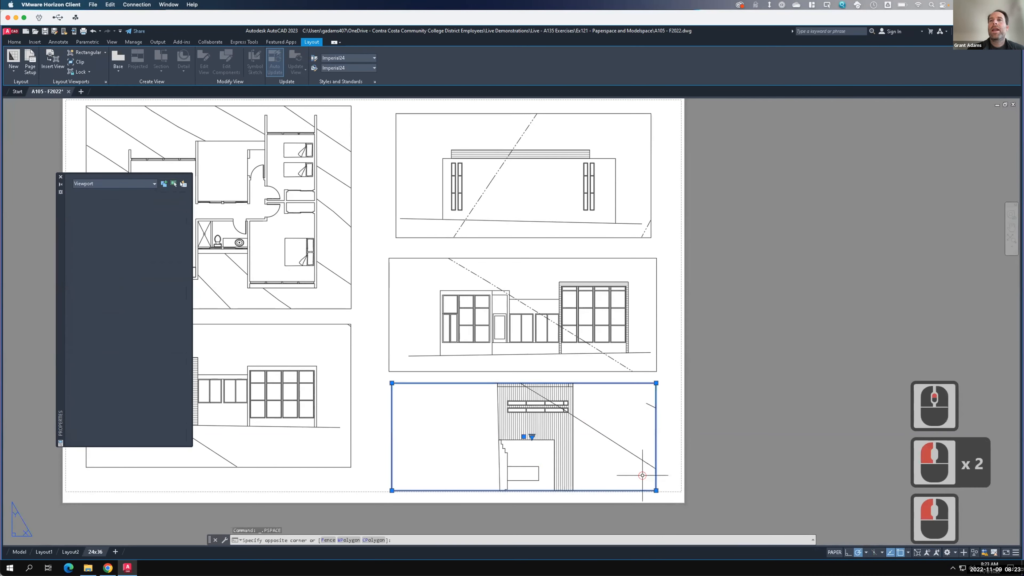
pyautogui.click(642, 475)
pyautogui.write('rotate')
pyautogui.press('Return')
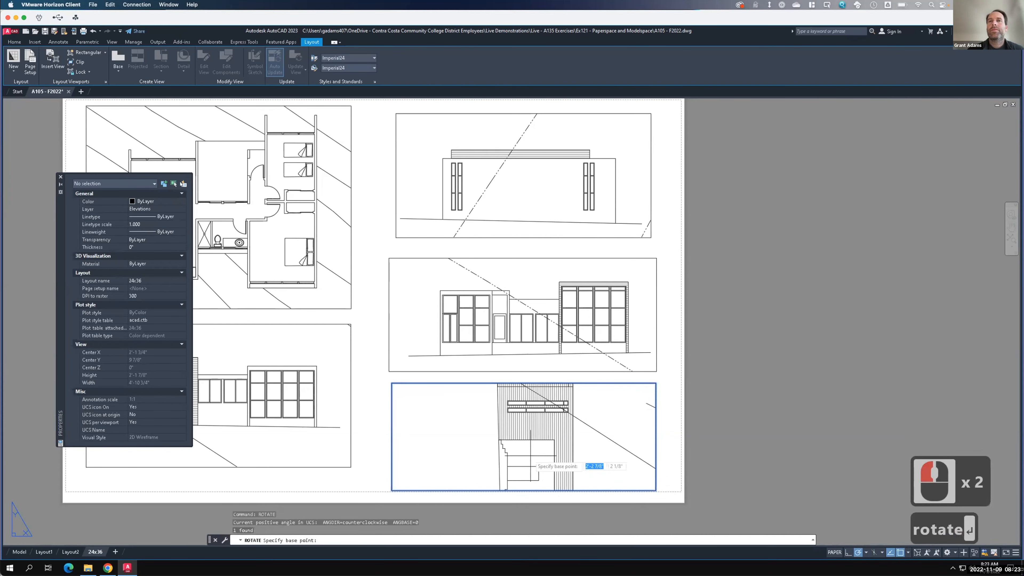
pyautogui.click(529, 465)
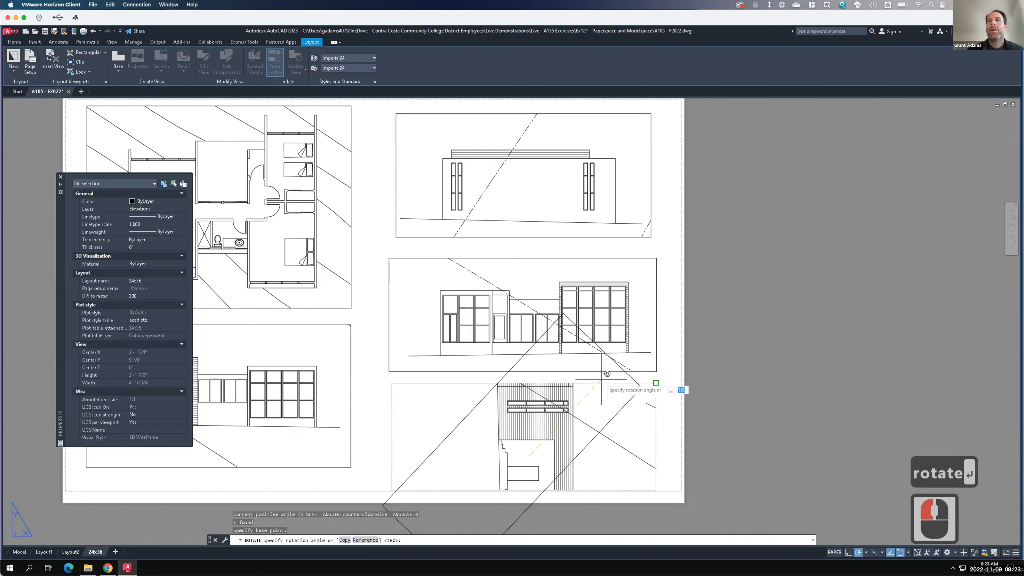
pyautogui.click(531, 270)
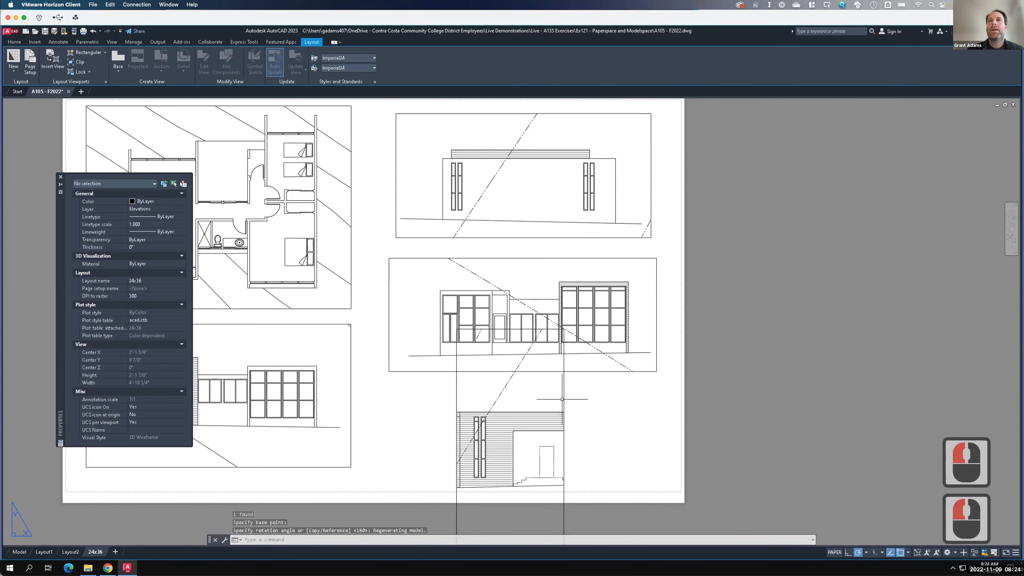
# - Stretch the new viewport's bottom-right corner outward and its top-left corner down-left to reshape it into a wide rectangle
pyautogui.scroll(-3, 534, 332)
pyautogui.scroll(2, 543, 378)
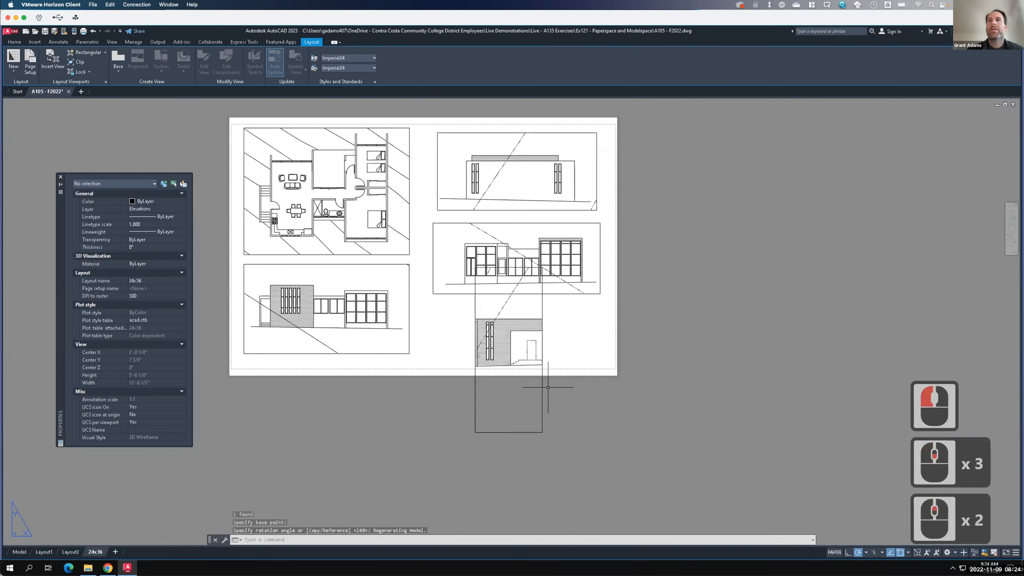
pyautogui.click(542, 393)
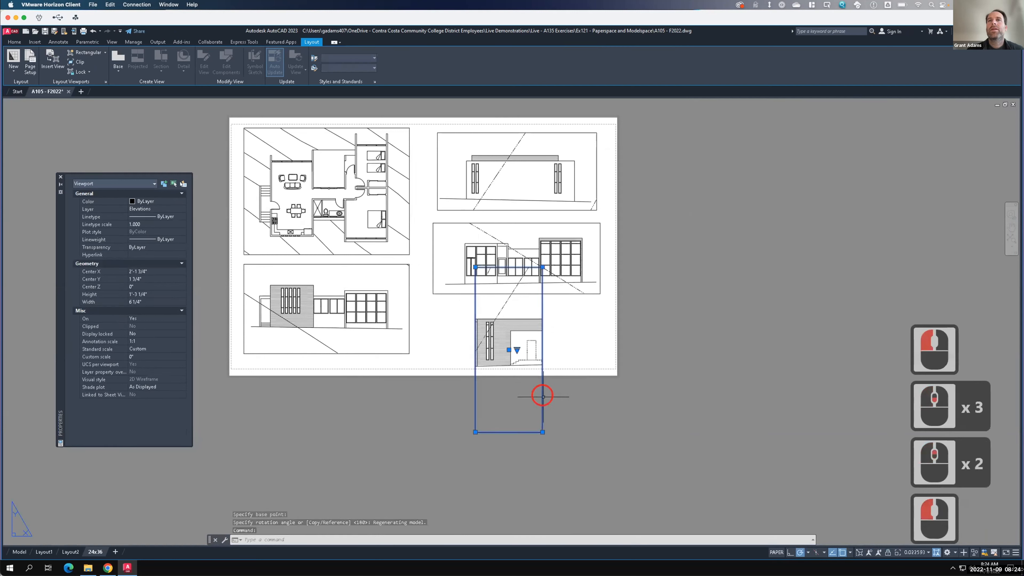
pyautogui.click(542, 432)
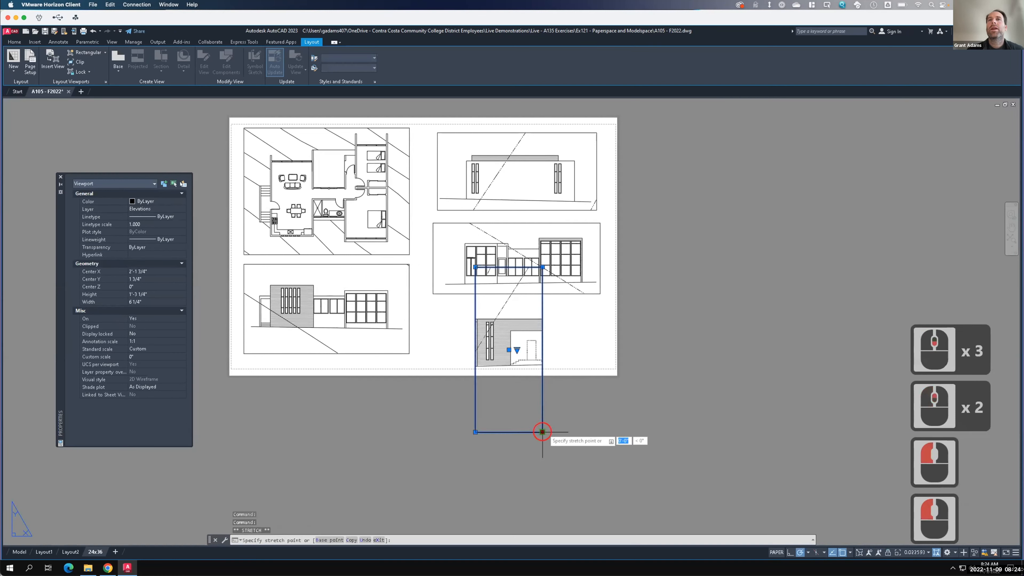
pyautogui.click(602, 381)
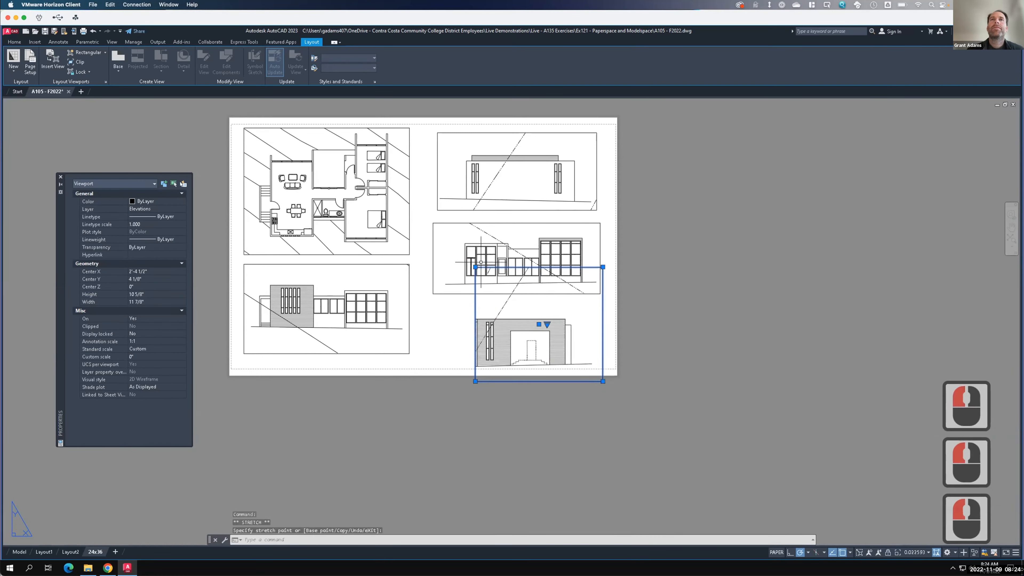
pyautogui.click(475, 267)
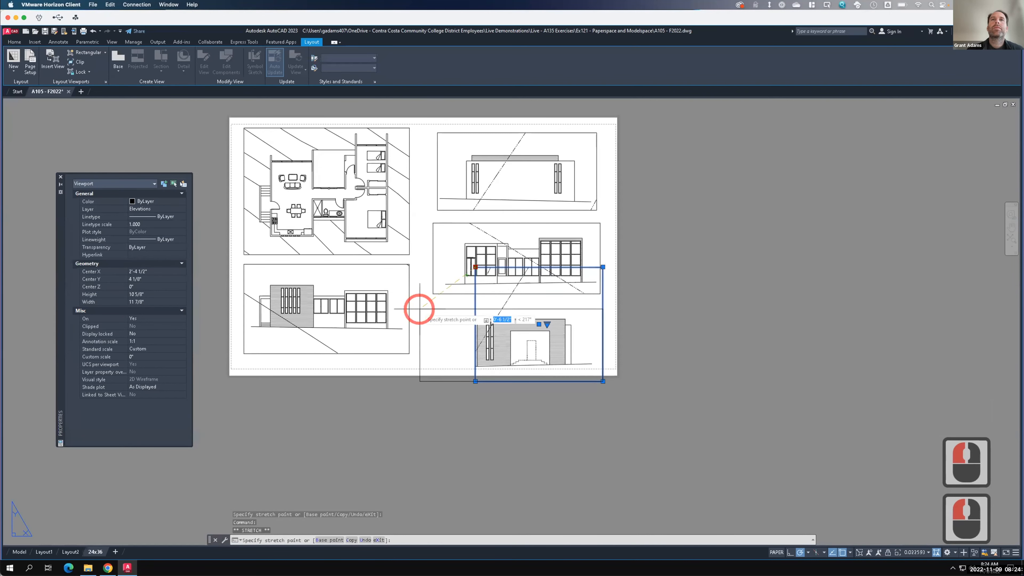
pyautogui.click(430, 311)
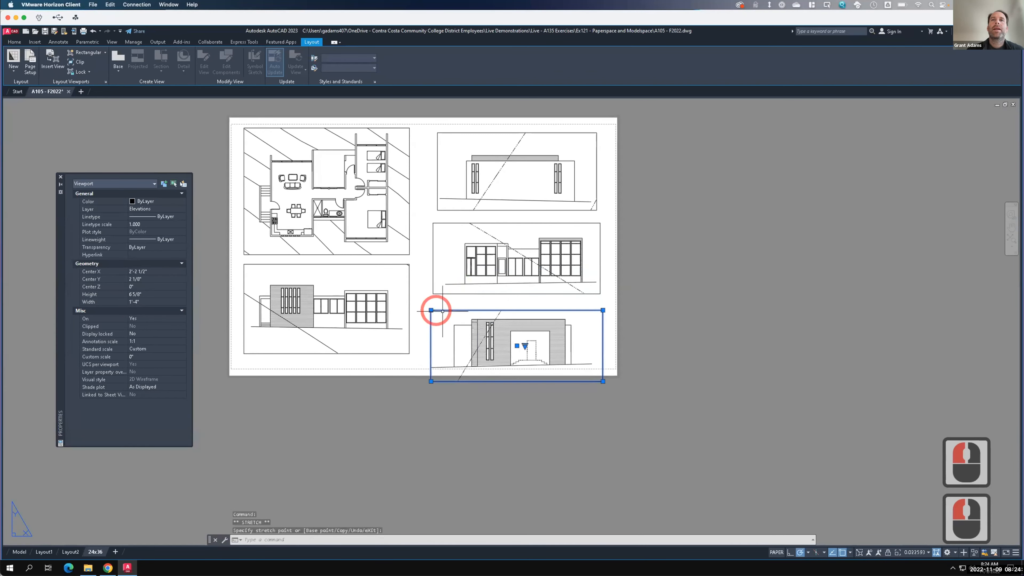
# - Move the new viewport up slightly within the sheet
pyautogui.write('move')
pyautogui.press('Return')
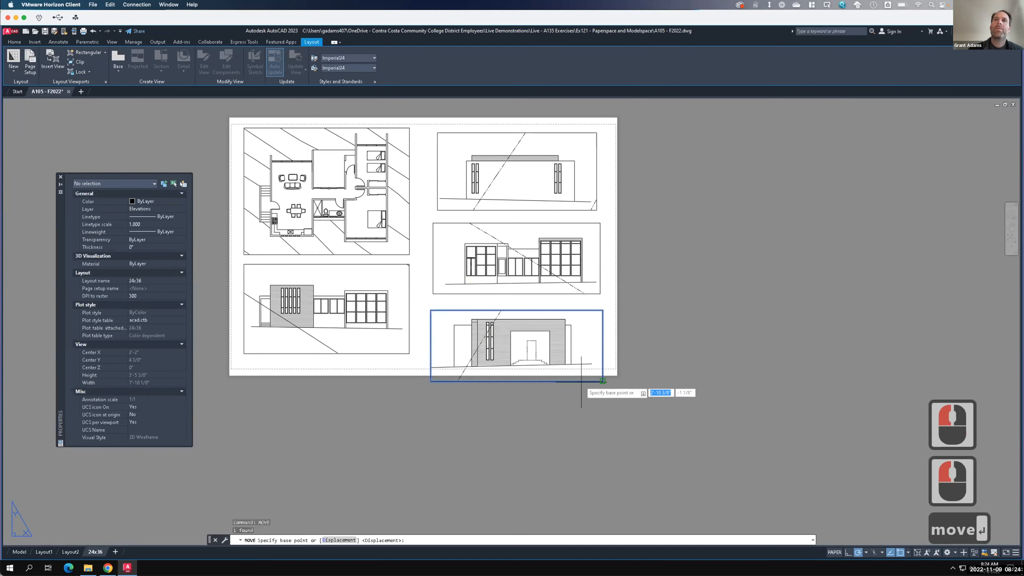
pyautogui.click(638, 415)
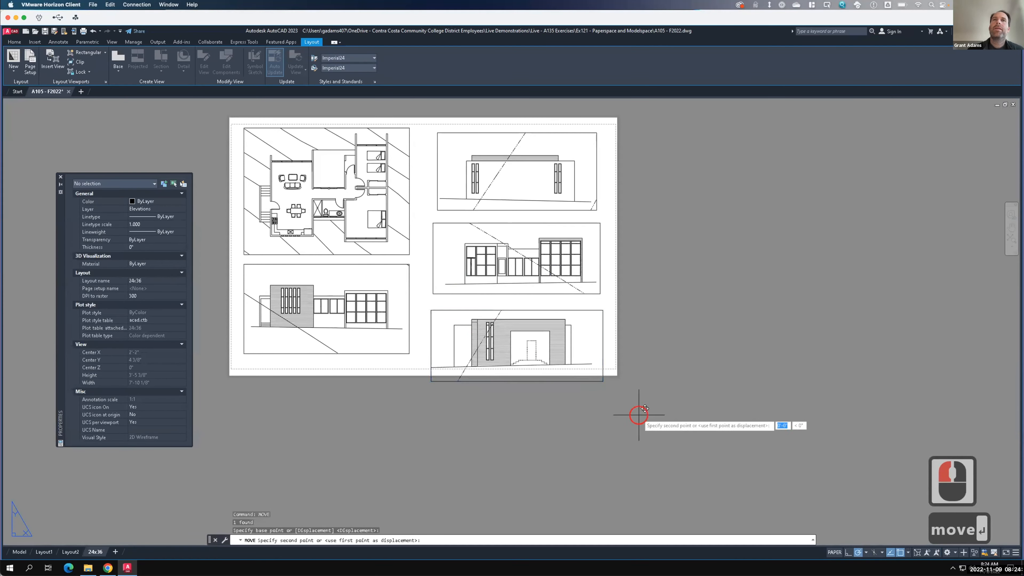
pyautogui.click(636, 399)
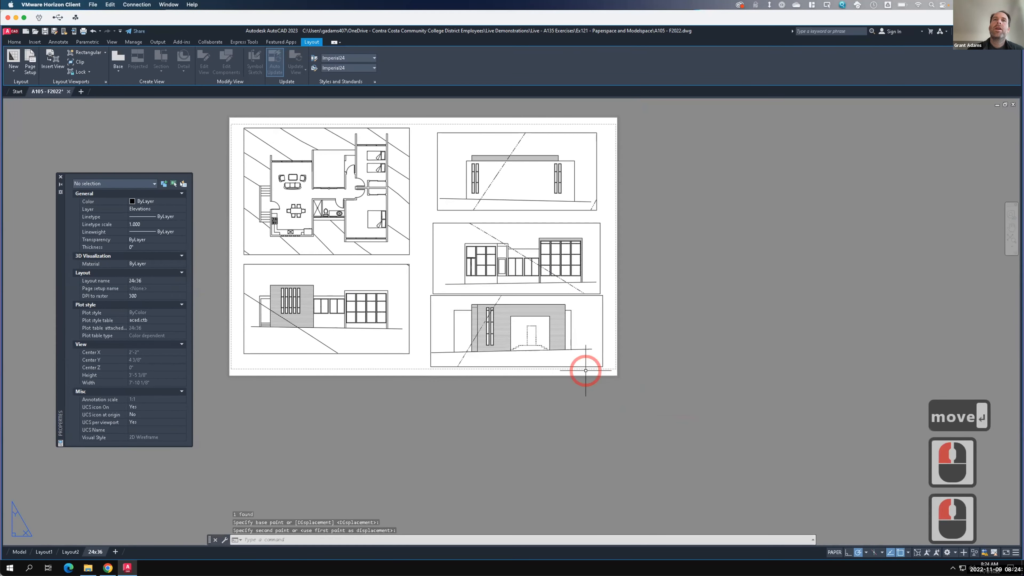
# - Move the middle elevation viewport up slightly to make room for the new one
pyautogui.scroll(2, 413, 368)
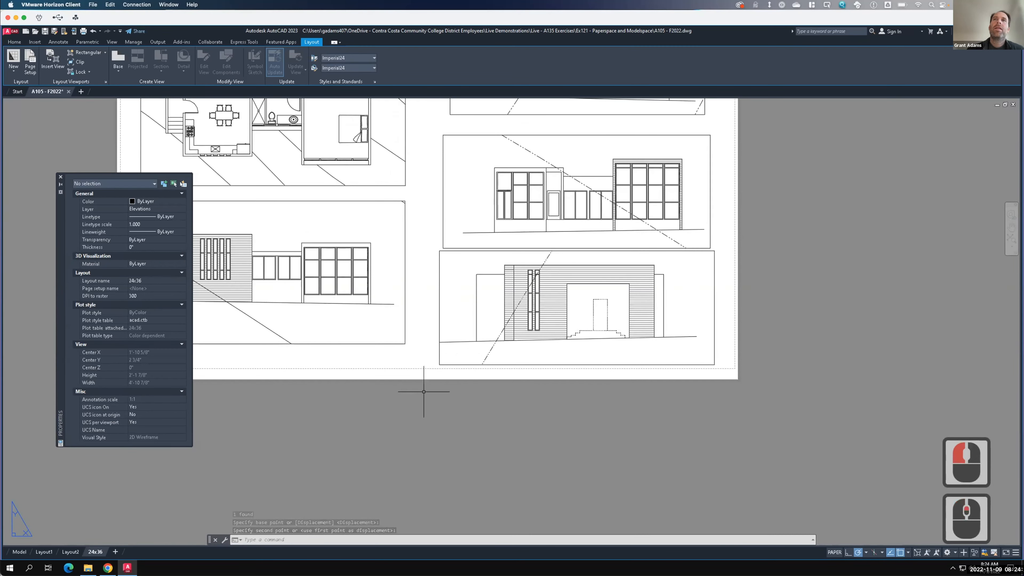
pyautogui.scroll(-3, 424, 392)
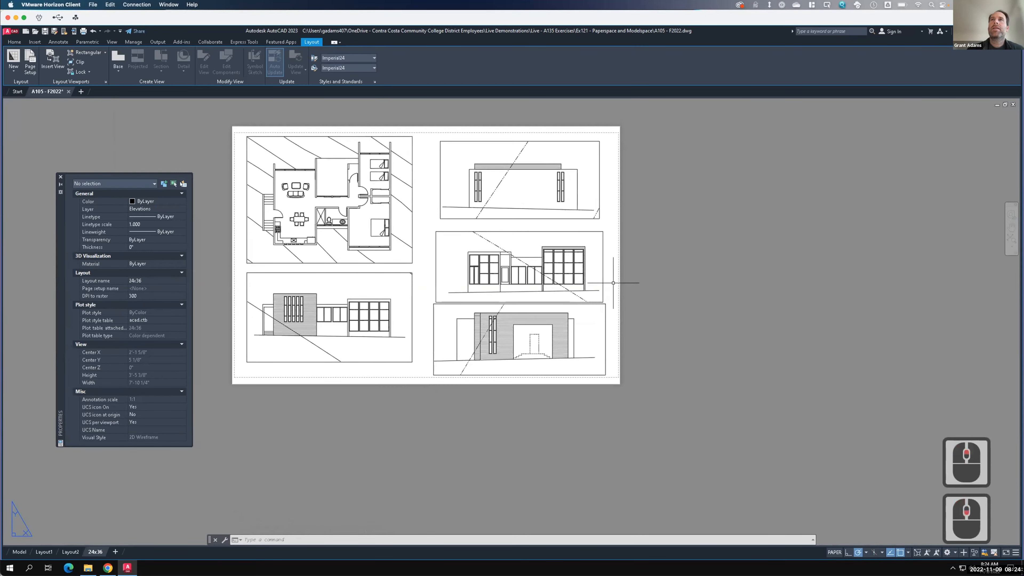
pyautogui.doubleClick(570, 274)
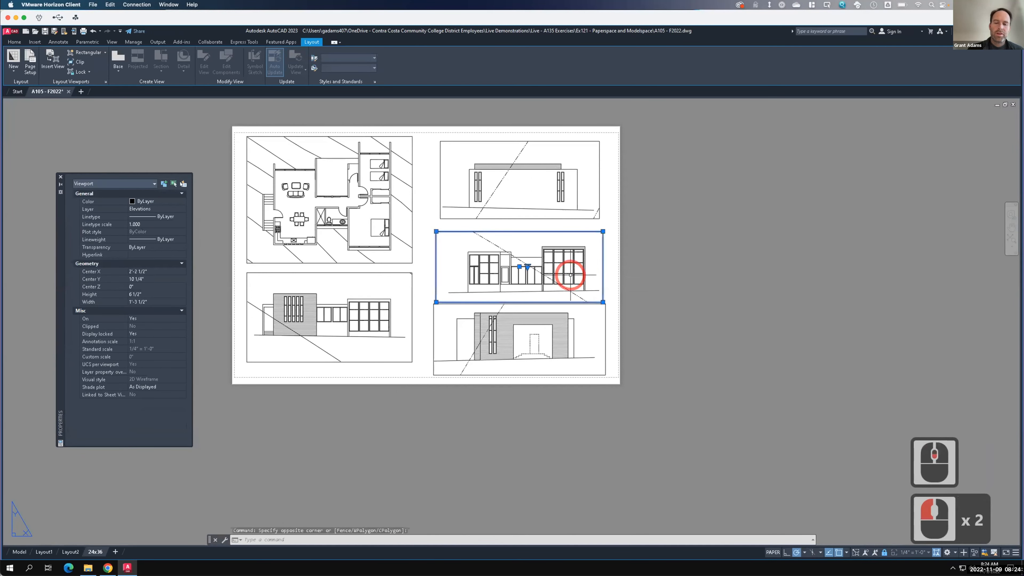
pyautogui.write('move')
pyautogui.press('Return')
pyautogui.click(571, 274)
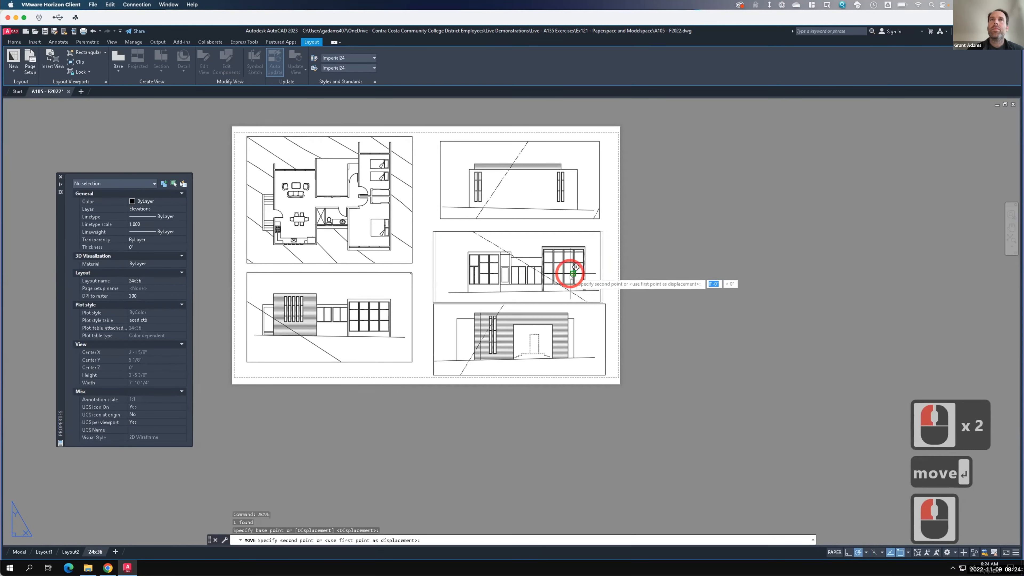
pyautogui.press('F15')
pyautogui.click(574, 265)
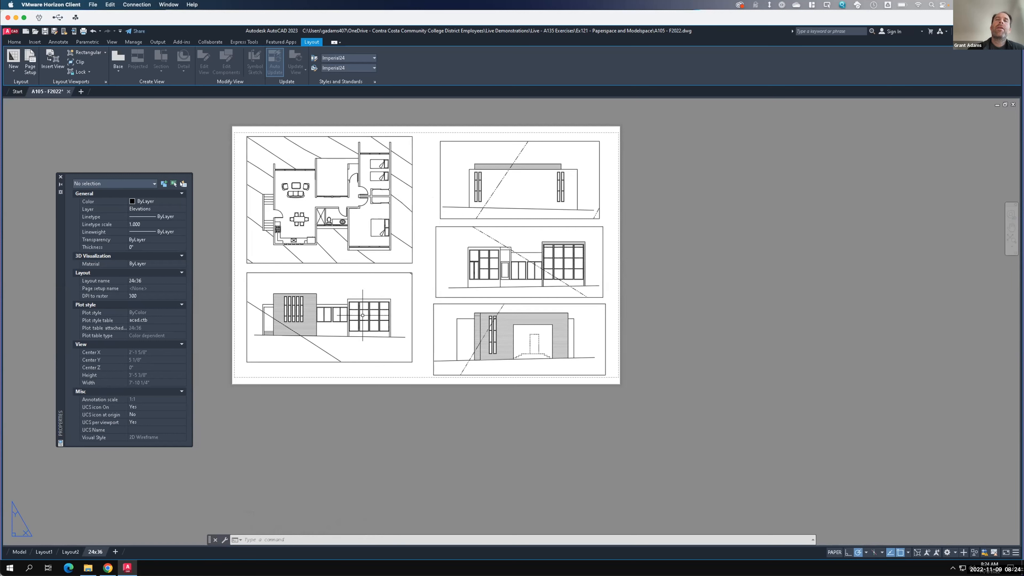
# - Set the new viewport's standard scale to 1/4" = 1'-0"
pyautogui.click(606, 314)
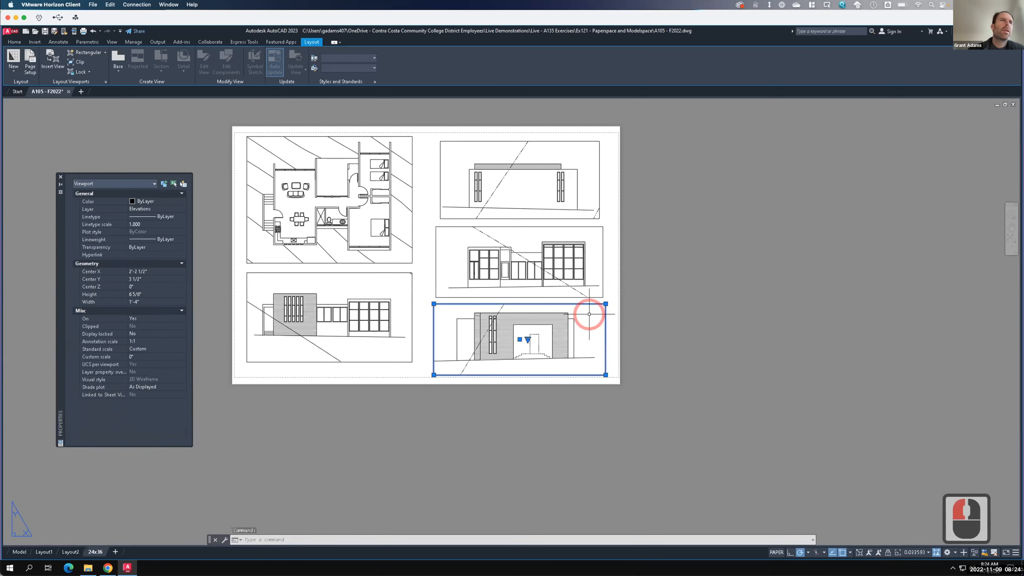
pyautogui.click(146, 349)
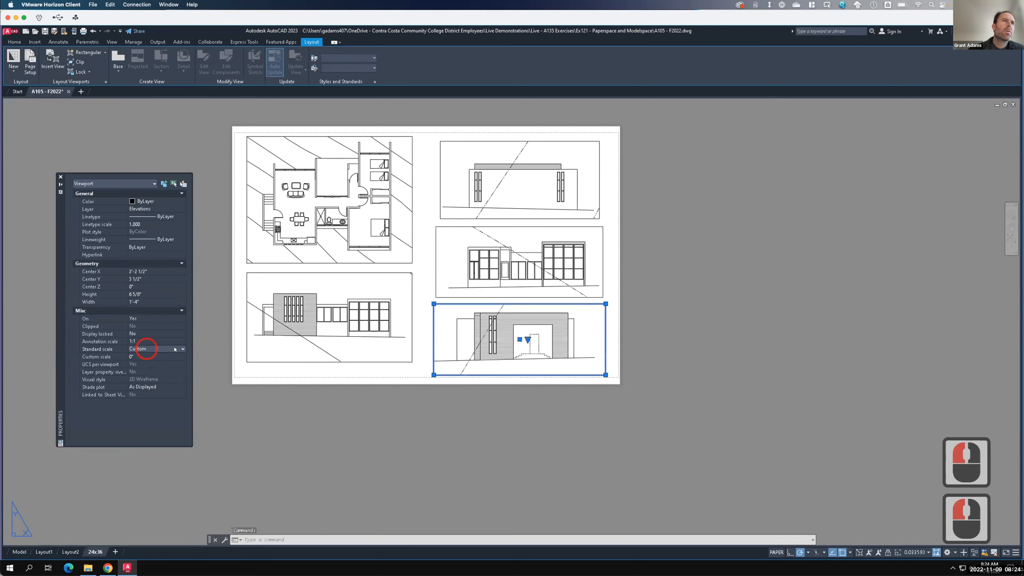
pyautogui.click(177, 350)
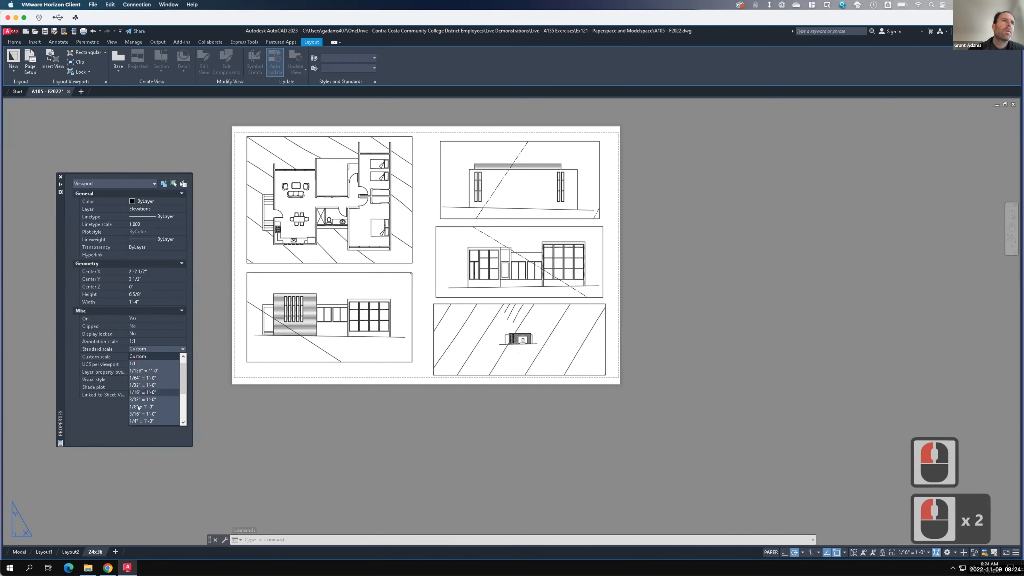
pyautogui.click(139, 421)
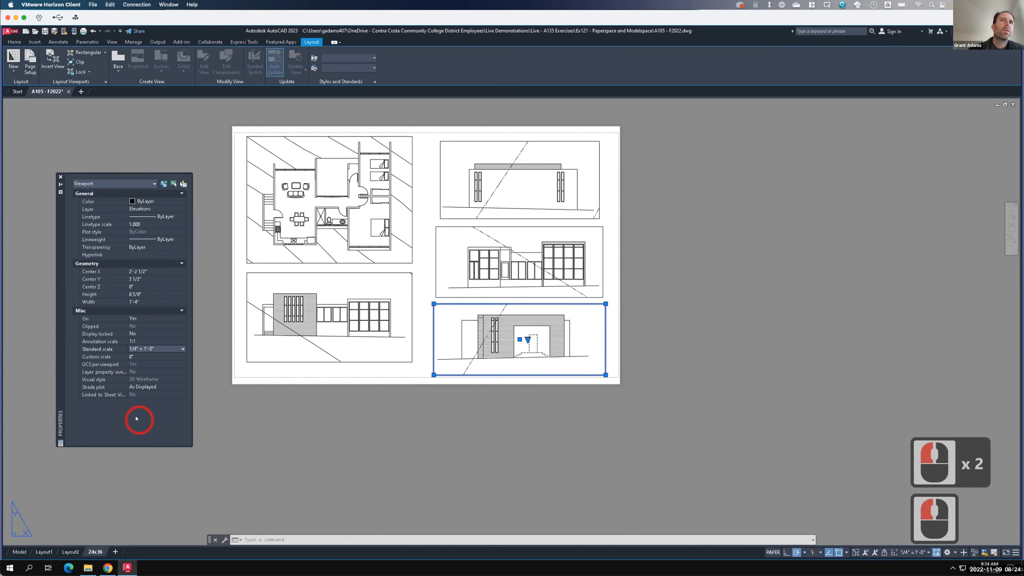
# - Lock the display of the new elevation viewport and clear the selection
pyautogui.click(148, 333)
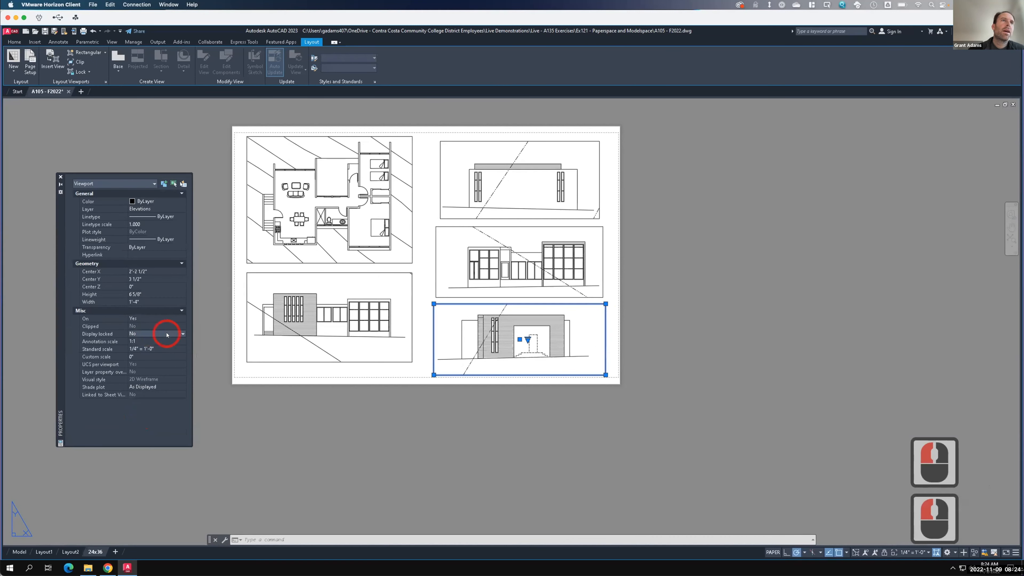
pyautogui.click(165, 333)
pyautogui.click(141, 340)
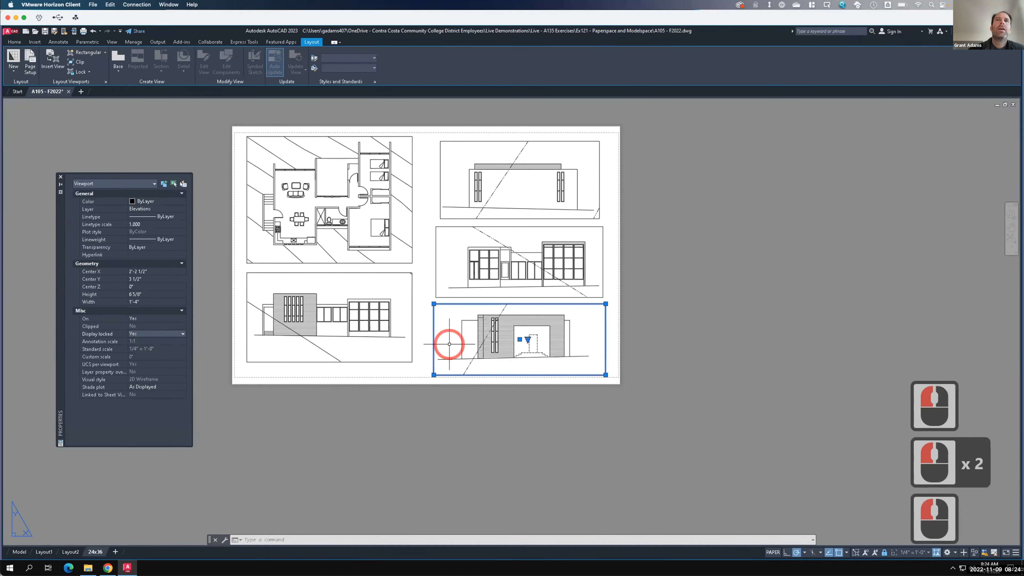
pyautogui.press('Escape')
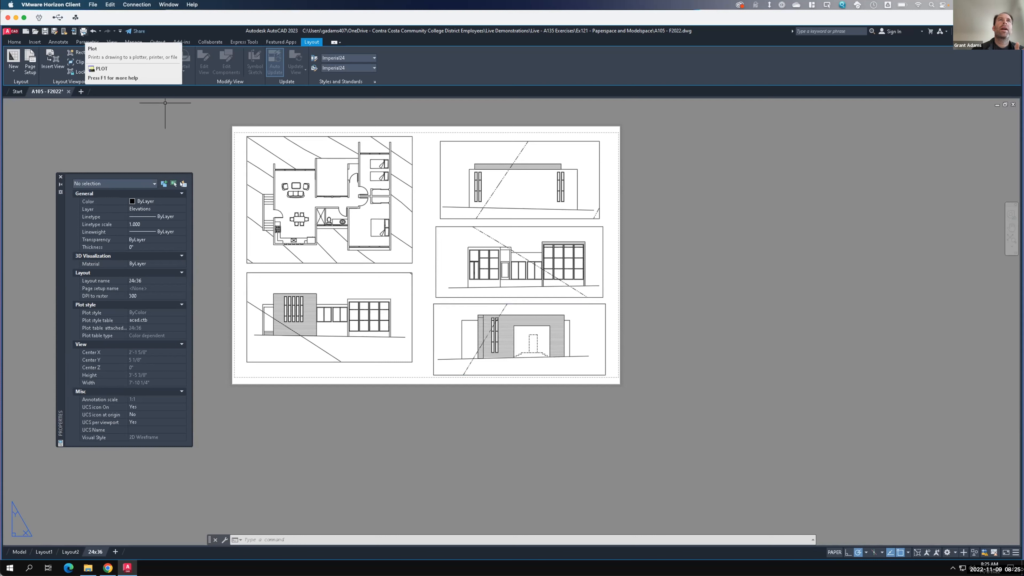
# - Plot the 24x36 layout to PDF, saving it as A105 - F2022-24x36.pdf in the Ex121 - Paperspace and Modelspace folder
pyautogui.click(82, 32)
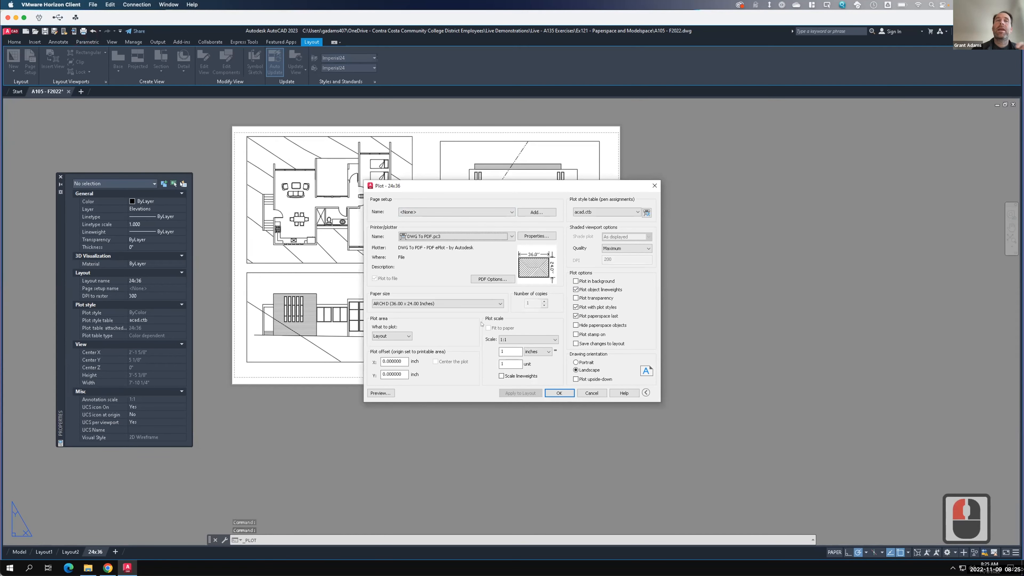
pyautogui.click(559, 393)
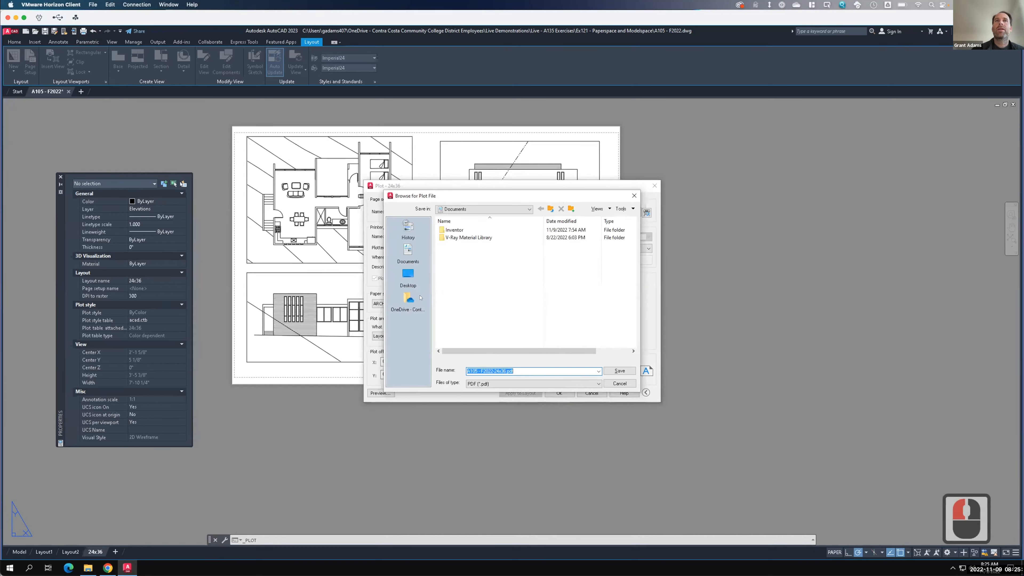
pyautogui.click(408, 298)
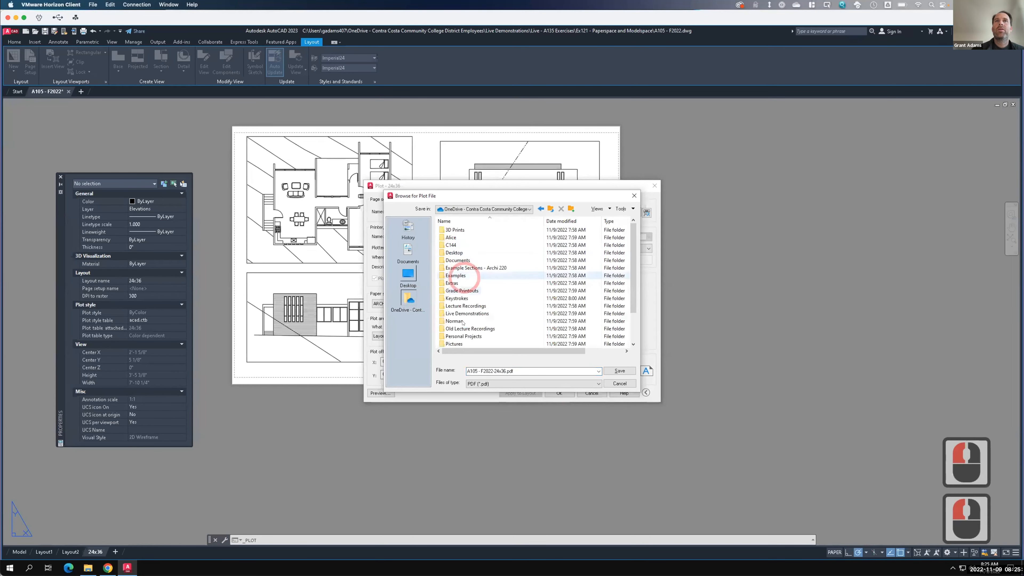
pyautogui.doubleClick(465, 313)
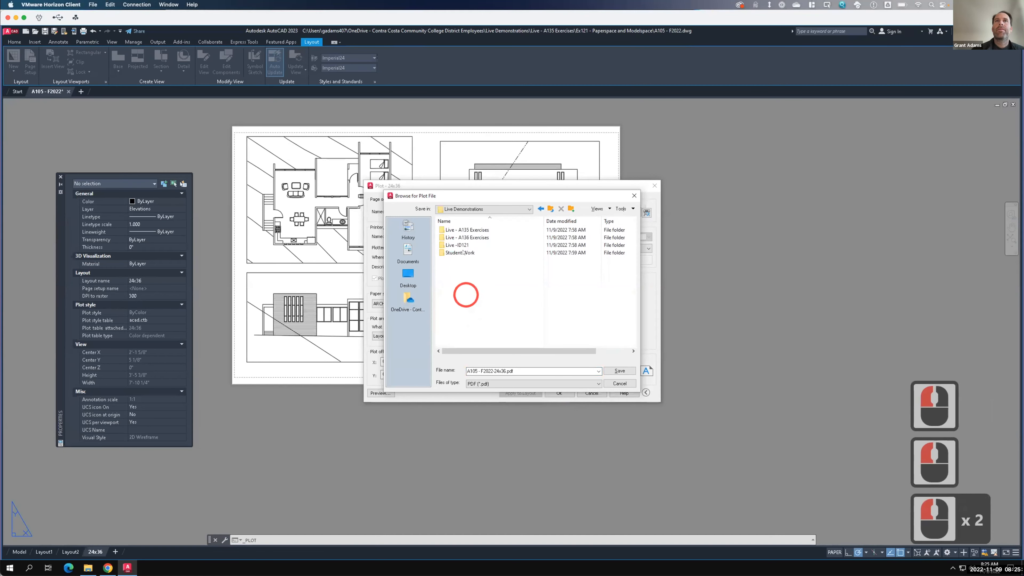
pyautogui.doubleClick(463, 230)
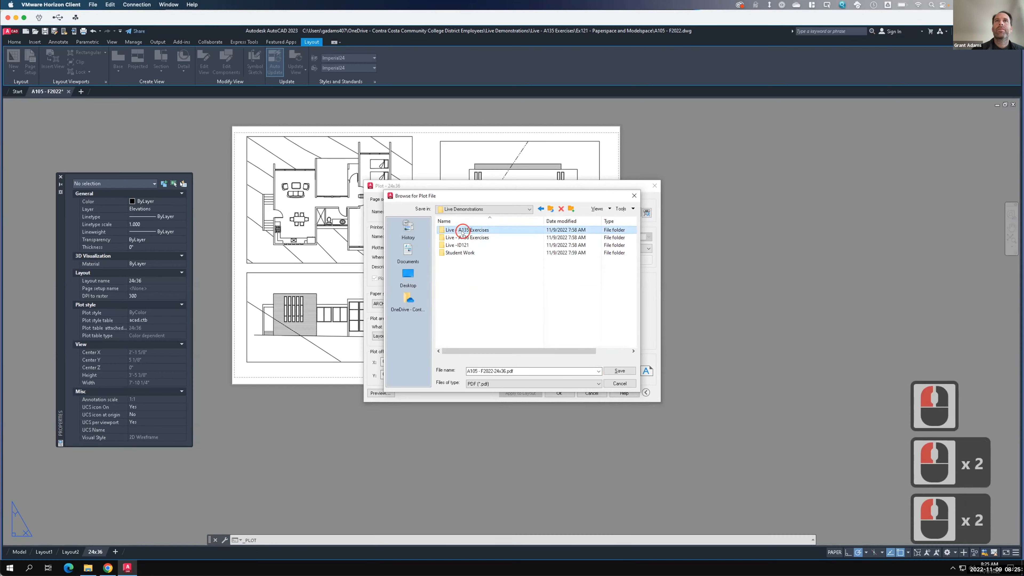
pyautogui.scroll(-5, 462, 266)
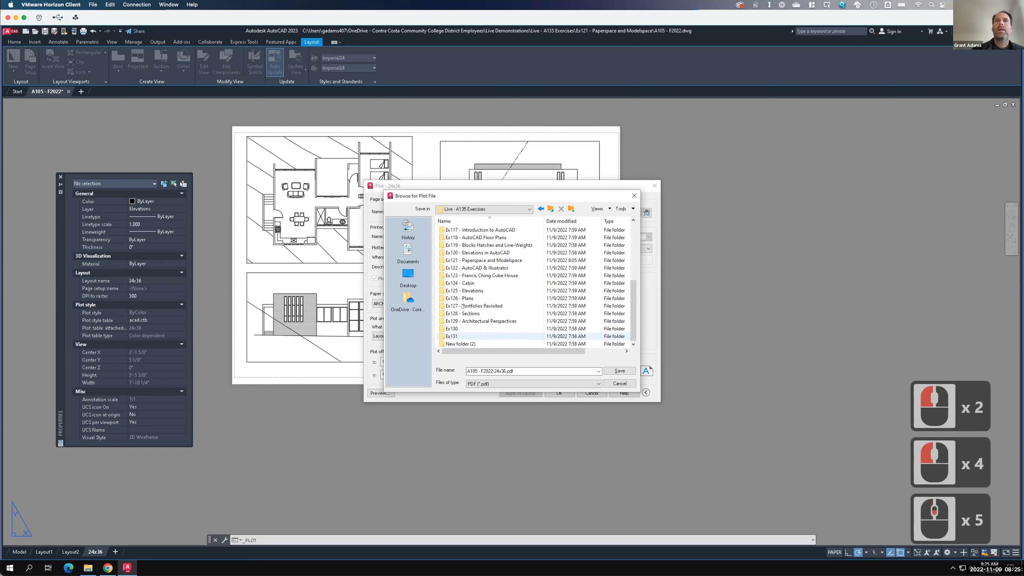
pyautogui.doubleClick(465, 261)
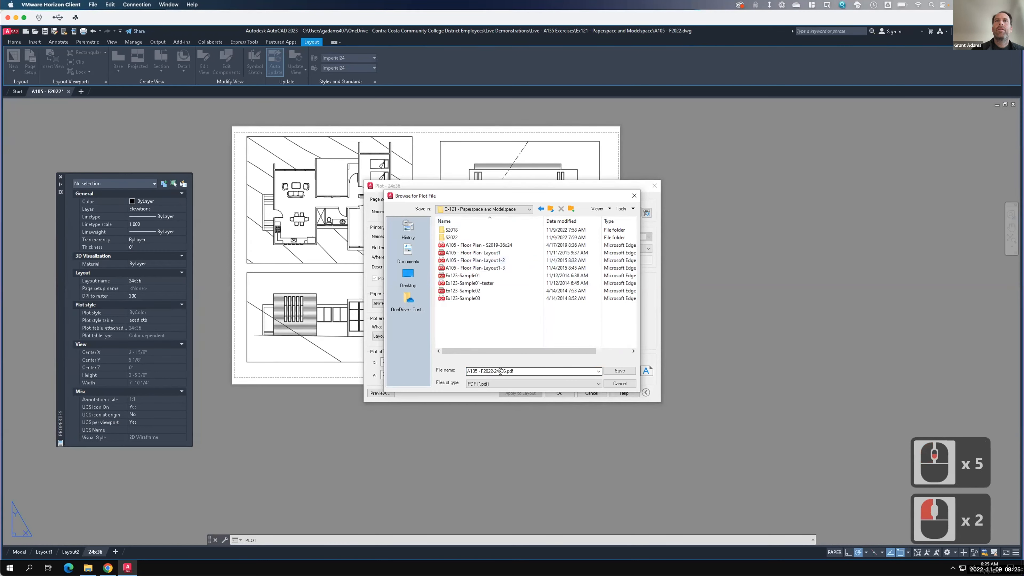
pyautogui.click(617, 370)
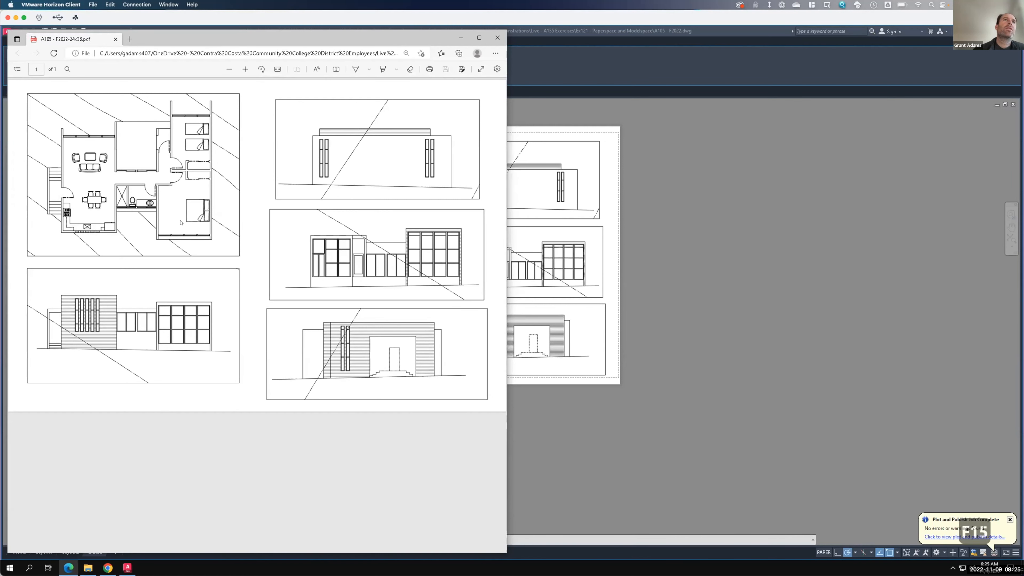
# - Review the plotted PDF, close the viewer, and check the floor plan viewport's properties before clearing the selection
pyautogui.click(184, 207)
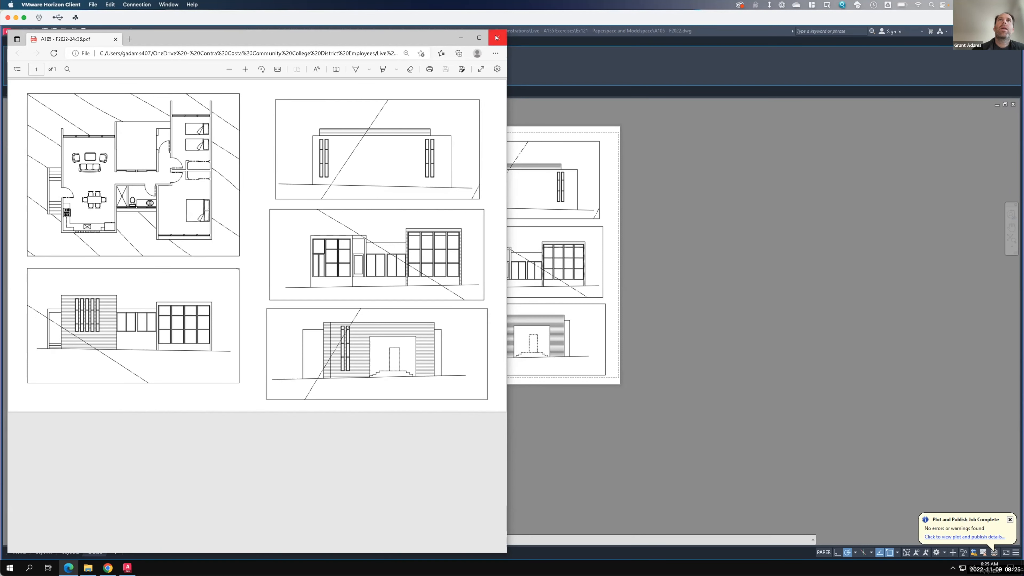
pyautogui.click(528, 95)
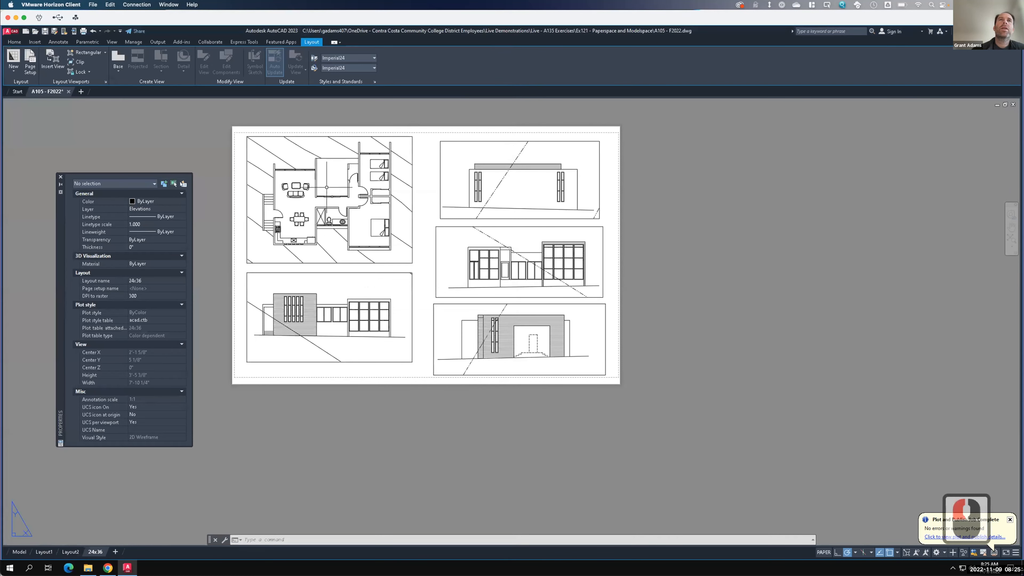
pyautogui.click(412, 170)
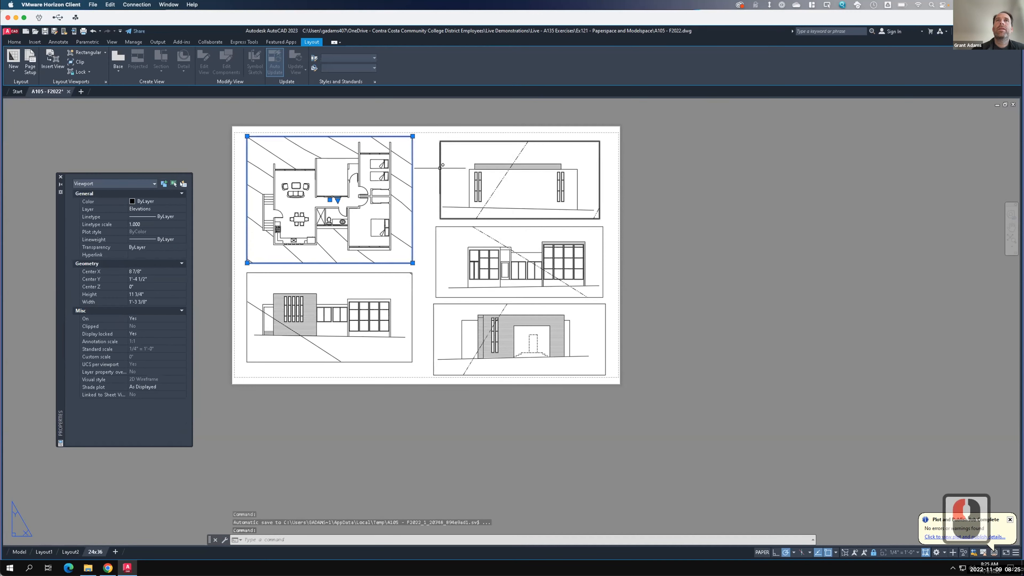
pyautogui.press('Escape')
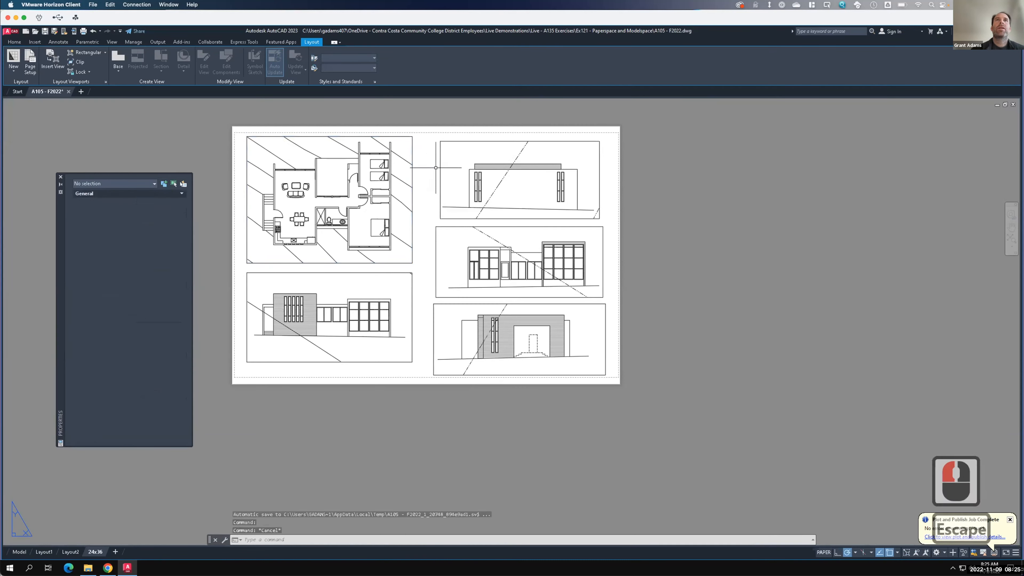
# - Open the Layer Properties Manager and create a new layer
pyautogui.click(10, 42)
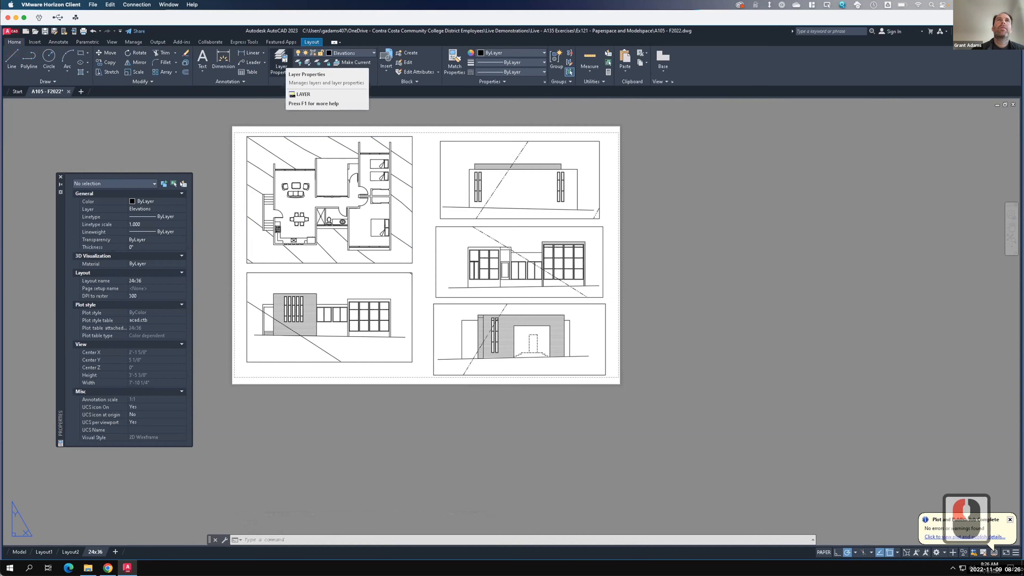
pyautogui.click(281, 59)
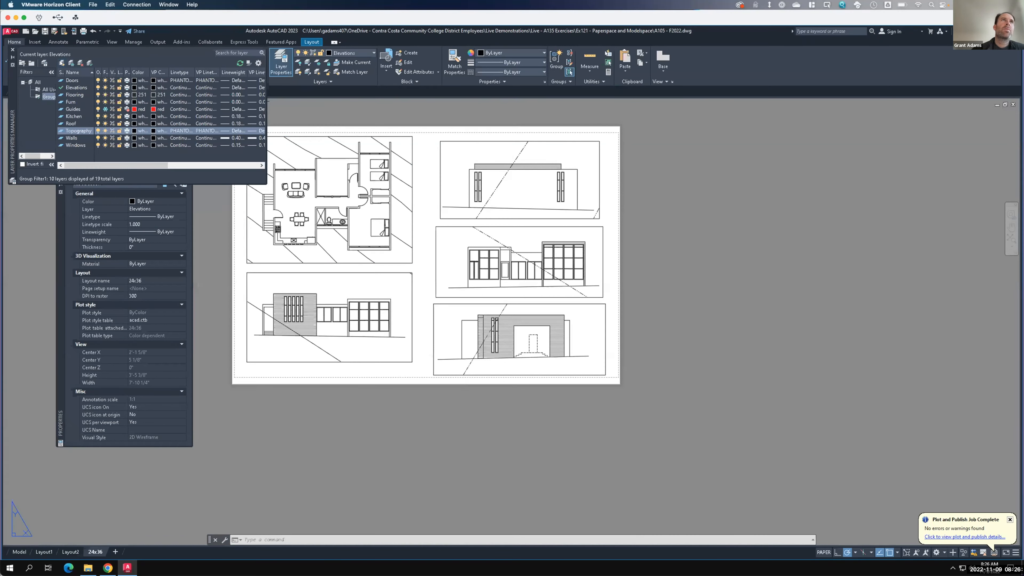
pyautogui.click(62, 63)
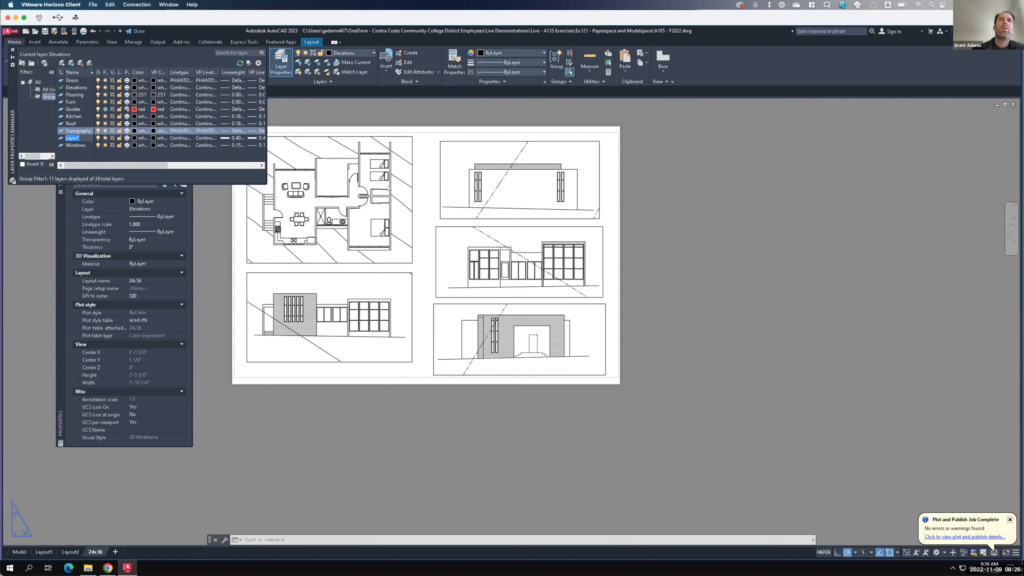
pyautogui.press('F15')
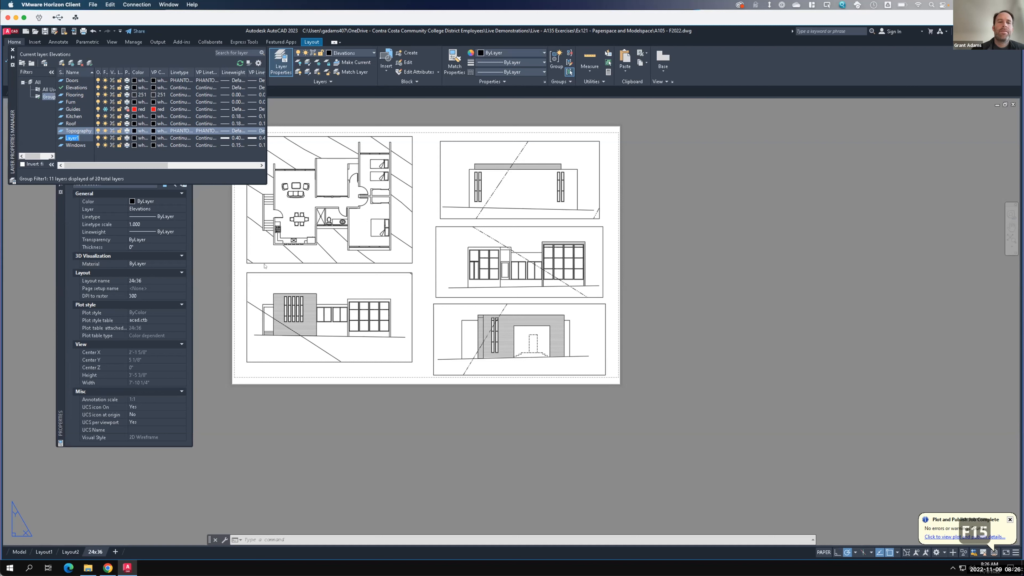
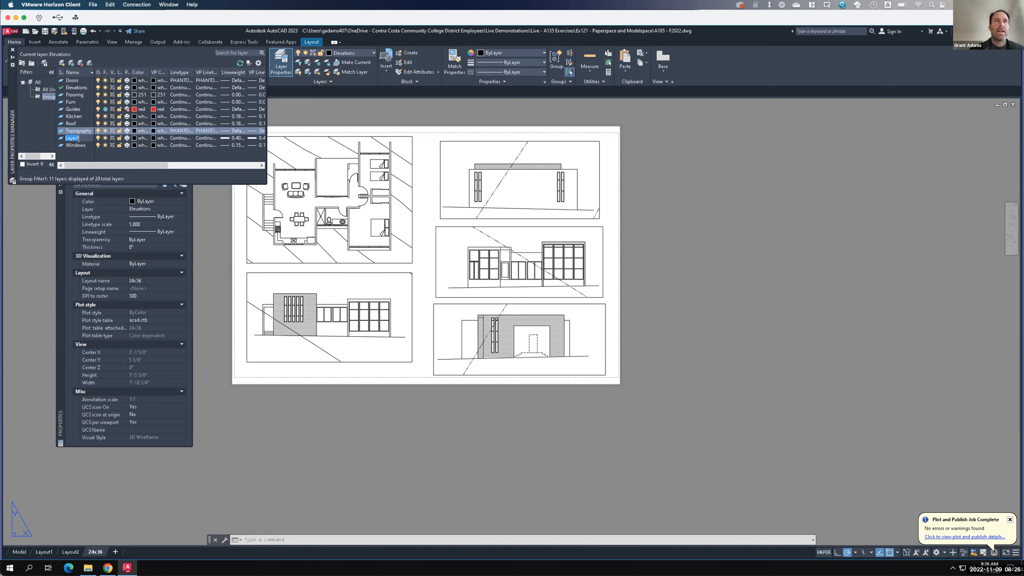
# - Name the new layer Z-NoPrint
pyautogui.write('Z')
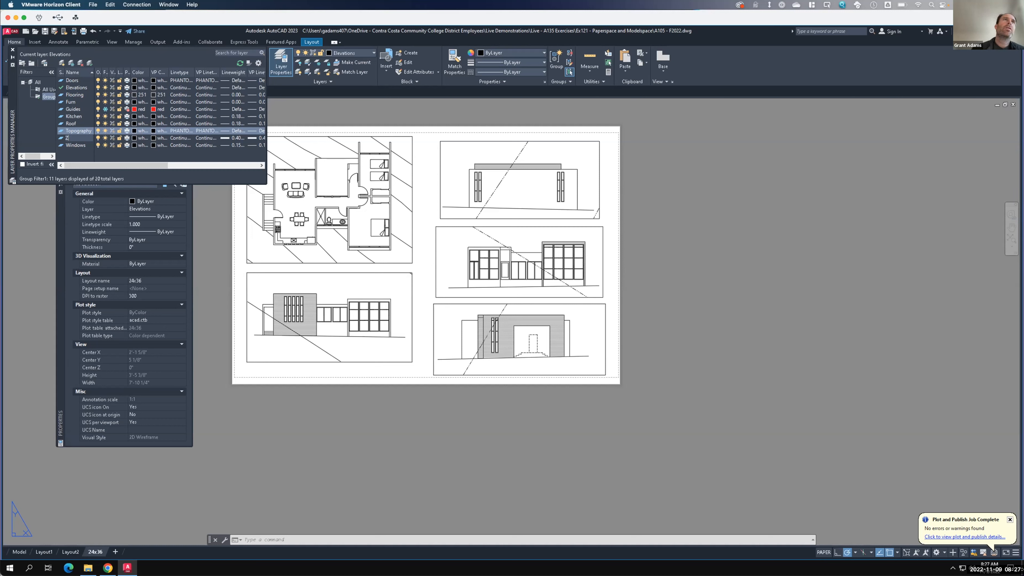
pyautogui.write('-')
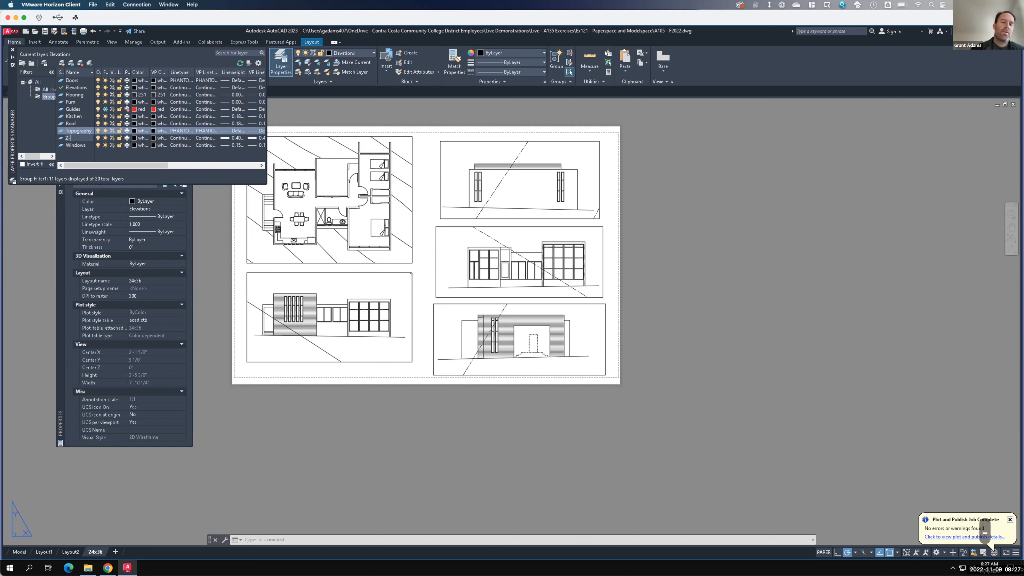
pyautogui.write('NoPrint')
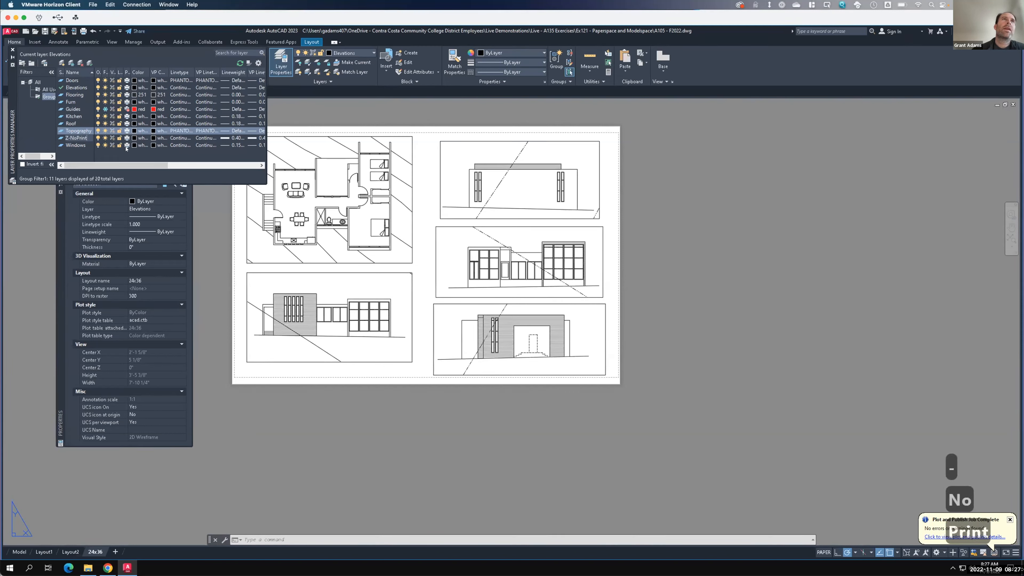
pyautogui.click(134, 138)
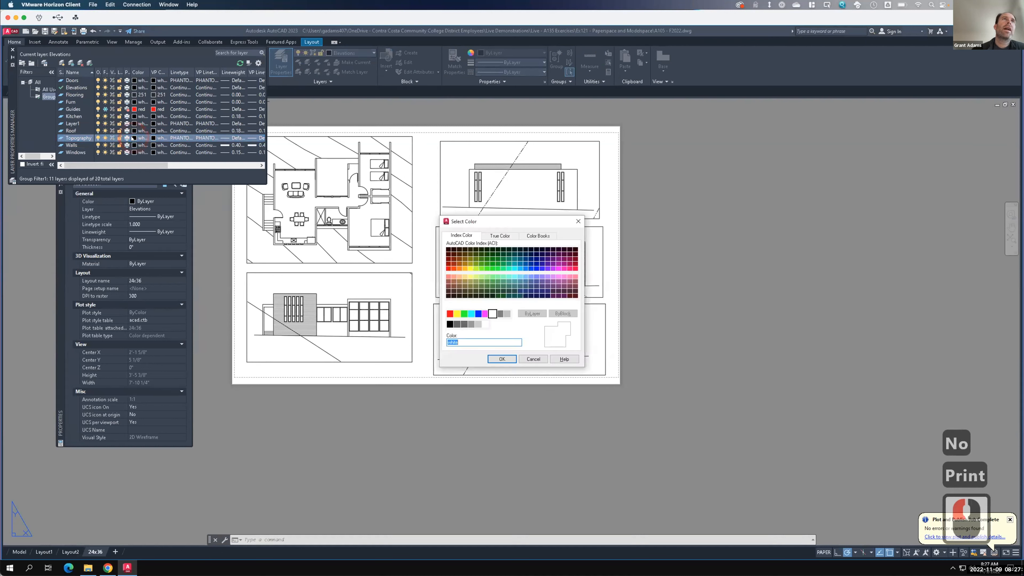
pyautogui.scroll(-2, 234, 115)
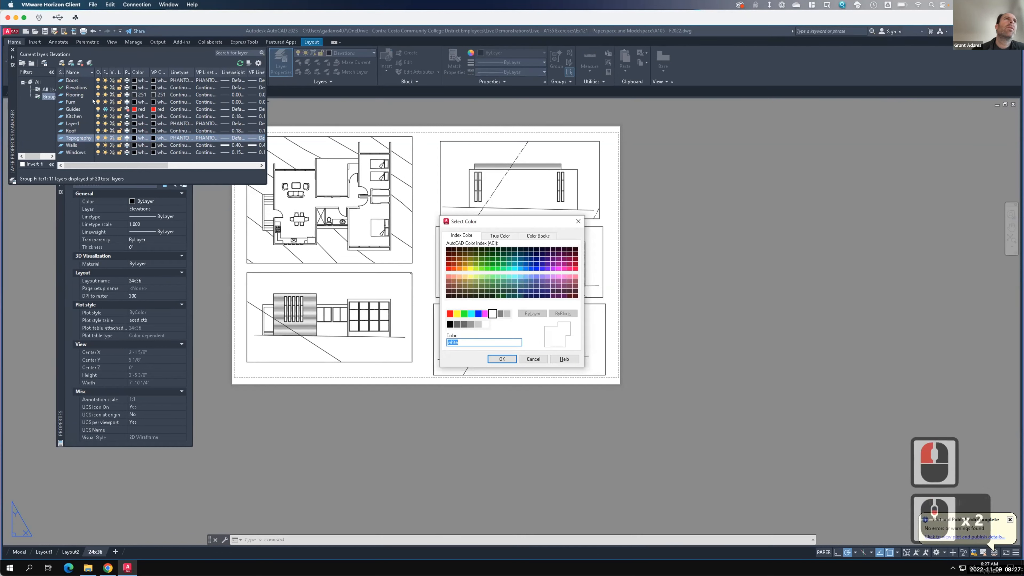
pyautogui.click(38, 82)
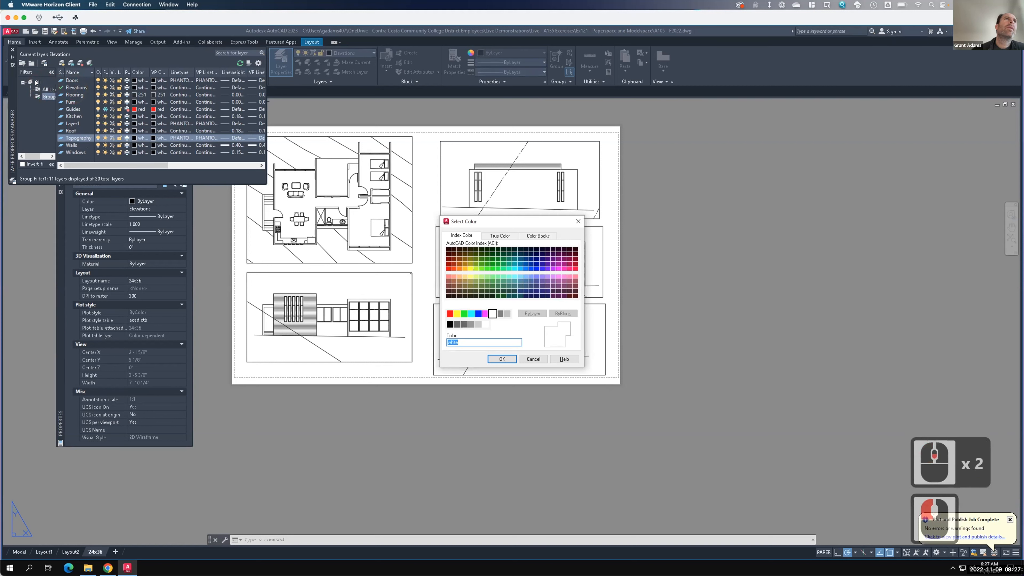
pyautogui.click(36, 82)
pyautogui.click(99, 120)
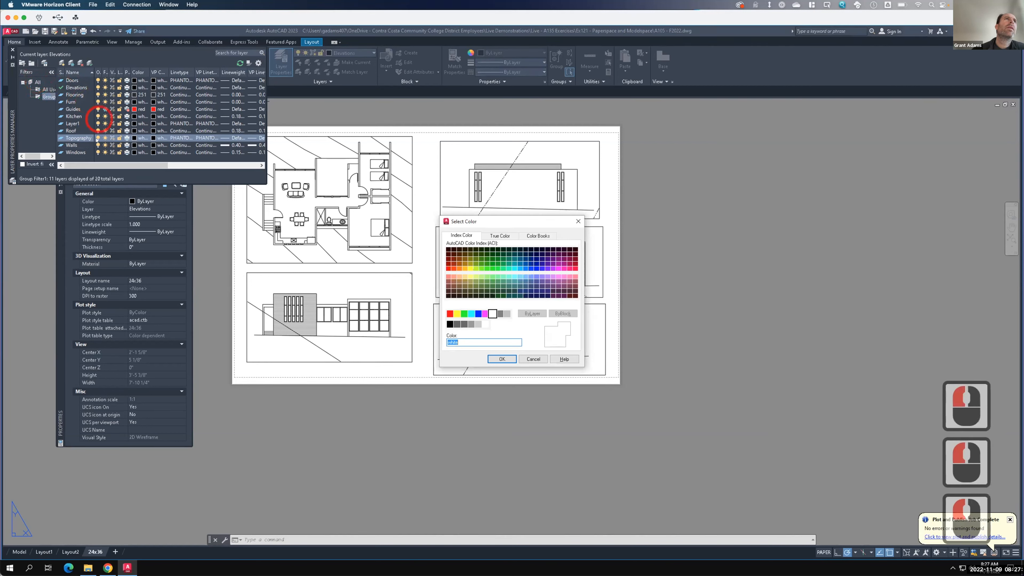
pyautogui.click(75, 144)
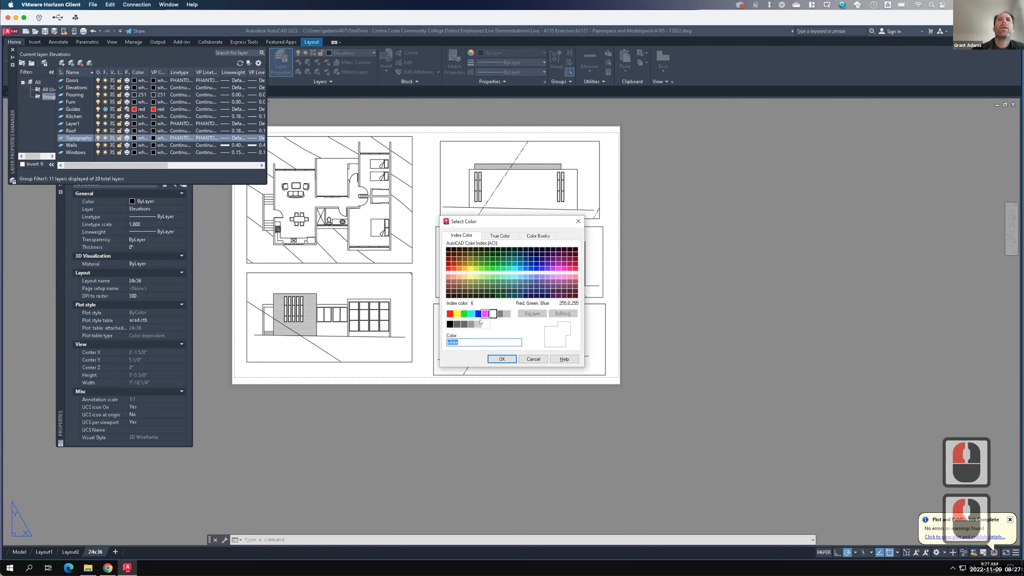
pyautogui.click(463, 313)
pyautogui.click(533, 358)
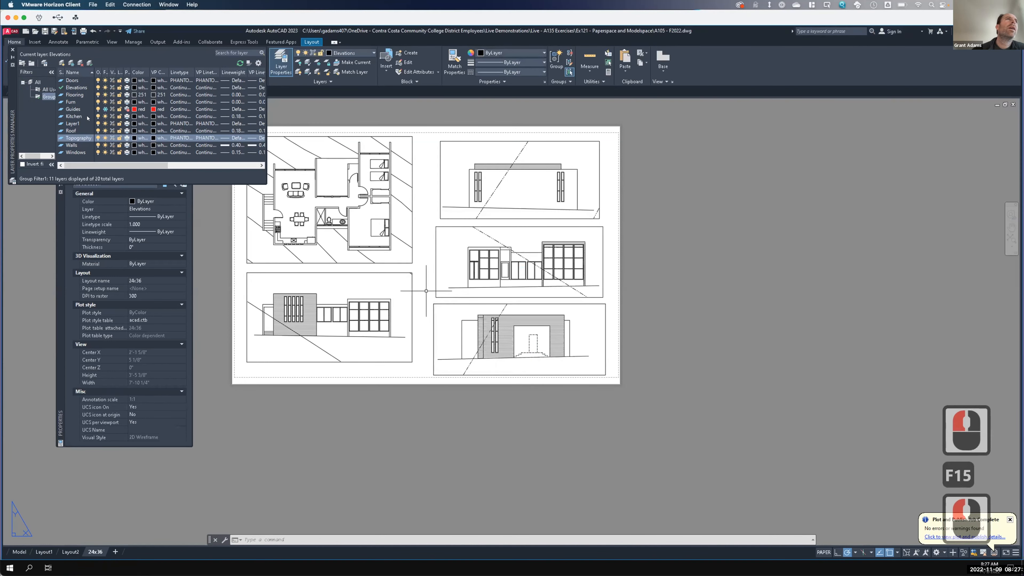
# - Show all layers in the Layer Properties Manager and scroll through the full layer list
pyautogui.scroll(2, 87, 117)
pyautogui.click(38, 82)
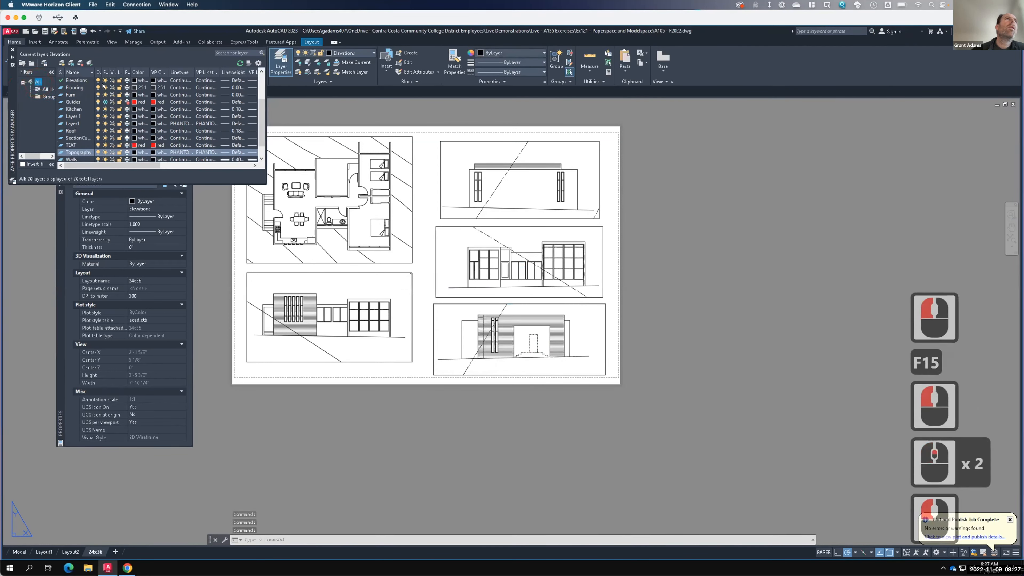
pyautogui.click(263, 142)
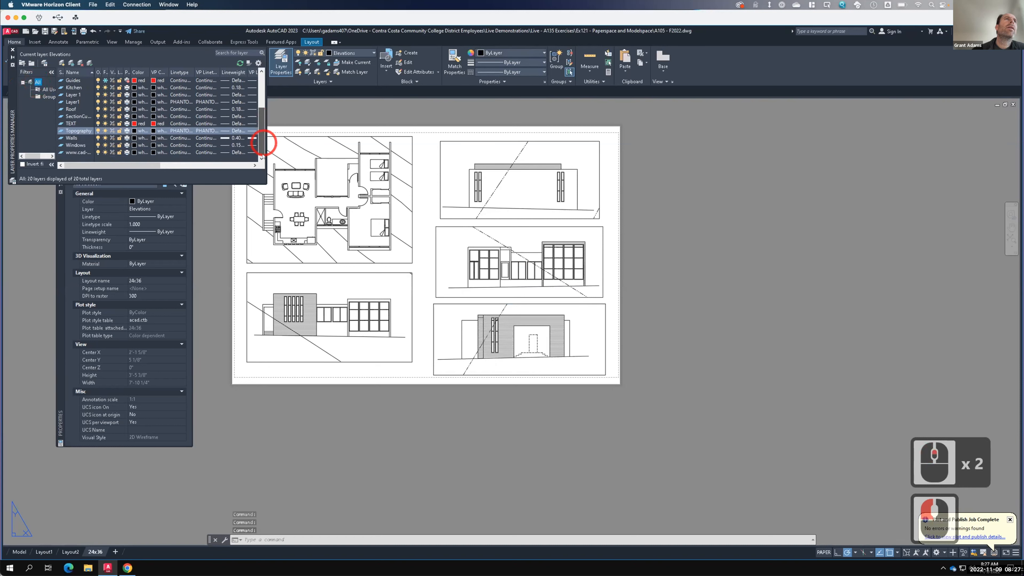
pyautogui.moveTo(260, 154); pyautogui.dragTo(252, 97)
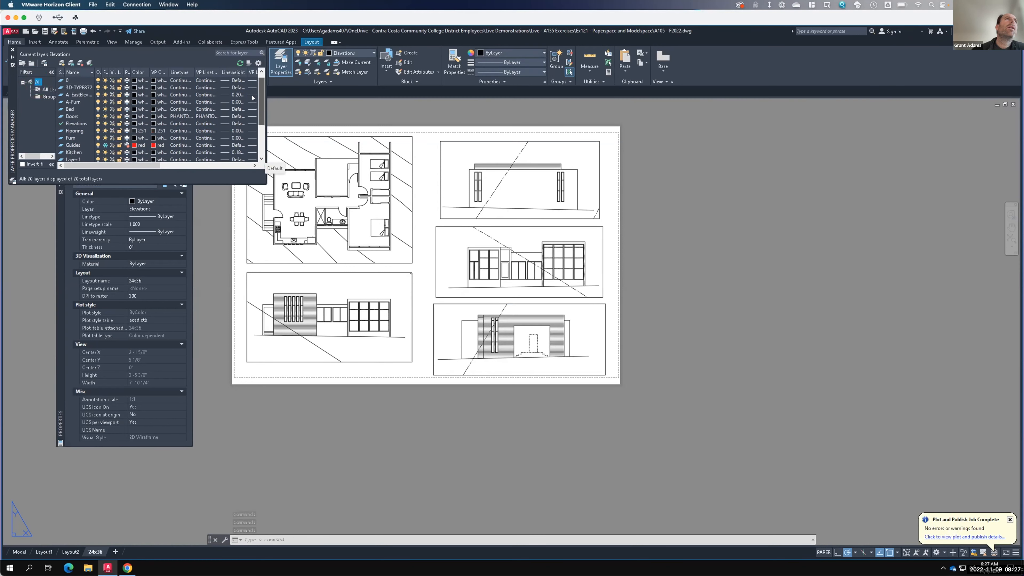
pyautogui.scroll(-3, 247, 121)
pyautogui.click(248, 132)
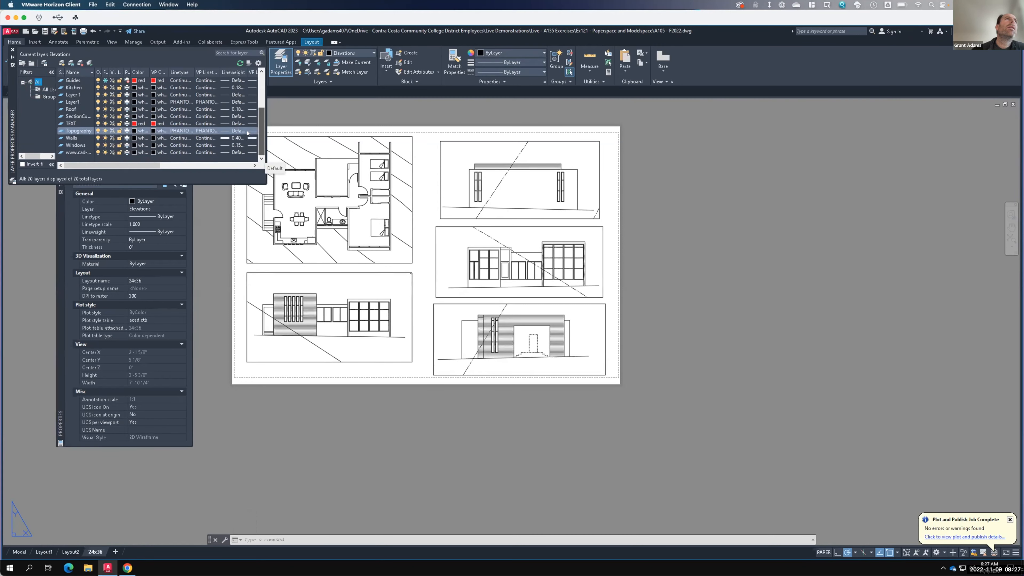
pyautogui.scroll(3, 247, 121)
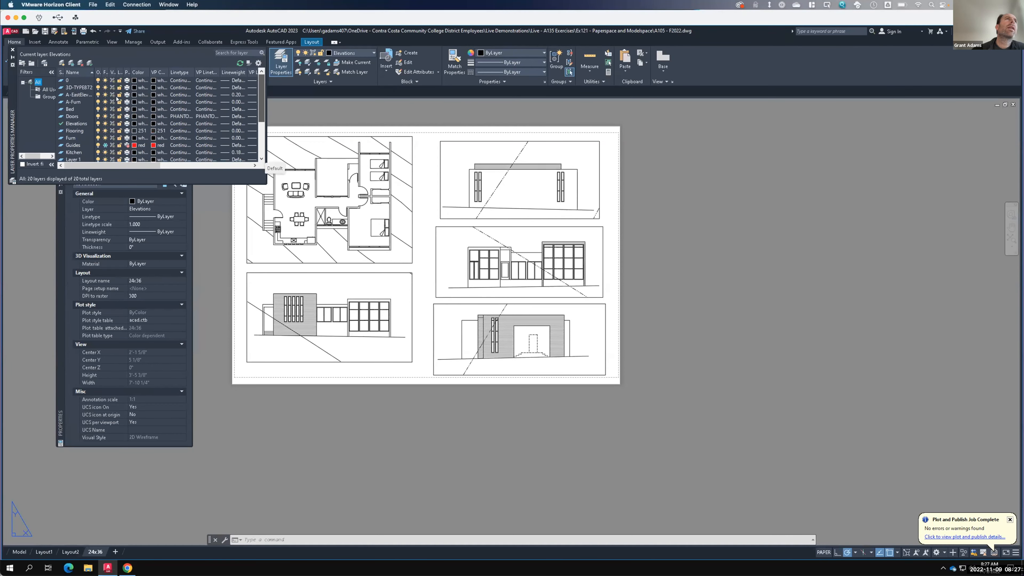
# - Create a new layer and name it Z-NoPrint
pyautogui.click(61, 63)
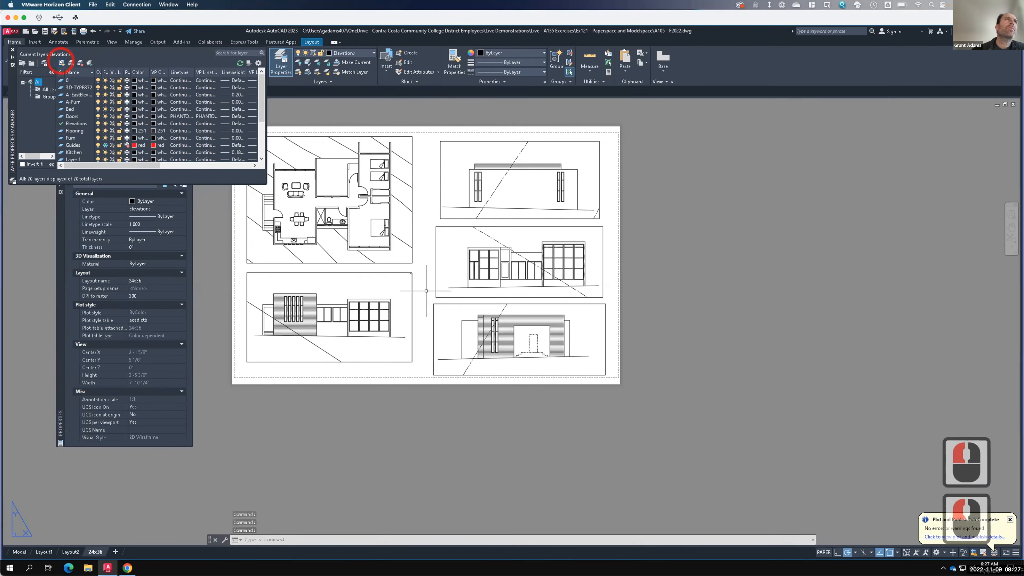
pyautogui.write('Z-NoPerin')
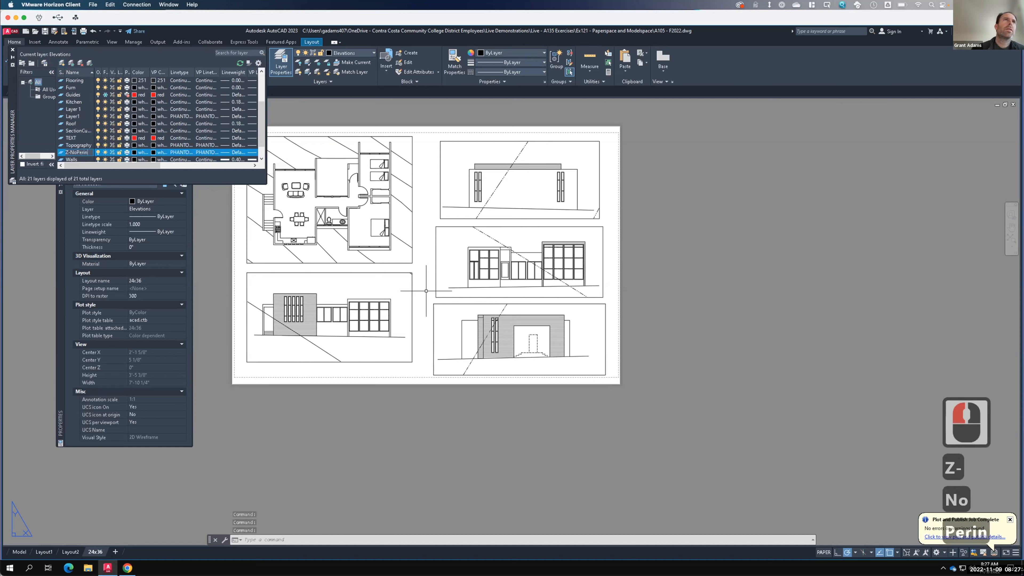
pyautogui.press('BackSpace')
pyautogui.press('BackSpace')
pyautogui.press('BackSpace')
pyautogui.write('rint')
pyautogui.press('Return')
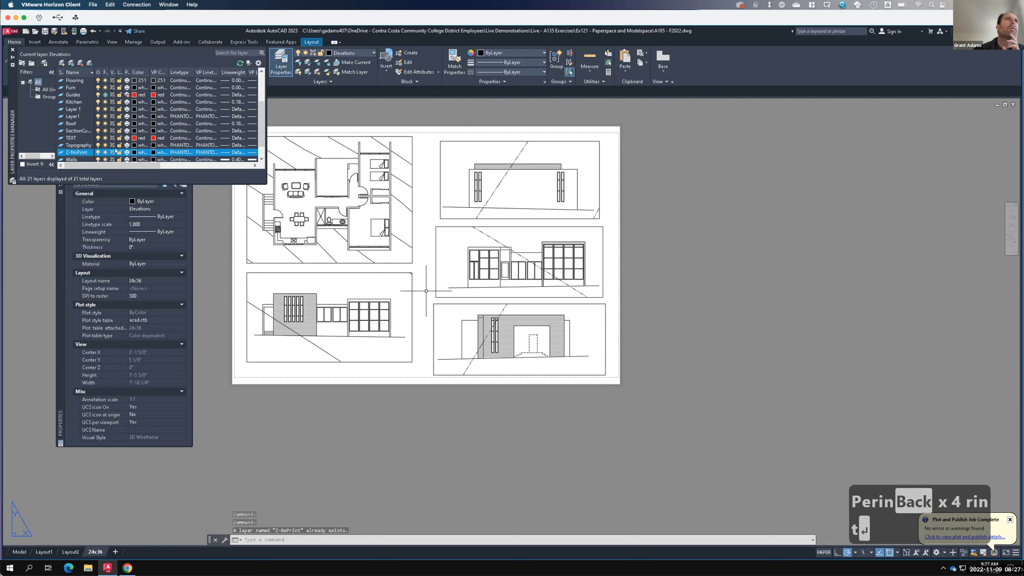
# - Make the Z-NoPrint layer non-plotting and set its color to green
pyautogui.click(127, 152)
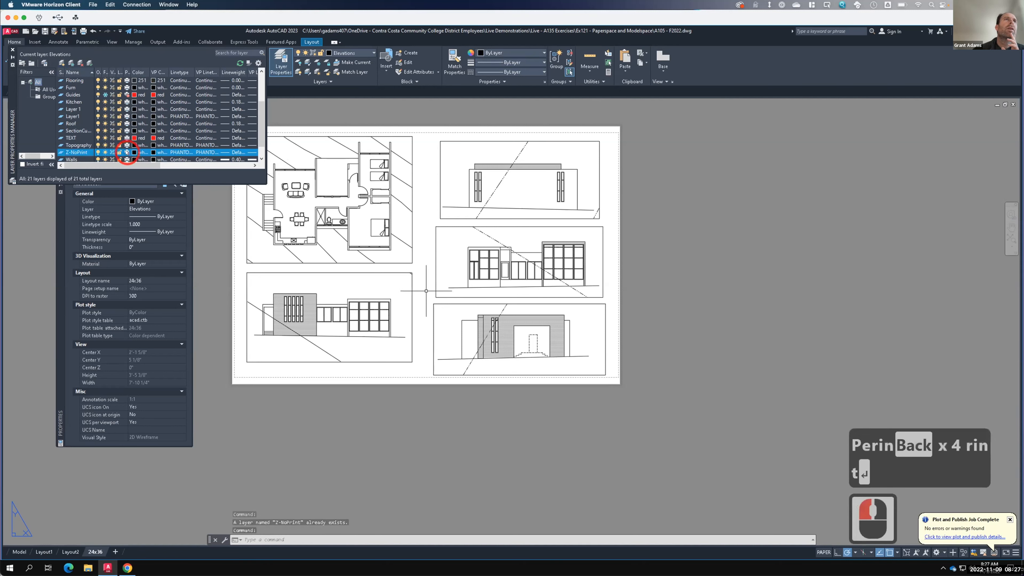
pyautogui.click(133, 152)
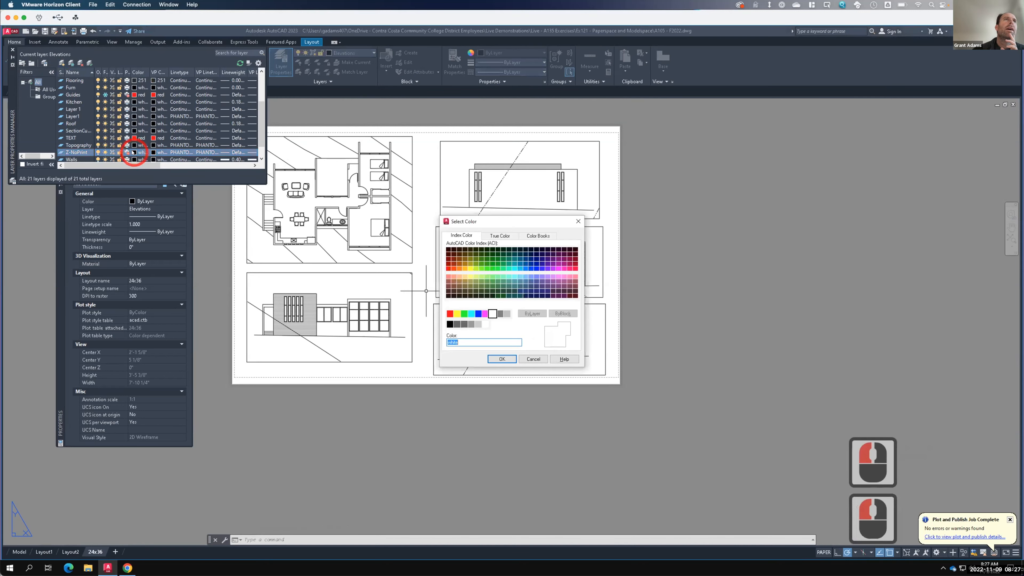
pyautogui.click(464, 314)
pyautogui.click(500, 357)
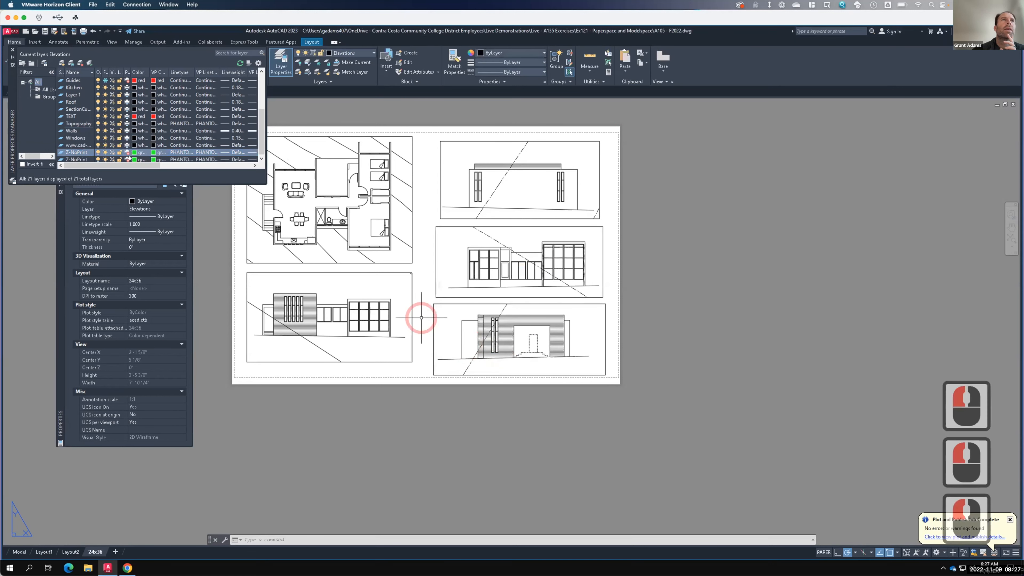
# - Delete the duplicate Z-NoPrint layer at the end of the layer list
pyautogui.scroll(-2, 220, 151)
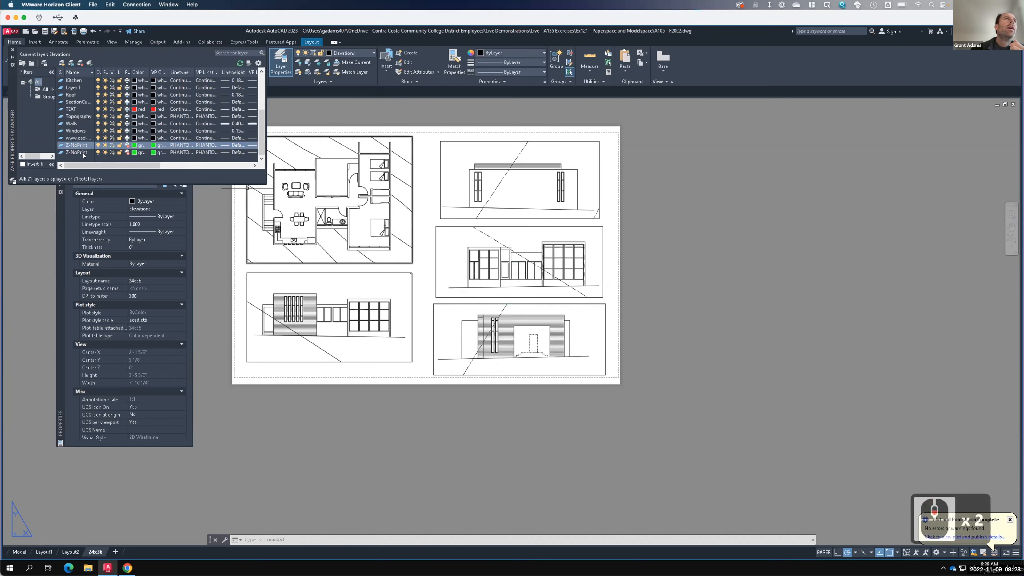
pyautogui.click(84, 152)
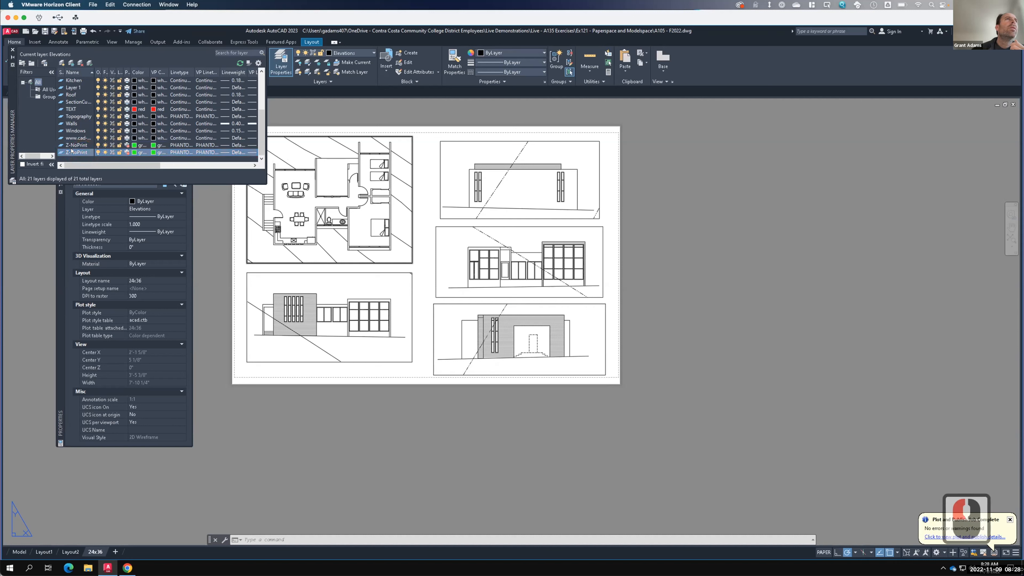
pyautogui.click(80, 63)
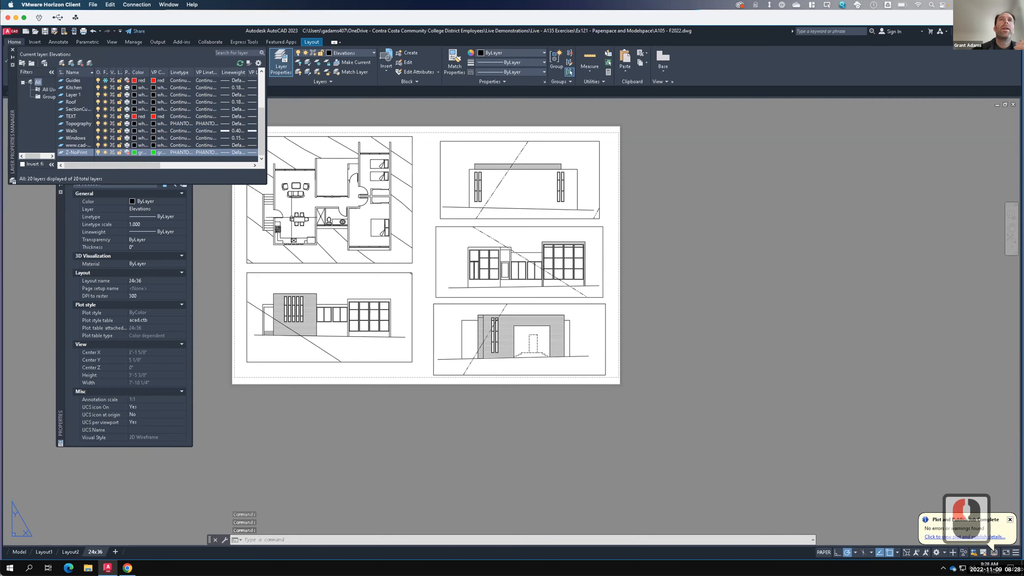
# - Select the four layout viewports and browse the layer drop-down list for the Z-NoPrint layer
pyautogui.click(438, 310)
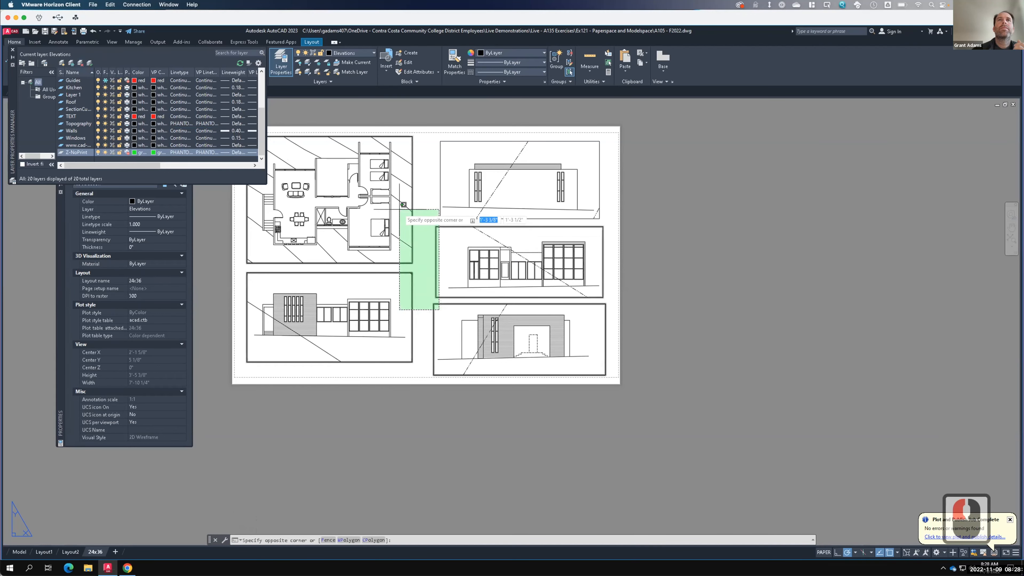
pyautogui.click(403, 204)
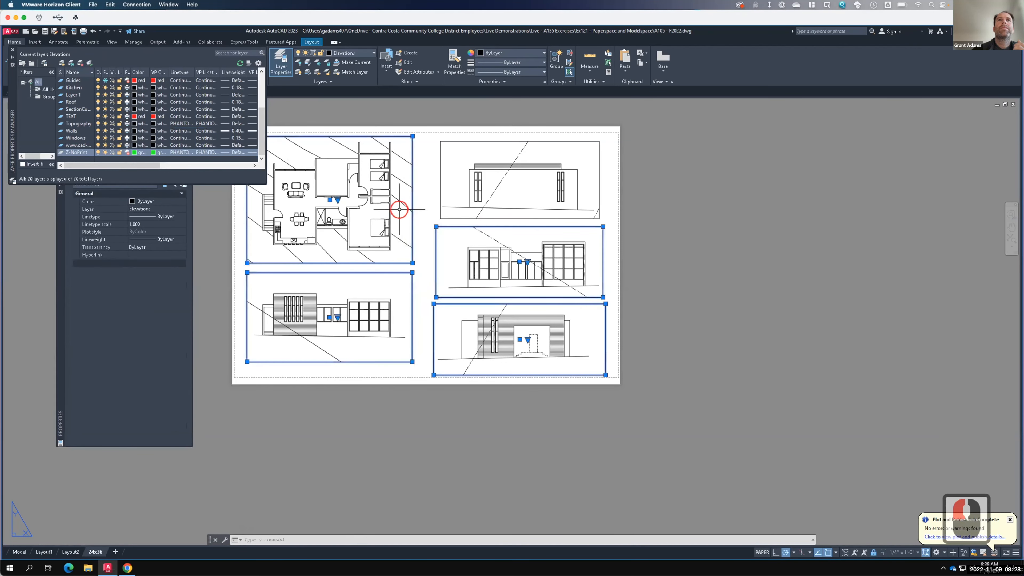
pyautogui.click(441, 201)
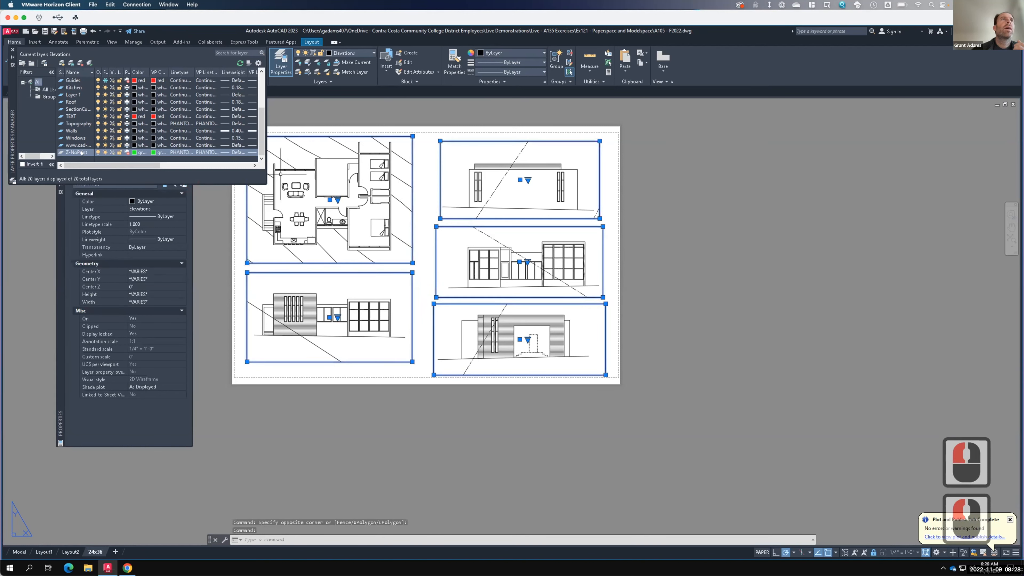
pyautogui.click(354, 53)
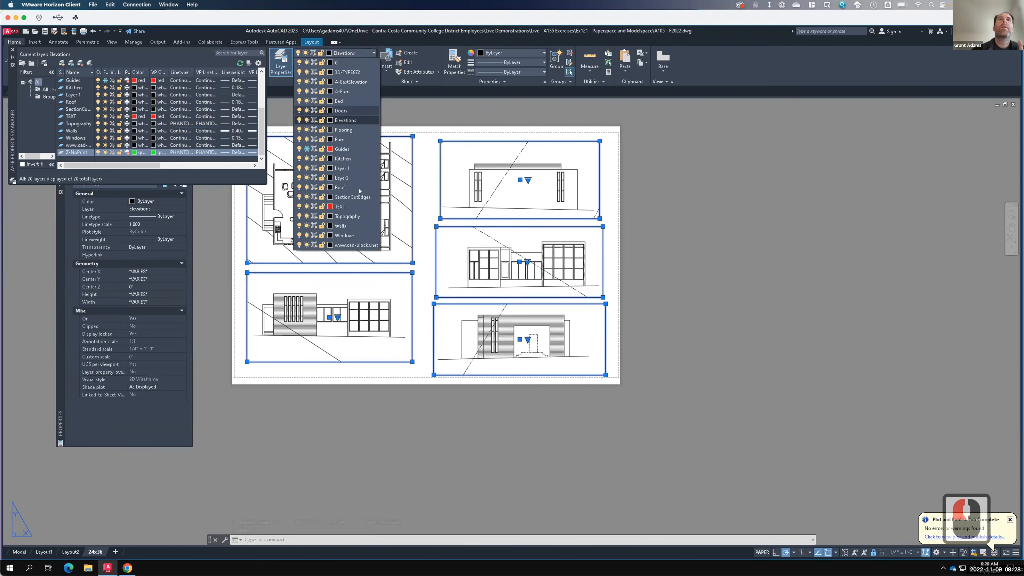
pyautogui.scroll(-2, 362, 227)
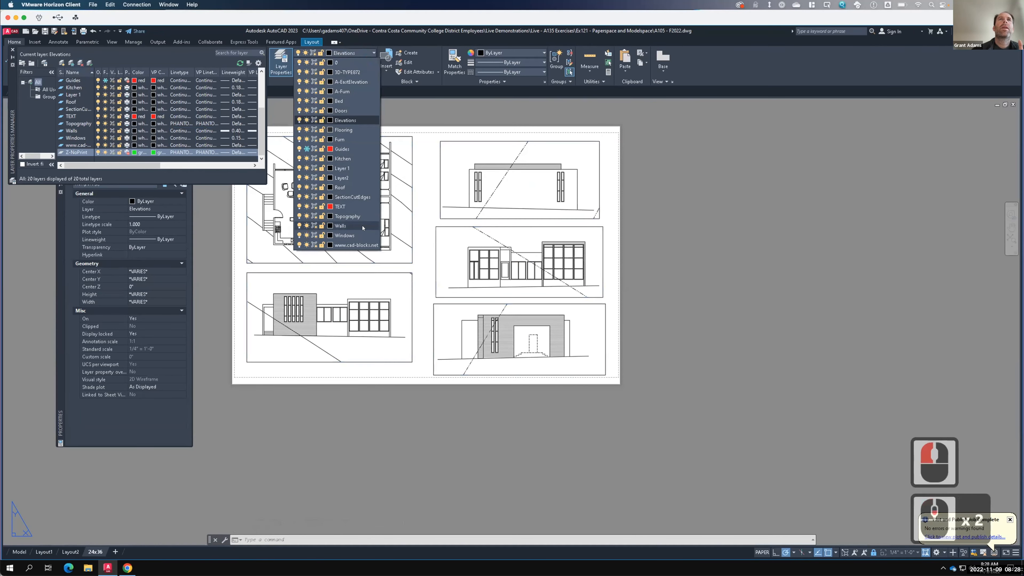
pyautogui.click(349, 52)
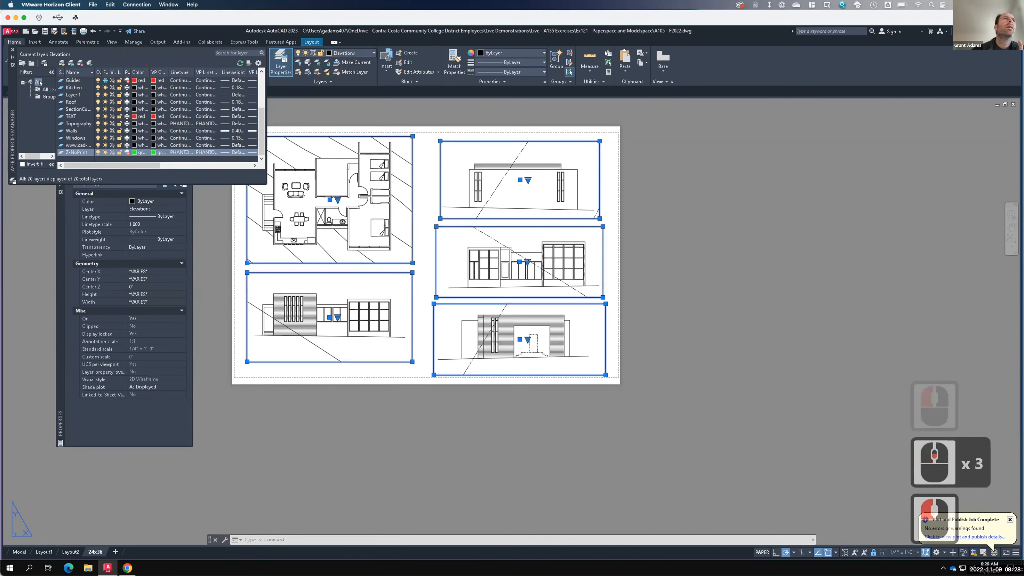
pyautogui.click(218, 62)
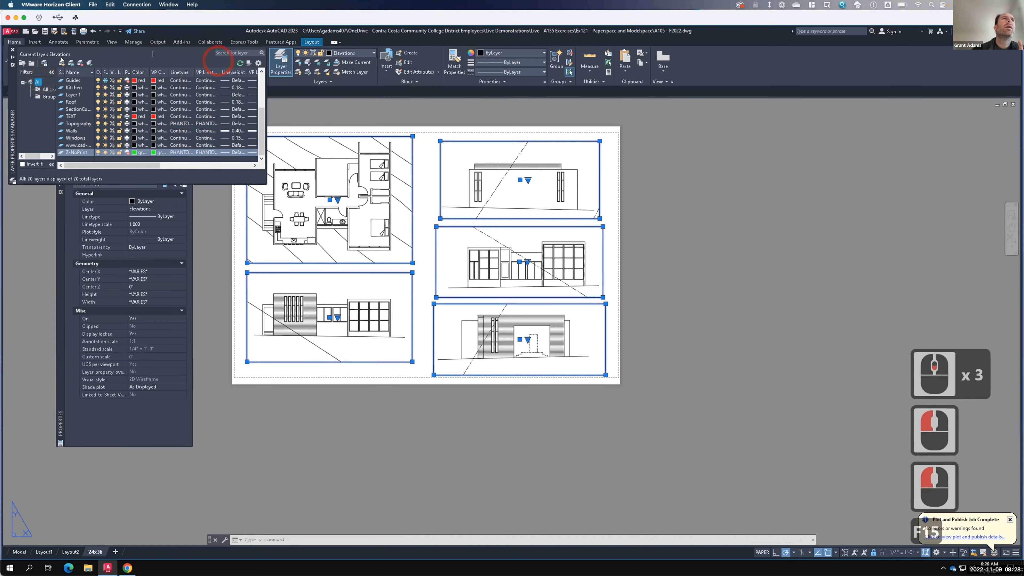
pyautogui.click(14, 49)
pyautogui.click(354, 53)
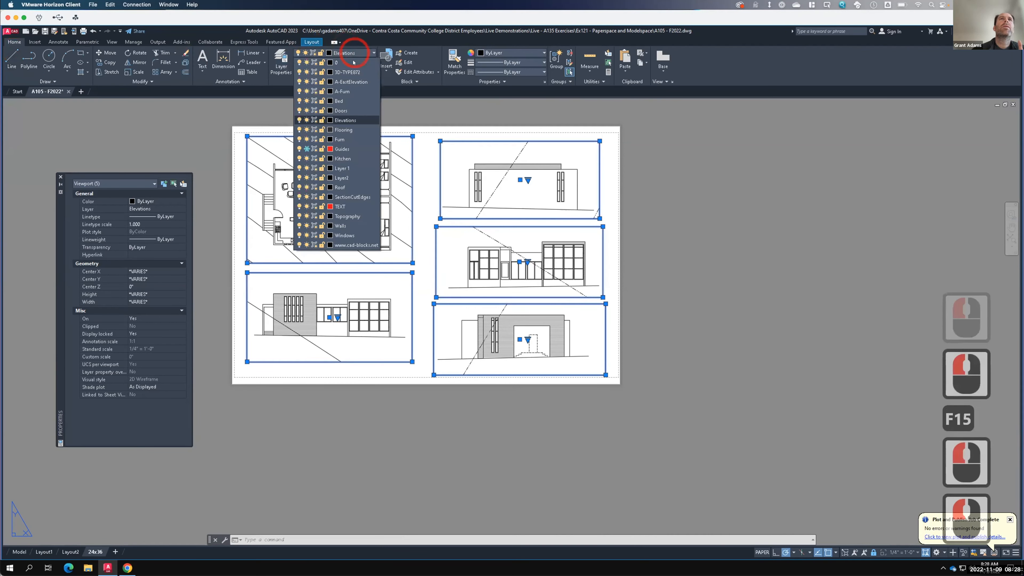
pyautogui.scroll(-3, 355, 234)
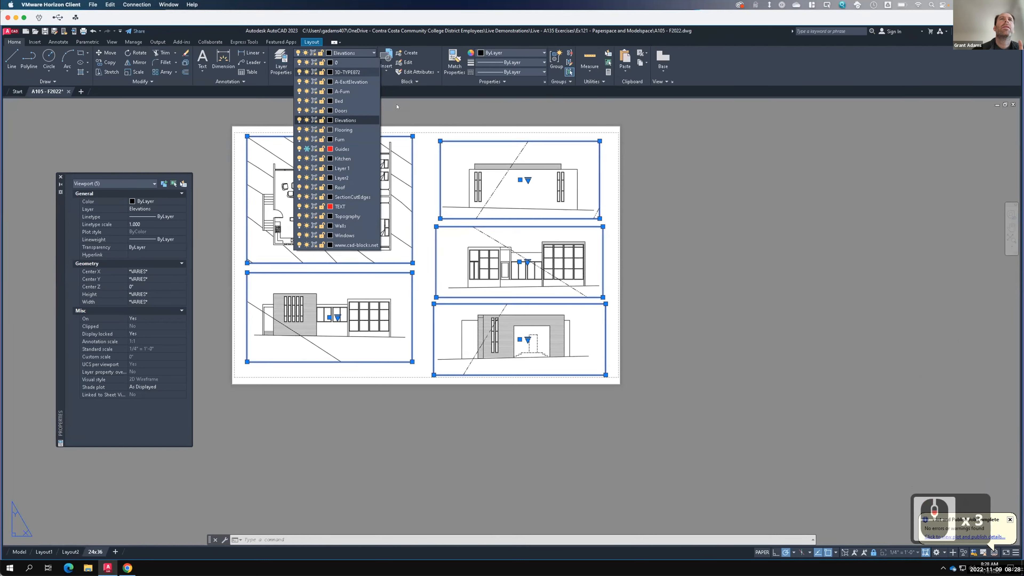
pyautogui.click(397, 105)
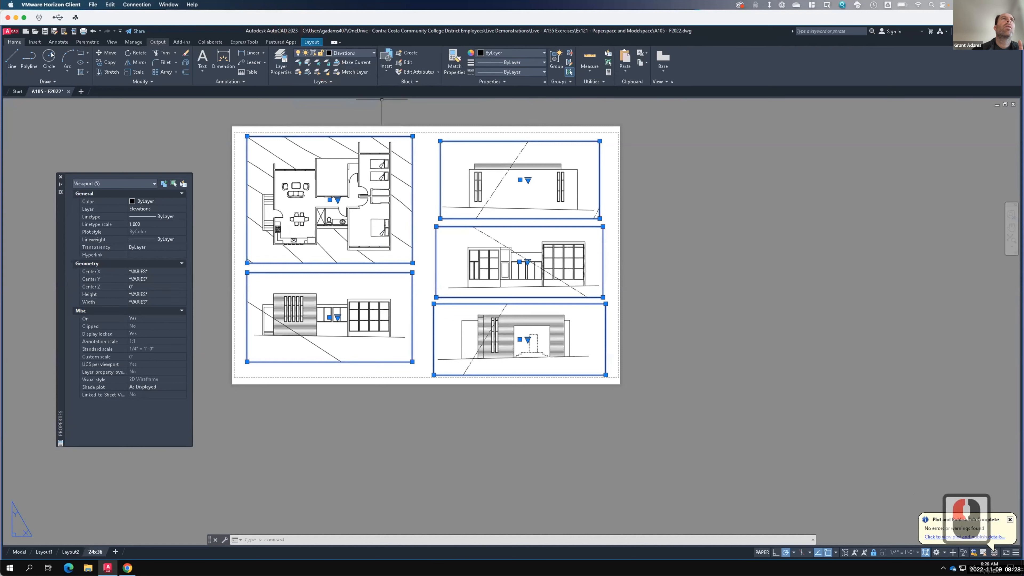
# - Reopen the Layer Properties Manager and show the All Used Layers filter
pyautogui.click(281, 60)
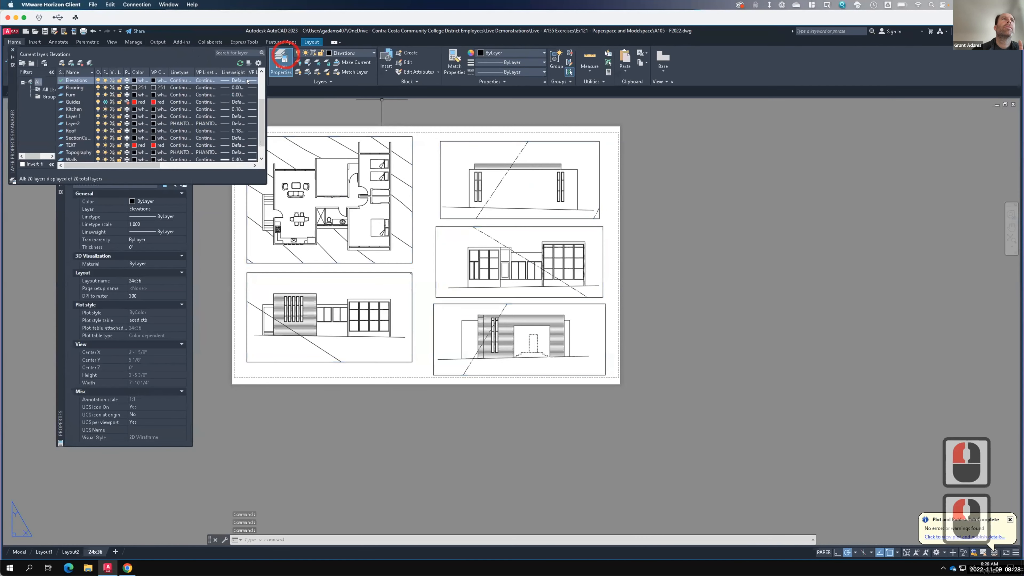
pyautogui.click(48, 89)
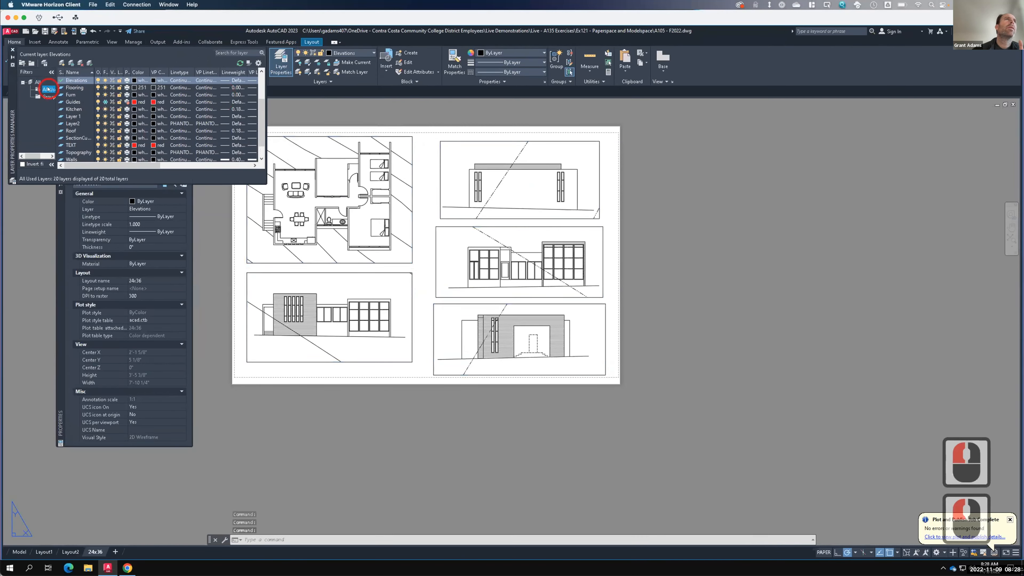
# - Show all layers in the Layer Properties Manager and create a new layer named Z-NoPrint
pyautogui.click(47, 96)
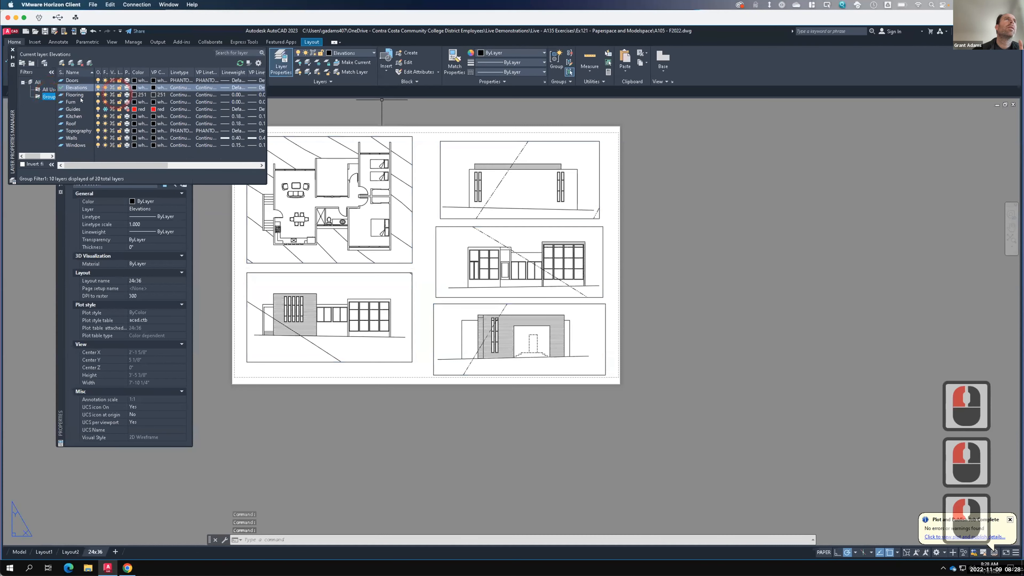
pyautogui.click(38, 82)
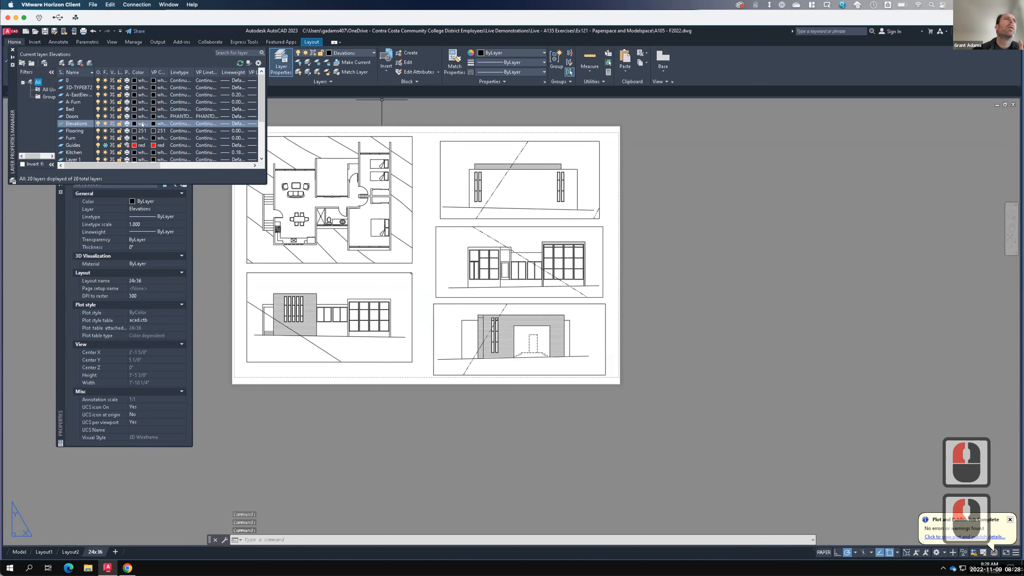
pyautogui.scroll(-6, 170, 121)
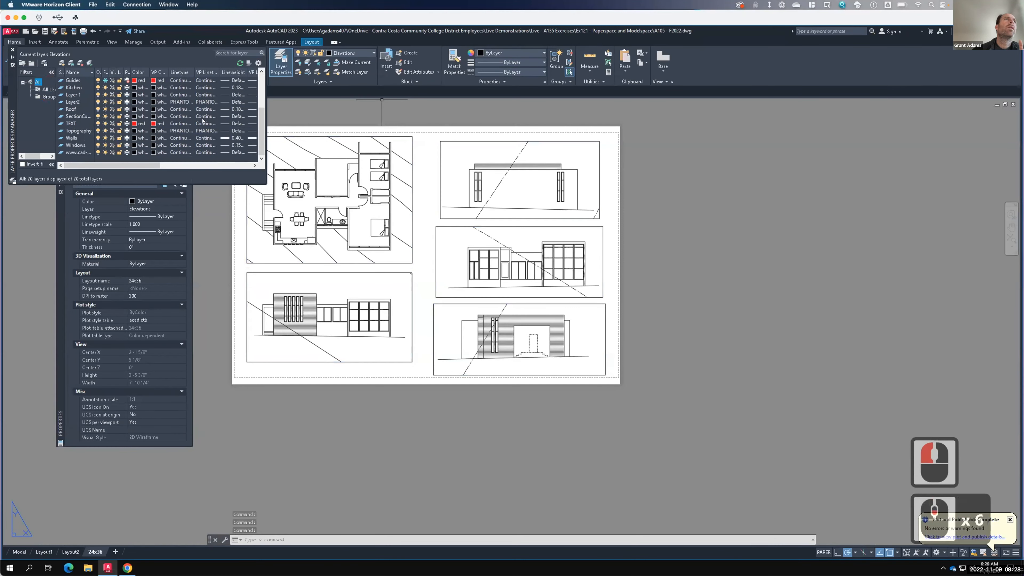
pyautogui.scroll(8, 203, 121)
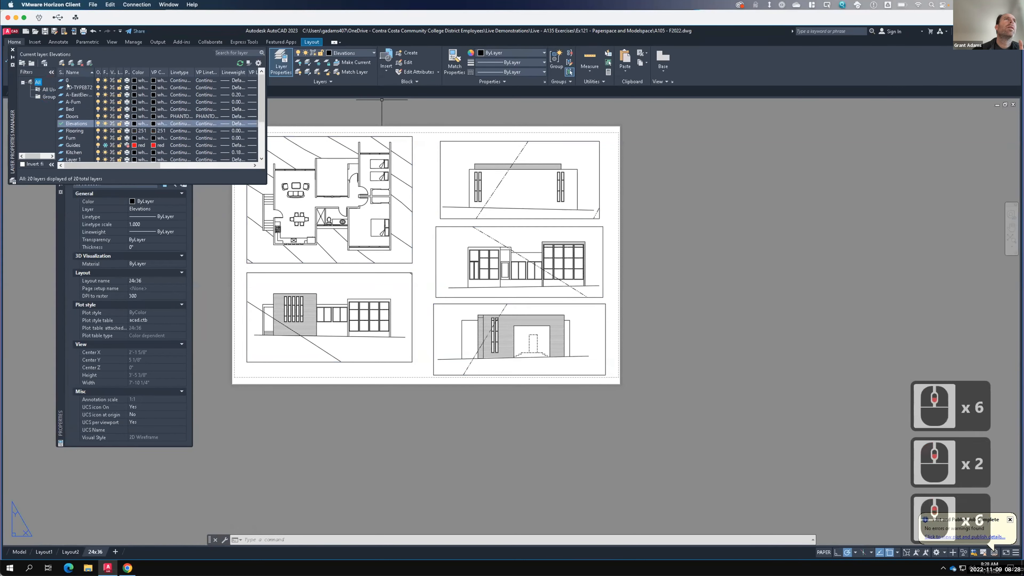
pyautogui.click(61, 63)
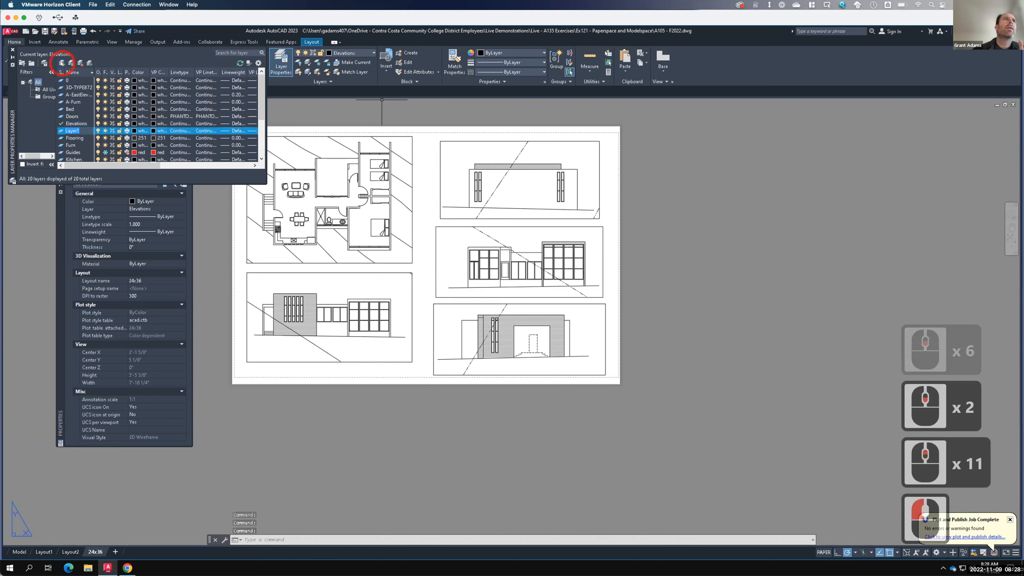
pyautogui.write('Z-')
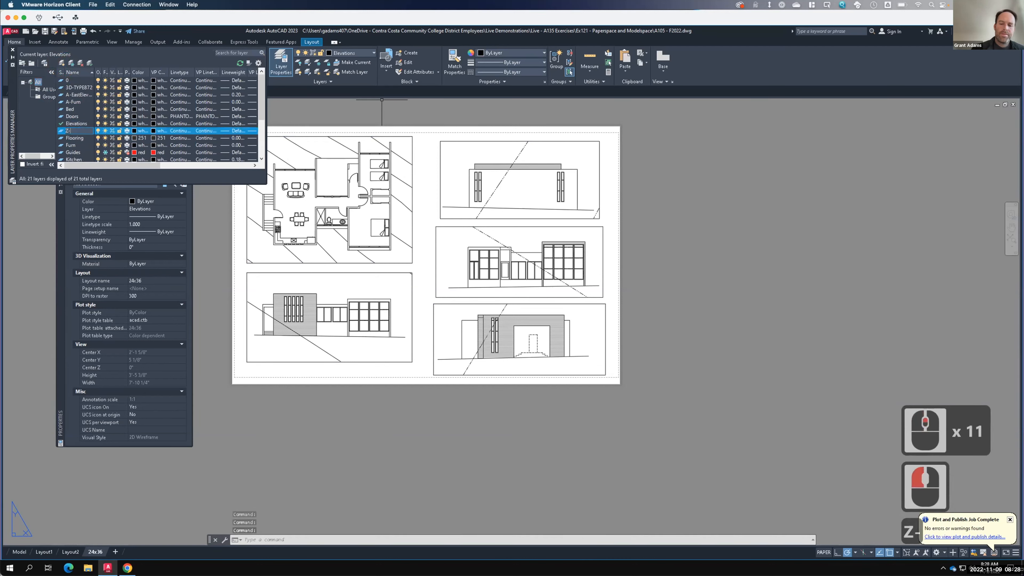
pyautogui.write('NoPrint')
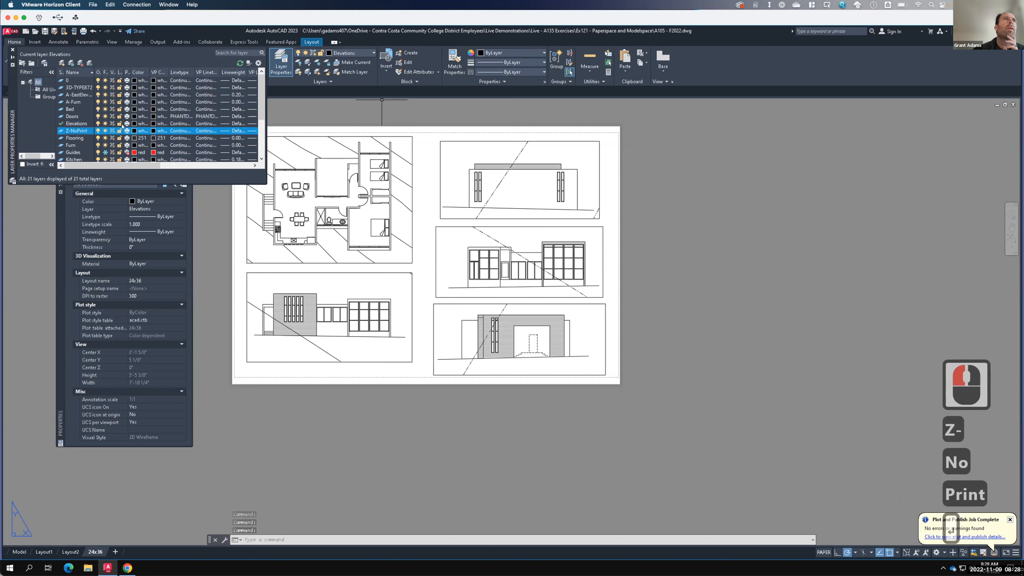
pyautogui.press('Return')
# - Set the Z-NoPrint layer's color to green, make it non-plotting, and close the Layer Properties Manager
pyautogui.click(133, 131)
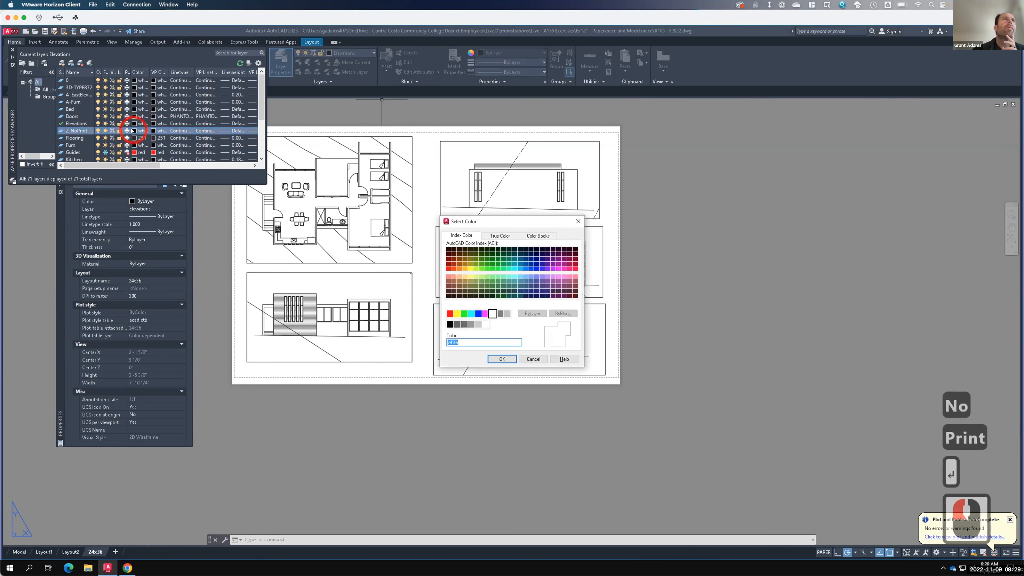
pyautogui.click(464, 313)
pyautogui.click(502, 358)
pyautogui.doubleClick(305, 226)
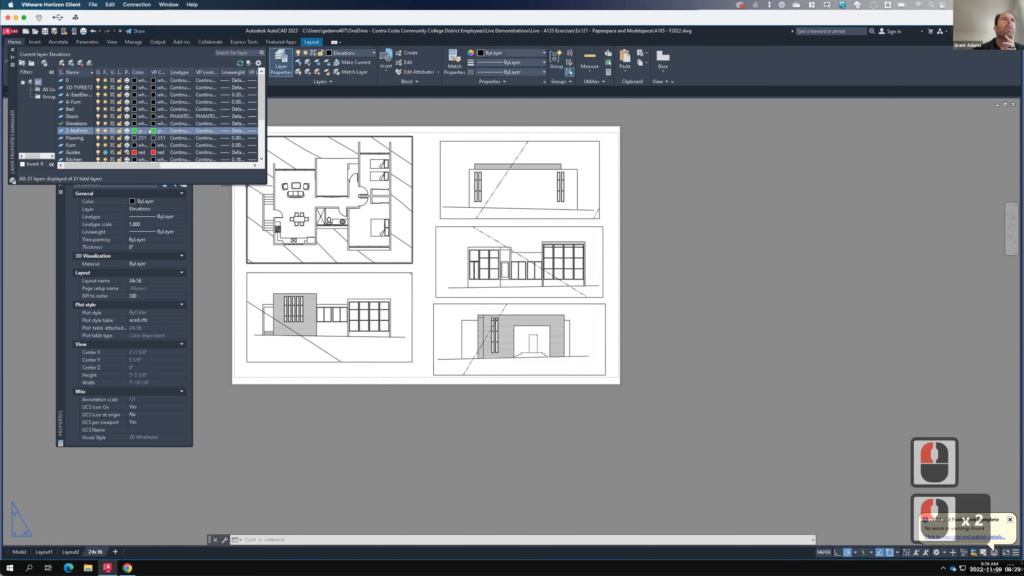
pyautogui.doubleClick(128, 132)
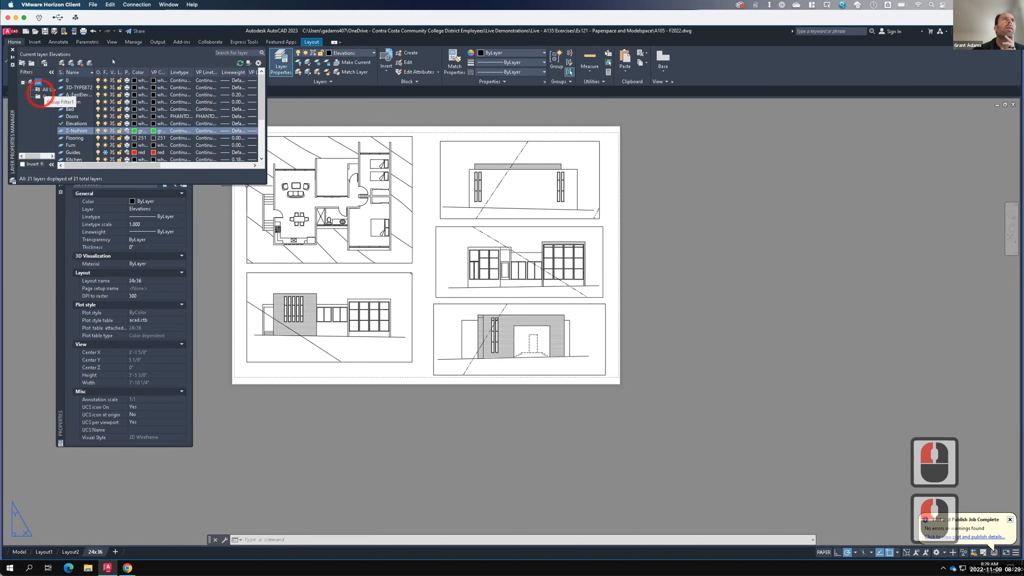
pyautogui.click(12, 50)
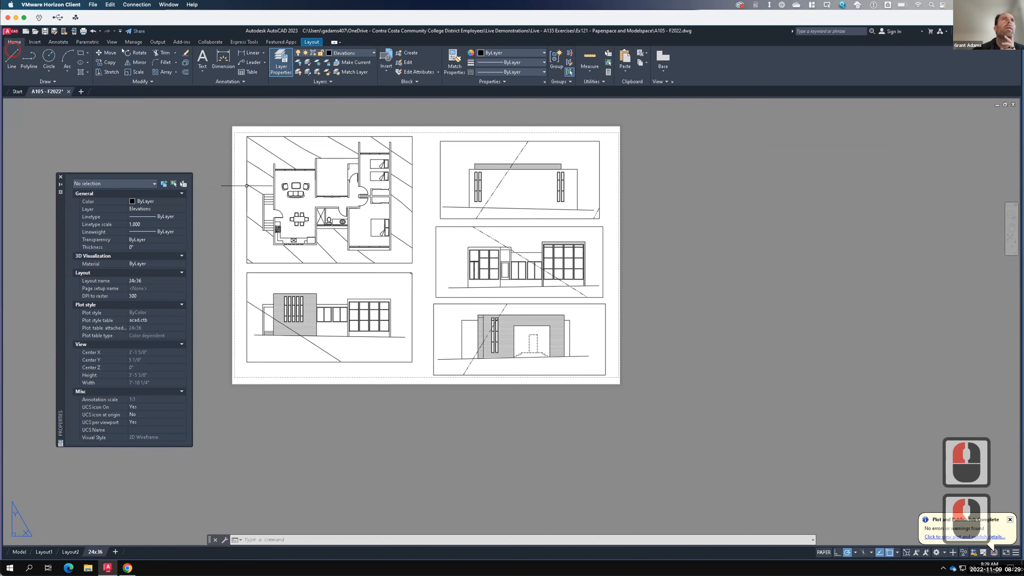
# - Select all four layout viewports and move them onto the Z-NoPrint layer
pyautogui.click(347, 53)
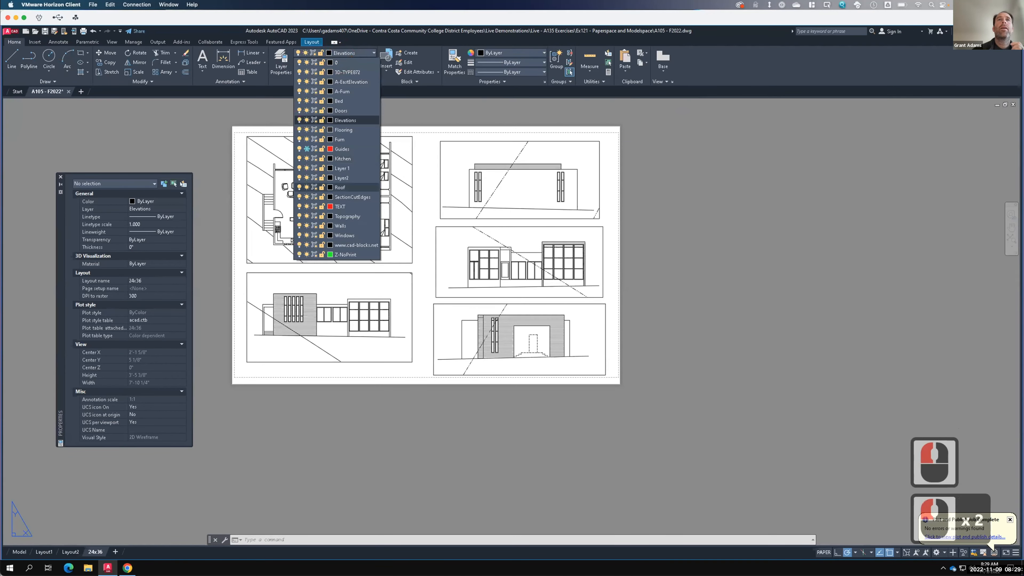
pyautogui.click(418, 270)
pyautogui.click(439, 317)
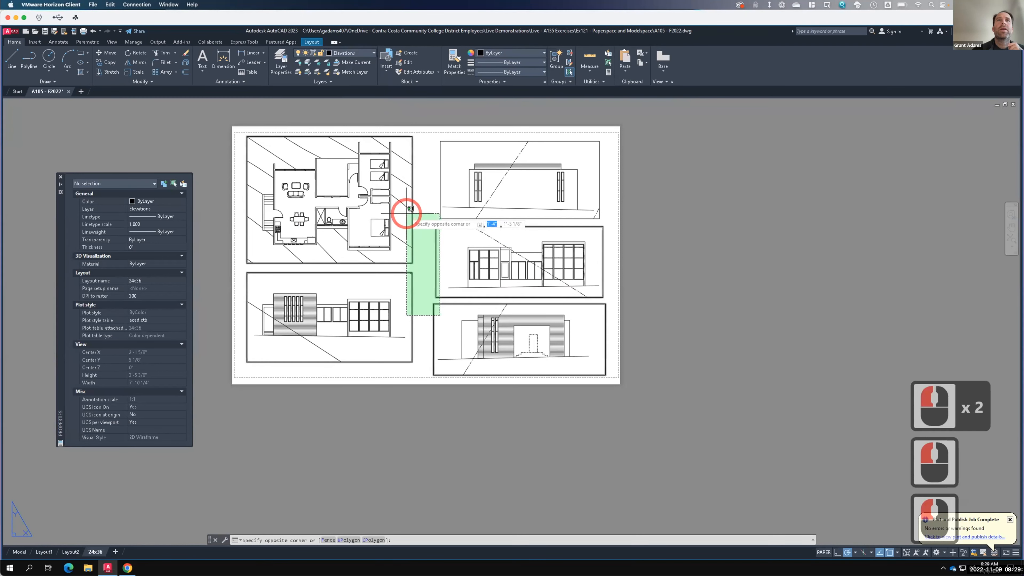
pyautogui.click(410, 201)
pyautogui.click(430, 197)
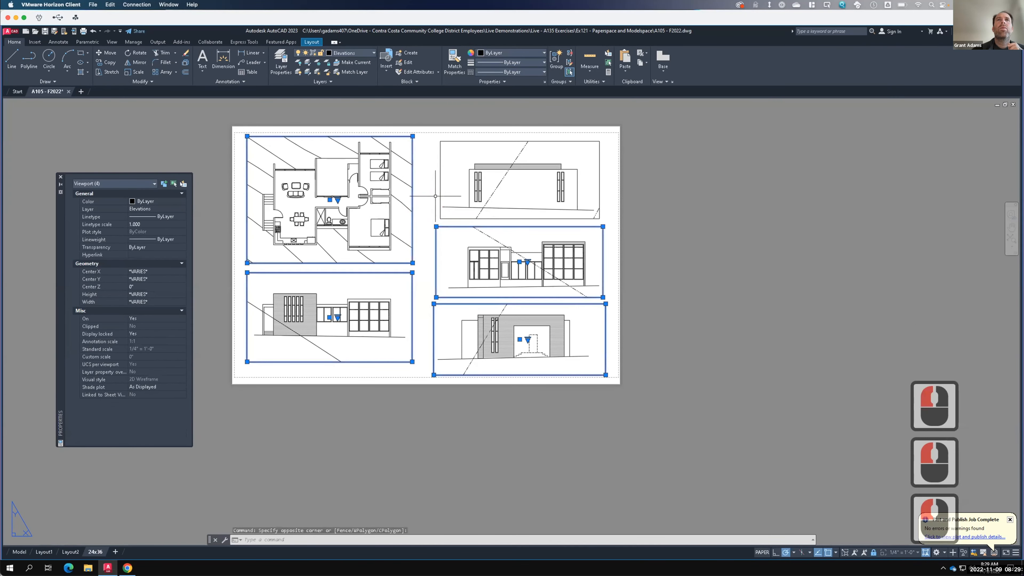
pyautogui.click(440, 197)
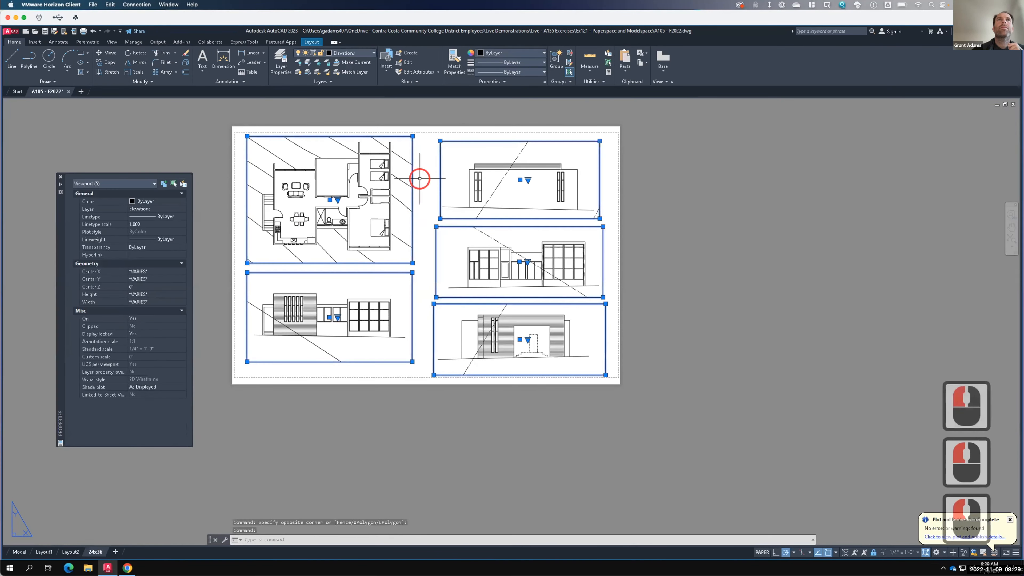
pyautogui.click(348, 54)
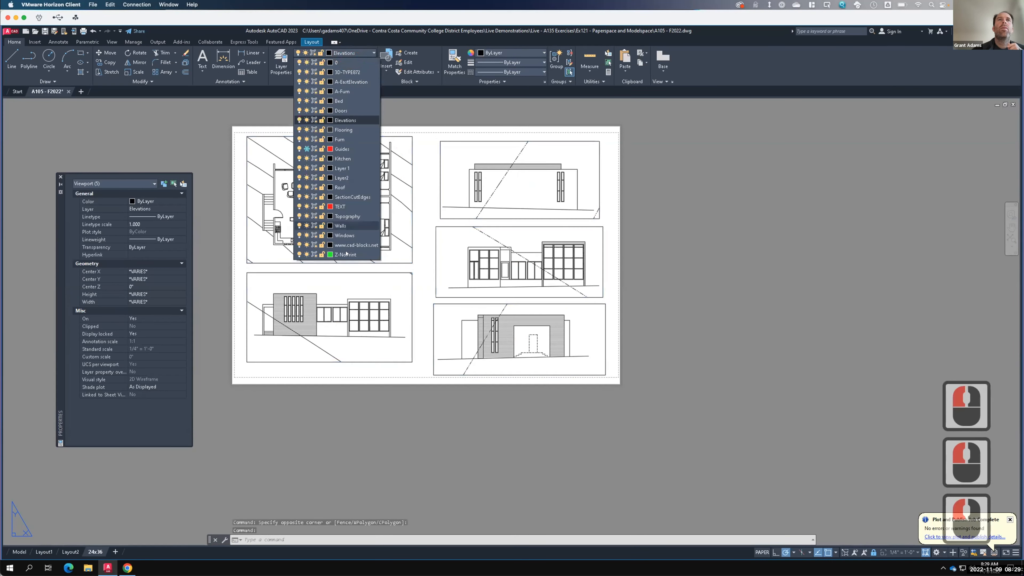
pyautogui.click(347, 254)
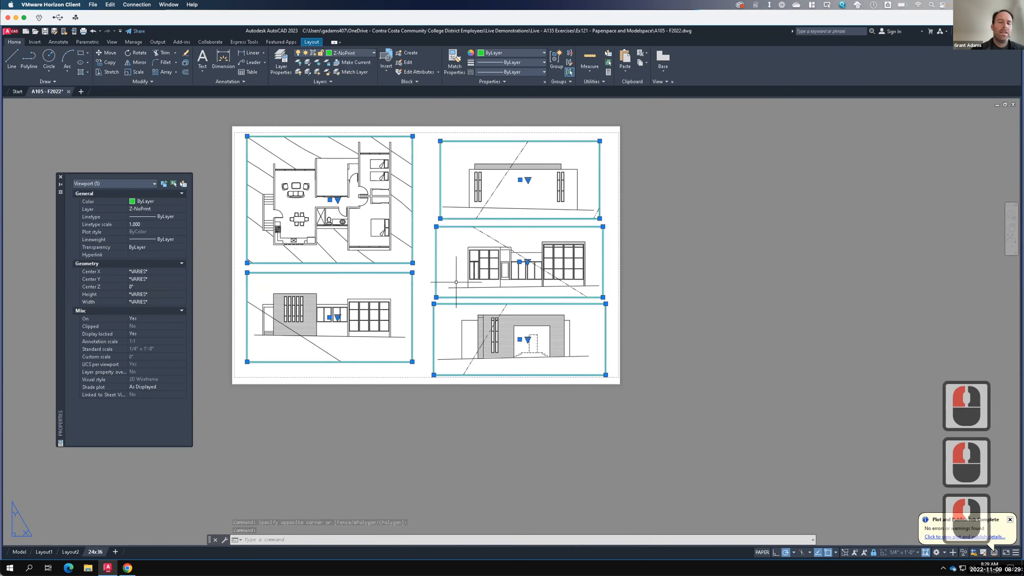
pyautogui.press('Escape')
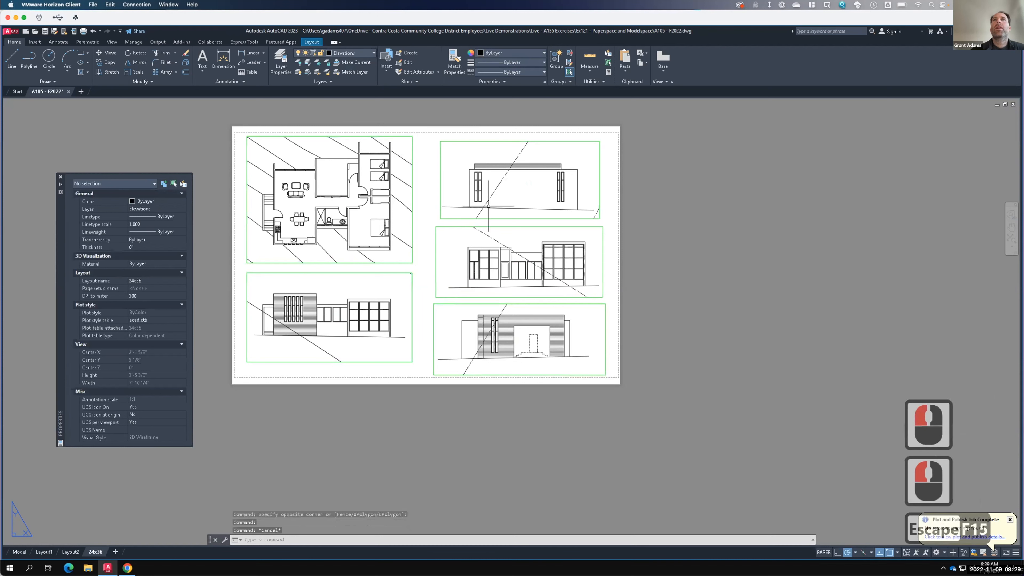
# - Plot the layout to PDF, overwriting the existing A105 - F2022-24x36 file, and review the PDF before closing it
pyautogui.click(84, 31)
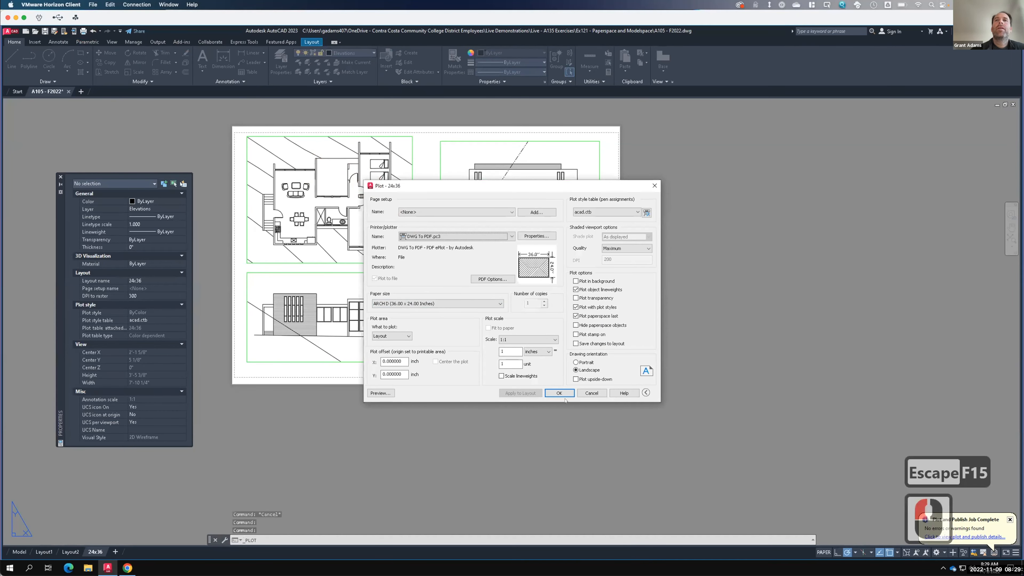
pyautogui.click(562, 394)
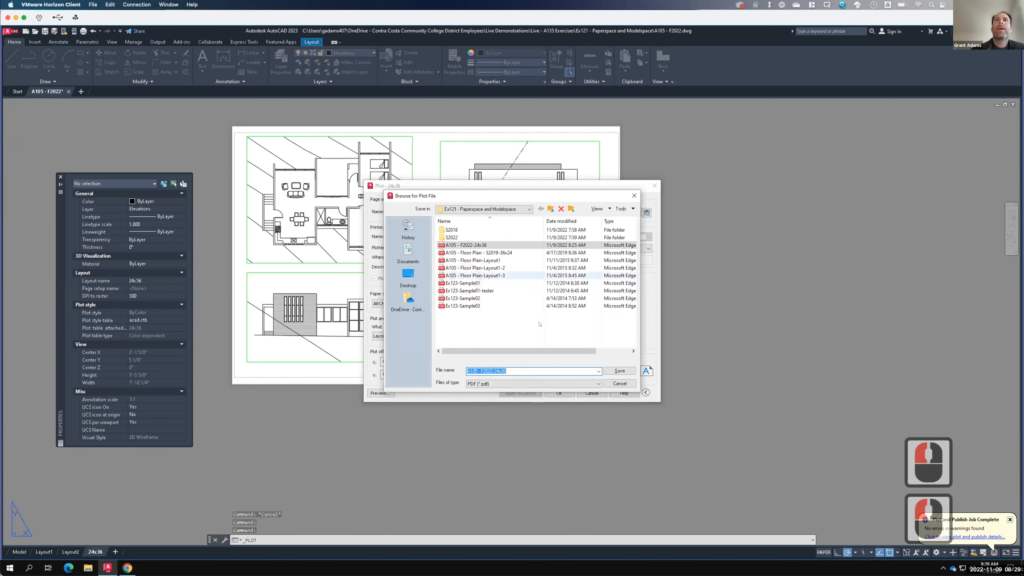
pyautogui.click(617, 372)
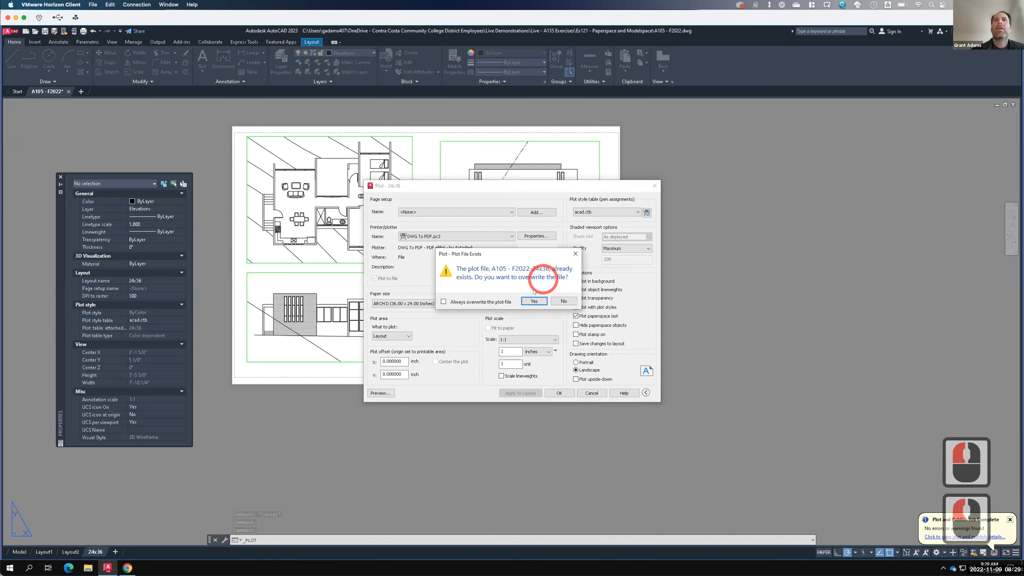
pyautogui.click(534, 300)
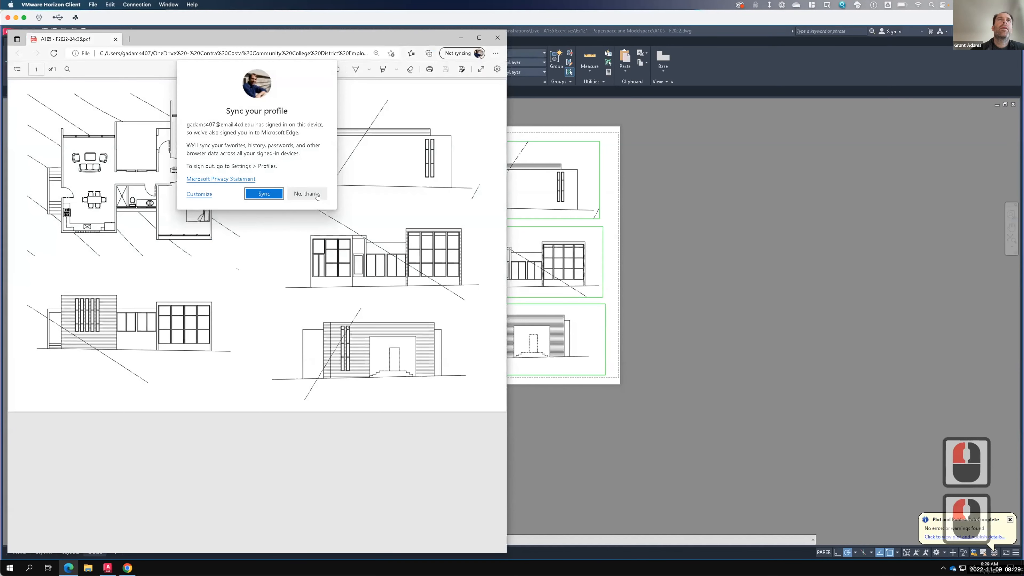
pyautogui.click(307, 194)
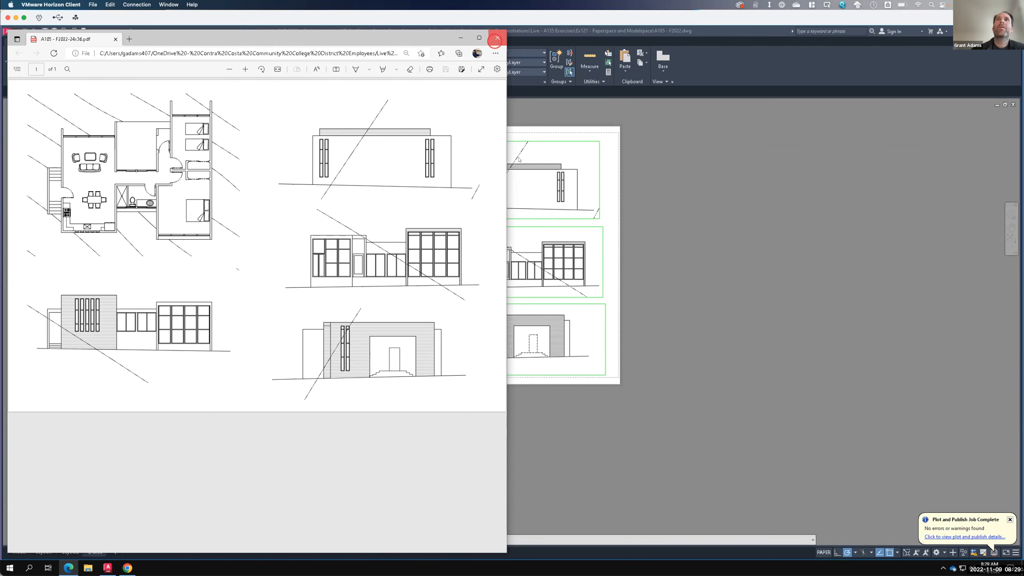
pyautogui.click(496, 39)
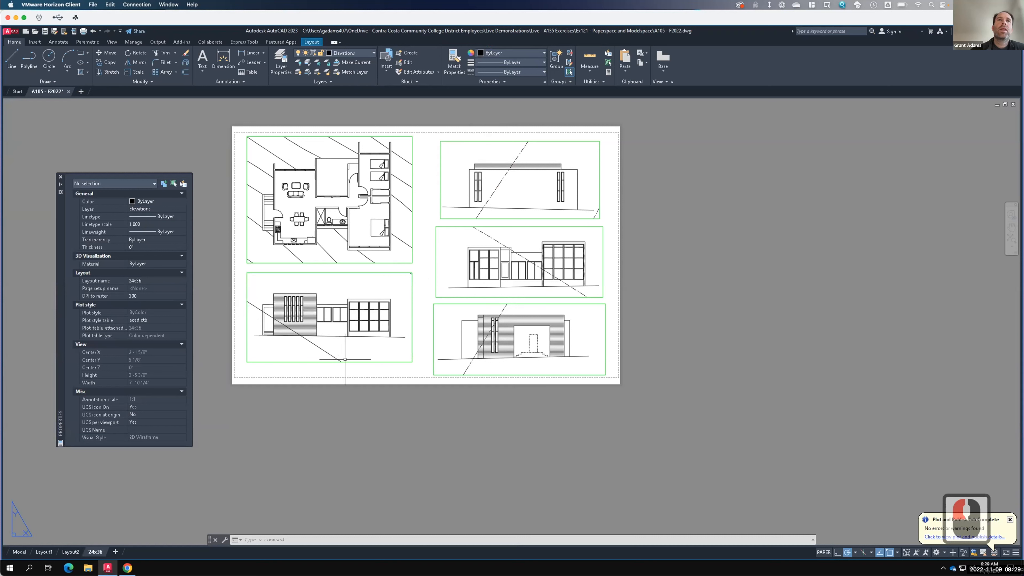
# - Freeze the Topography layer in the lower-left viewport only
pyautogui.doubleClick(352, 283)
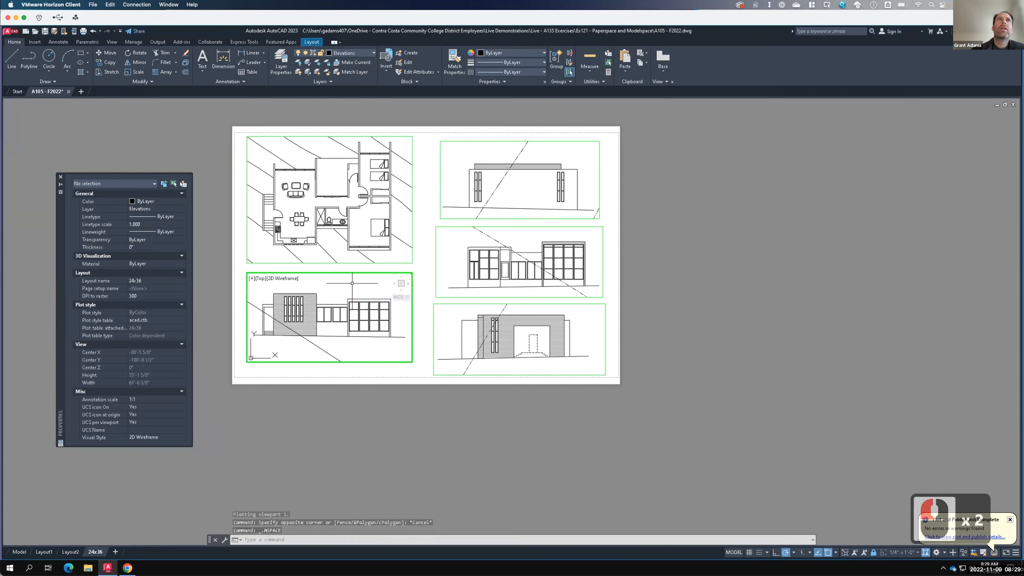
pyautogui.click(349, 50)
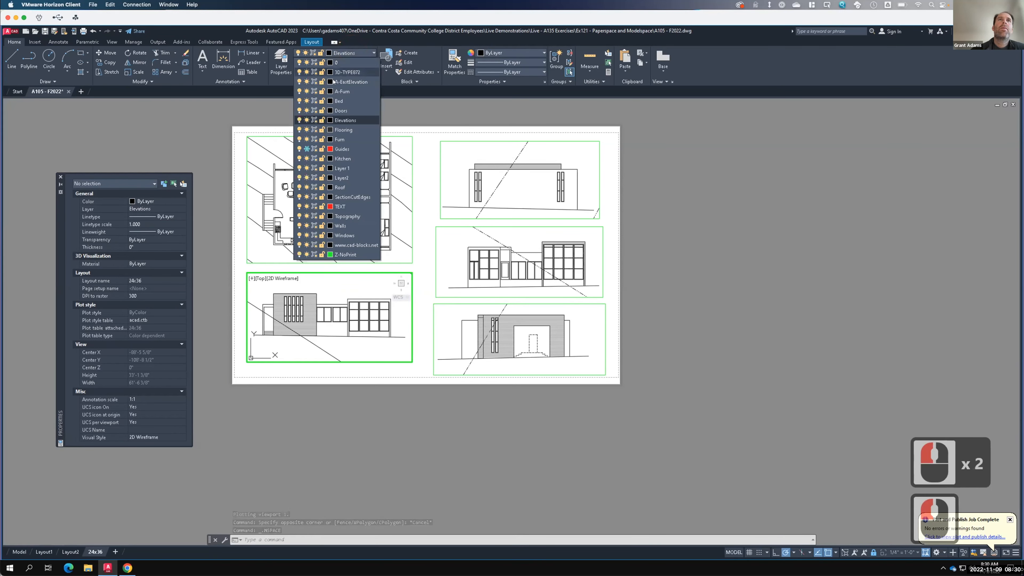
pyautogui.click(299, 215)
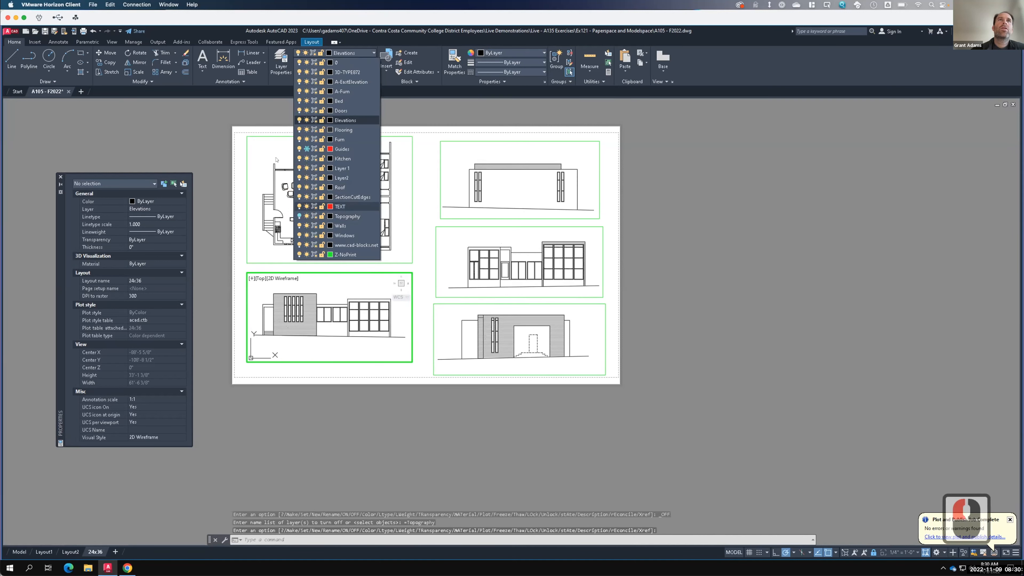
pyautogui.click(299, 216)
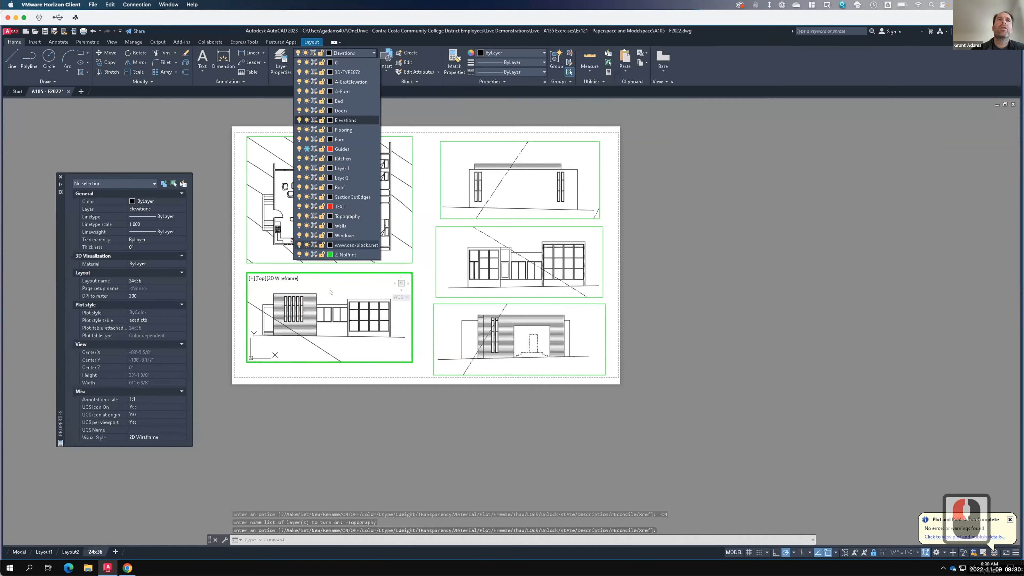
pyautogui.click(315, 216)
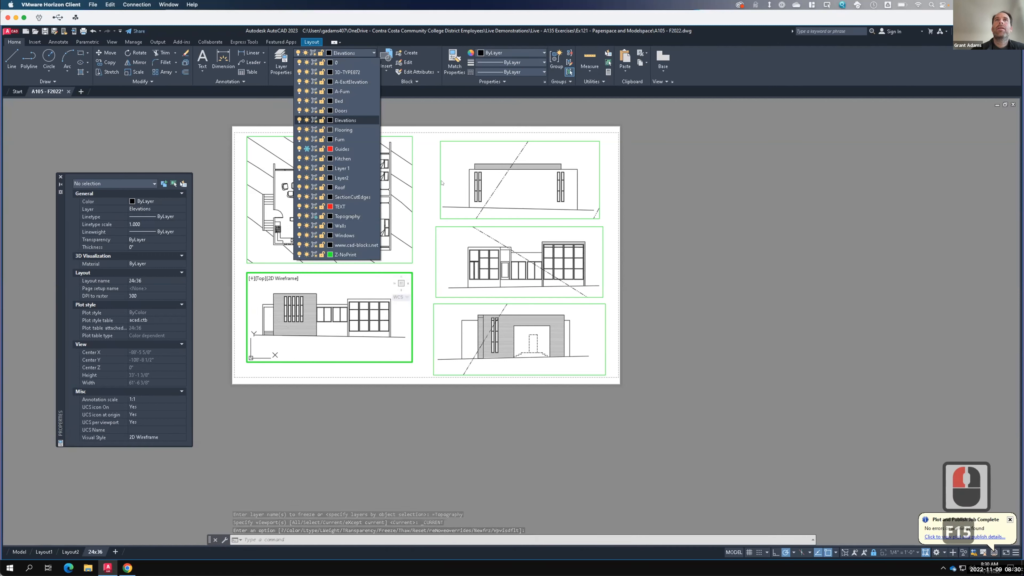
# - Freeze the Topography layer in the upper-right viewport only
pyautogui.click(455, 171)
pyautogui.doubleClick(459, 169)
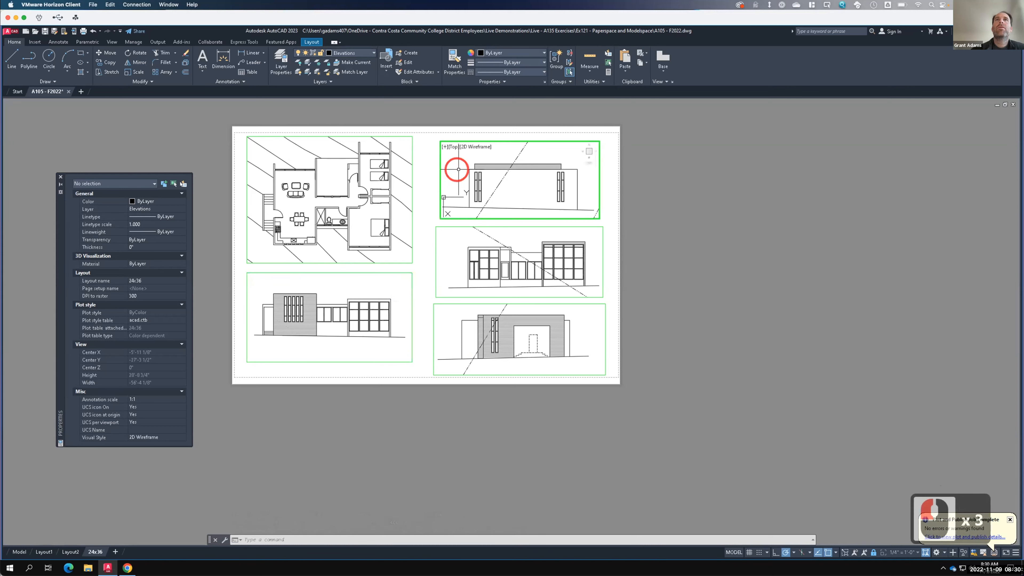
pyautogui.click(359, 53)
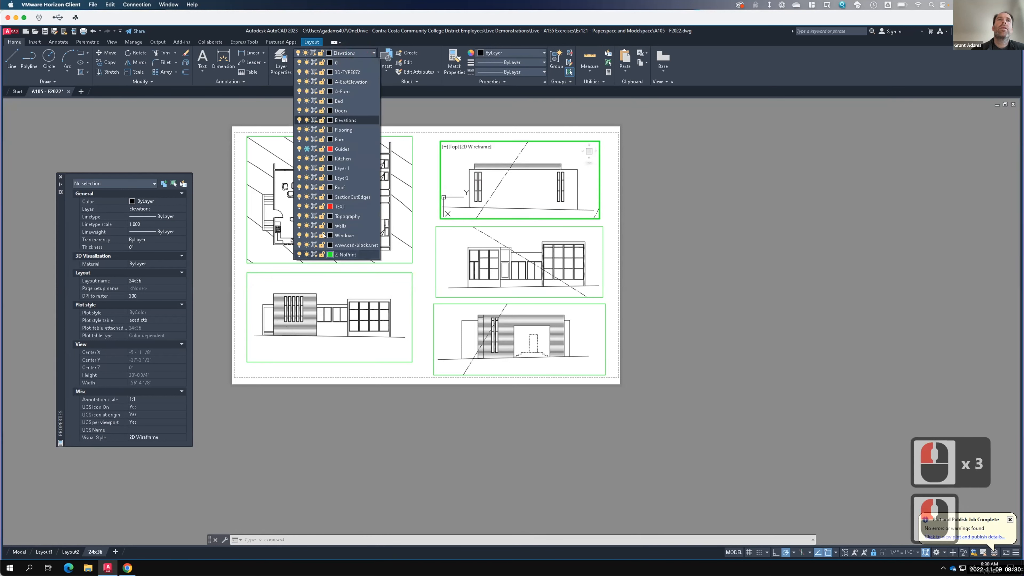
pyautogui.click(315, 217)
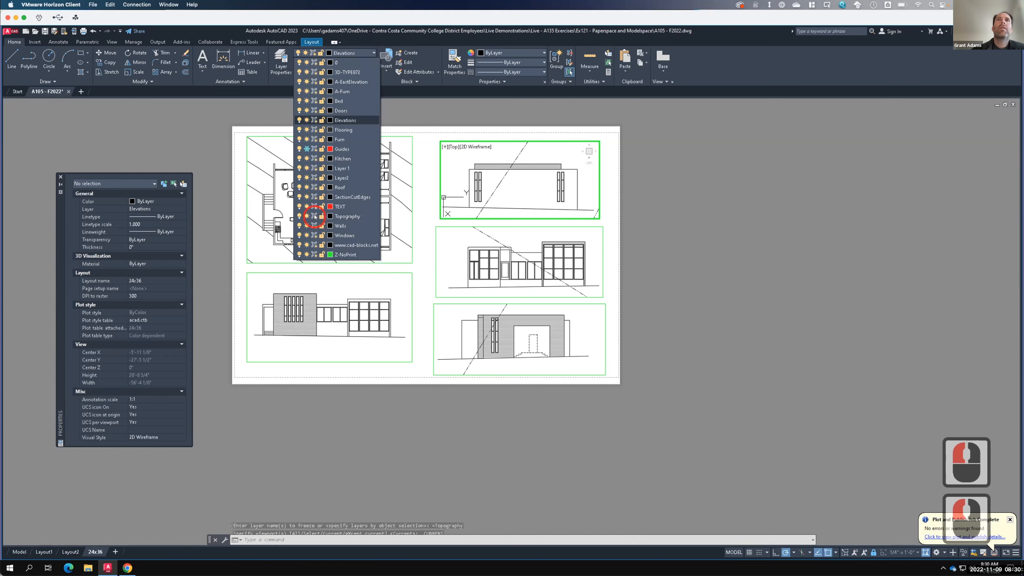
# - Freeze the Topography layer in the middle-right viewport only
pyautogui.doubleClick(465, 242)
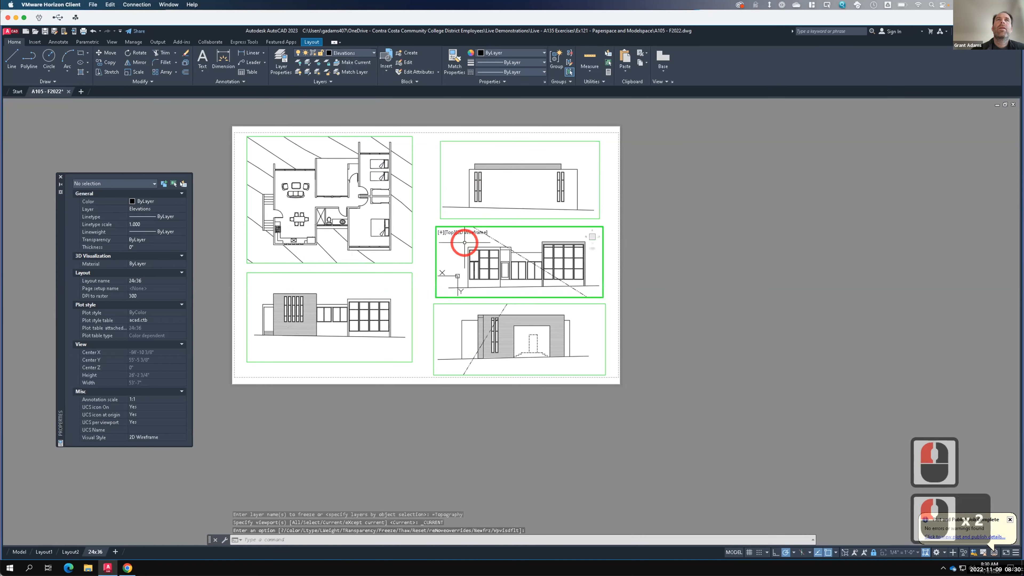
pyautogui.click(354, 53)
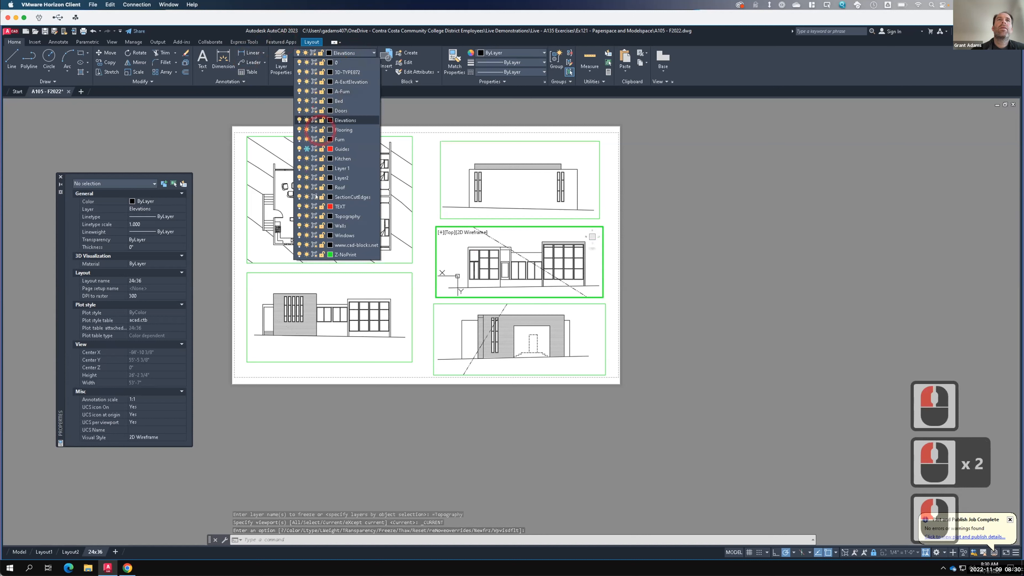
pyautogui.click(315, 216)
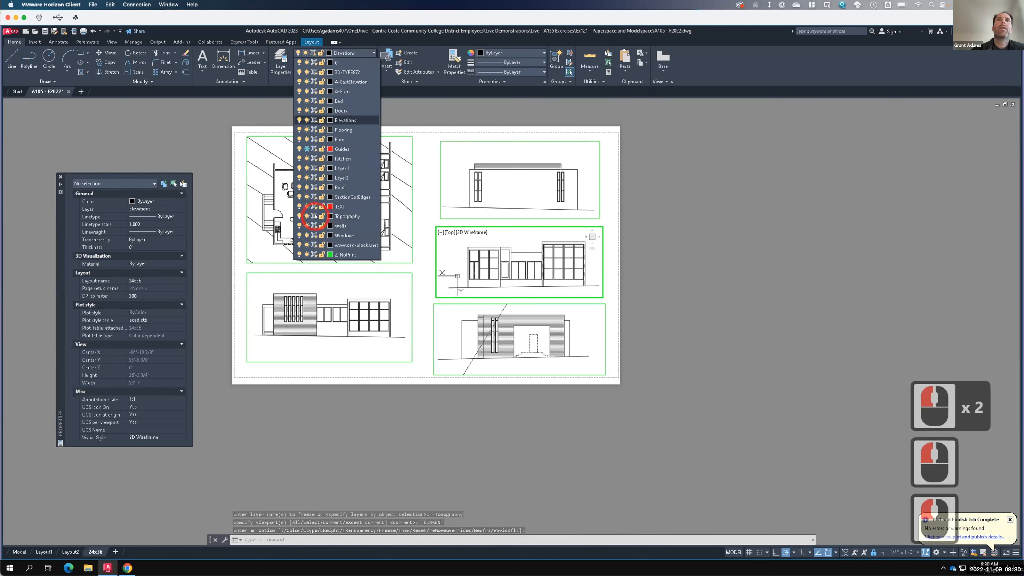
# - Freeze the Topography layer in the lower-right viewport only
pyautogui.doubleClick(450, 319)
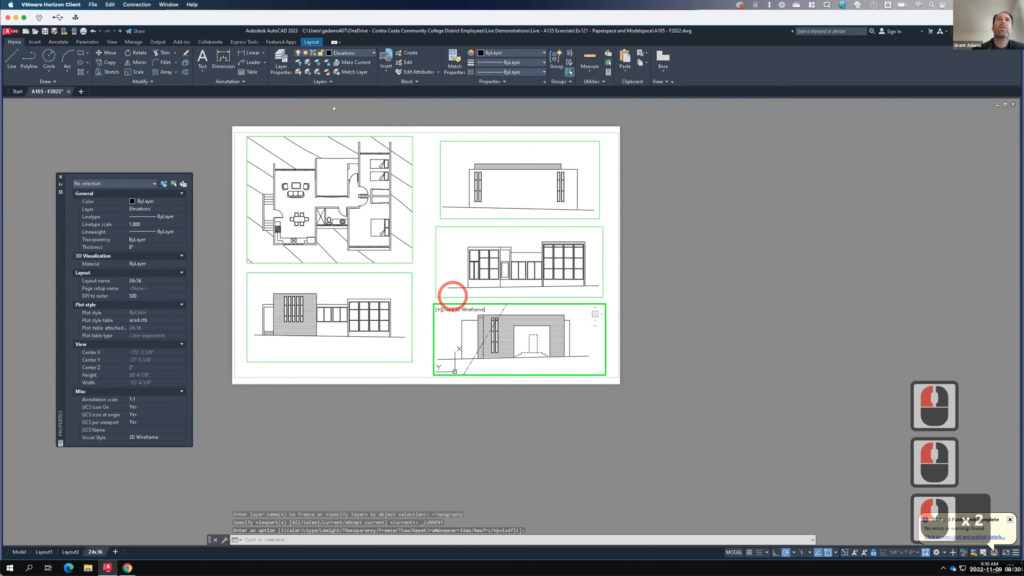
pyautogui.click(349, 54)
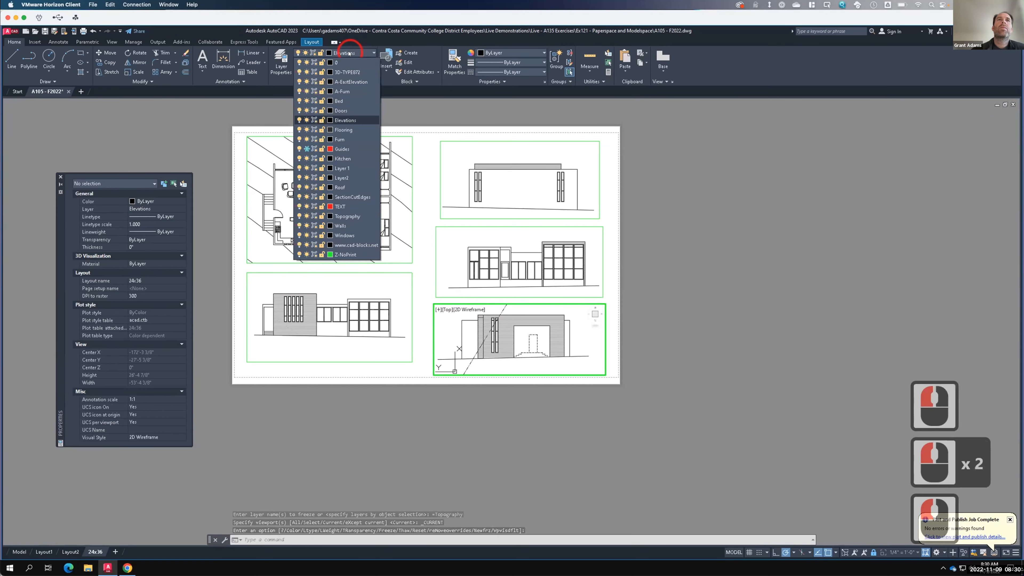
pyautogui.click(314, 216)
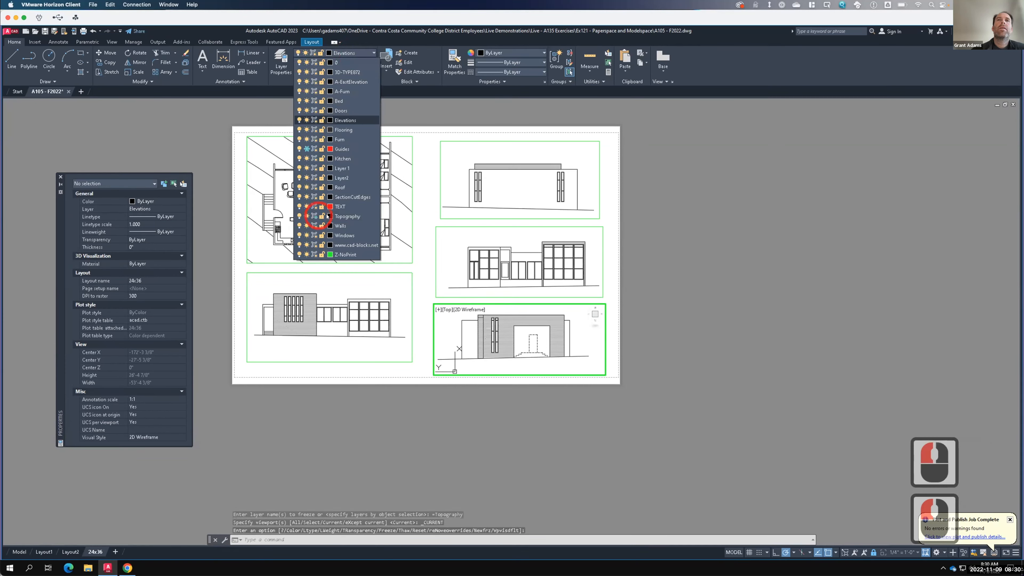
pyautogui.click(652, 218)
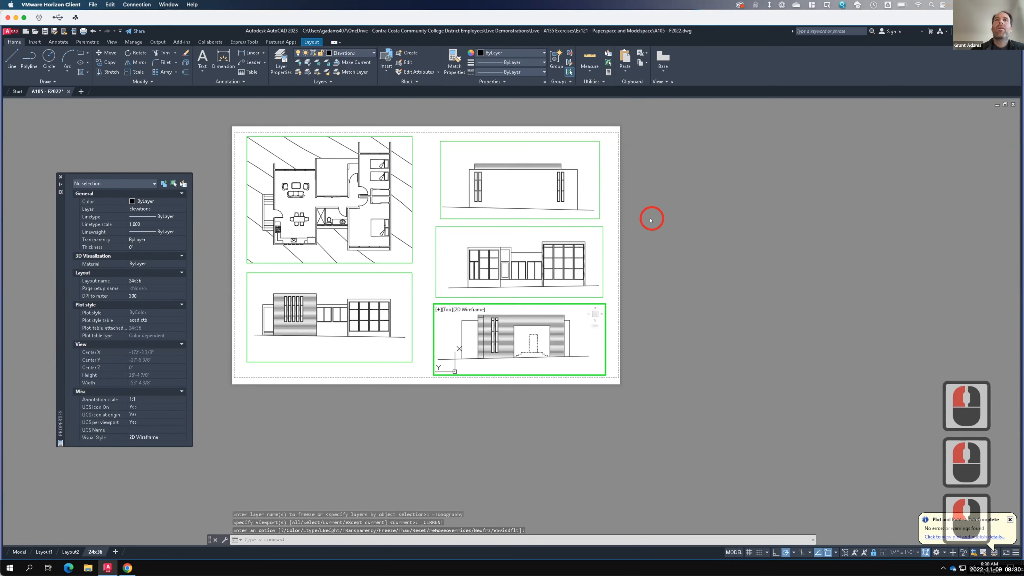
# - Plot the layout to PDF, overwriting the existing A105 - F2022-24x36 file, and close the PDF after reviewing it
pyautogui.click(82, 31)
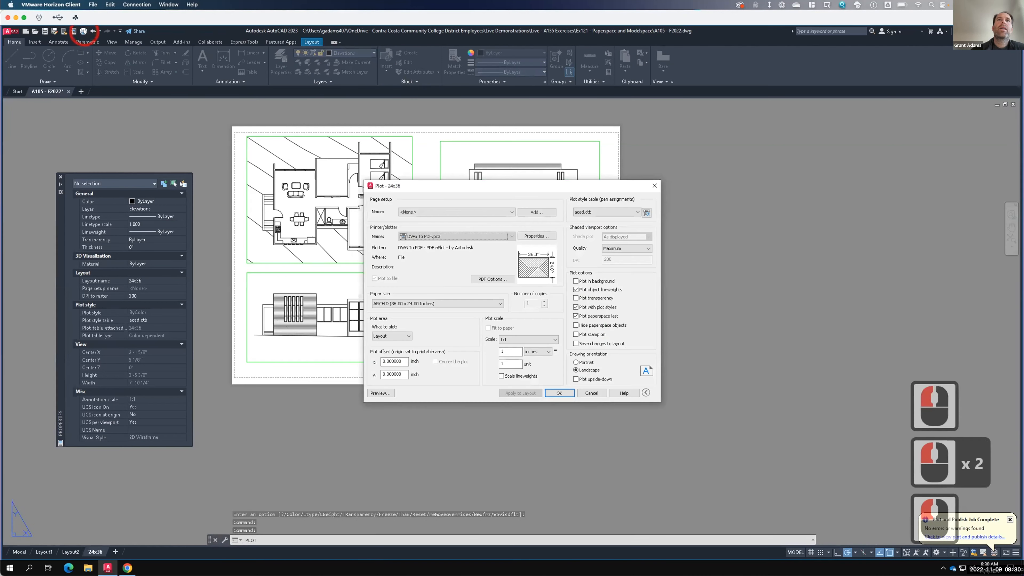
pyautogui.click(559, 392)
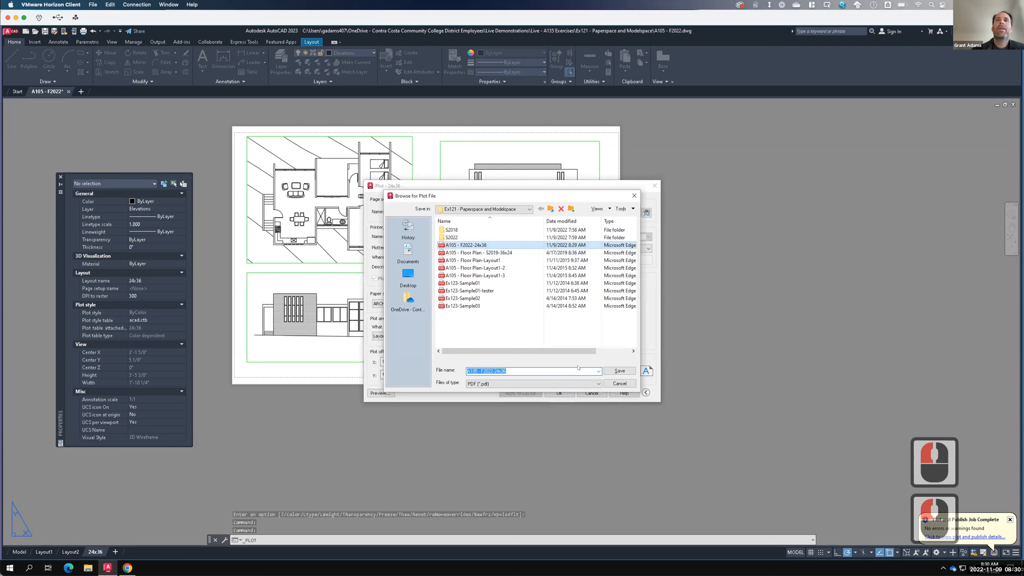
pyautogui.click(619, 371)
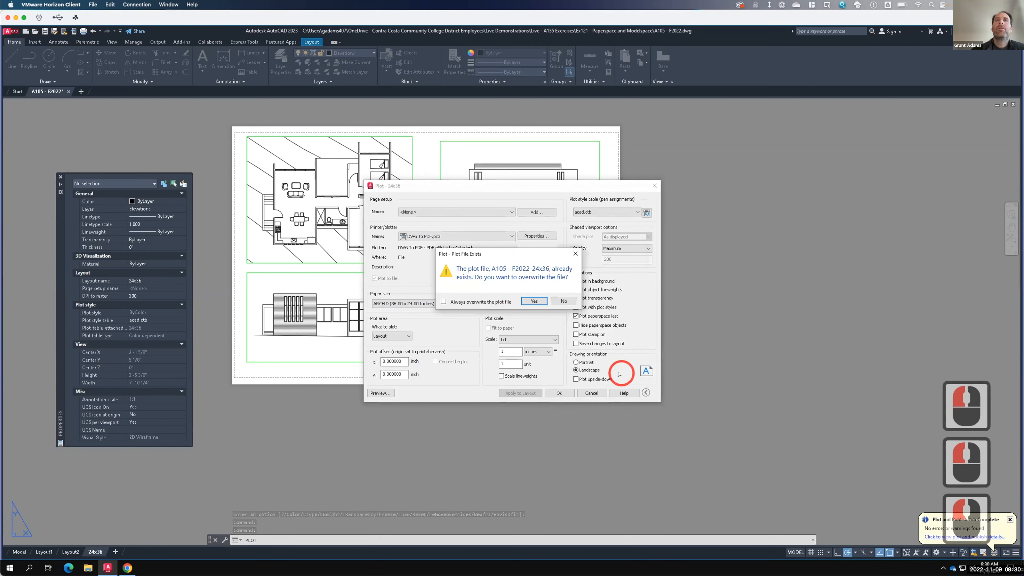
pyautogui.click(535, 301)
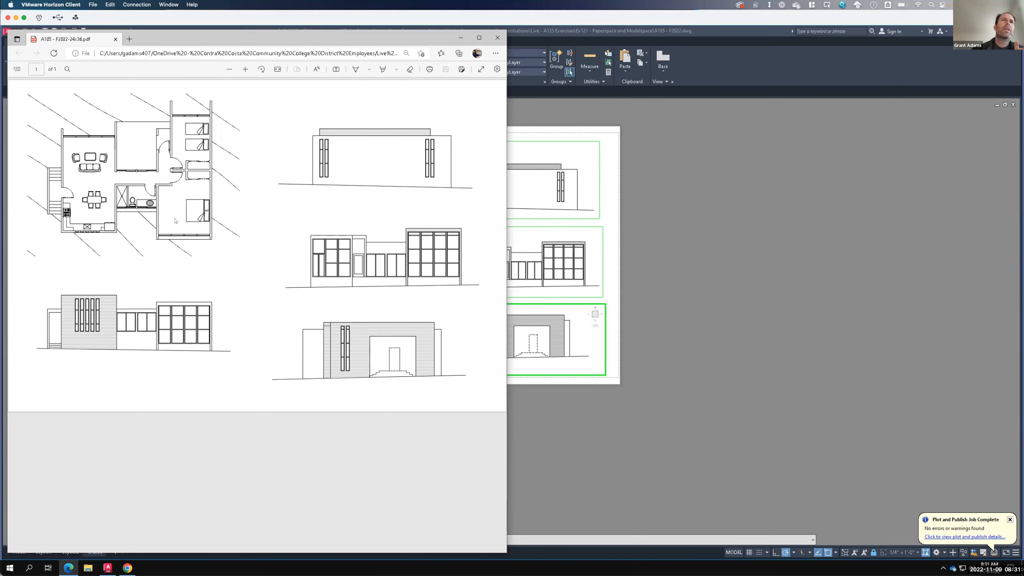
pyautogui.scroll(1, 104, 171)
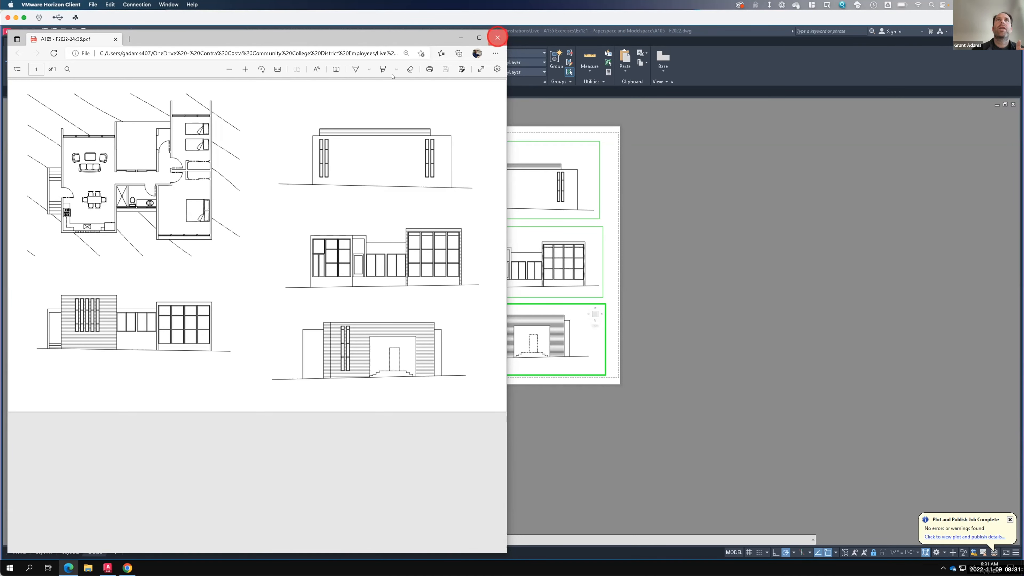
pyautogui.click(498, 37)
# - In Layer Properties, set the Doors layer's linetype to Continuous and its lineweight to 0.18 mm
pyautogui.press('F15')
pyautogui.click(282, 57)
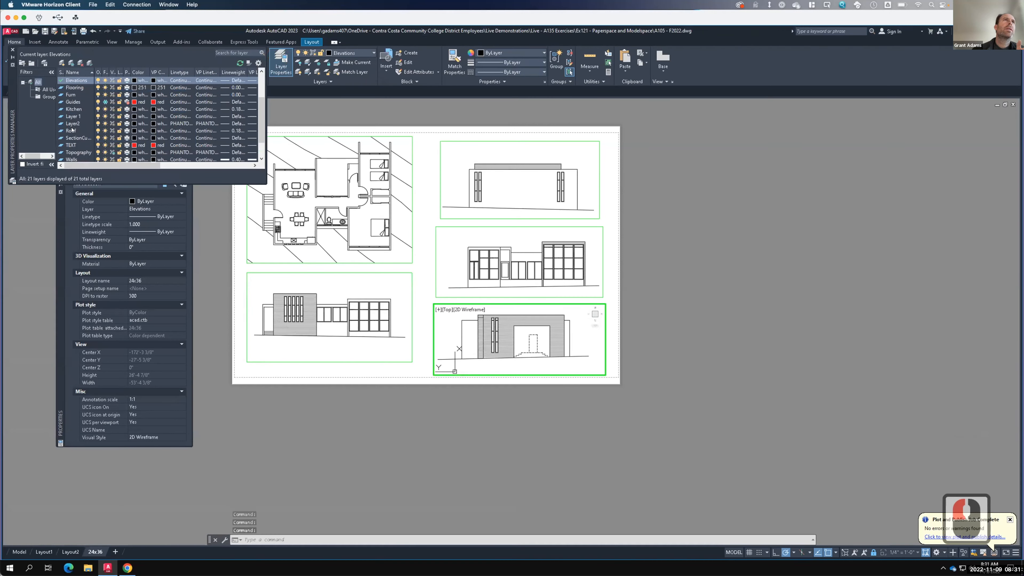
pyautogui.scroll(4, 72, 129)
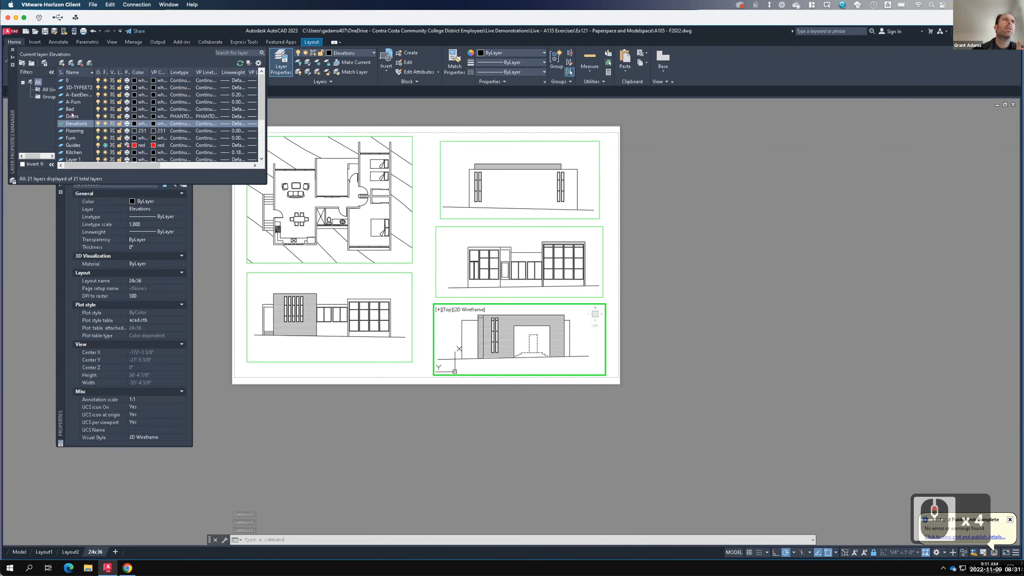
pyautogui.click(72, 116)
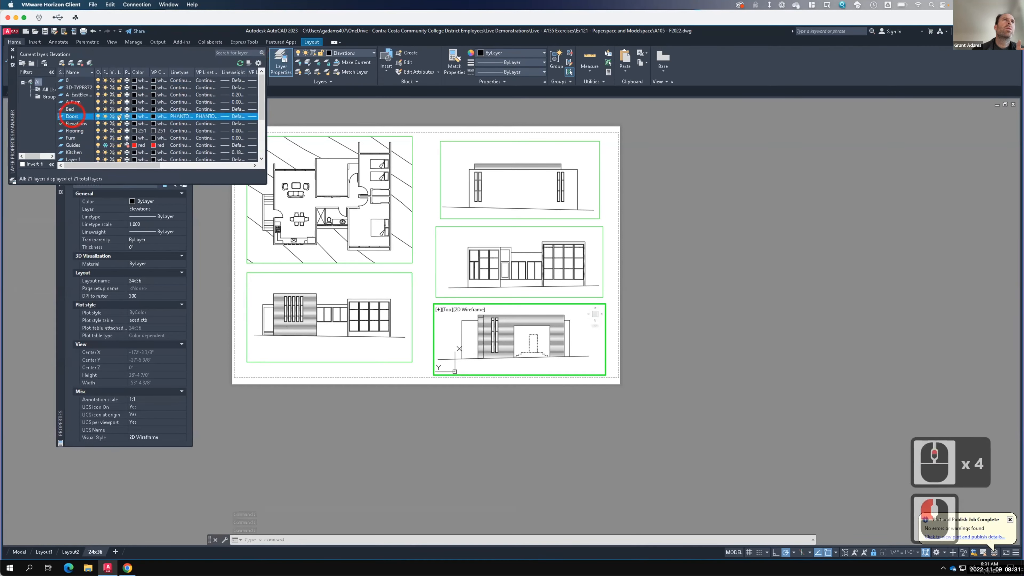
pyautogui.click(187, 117)
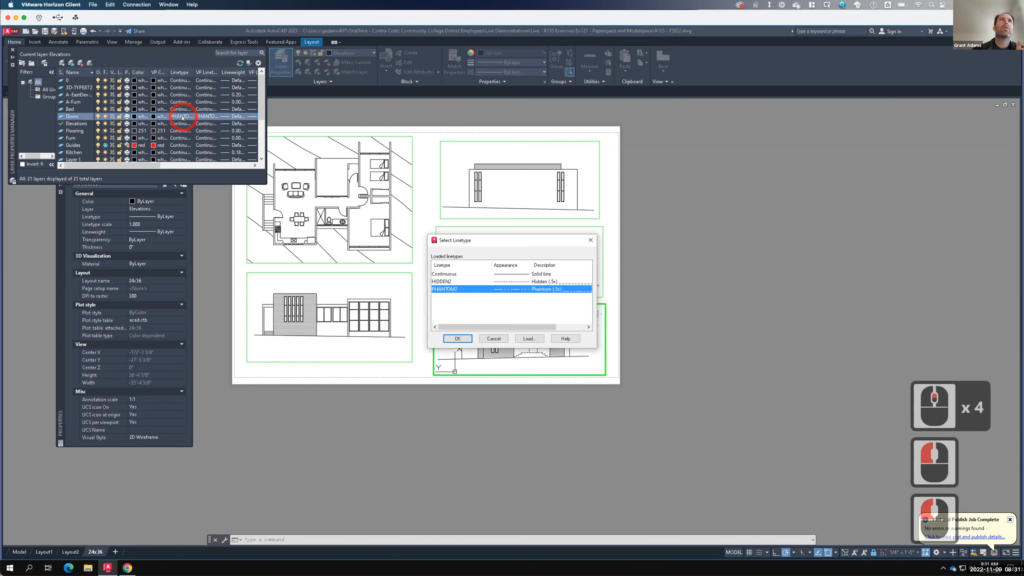
pyautogui.click(448, 276)
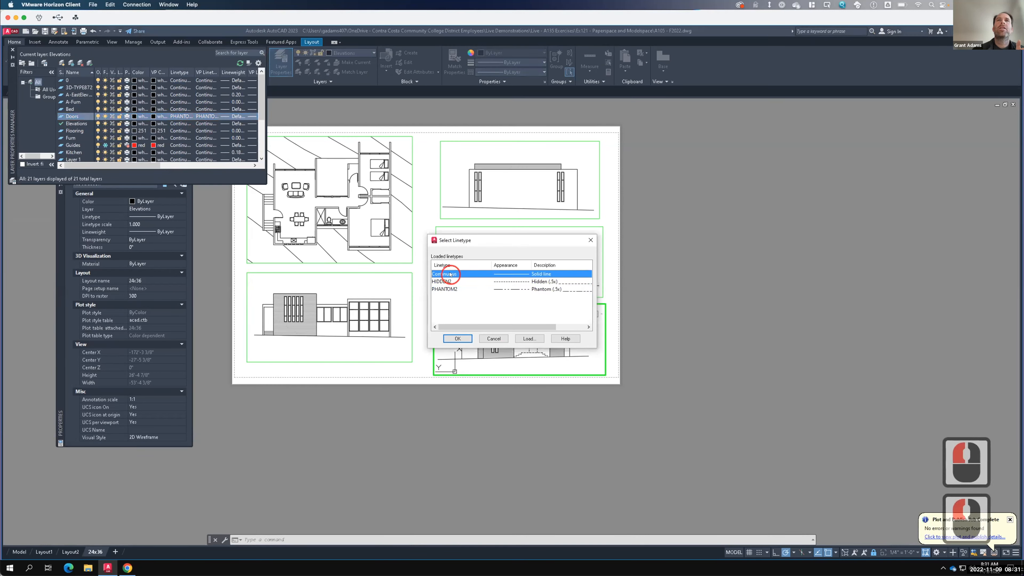
pyautogui.click(462, 339)
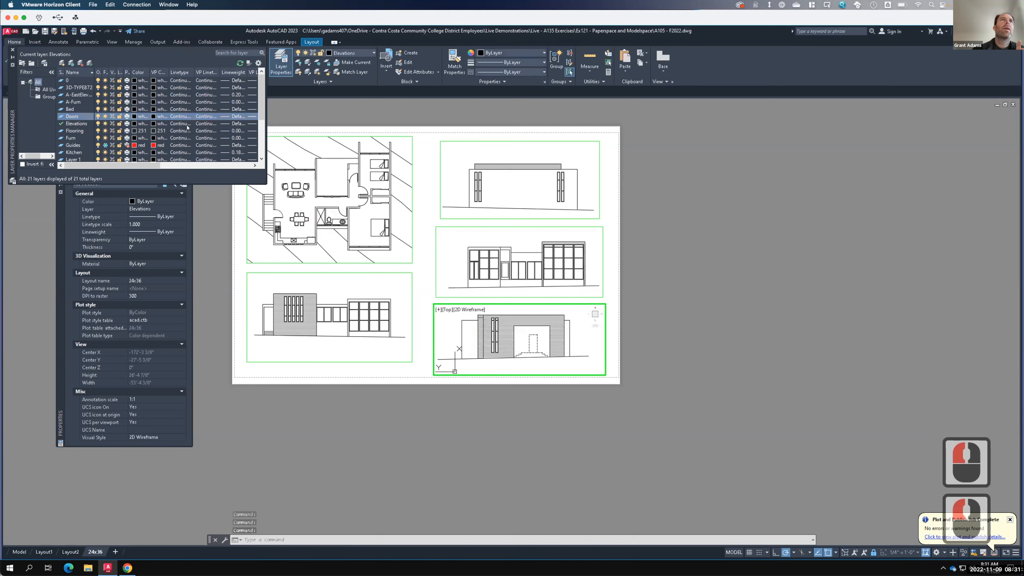
pyautogui.click(234, 117)
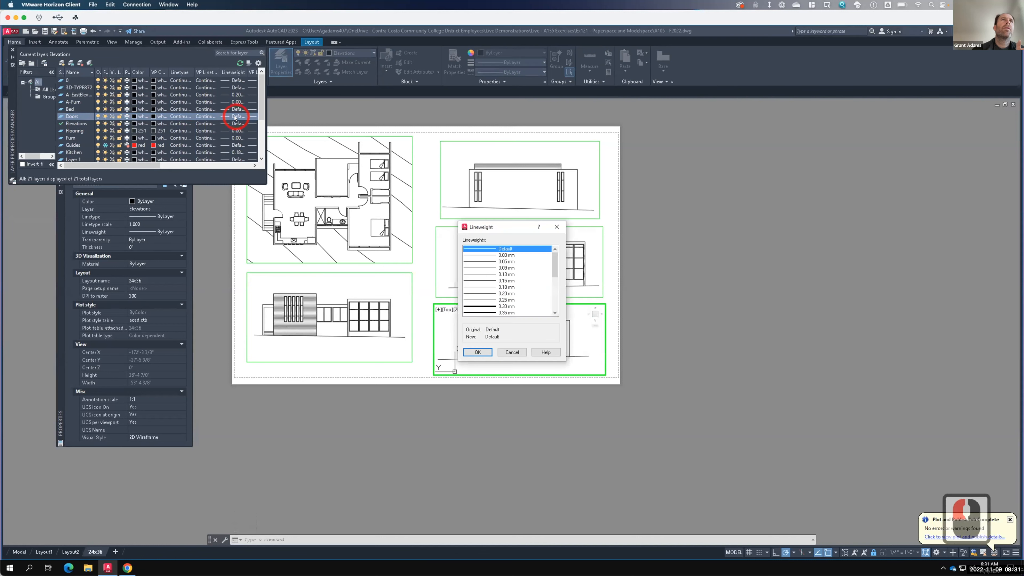
pyautogui.click(507, 287)
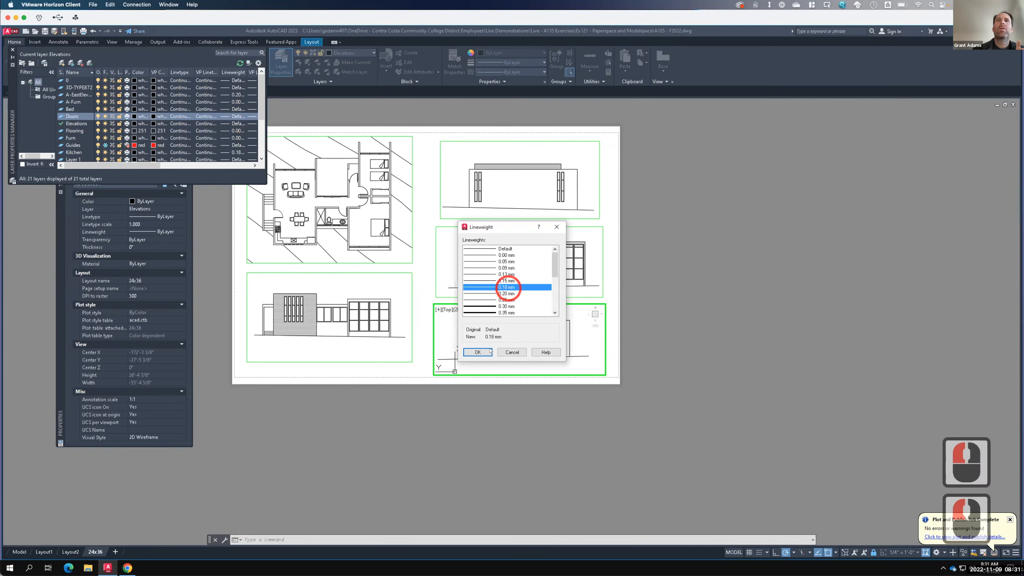
pyautogui.click(477, 352)
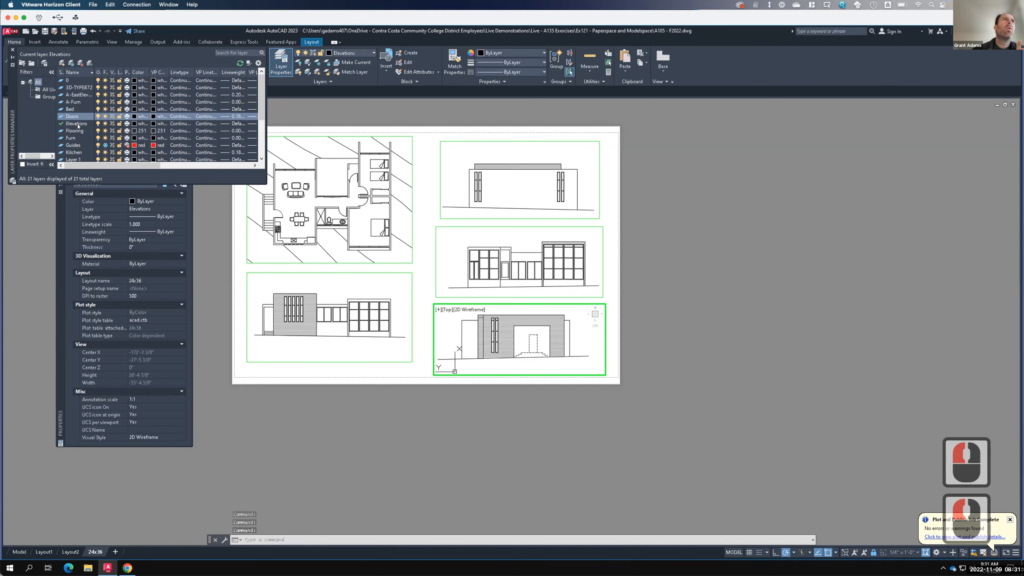
# - Check the Walls layer's lineweight and close the Layer Properties Manager
pyautogui.scroll(-2, 87, 139)
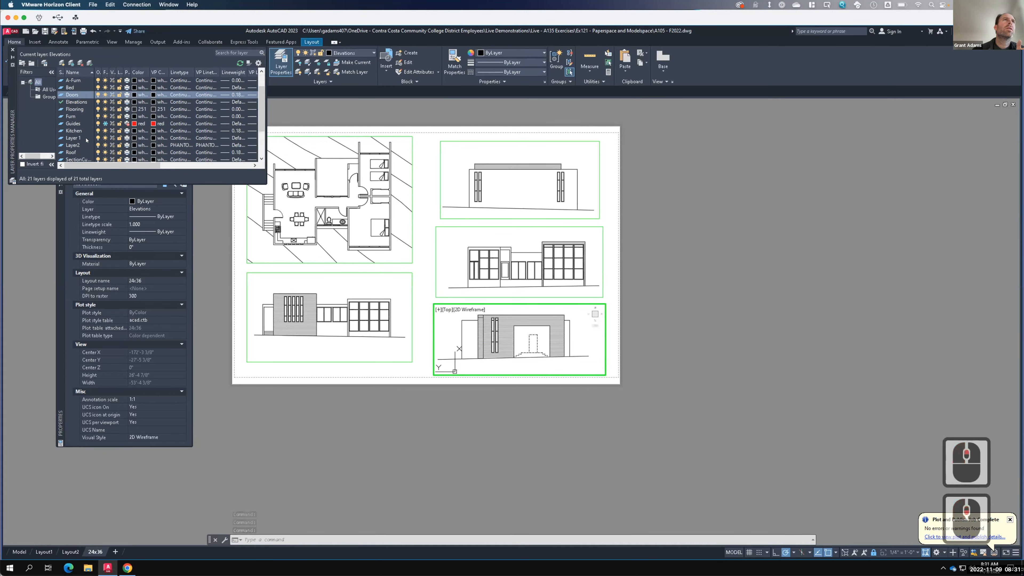
pyautogui.scroll(-1, 142, 159)
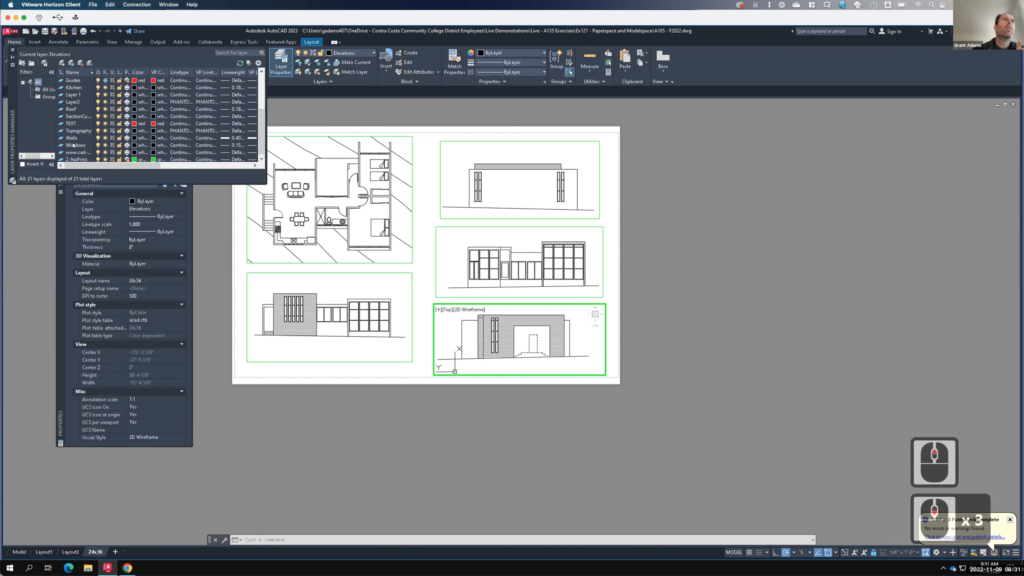
pyautogui.click(244, 138)
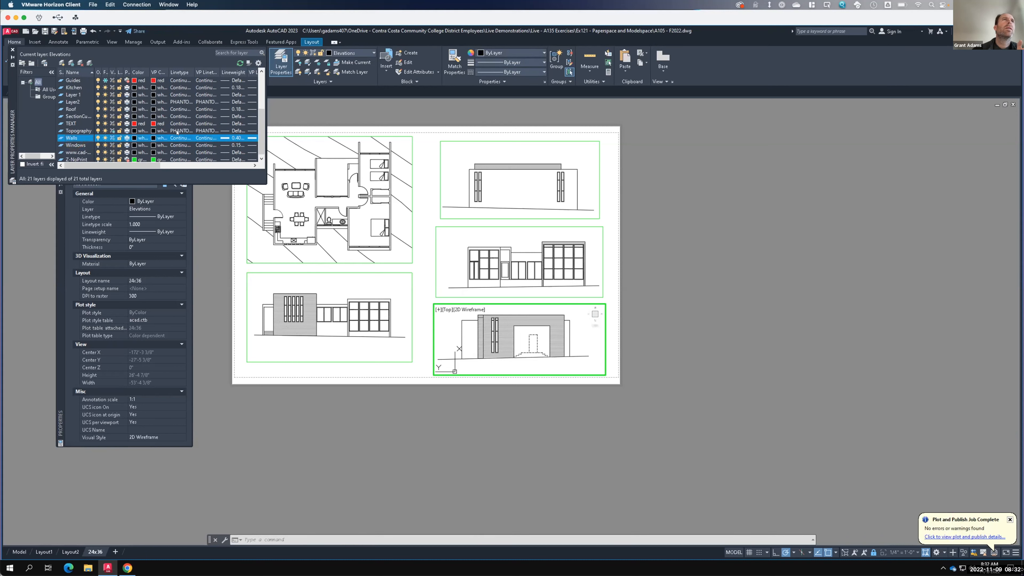
pyautogui.click(13, 50)
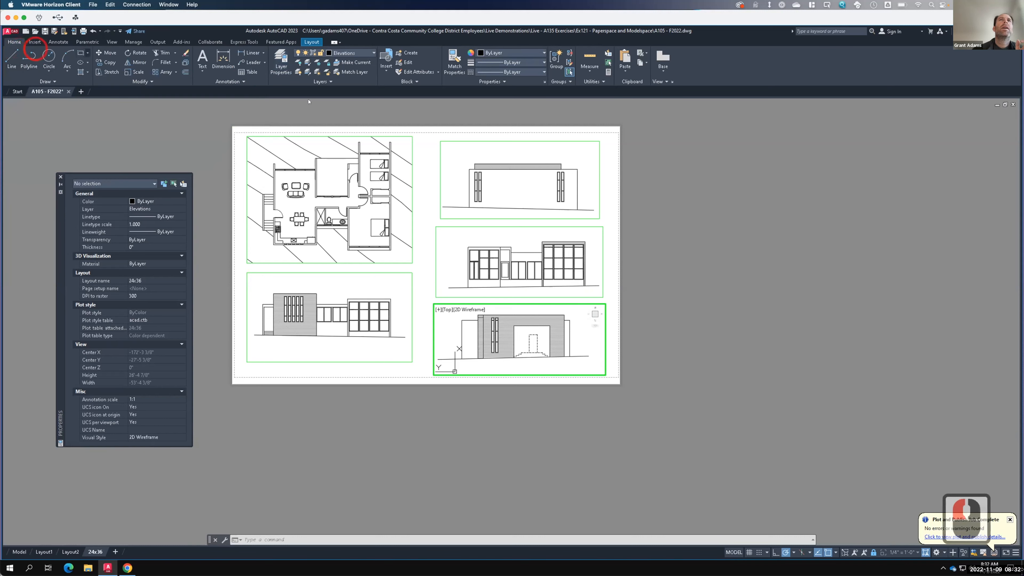
# - Return to paper space and plot the layout to PDF again, overwriting the A105 - F2022-24x36 file
pyautogui.doubleClick(610, 259)
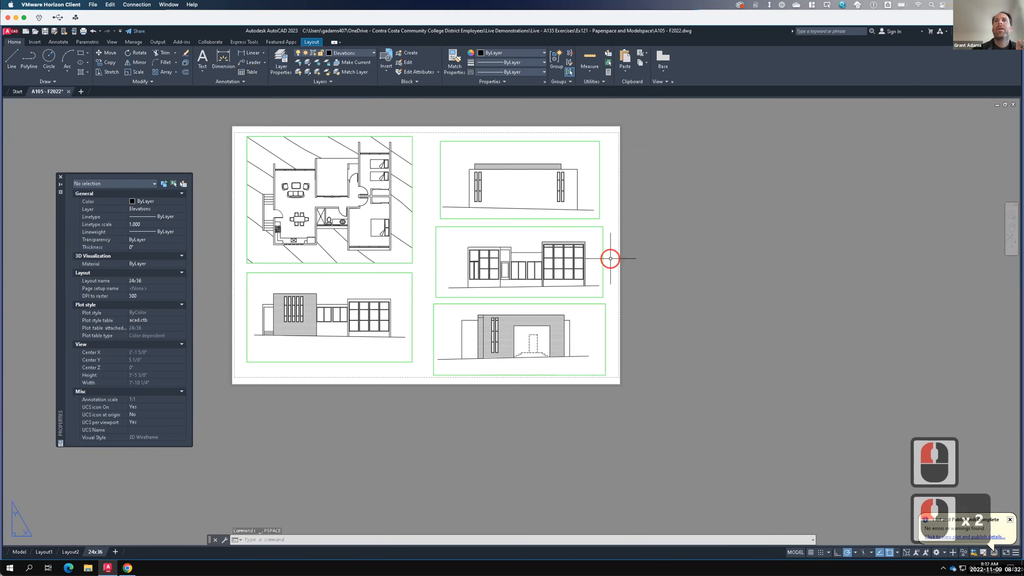
pyautogui.click(82, 32)
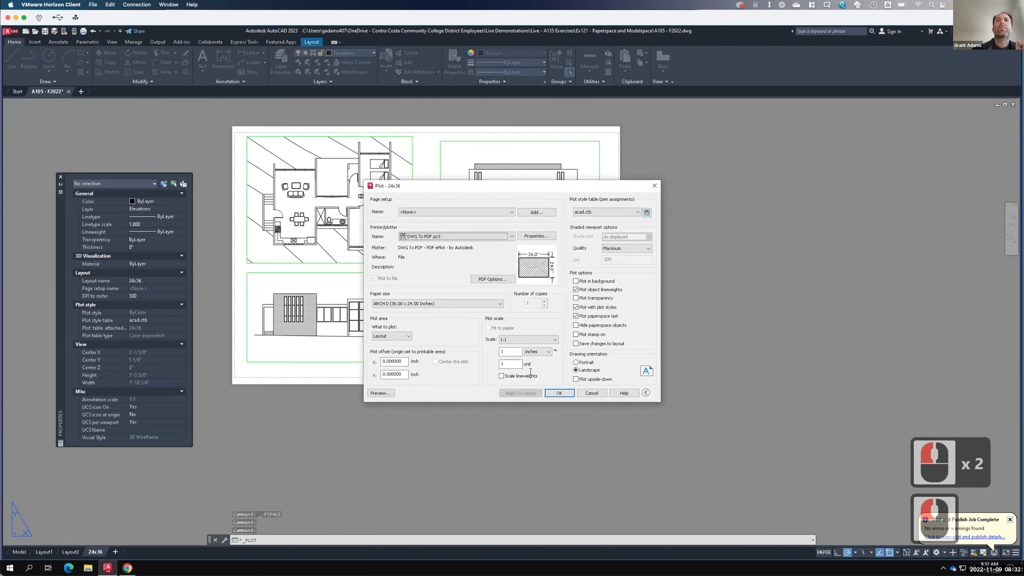
pyautogui.click(566, 393)
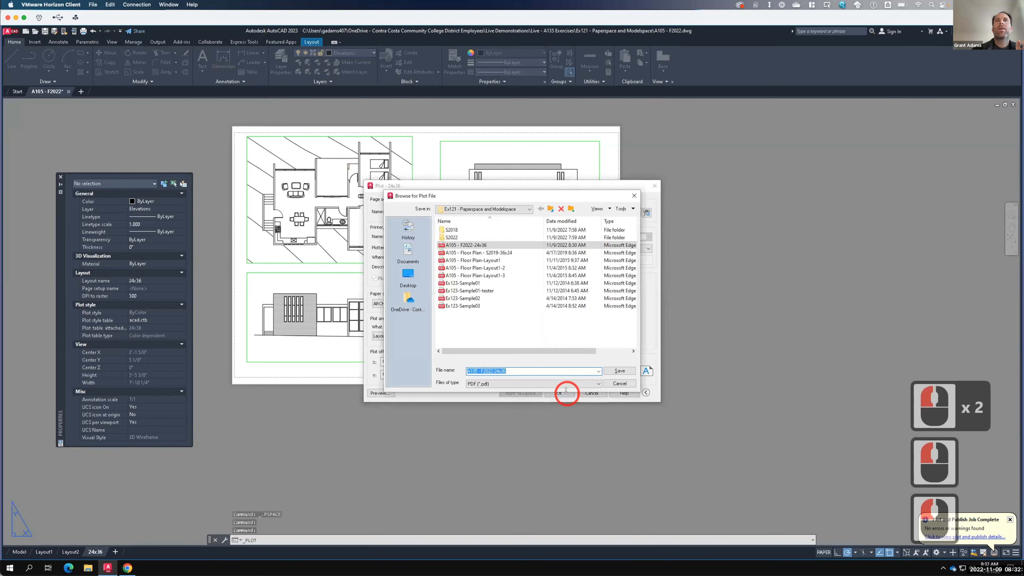
pyautogui.click(618, 372)
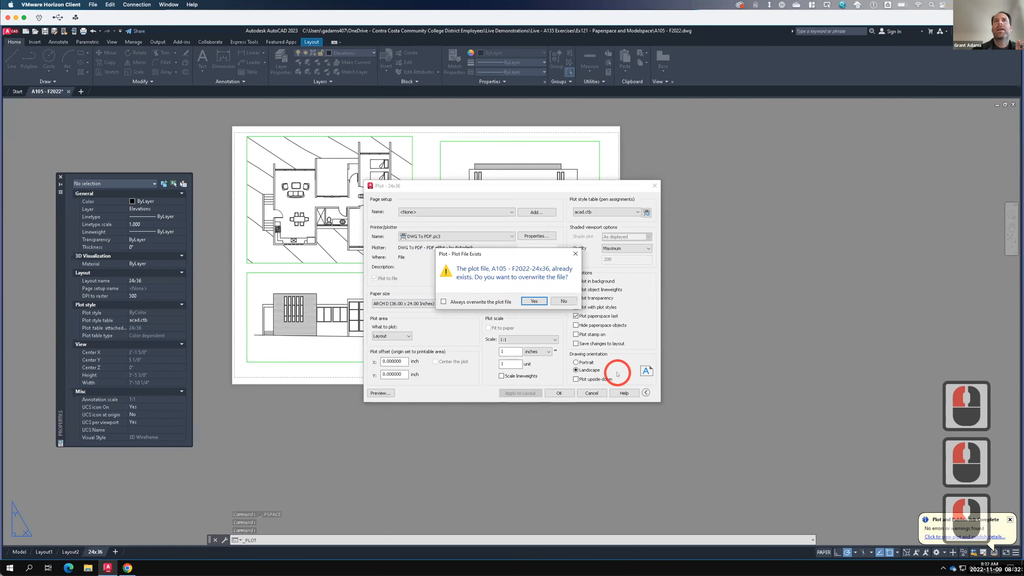
pyautogui.click(534, 301)
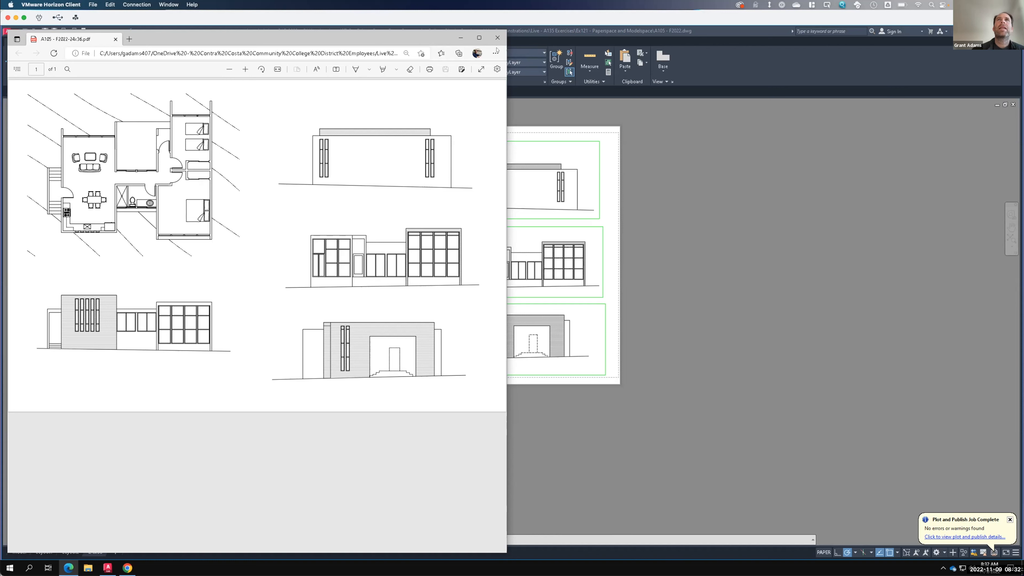
pyautogui.click(599, 247)
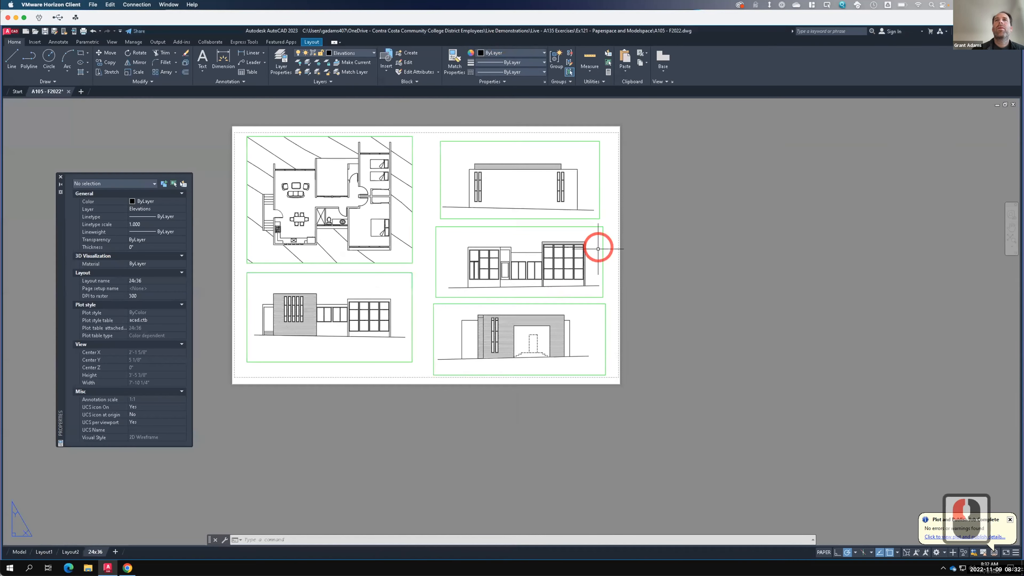
# - Move the middle-right and lower-right viewports slightly upward on the sheet
pyautogui.click(613, 309)
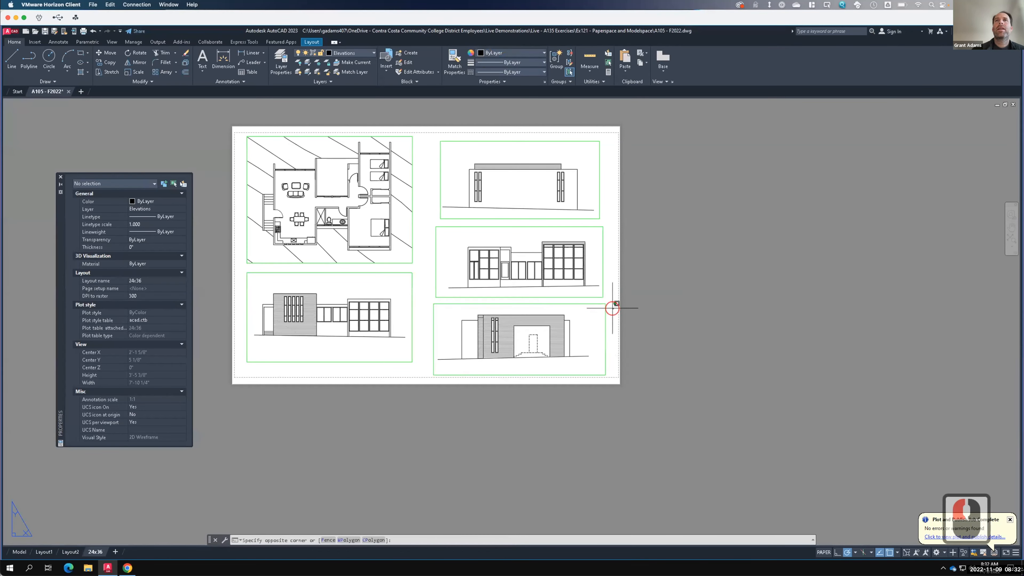
pyautogui.click(530, 257)
pyautogui.write('move')
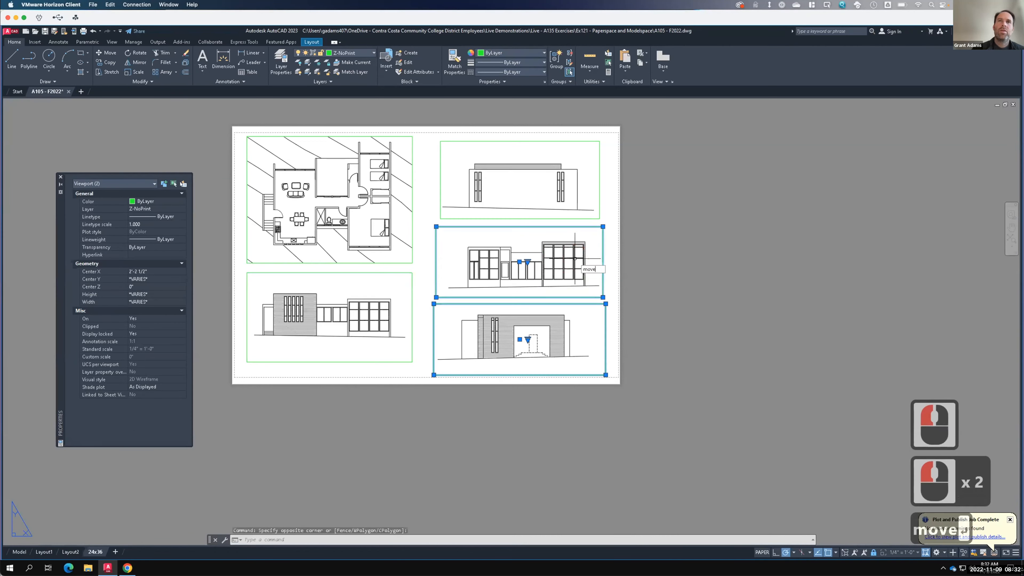
pyautogui.press('Return')
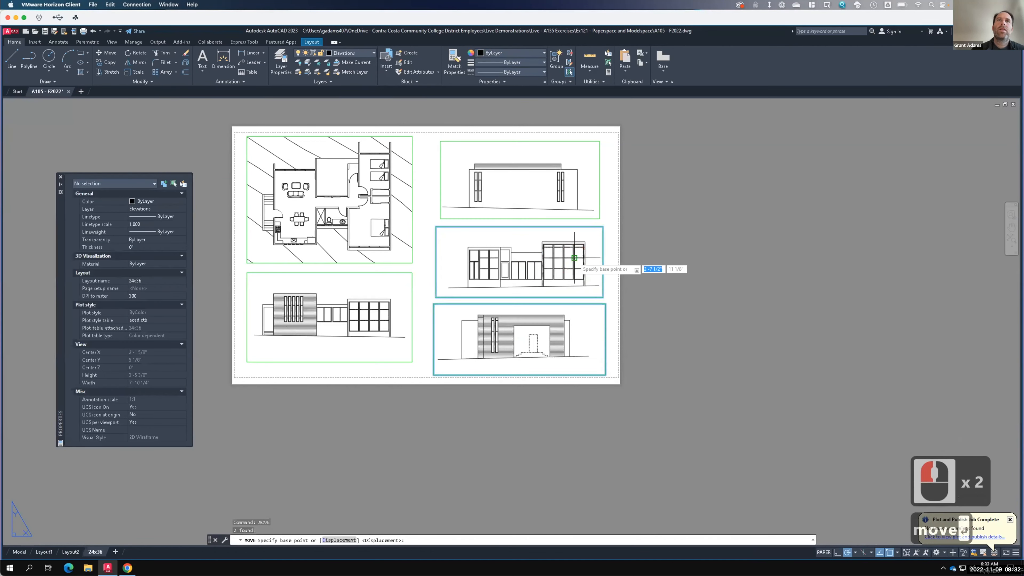
pyautogui.click(462, 358)
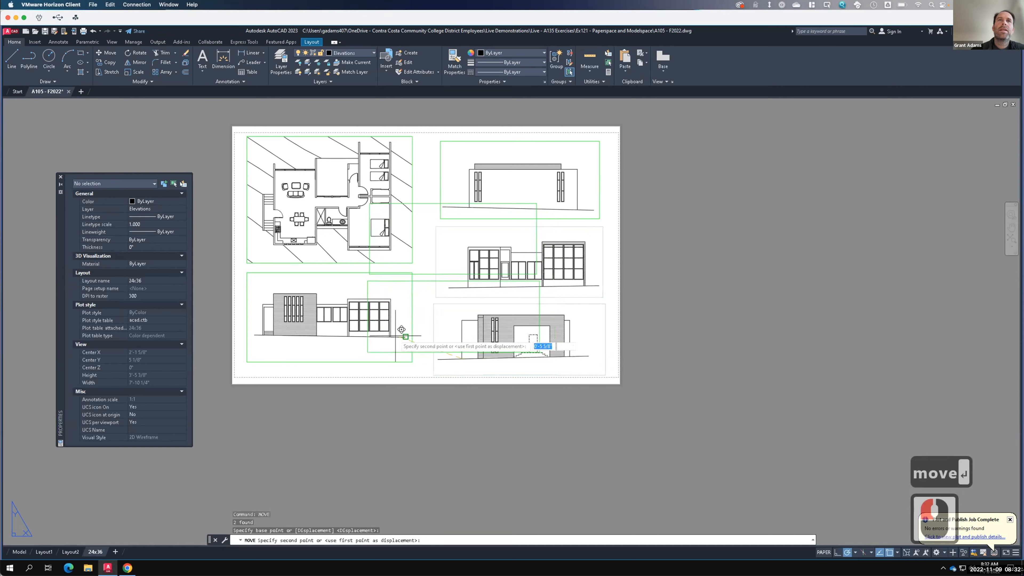
pyautogui.click(464, 333)
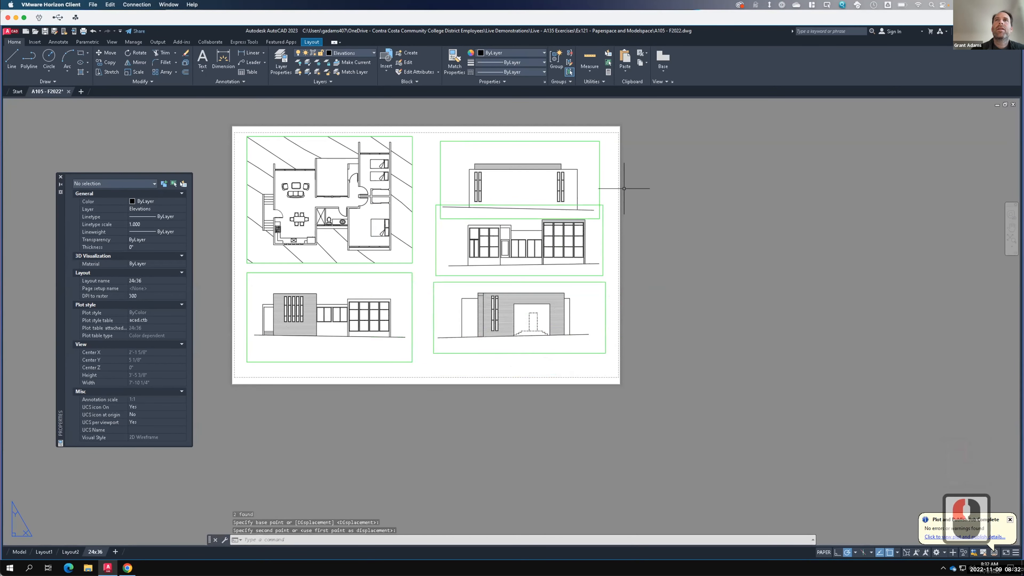
# - Move the middle-right elevation viewport slightly downward on the sheet
pyautogui.click(612, 225)
pyautogui.click(564, 242)
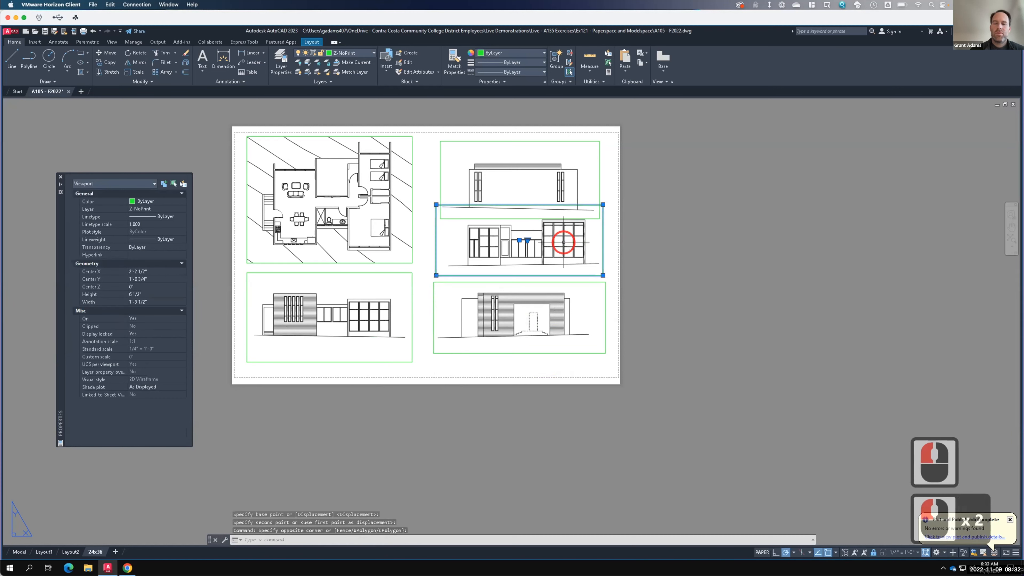
pyautogui.write('move')
pyautogui.press('Return')
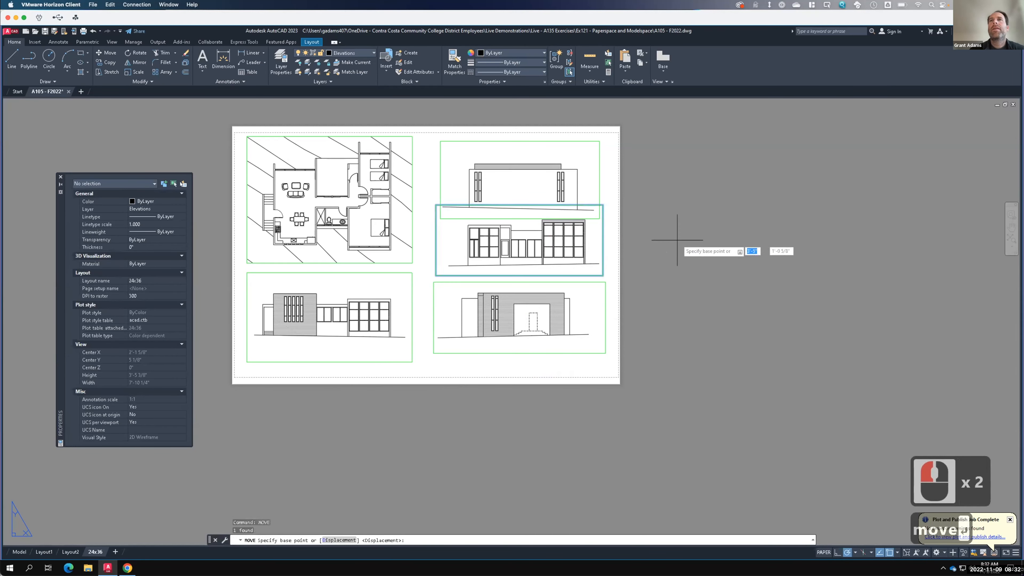
pyautogui.click(677, 240)
pyautogui.click(676, 245)
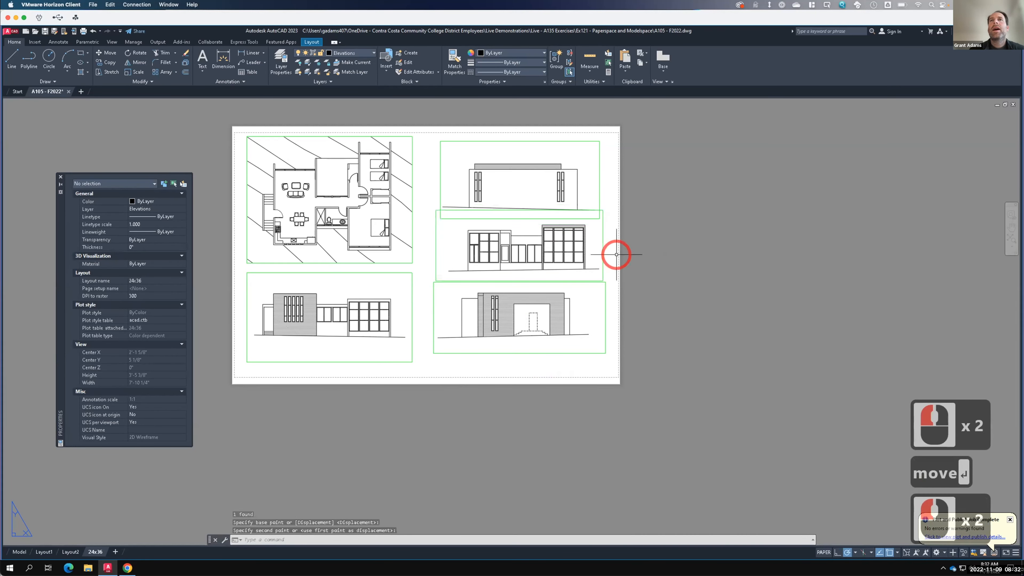
pyautogui.click(572, 258)
pyautogui.click(534, 248)
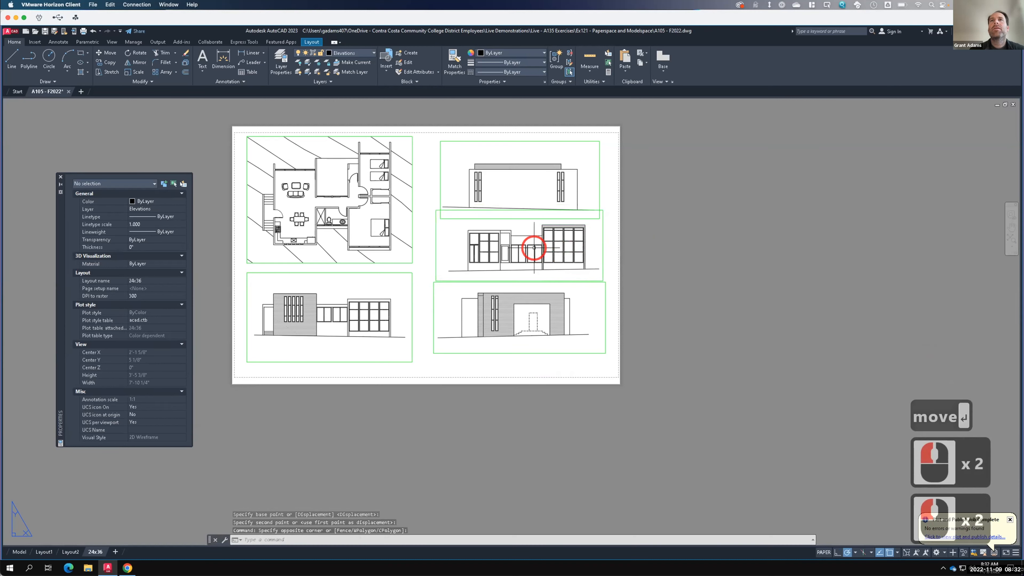
# - Move the middle-right viewport to the left, closer to the floor plan viewport
pyautogui.click(617, 250)
pyautogui.click(582, 244)
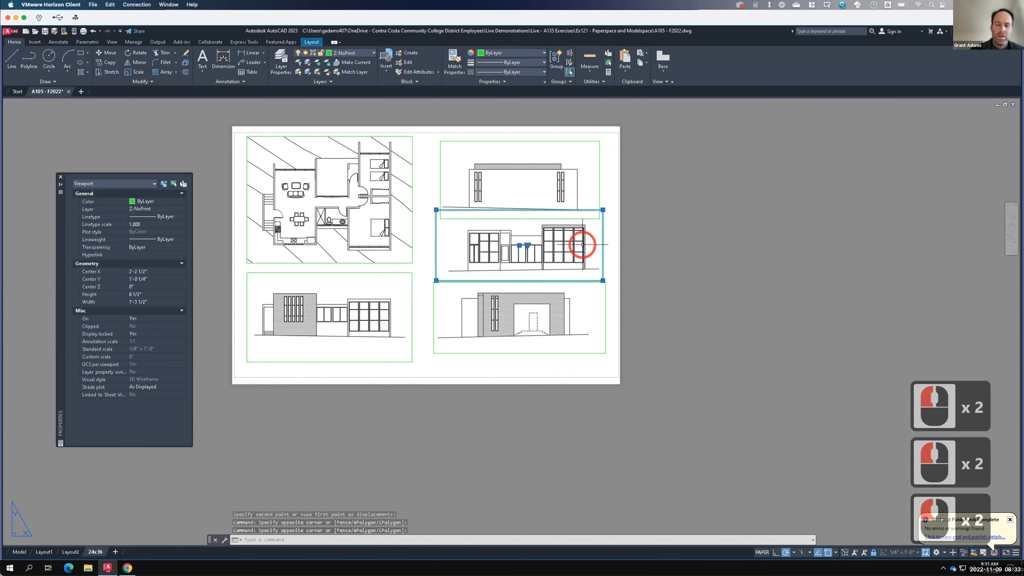
pyautogui.write('move')
pyautogui.press('Return')
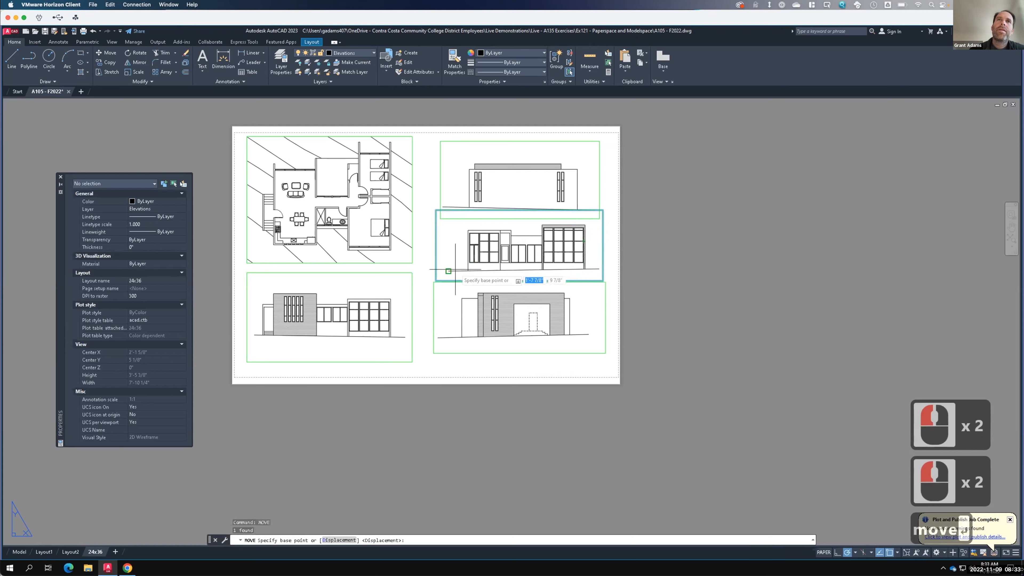
pyautogui.click(461, 283)
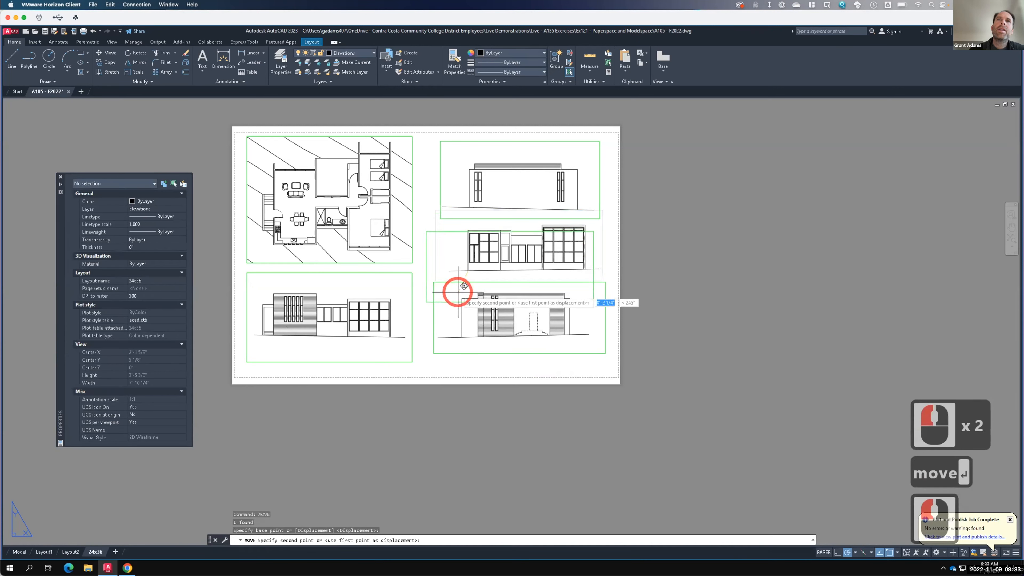
pyautogui.click(460, 269)
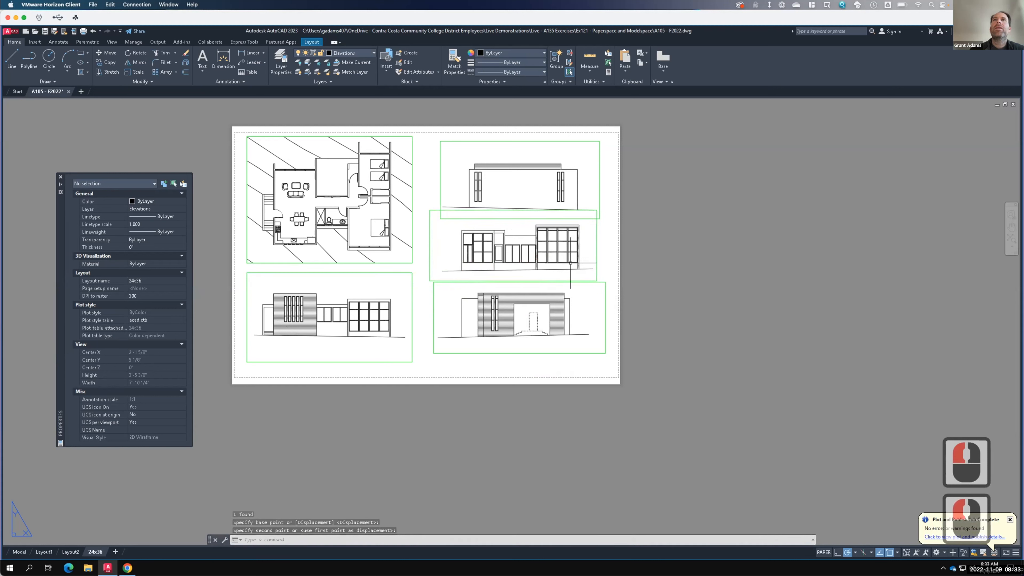
# - Move the upper-right viewport slightly to the left
pyautogui.click(609, 194)
pyautogui.click(588, 191)
pyautogui.write('move')
pyautogui.press('Return')
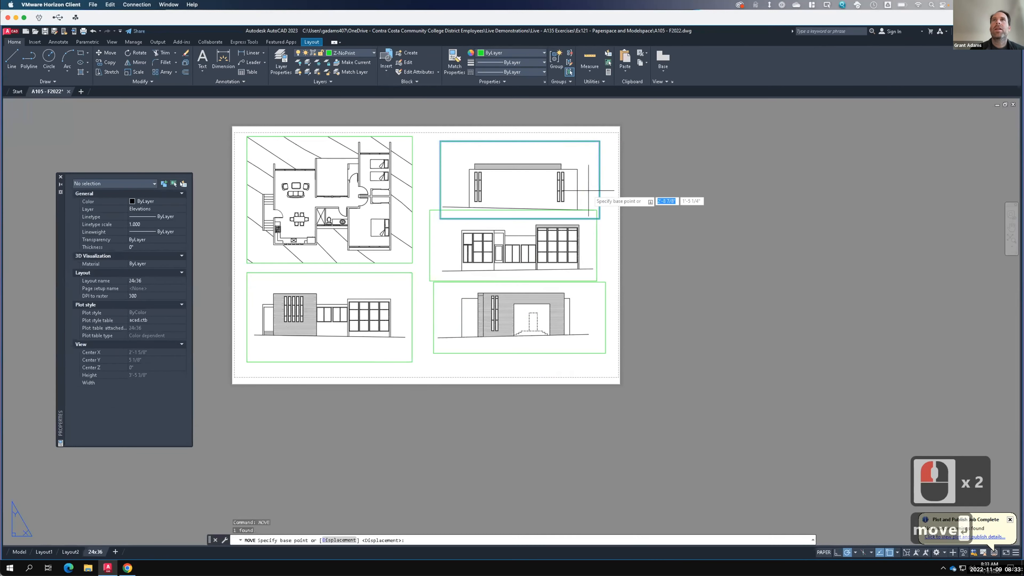
pyautogui.click(664, 189)
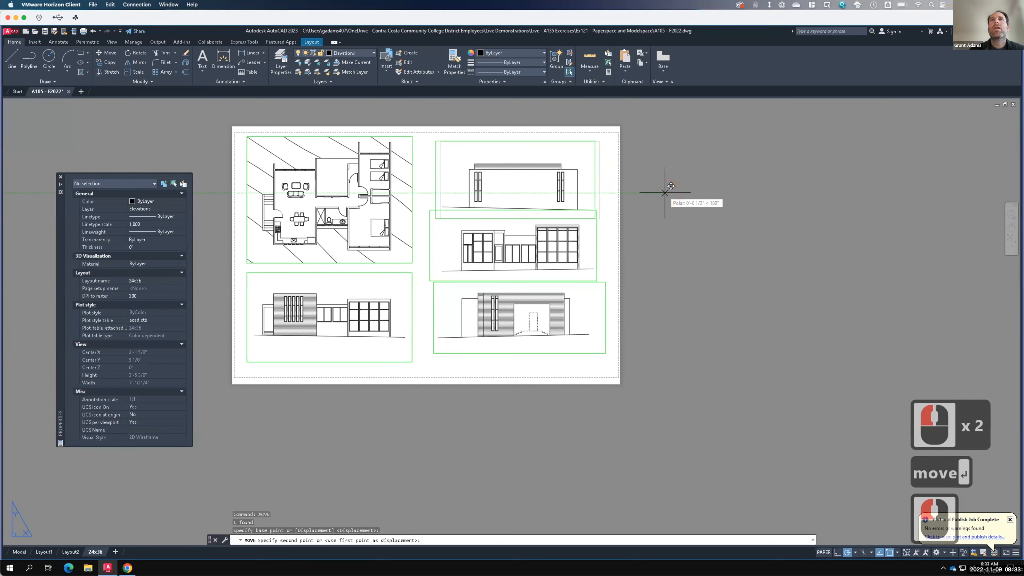
pyautogui.click(664, 193)
# - Move the upper-right viewport upward toward the sheet's top edge
pyautogui.click(601, 183)
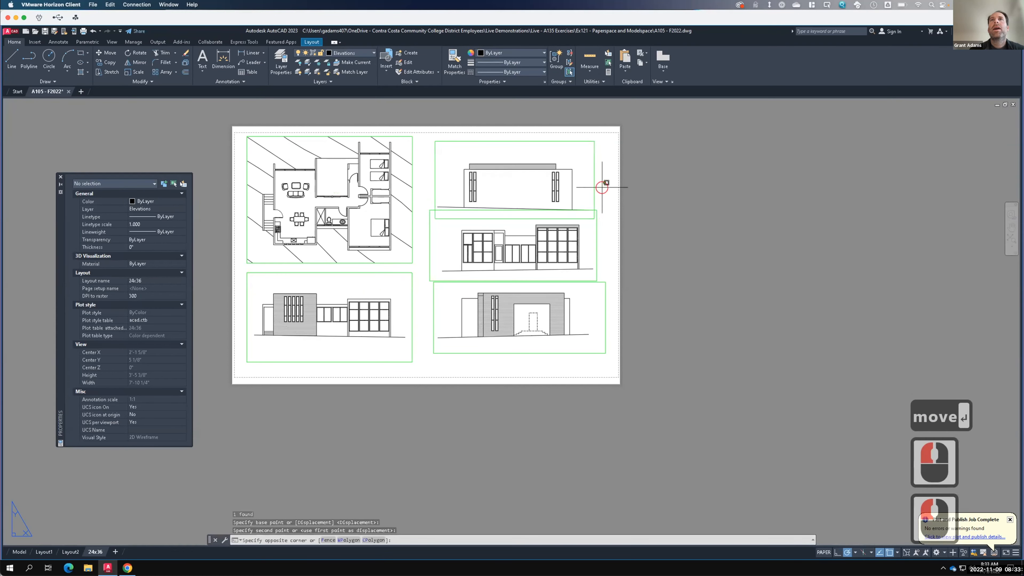
pyautogui.click(566, 175)
pyautogui.write('move')
pyautogui.press('Return')
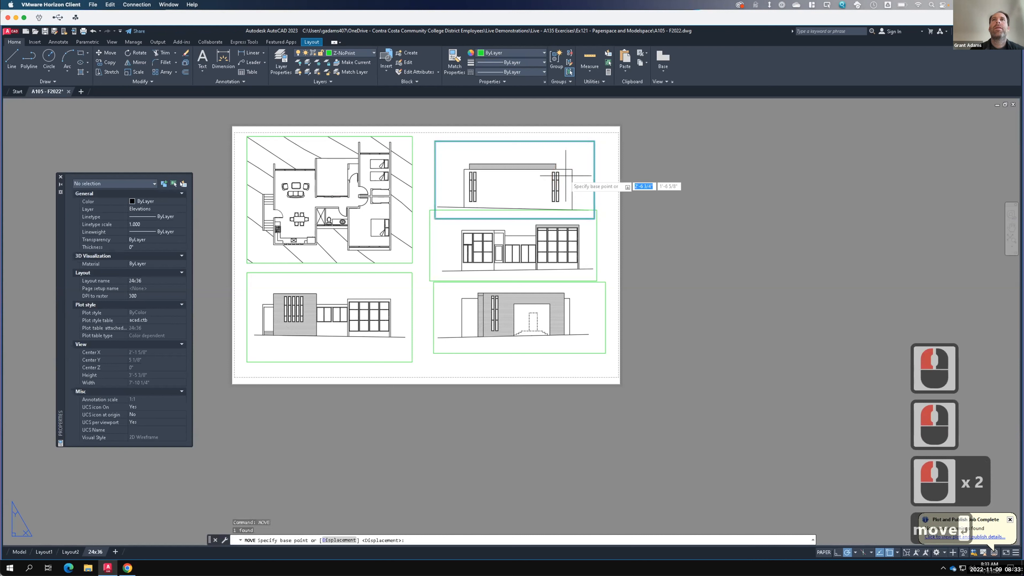
pyautogui.click(678, 196)
pyautogui.press('F15')
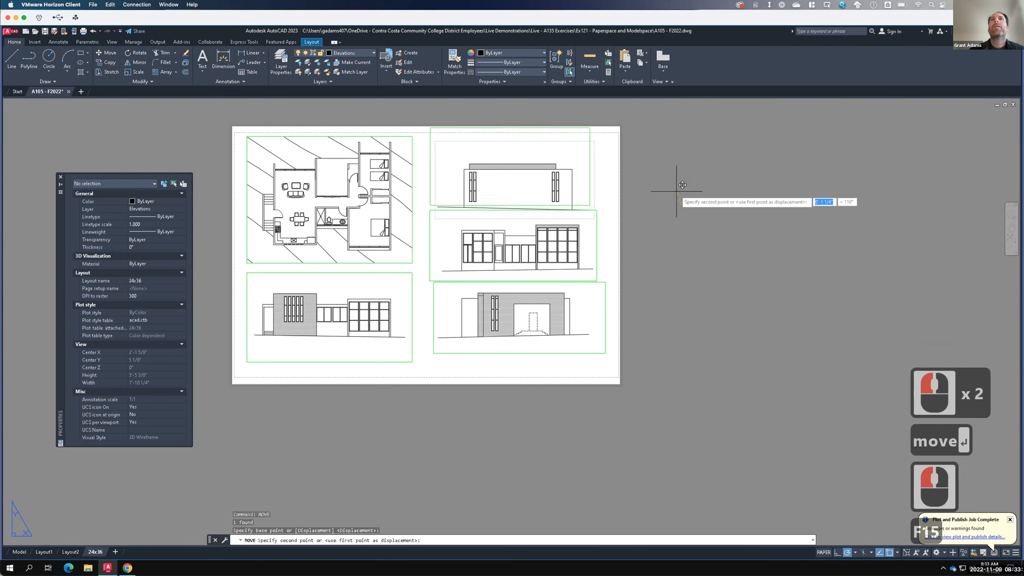
pyautogui.click(676, 191)
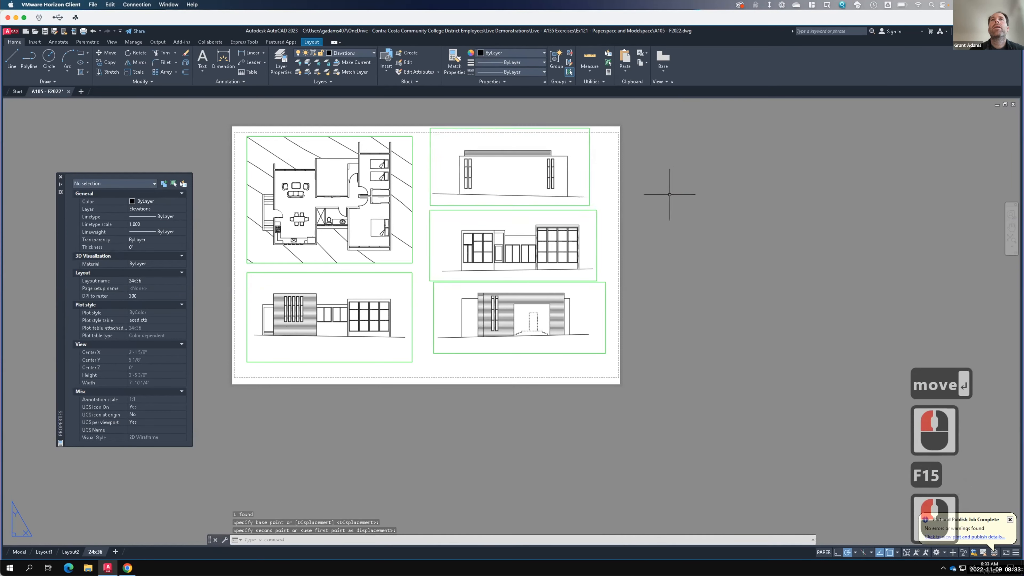
# - Move the upper-right viewport slightly to the right
pyautogui.click(586, 185)
pyautogui.click(574, 182)
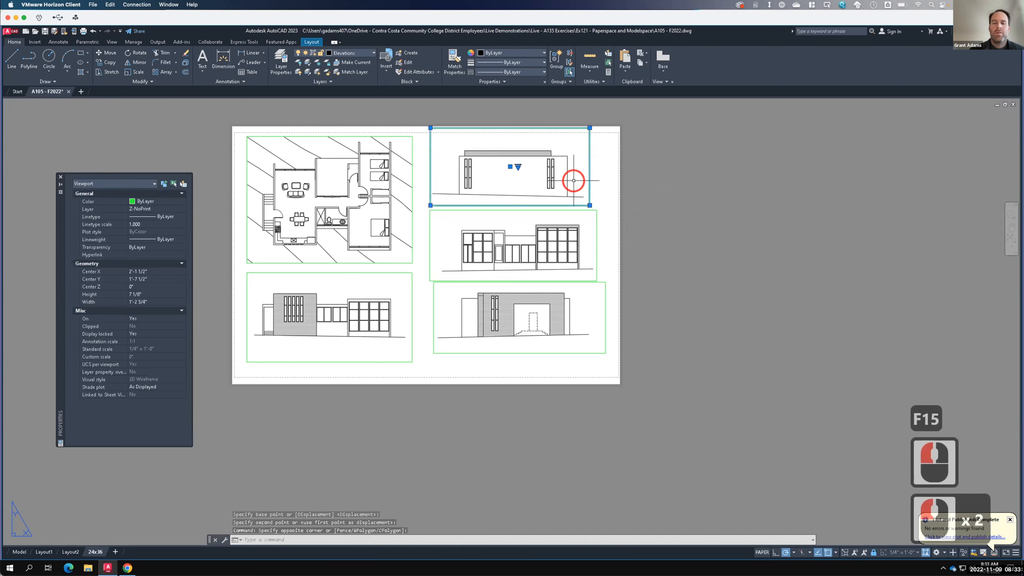
pyautogui.write('move')
pyautogui.press('Return')
pyautogui.click(567, 196)
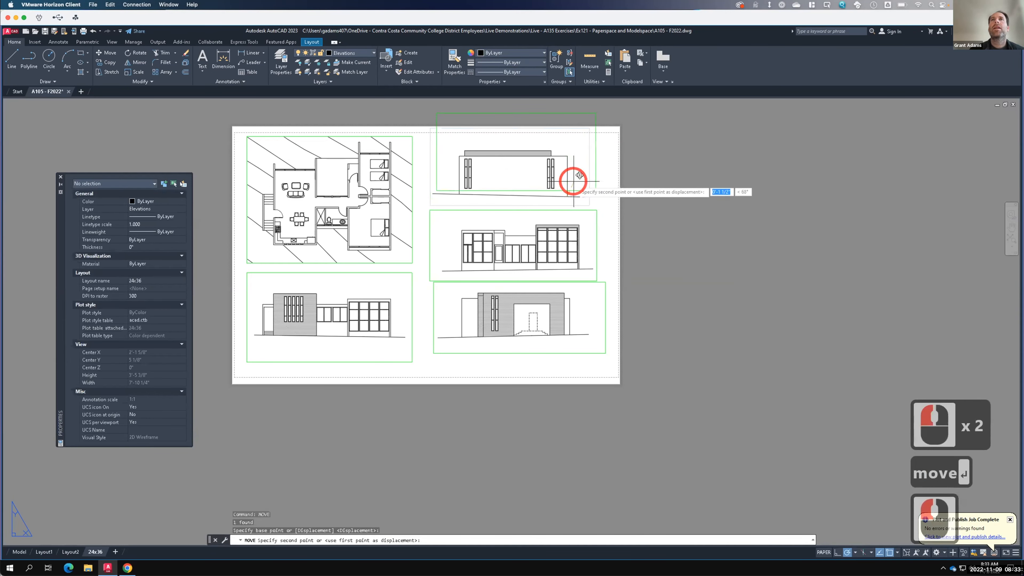
pyautogui.click(575, 196)
# - Move the middle-right viewport slightly upward
pyautogui.click(604, 231)
pyautogui.click(583, 226)
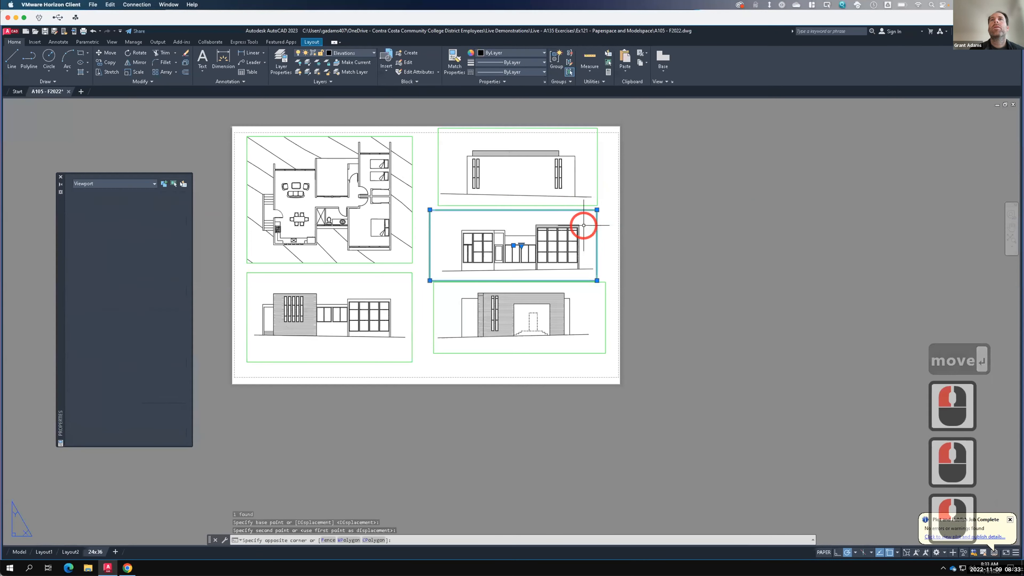
pyautogui.write('move')
pyautogui.press('Return')
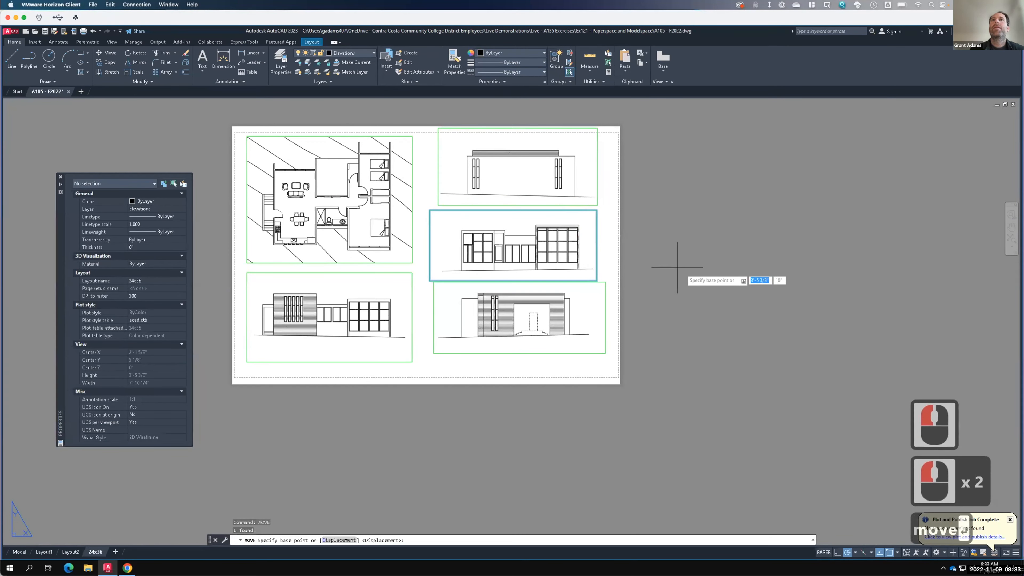
pyautogui.click(681, 271)
pyautogui.click(681, 269)
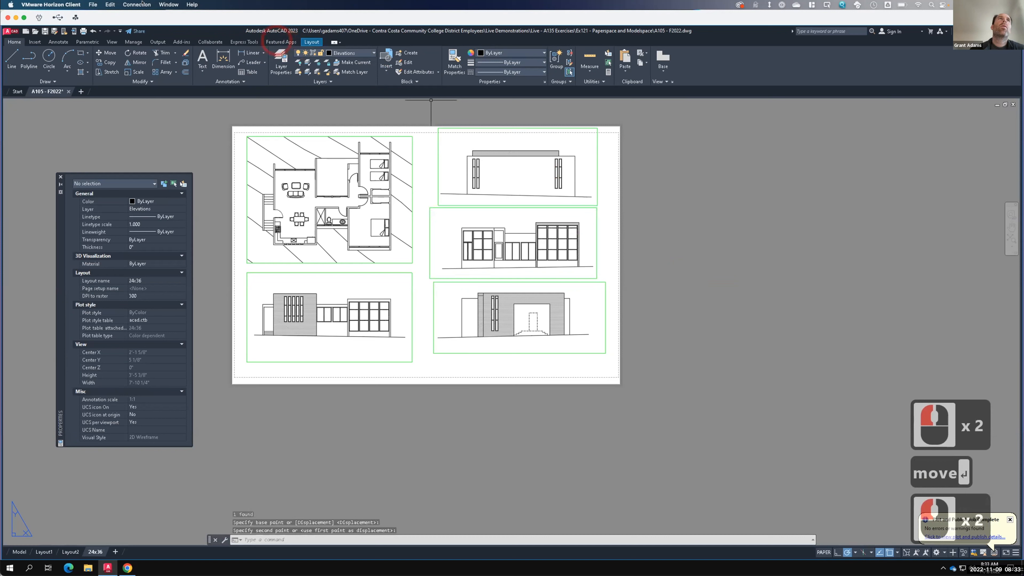
# - Plot the layout to PDF again, overwriting the A105 - F2022-24x36 file, and close the PDF preview
pyautogui.click(84, 31)
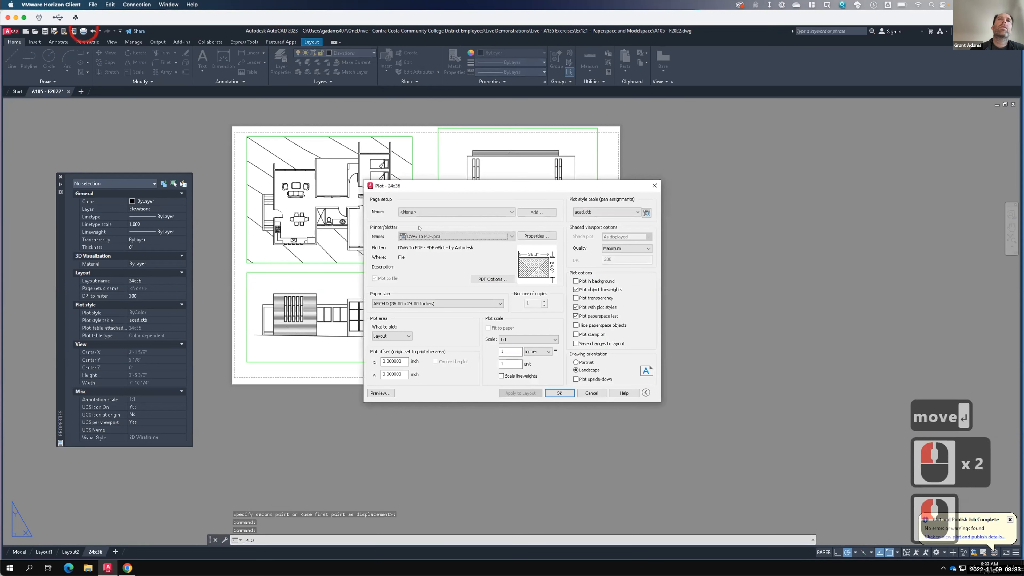
pyautogui.click(555, 393)
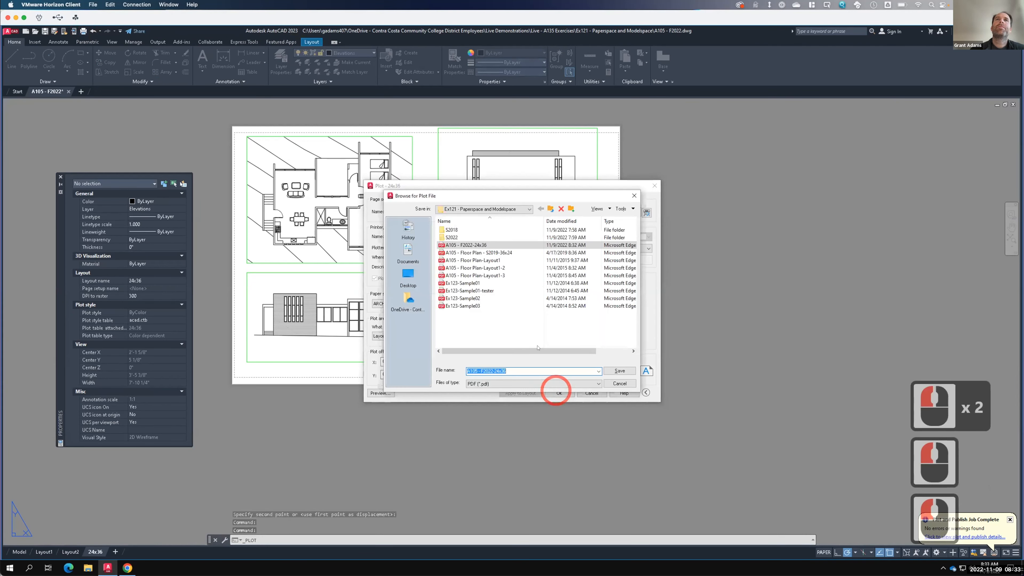
pyautogui.click(612, 372)
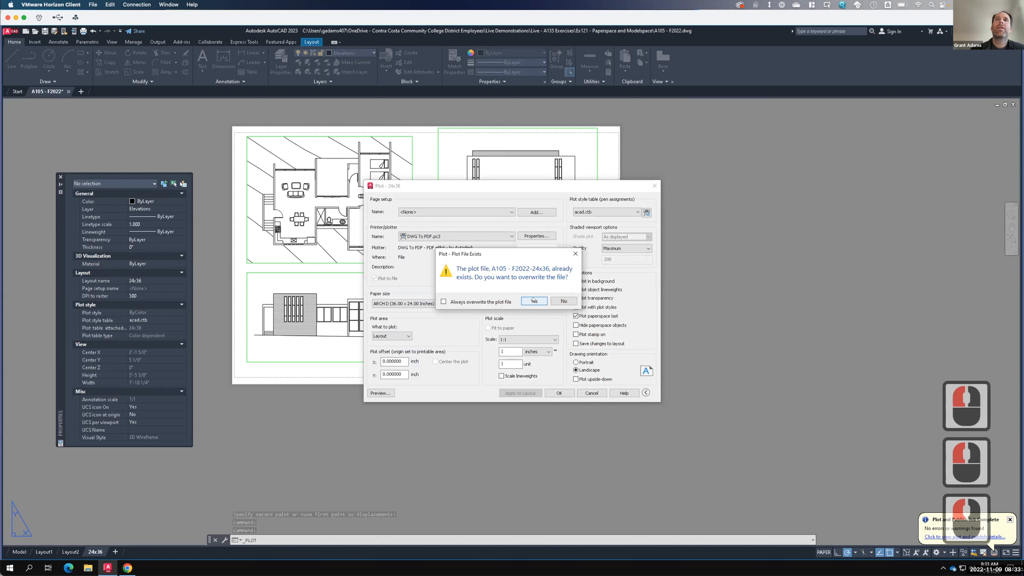
pyautogui.click(533, 298)
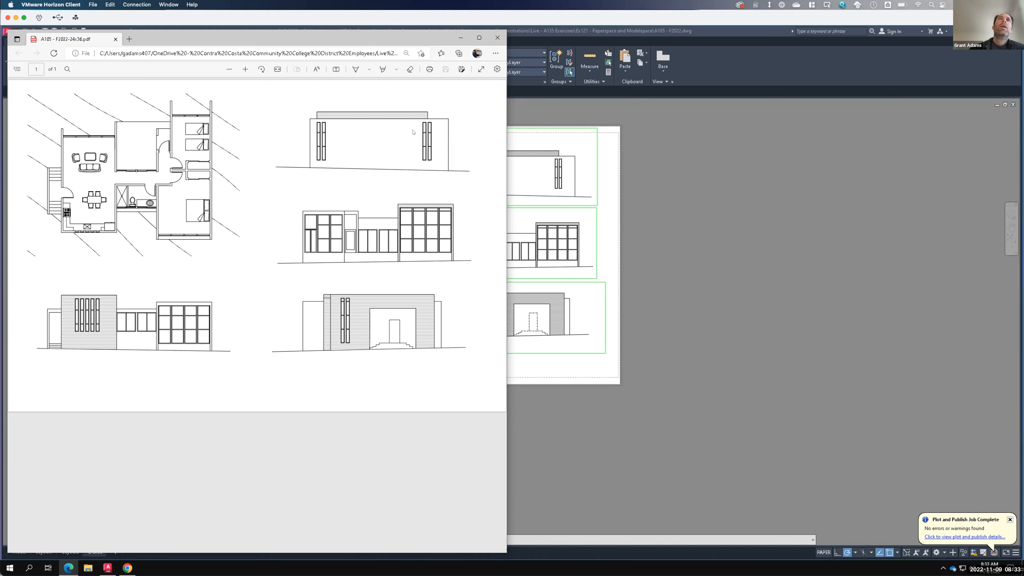
pyautogui.click(496, 39)
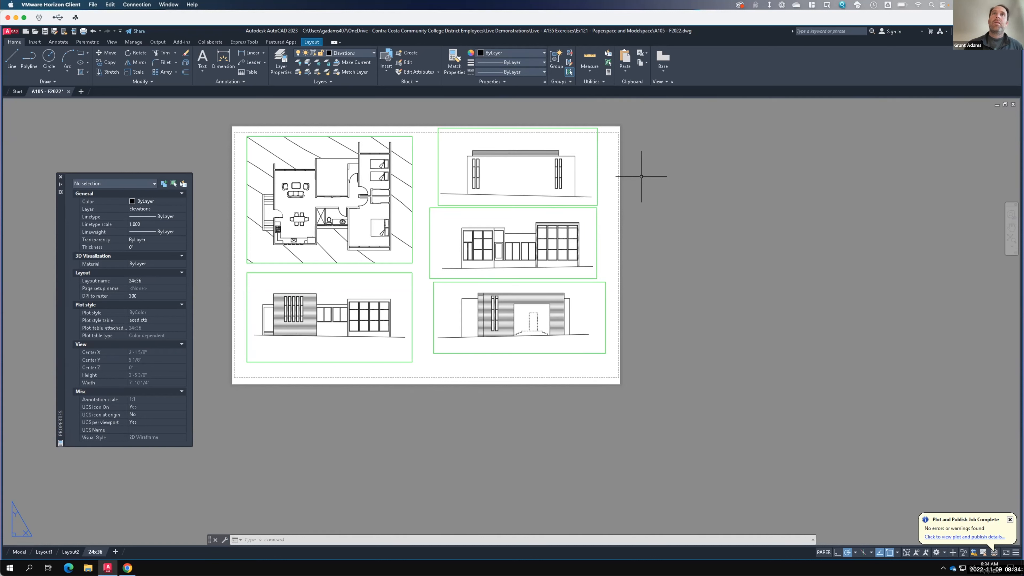
# - Switch to model space and zoom into the floor plan's dining and bathroom area
pyautogui.press('F15')
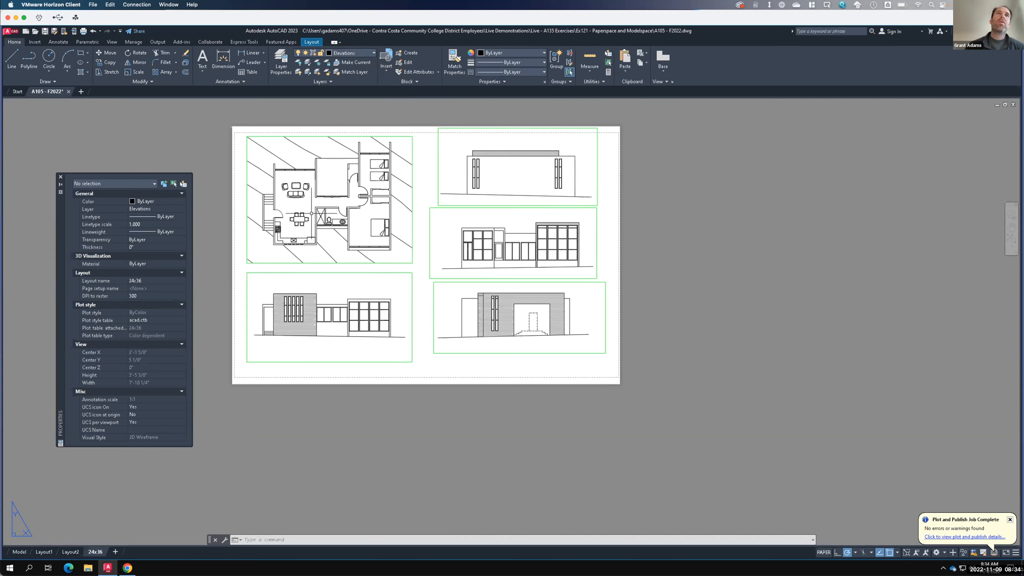
pyautogui.click(15, 554)
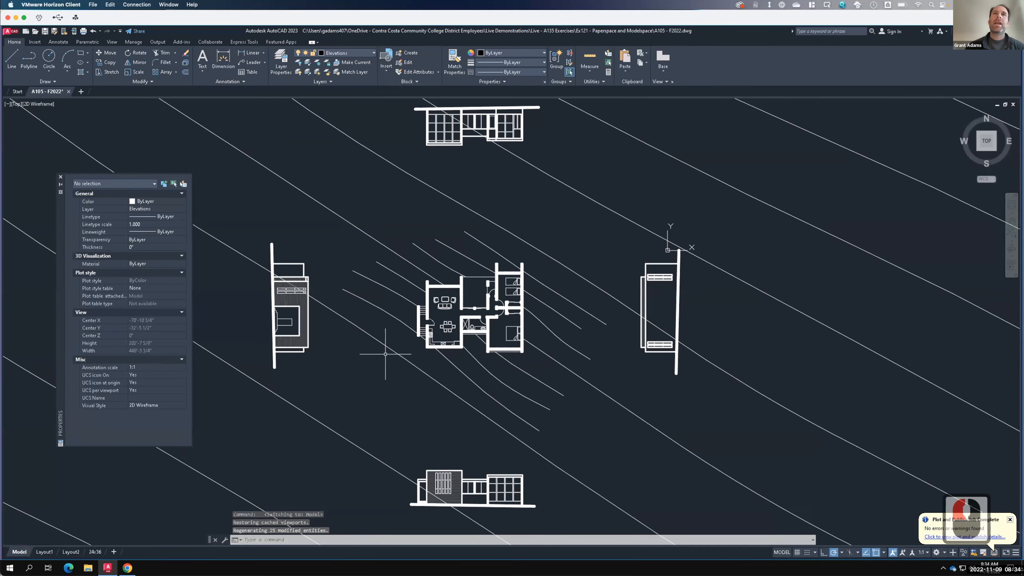
pyautogui.scroll(8, 416, 338)
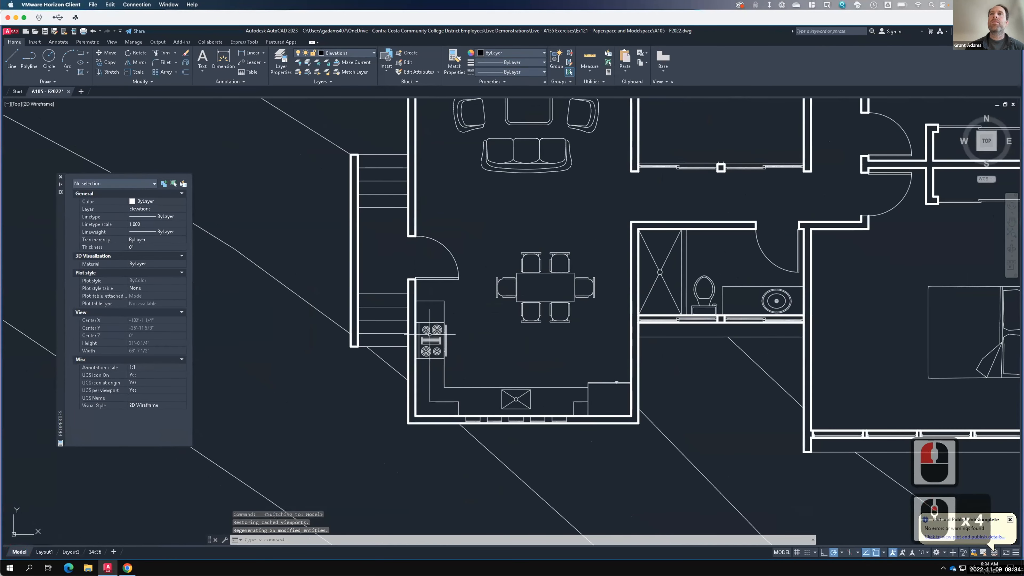
pyautogui.scroll(4, 641, 319)
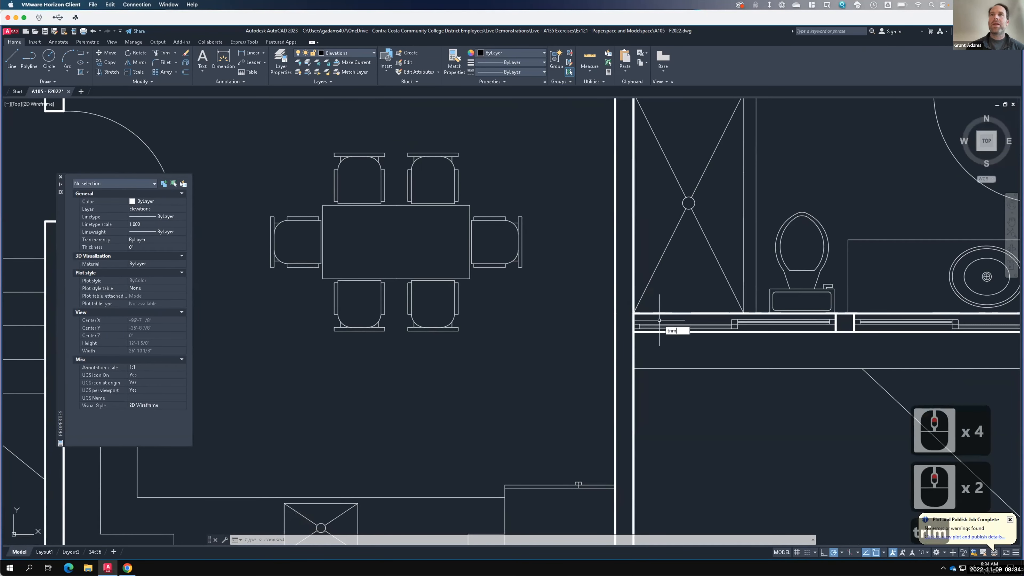
pyautogui.write('trim')
pyautogui.press('Return')
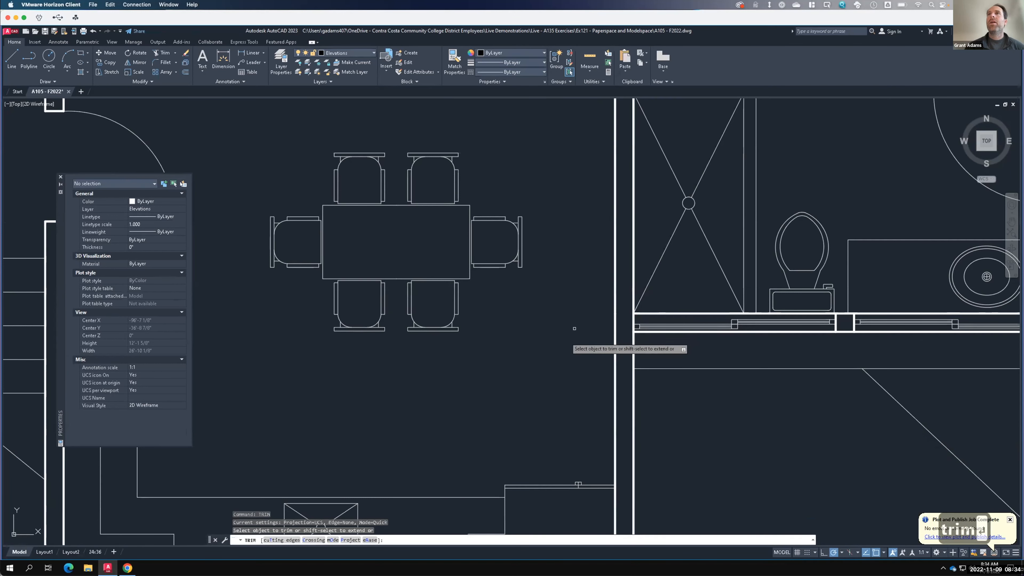
pyautogui.scroll(-3, 564, 355)
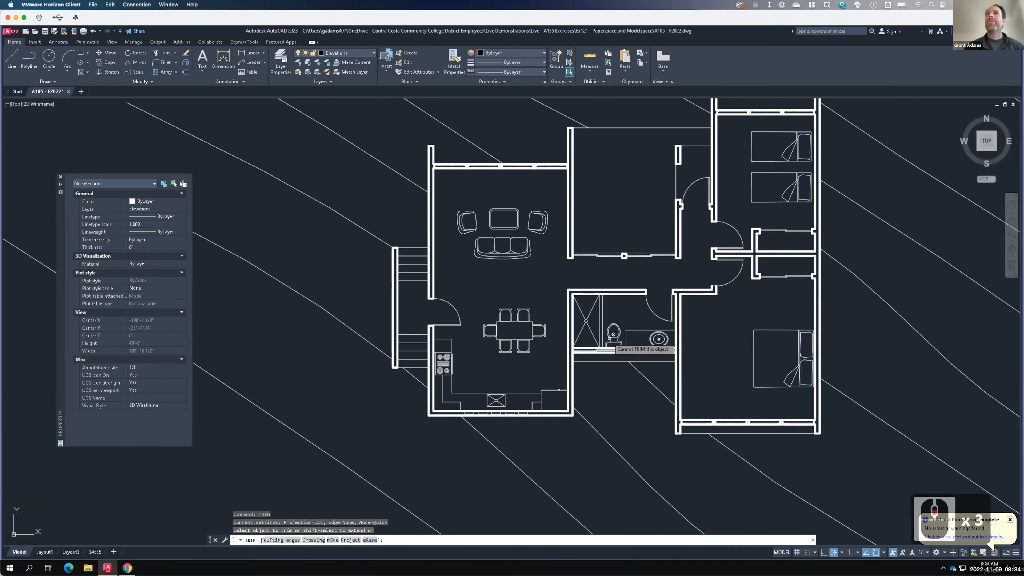
pyautogui.press('Escape')
# - Move the short line at the hallway door opening from the Windows layer to Walls, then return to the 24x36 layout
pyautogui.scroll(3, 721, 277)
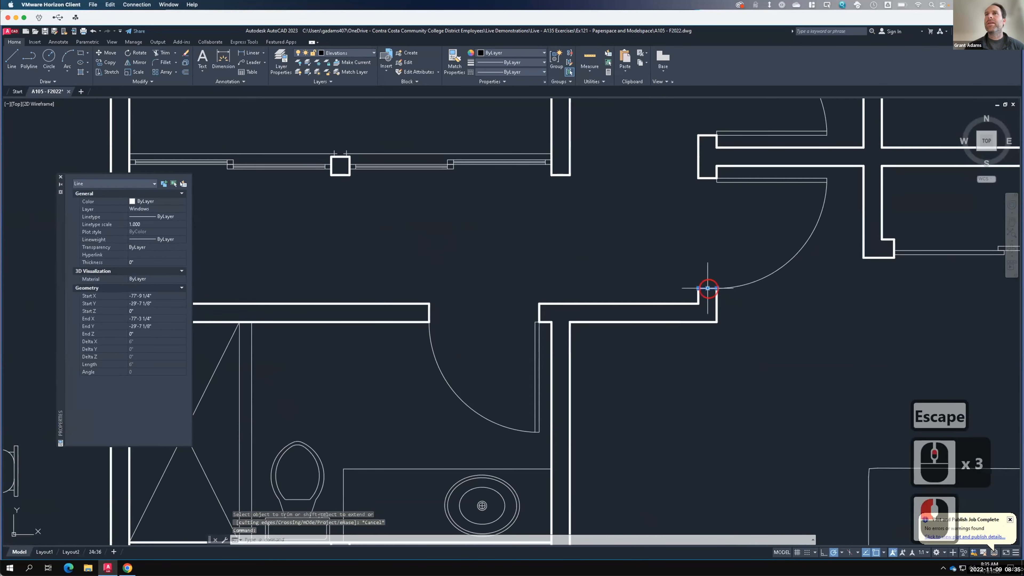
pyautogui.click(707, 288)
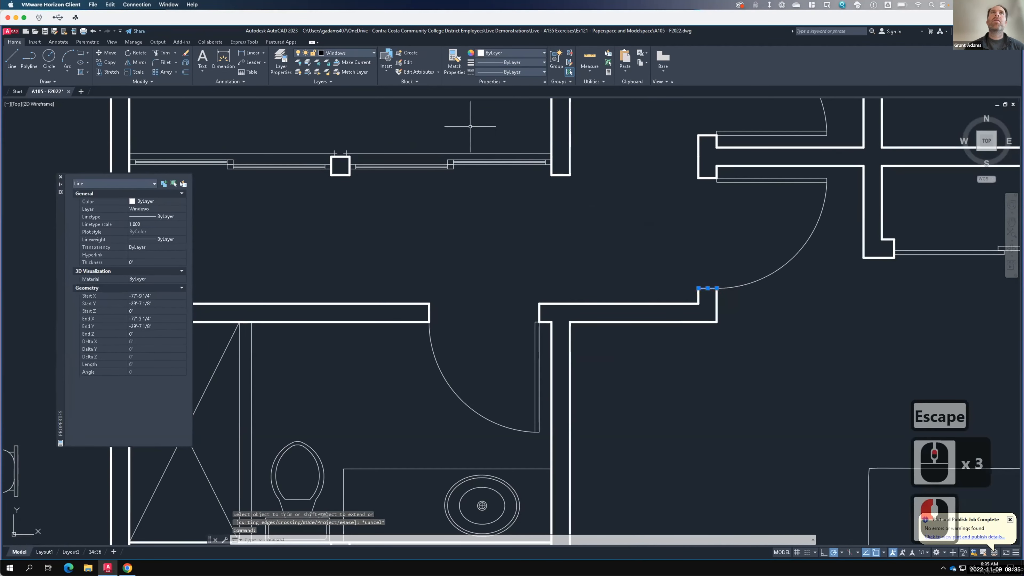
pyautogui.click(352, 54)
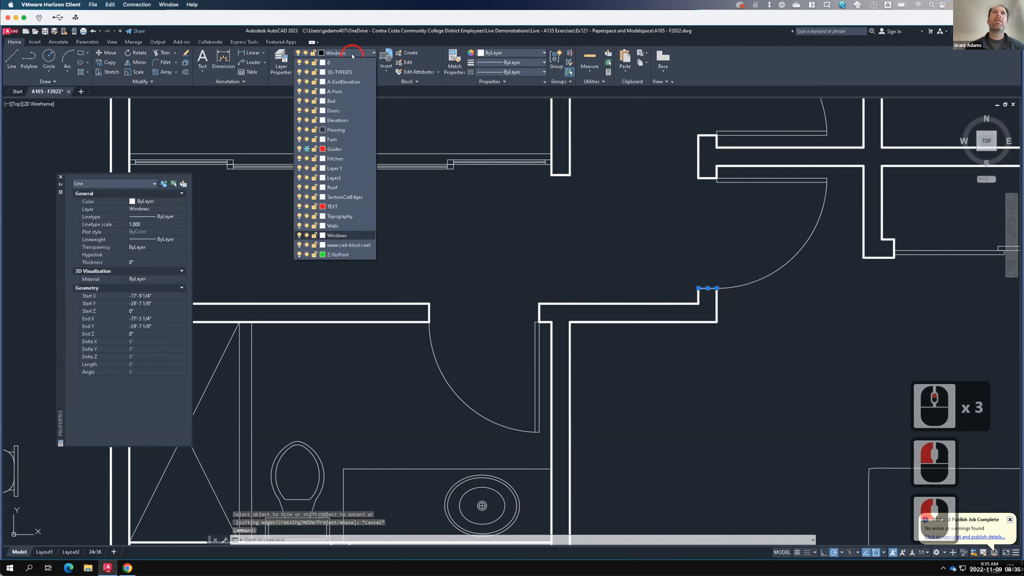
pyautogui.click(333, 226)
pyautogui.click(644, 308)
pyautogui.scroll(-4, 644, 307)
pyautogui.press('Escape')
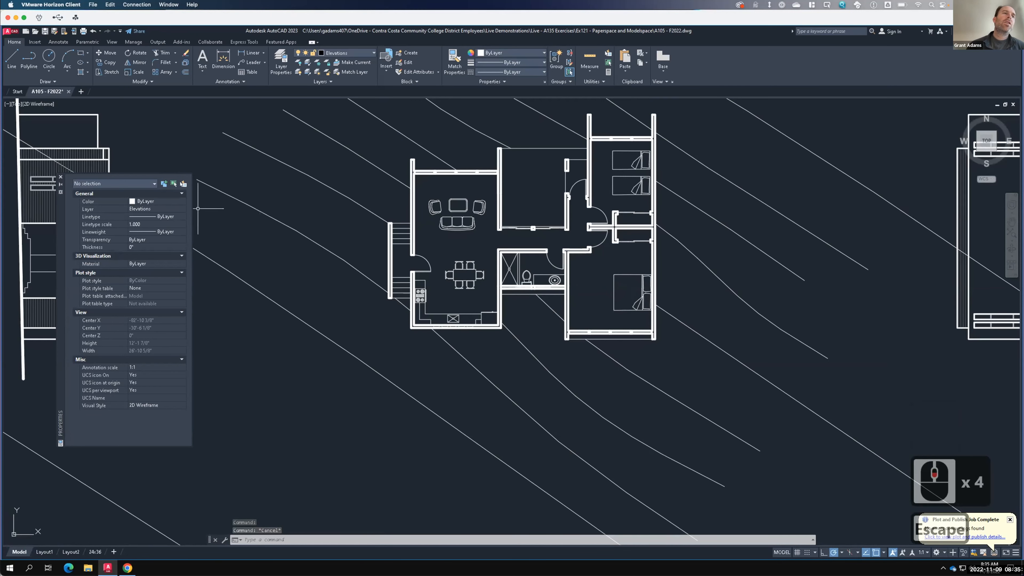
pyautogui.click(95, 552)
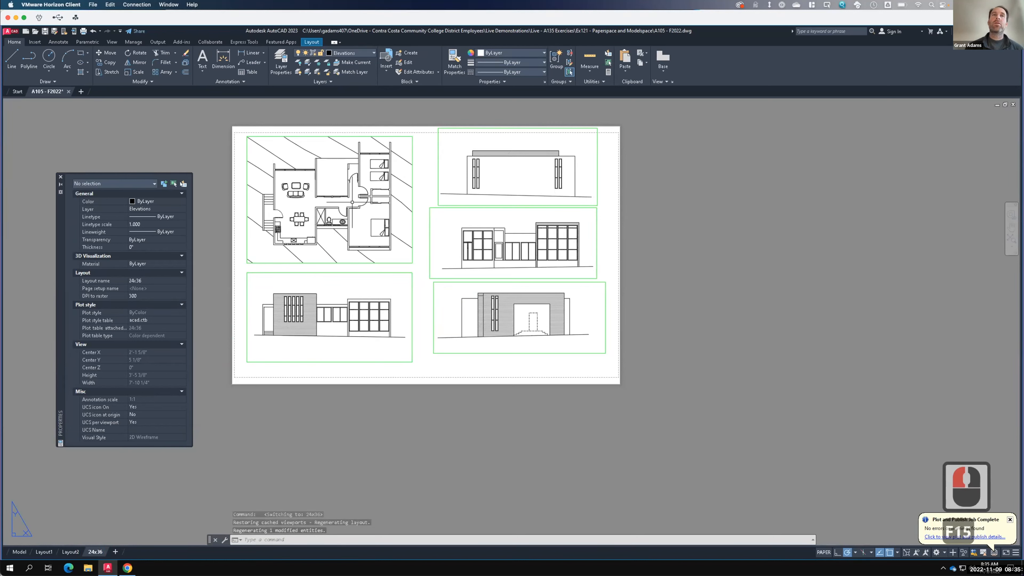
# - Shorten the floor plan viewport by stretching its bottom-left corner slightly upward, then save the drawing
pyautogui.press('F15')
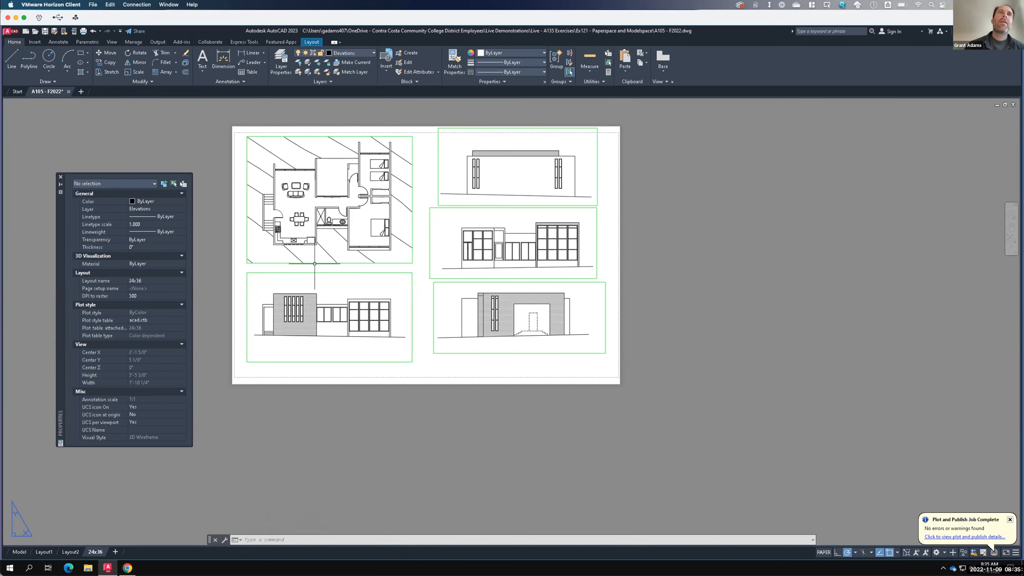
pyautogui.scroll(1, 255, 273)
pyautogui.scroll(1, 244, 254)
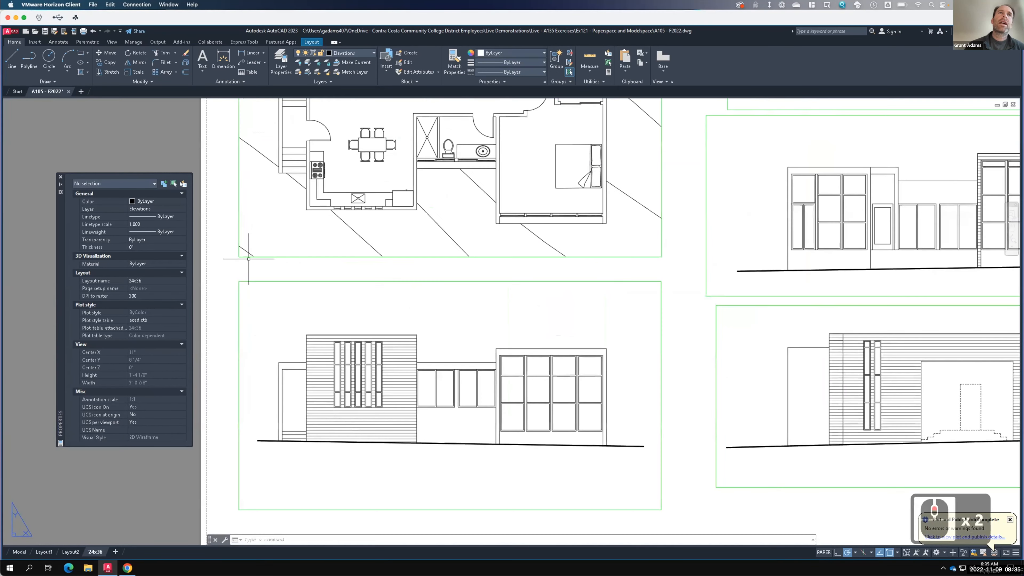
pyautogui.click(292, 255)
pyautogui.click(288, 260)
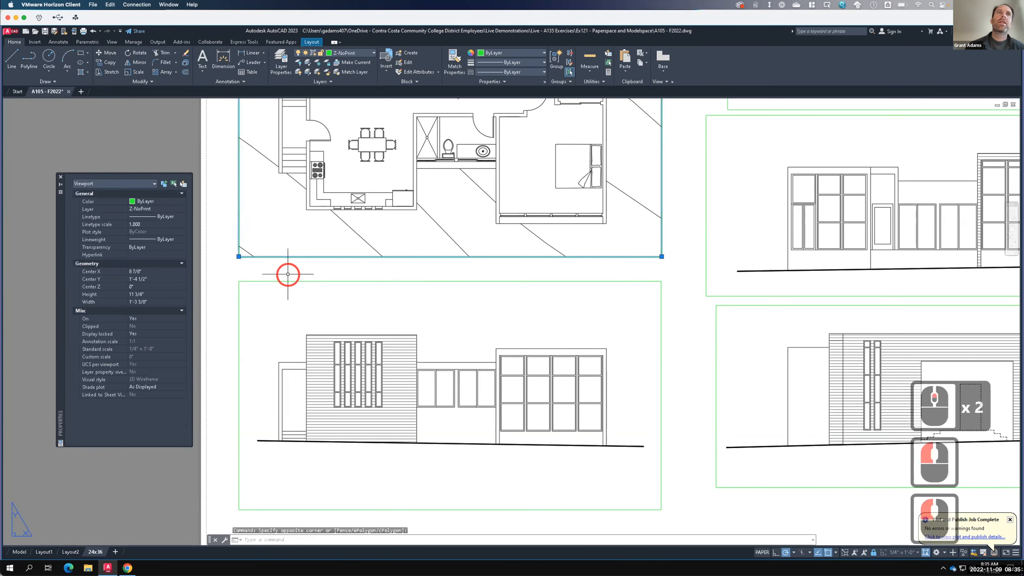
pyautogui.click(239, 256)
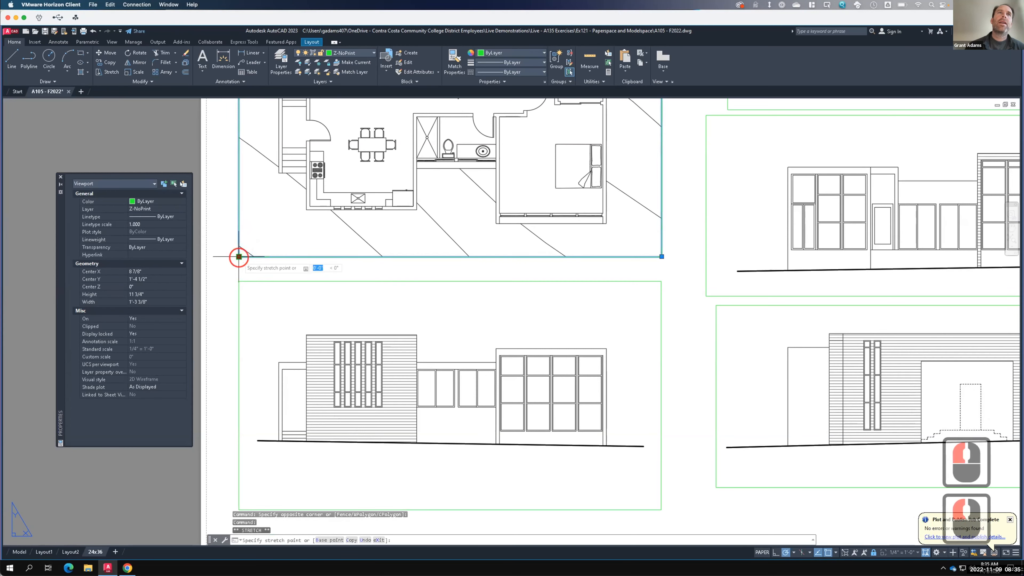
pyautogui.click(238, 240)
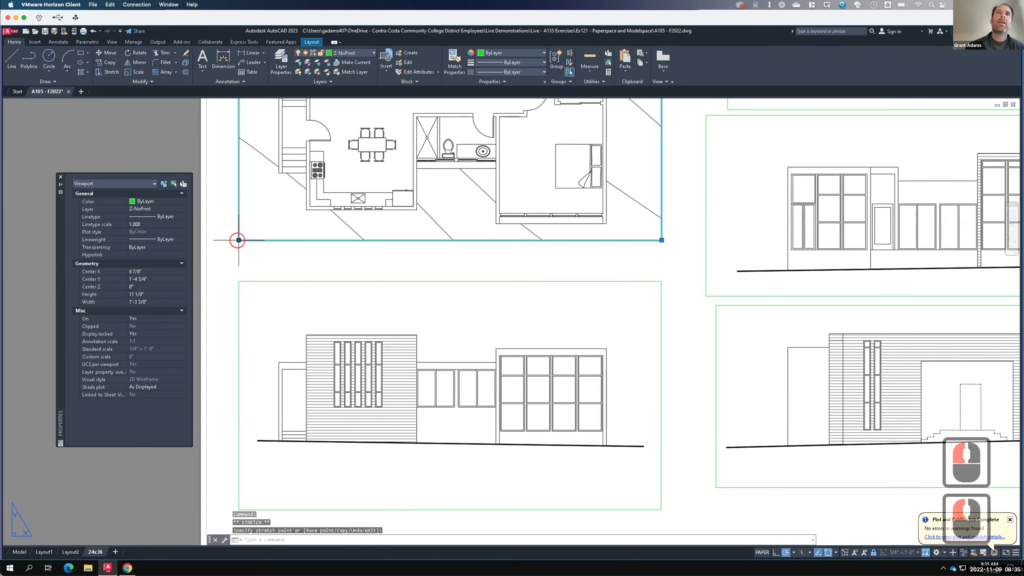
pyautogui.middleClick(406, 237)
pyautogui.middleClick(406, 237)
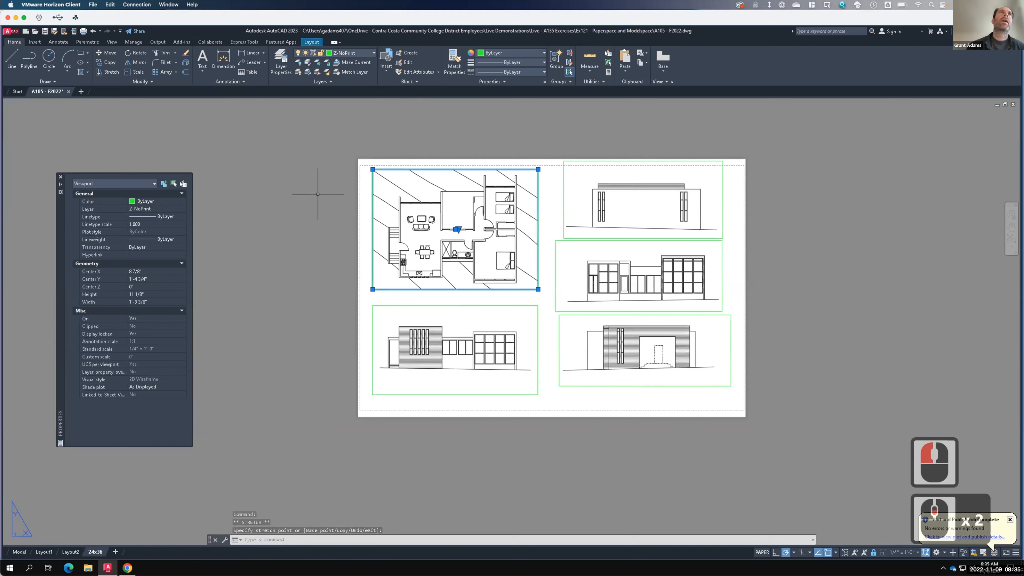
pyautogui.click(44, 31)
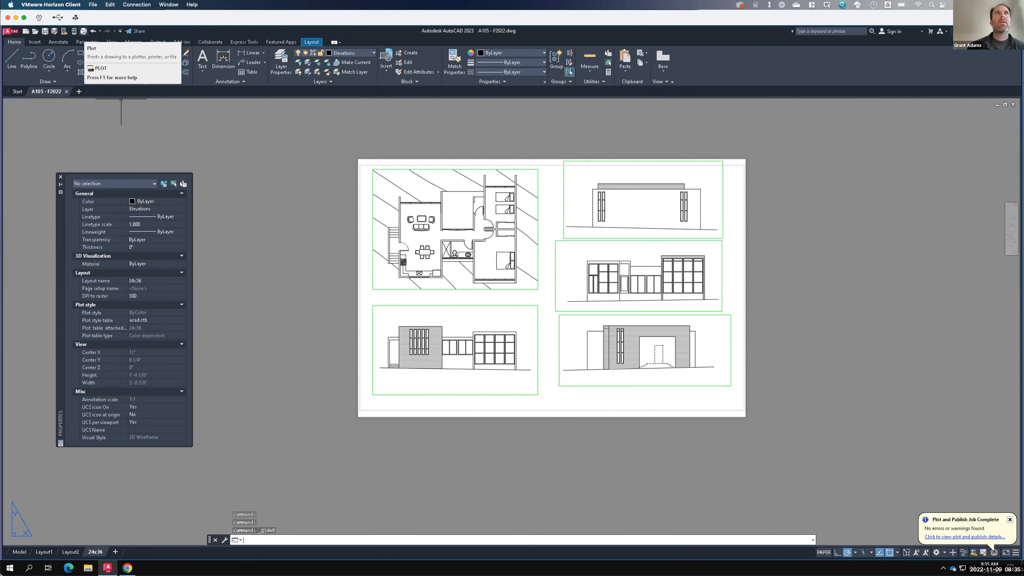
# - Plot the 24x36 layout to PDF, overwriting the A105 - F2022-24x36 file, and close the PDF preview
pyautogui.click(83, 32)
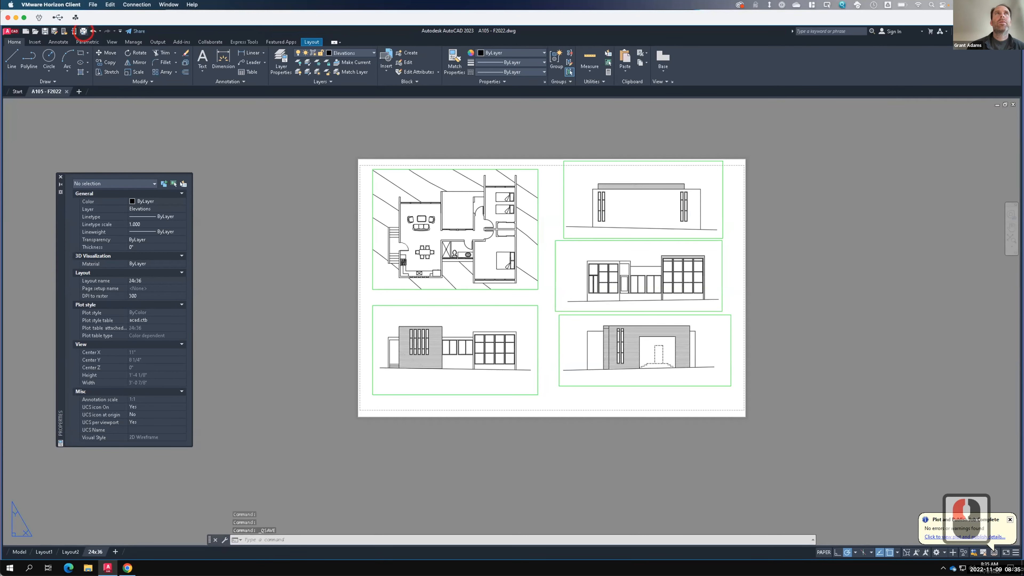
pyautogui.click(83, 31)
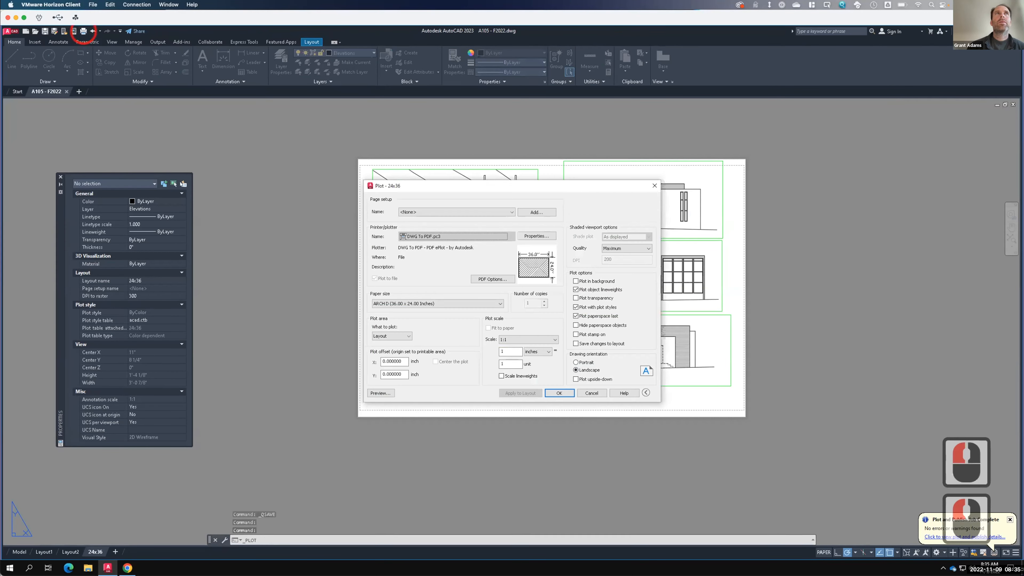
pyautogui.click(564, 393)
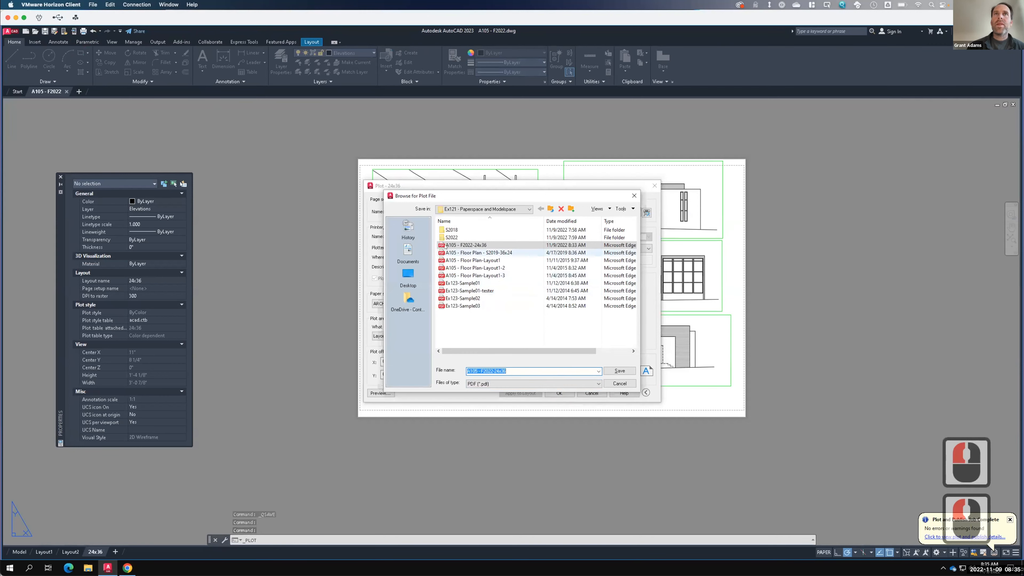
pyautogui.click(617, 371)
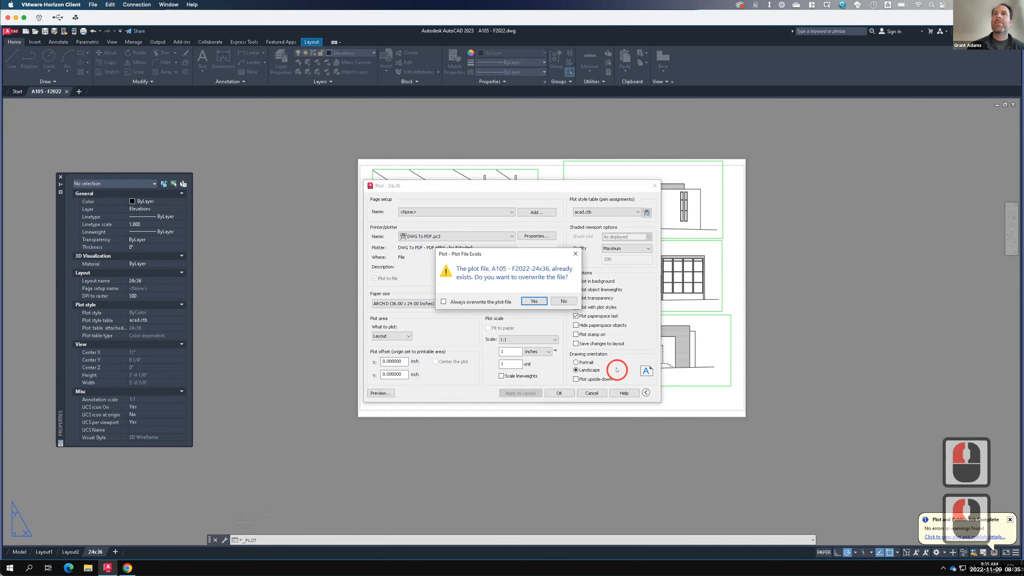
pyautogui.click(534, 301)
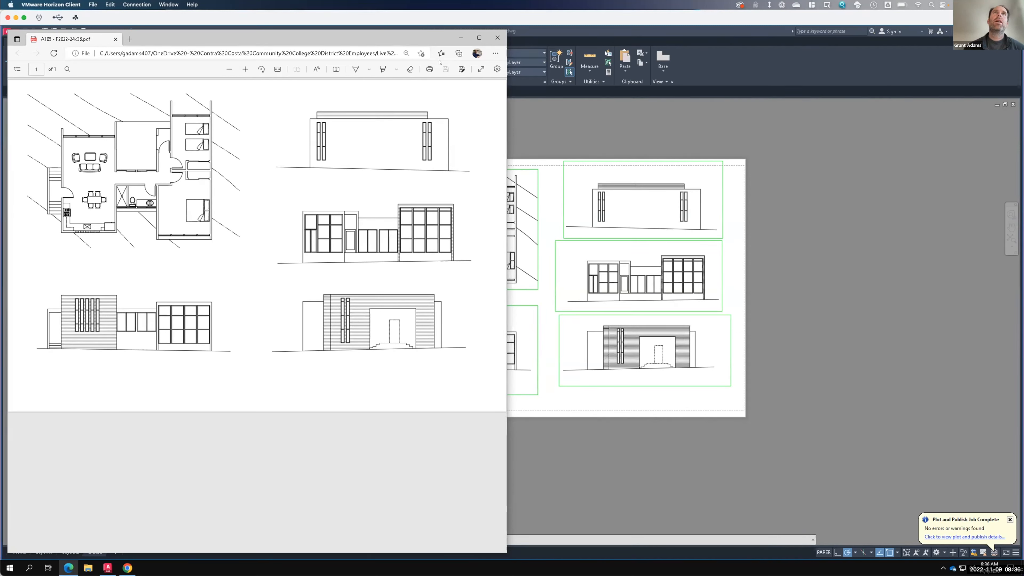
pyautogui.click(545, 73)
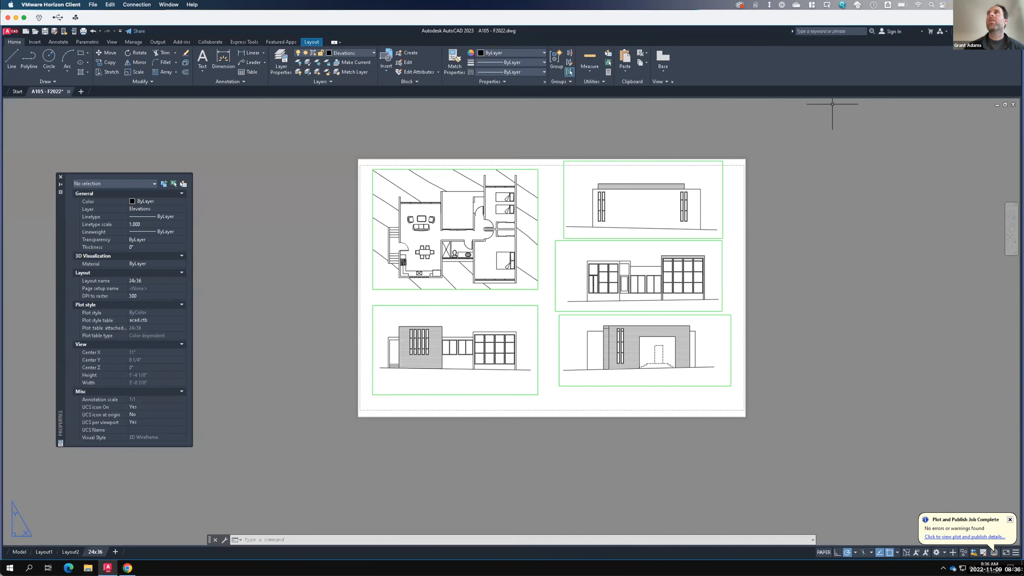
# - Switch to the desktop and launch Adobe Illustrator 2022 from the Adobe folder, dismissing the What's new window
pyautogui.click(973, 31)
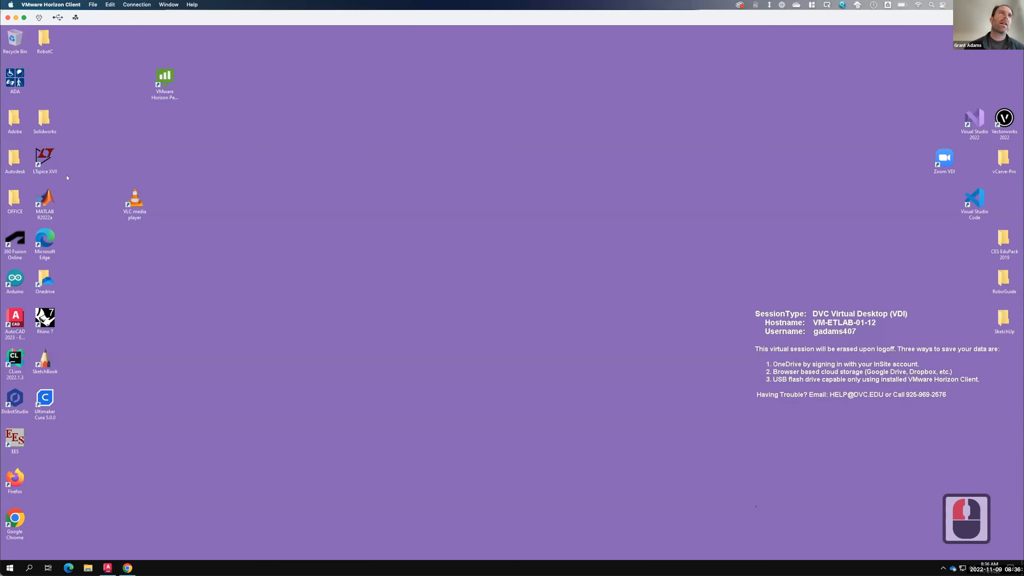
pyautogui.doubleClick(13, 116)
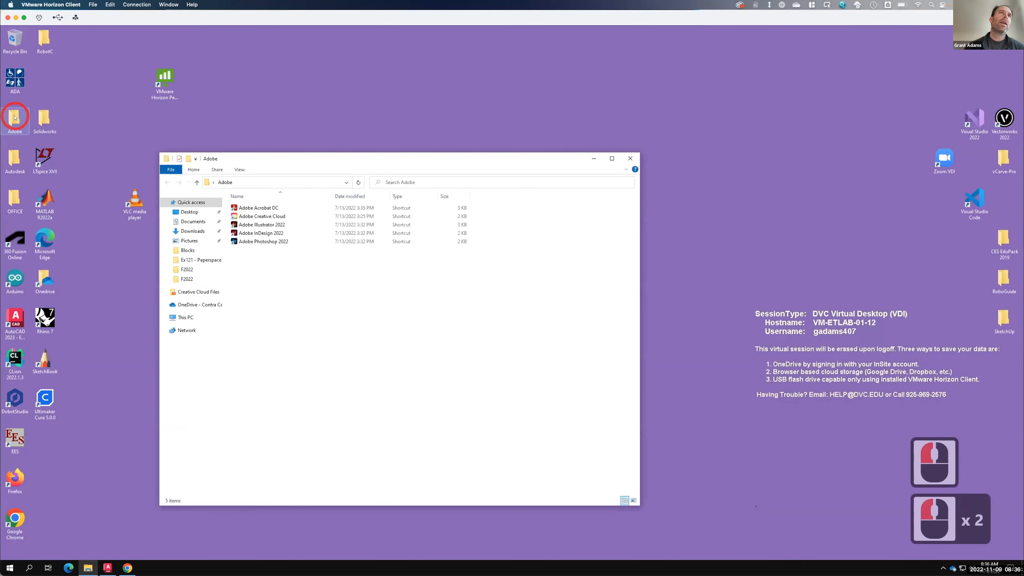
pyautogui.doubleClick(270, 225)
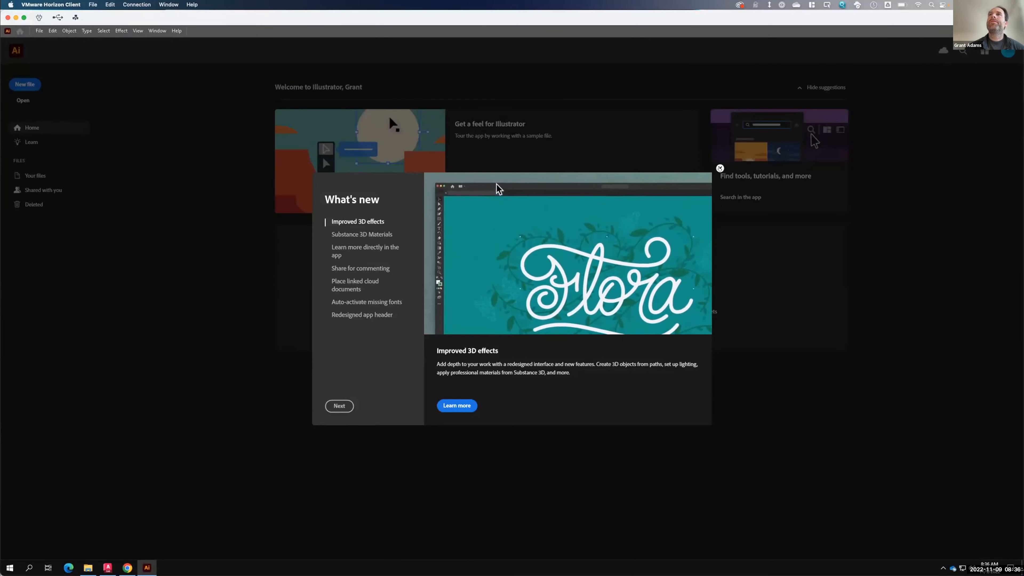
pyautogui.click(720, 167)
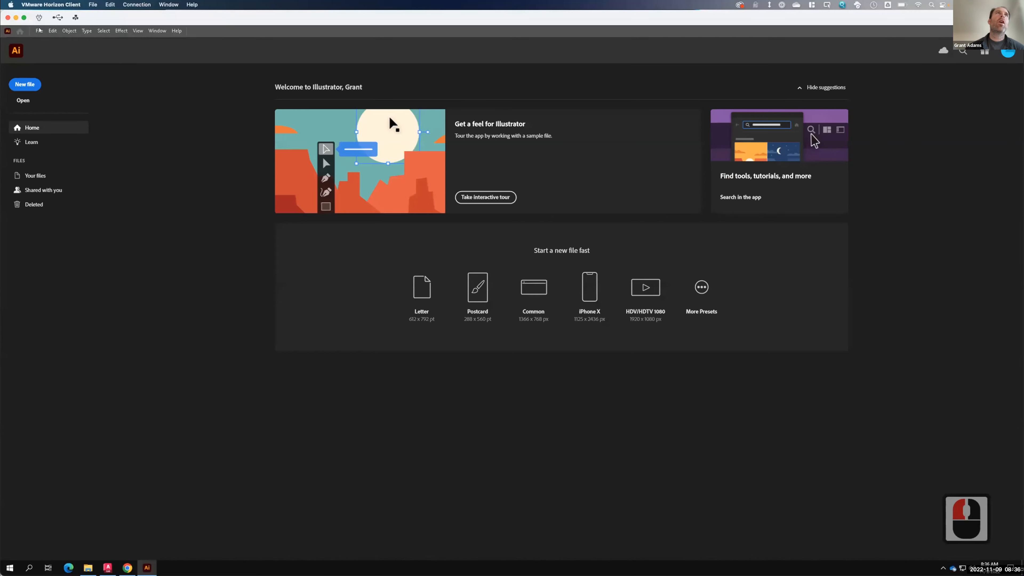
# - Open the A105 - F2022-24x36 PDF from the Ex121 - Paperspace and Modelspace folder in Illustrator
pyautogui.click(39, 30)
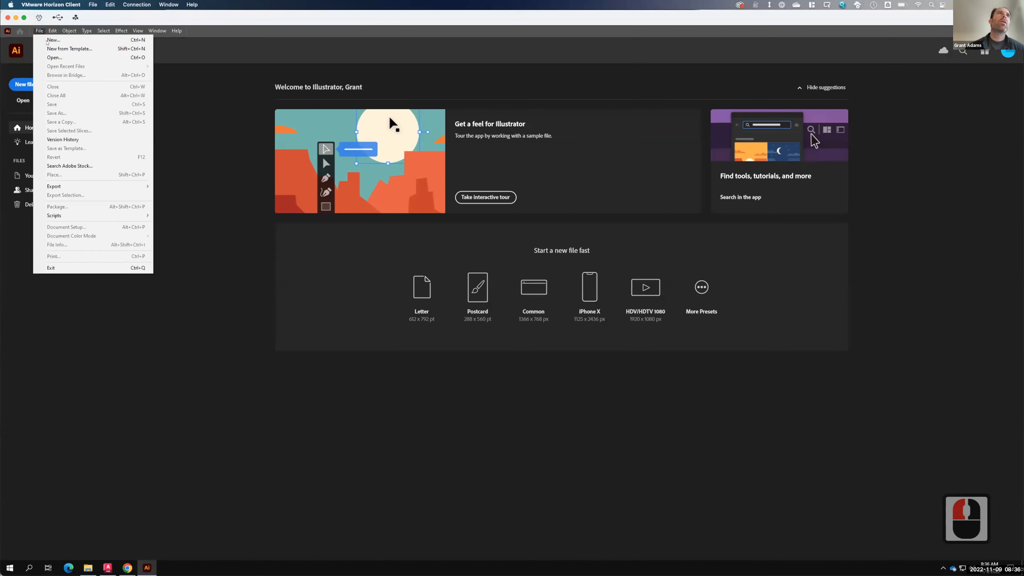
pyautogui.click(49, 58)
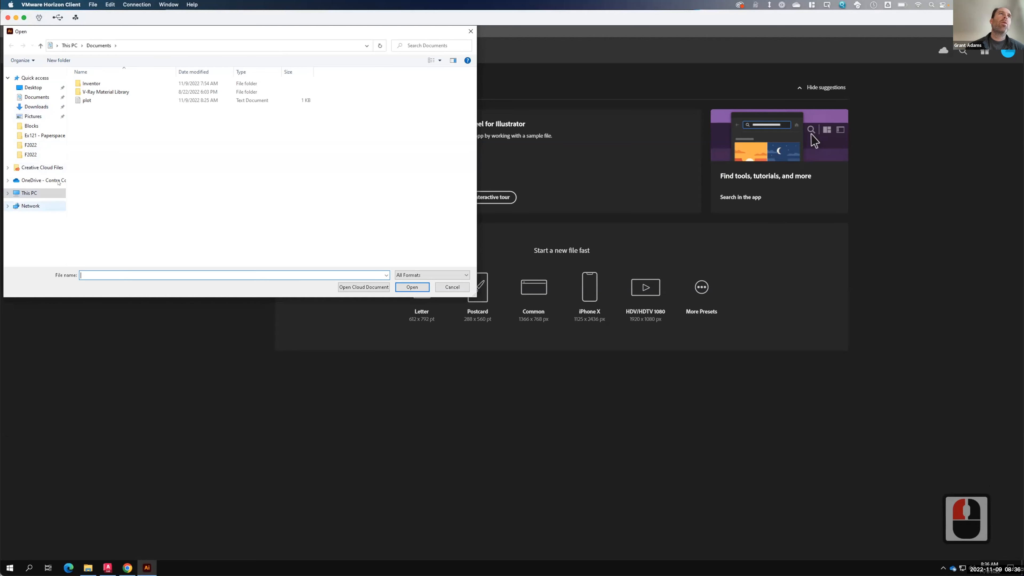
pyautogui.click(35, 182)
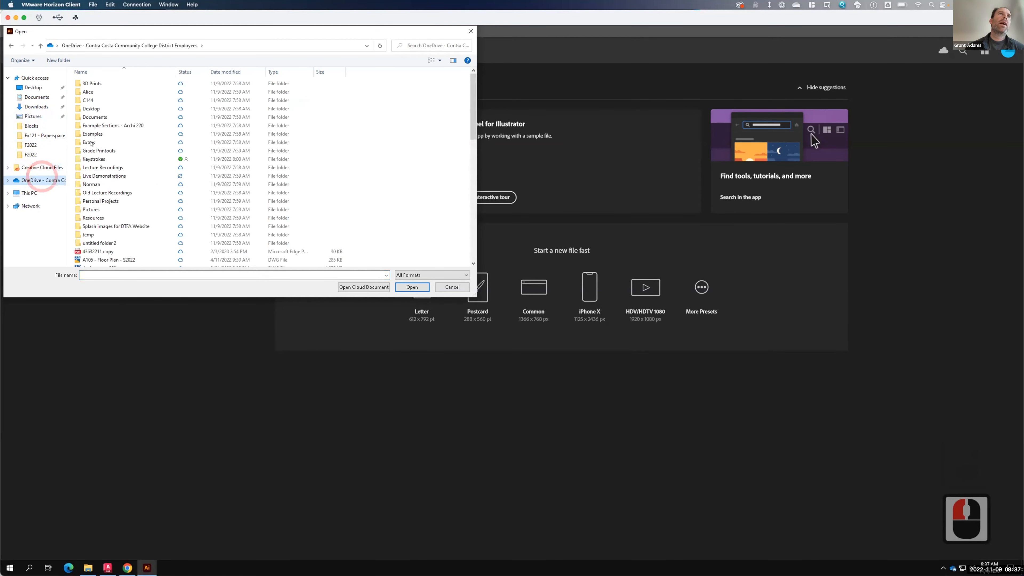
pyautogui.click(98, 174)
pyautogui.doubleClick(99, 174)
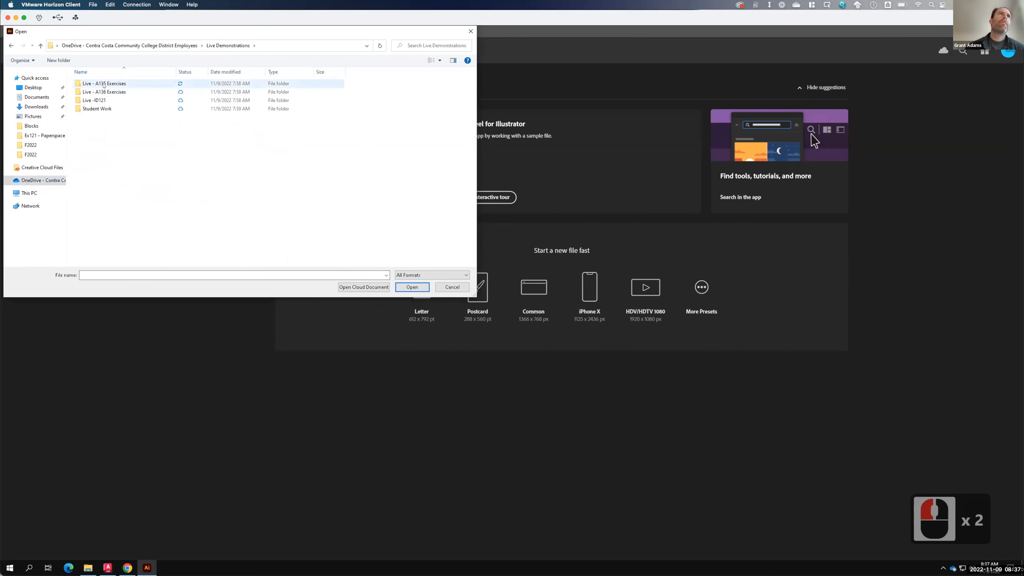
pyautogui.doubleClick(104, 84)
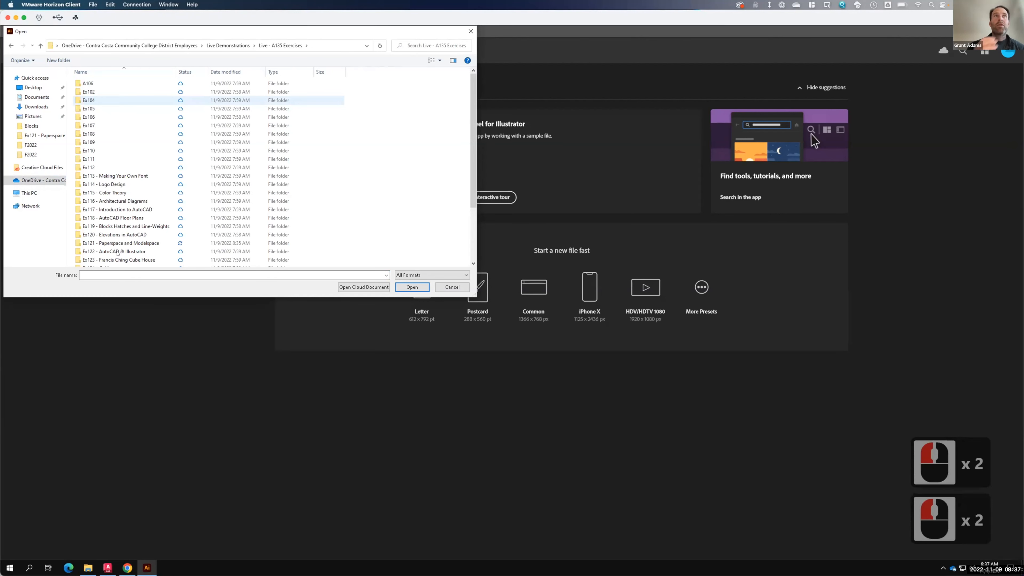
pyautogui.click(174, 338)
pyautogui.doubleClick(175, 338)
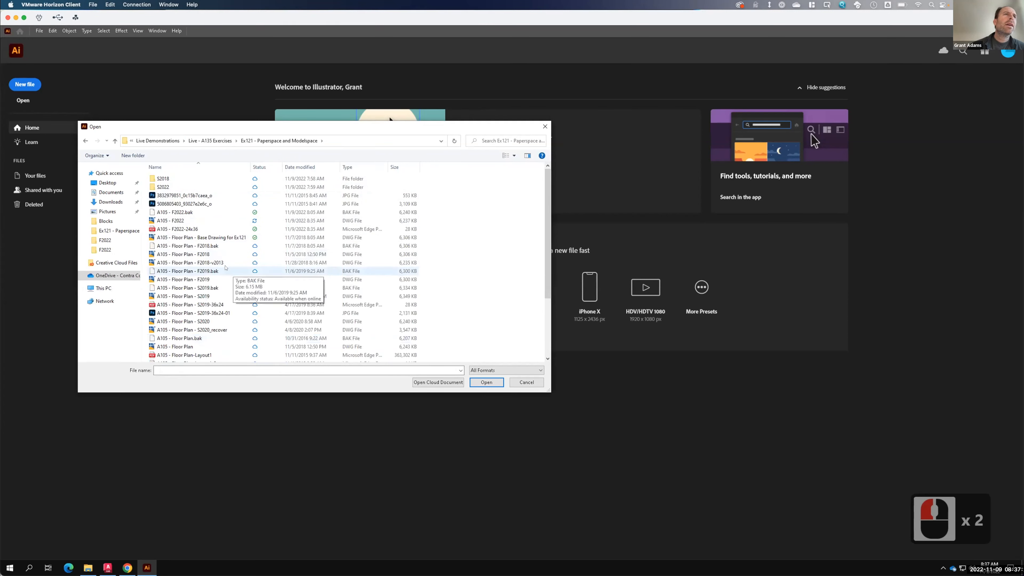
pyautogui.scroll(-4, 226, 270)
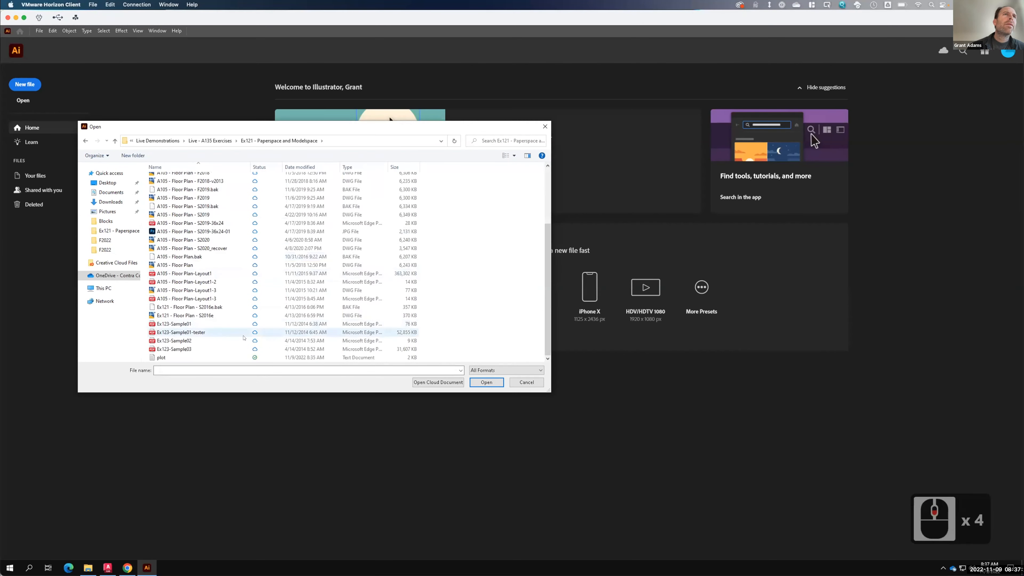
pyautogui.scroll(-1, 239, 336)
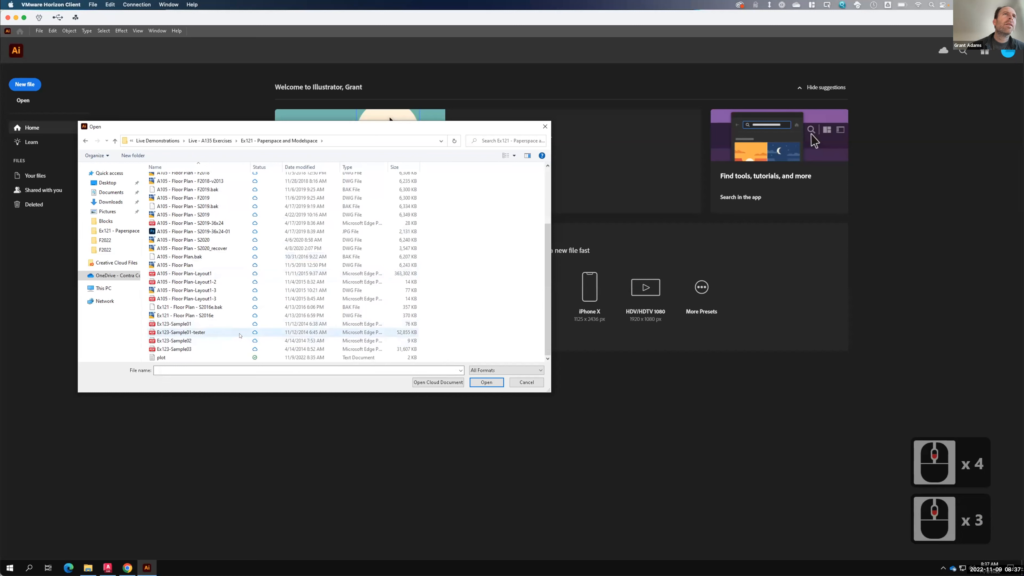
pyautogui.scroll(2, 240, 336)
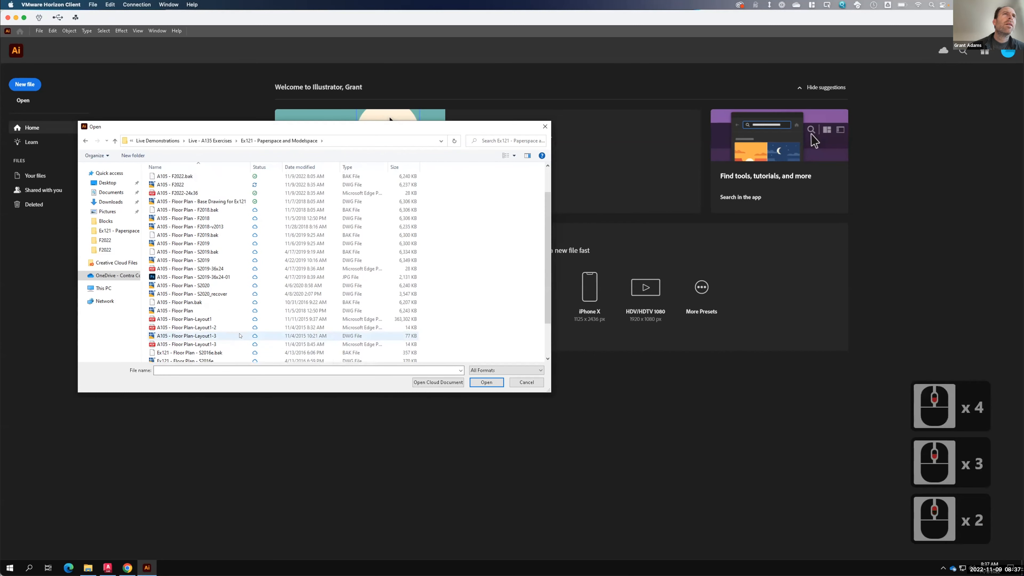
pyautogui.click(175, 193)
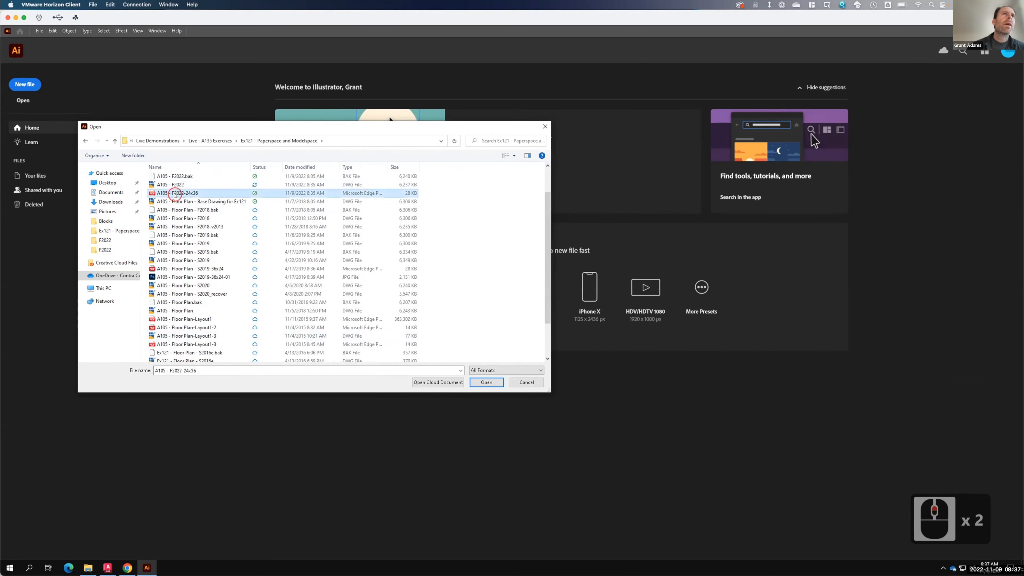
pyautogui.click(485, 382)
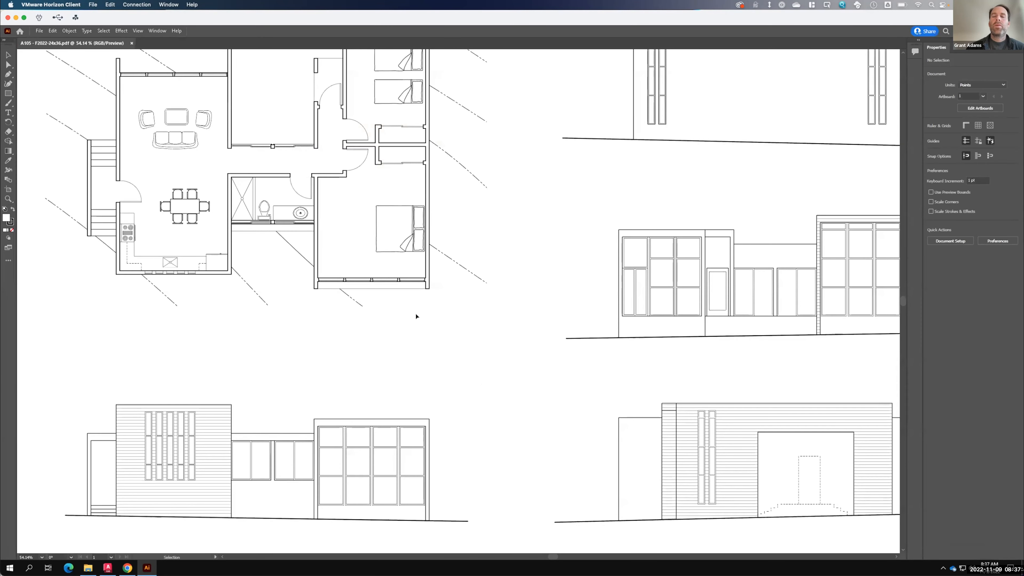
# - Zoom and pan around the opened PDF to inspect the floor plan linework up close
pyautogui.click(417, 316)
pyautogui.hotkey('ctrl', '0')
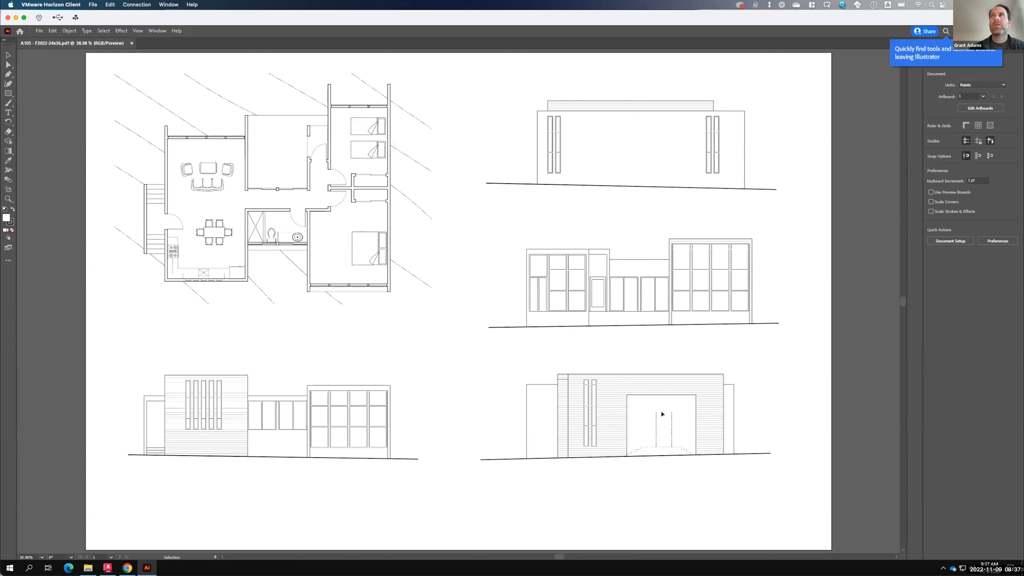
pyautogui.press('ctrl')
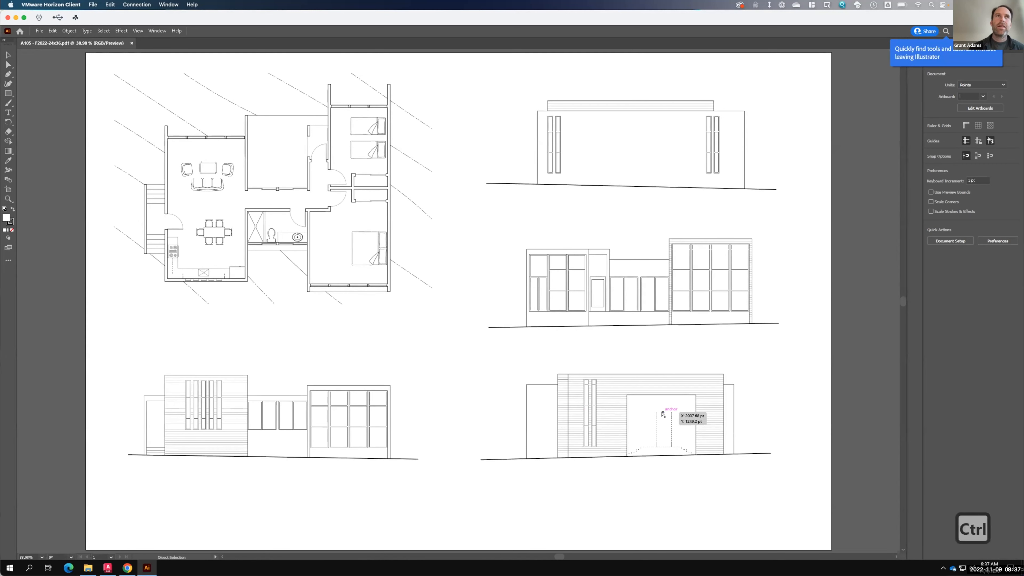
pyautogui.hotkey('ctrl', '=')
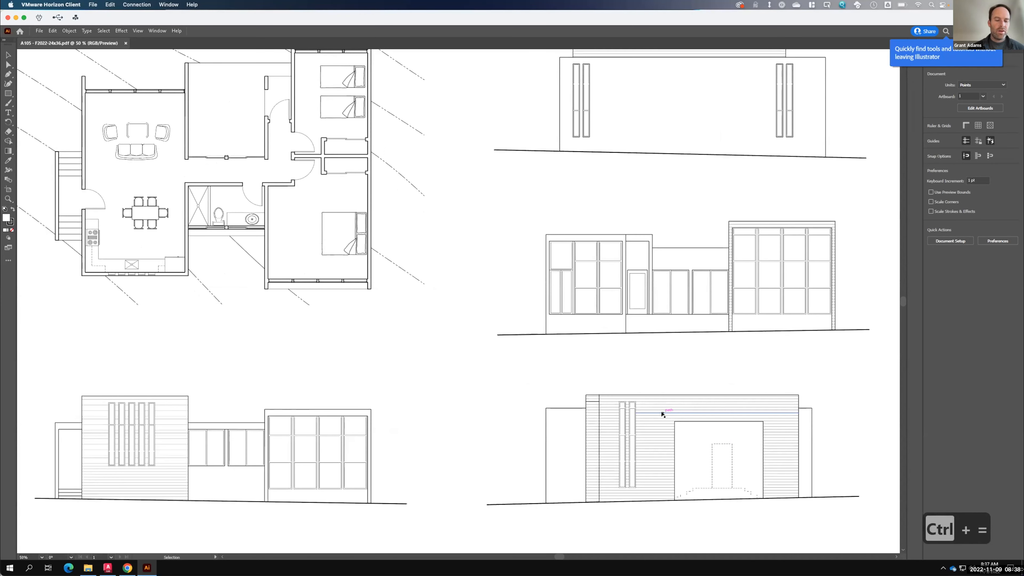
pyautogui.hotkey('ctrl', '=')
pyautogui.hotkey('ctrl', '=')
pyautogui.press('space')
pyautogui.moveTo(158, 278); pyautogui.dragTo(525, 329)
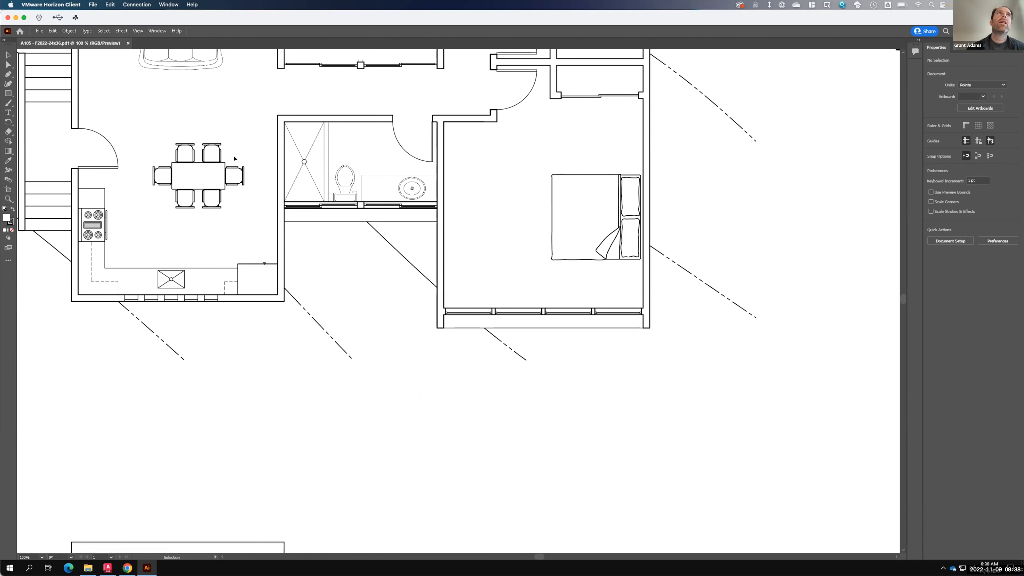
# - Export the opened drawing as a JPEG file named A105 - F2022-24x36 in the Ex121 - Paperspace and Modelspace folder
pyautogui.click(39, 30)
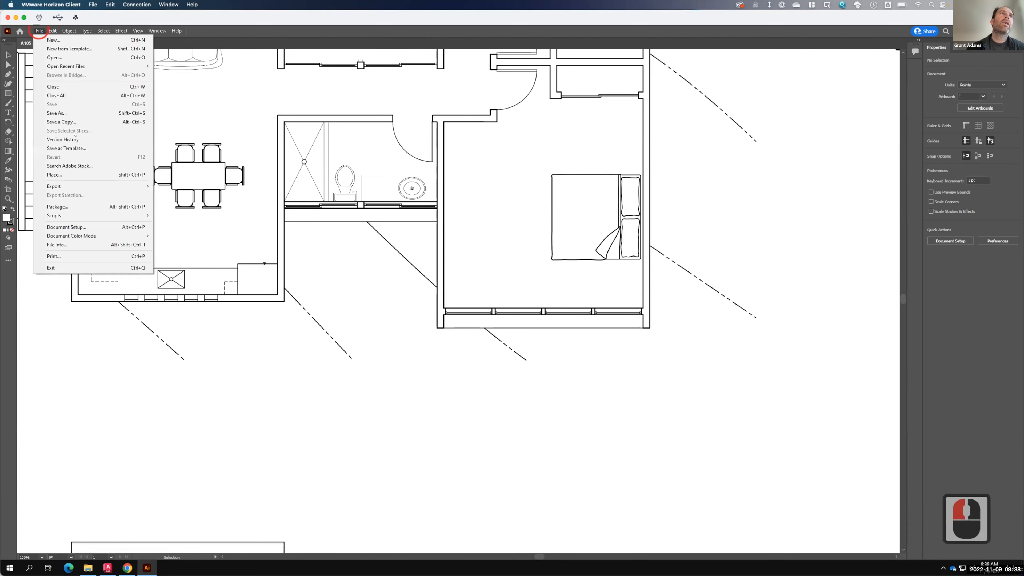
pyautogui.moveTo(121, 186)
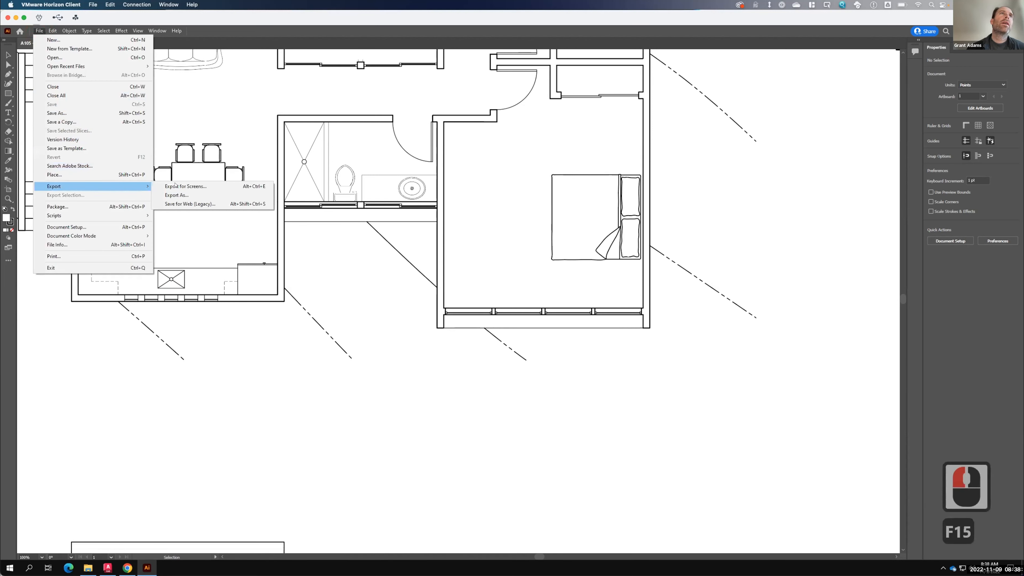
pyautogui.click(191, 195)
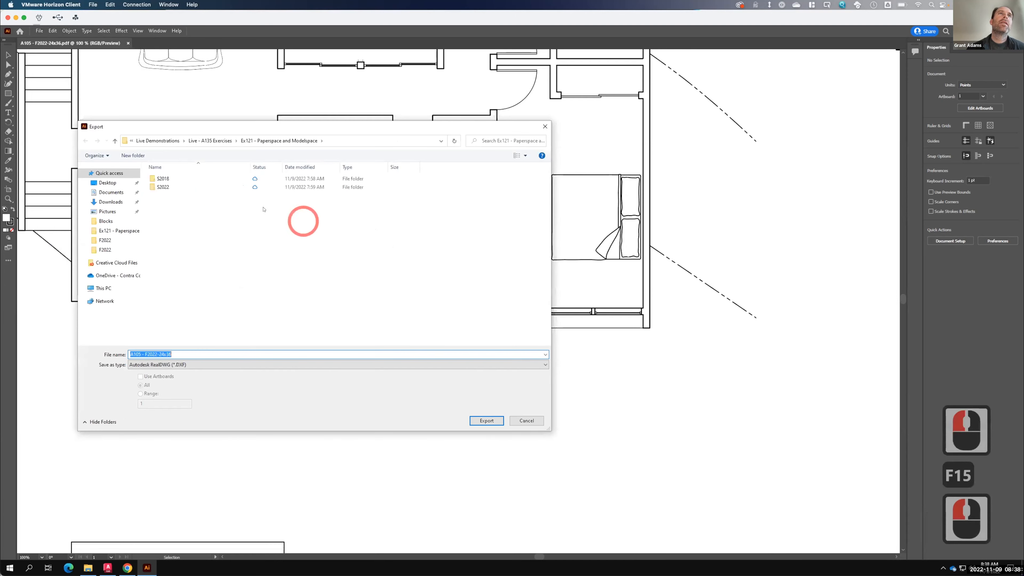
pyautogui.click(161, 364)
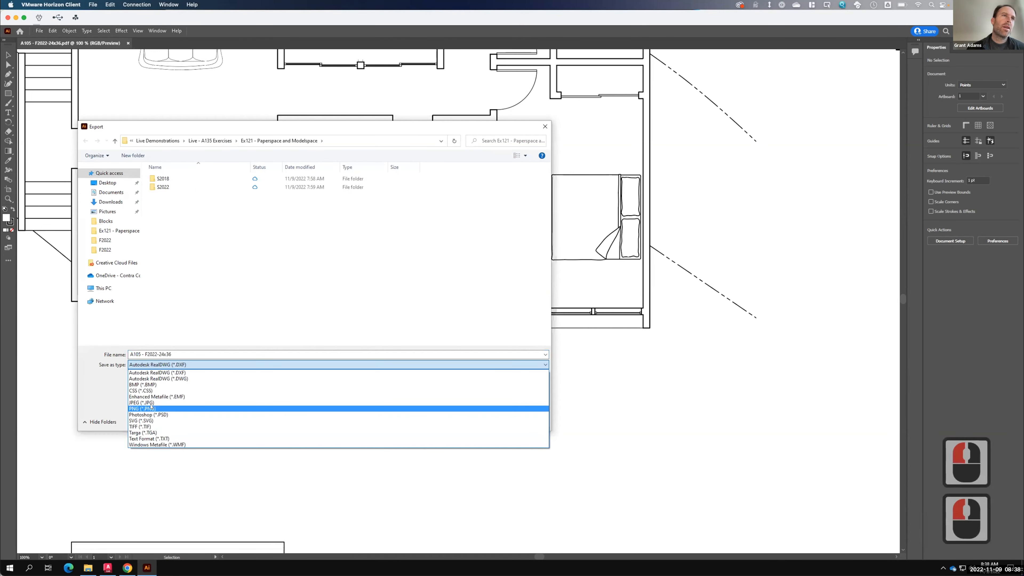
pyautogui.click(150, 402)
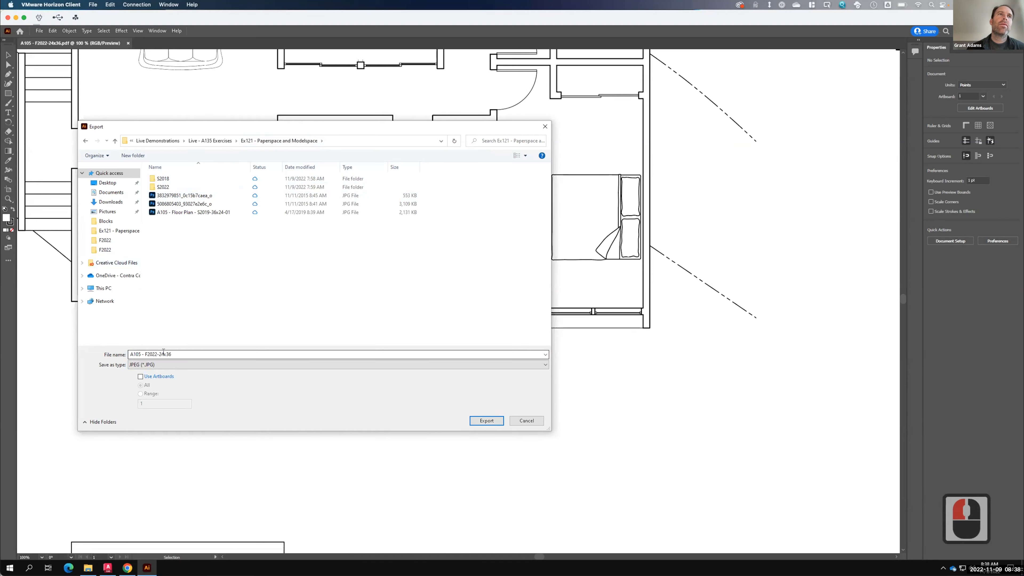
pyautogui.click(487, 421)
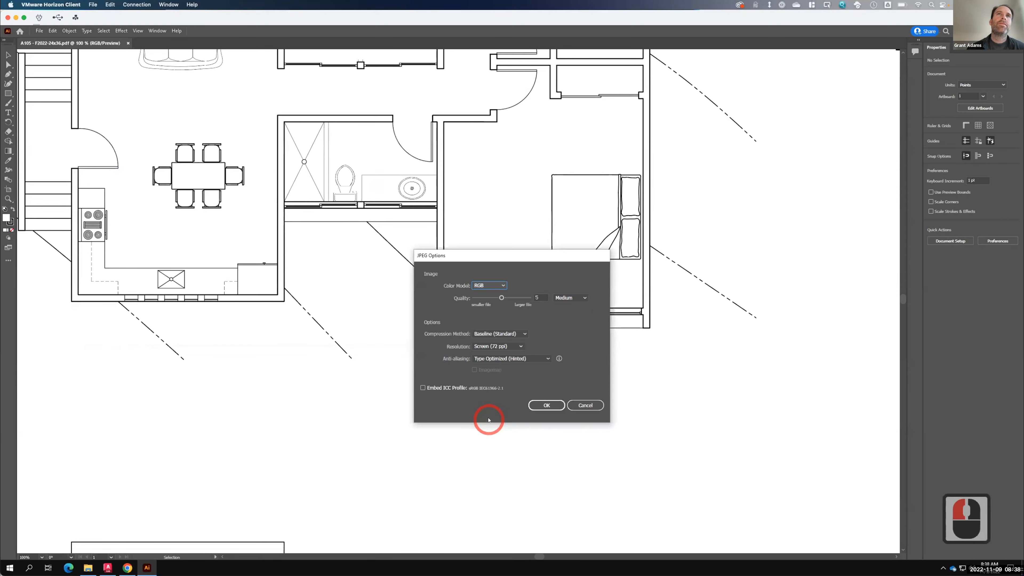
# - Set the JPEG quality to 10 and the resolution to High (300 ppi), and confirm the export options
pyautogui.click(502, 297)
pyautogui.write('10')
pyautogui.click(541, 298)
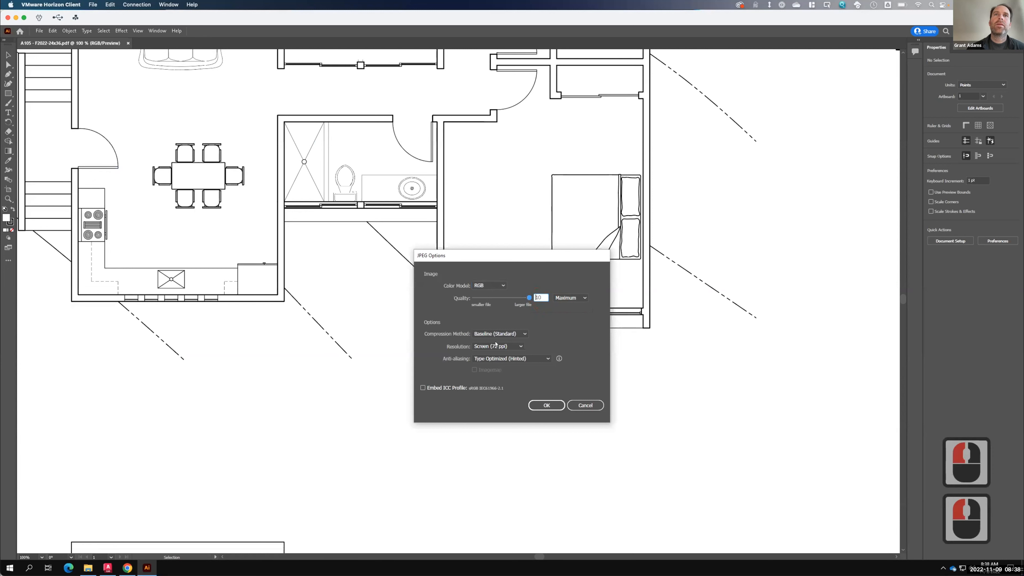
pyautogui.click(481, 347)
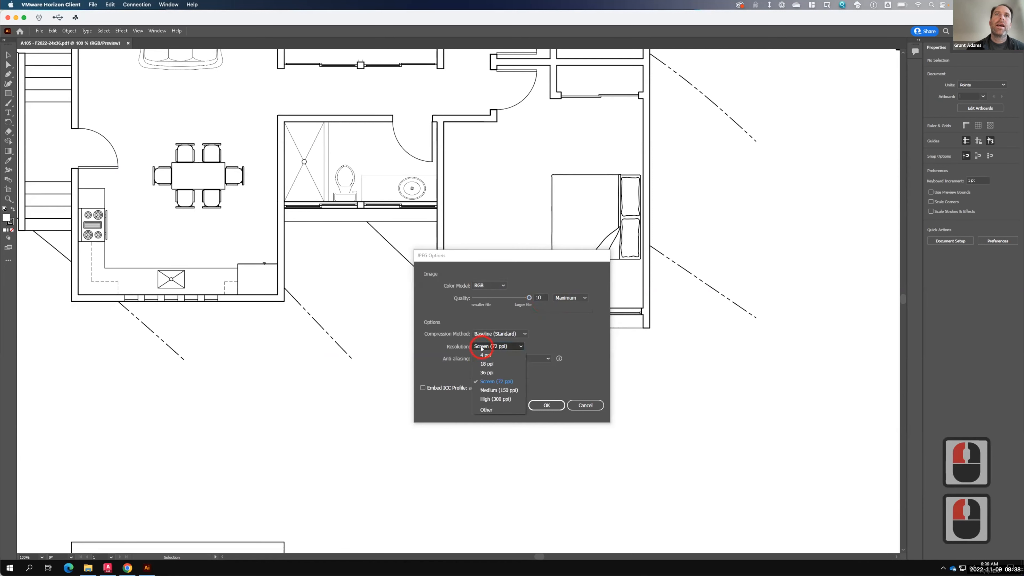
pyautogui.click(491, 399)
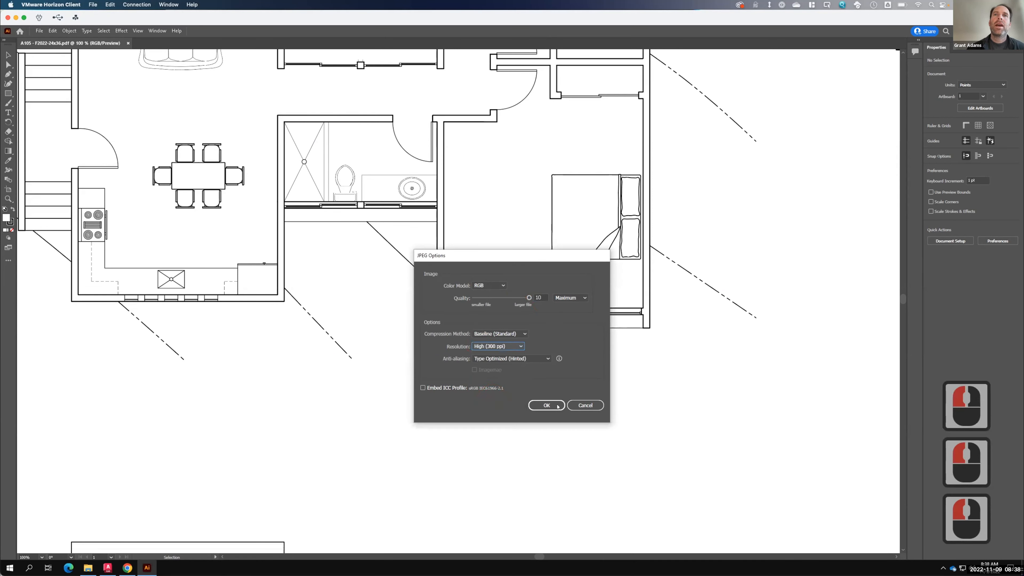
pyautogui.click(547, 405)
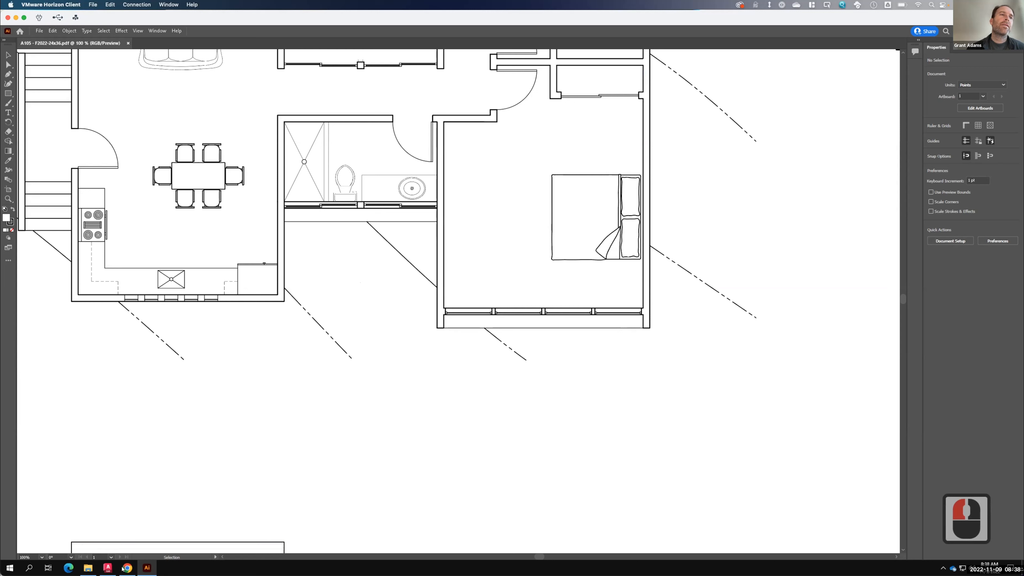
# - Switch to the browser and review the Exercise 121 assignment instructions for the submission requirements
pyautogui.click(88, 567)
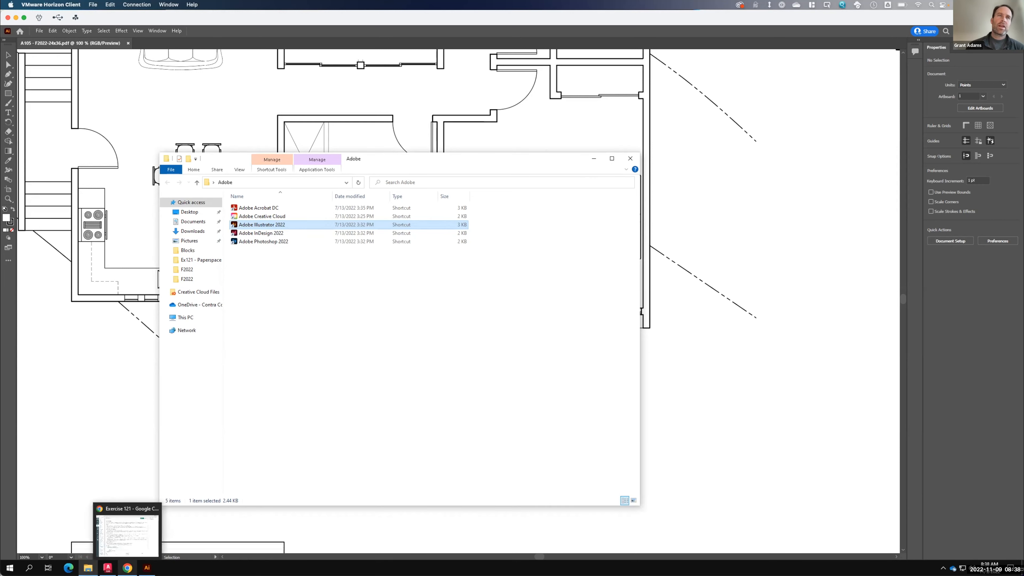
pyautogui.click(127, 568)
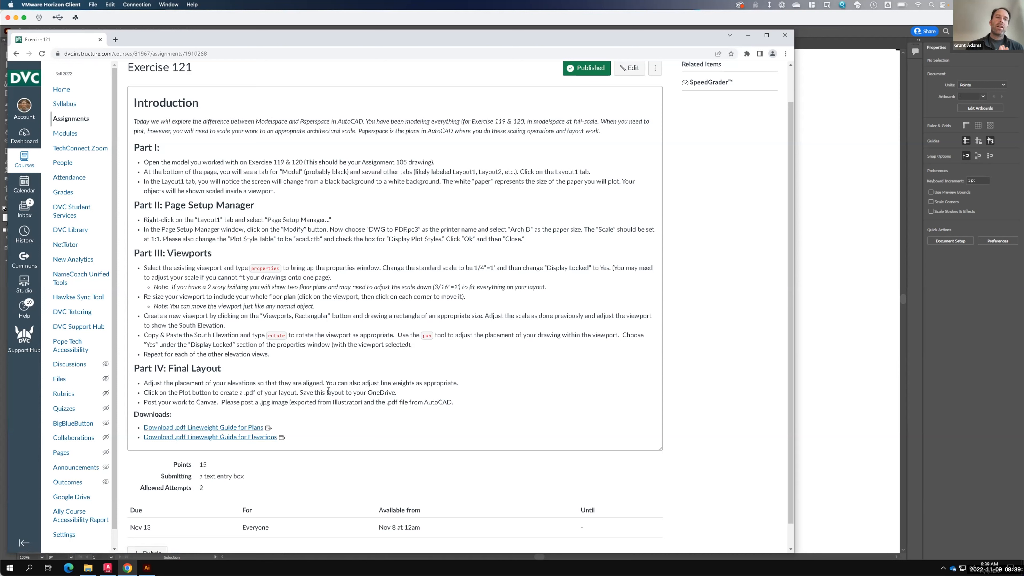
pyautogui.press('F15')
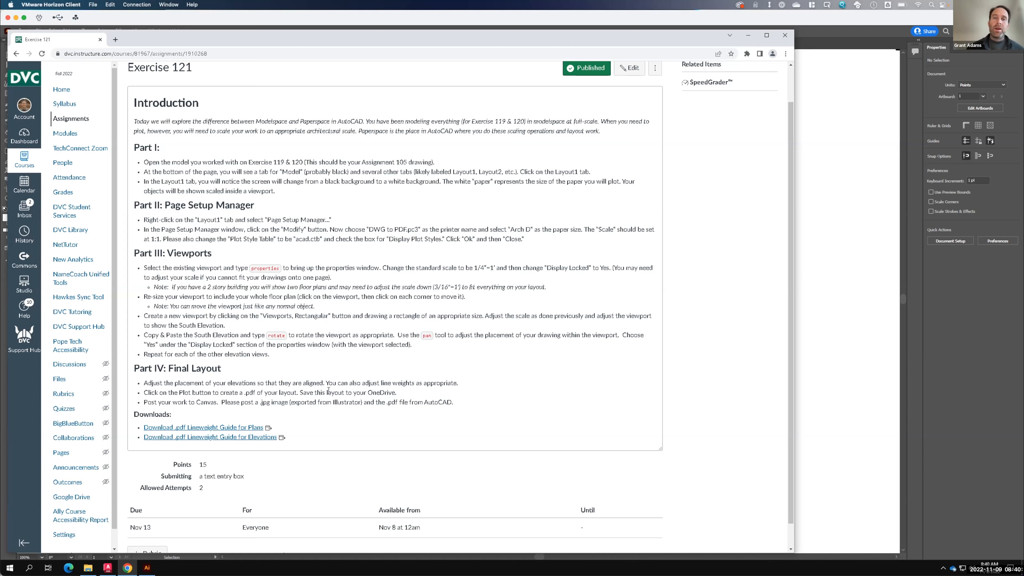
pyautogui.press('F15')
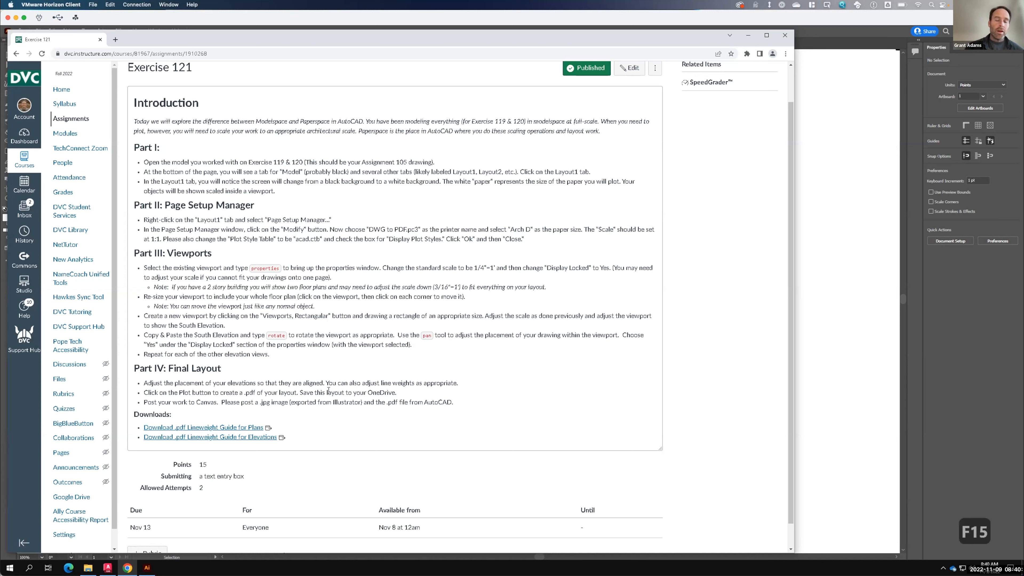